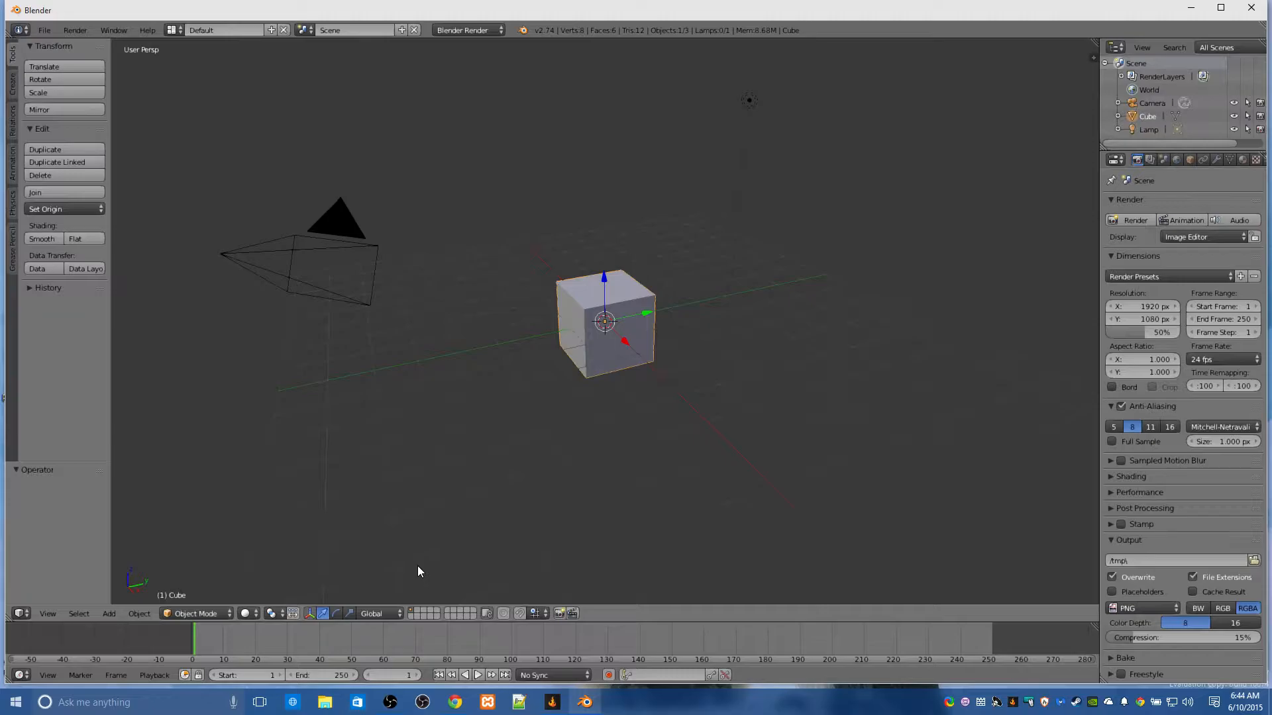
Maximize the program window and look over the available file, render and help commands.
double_click(601, 9)
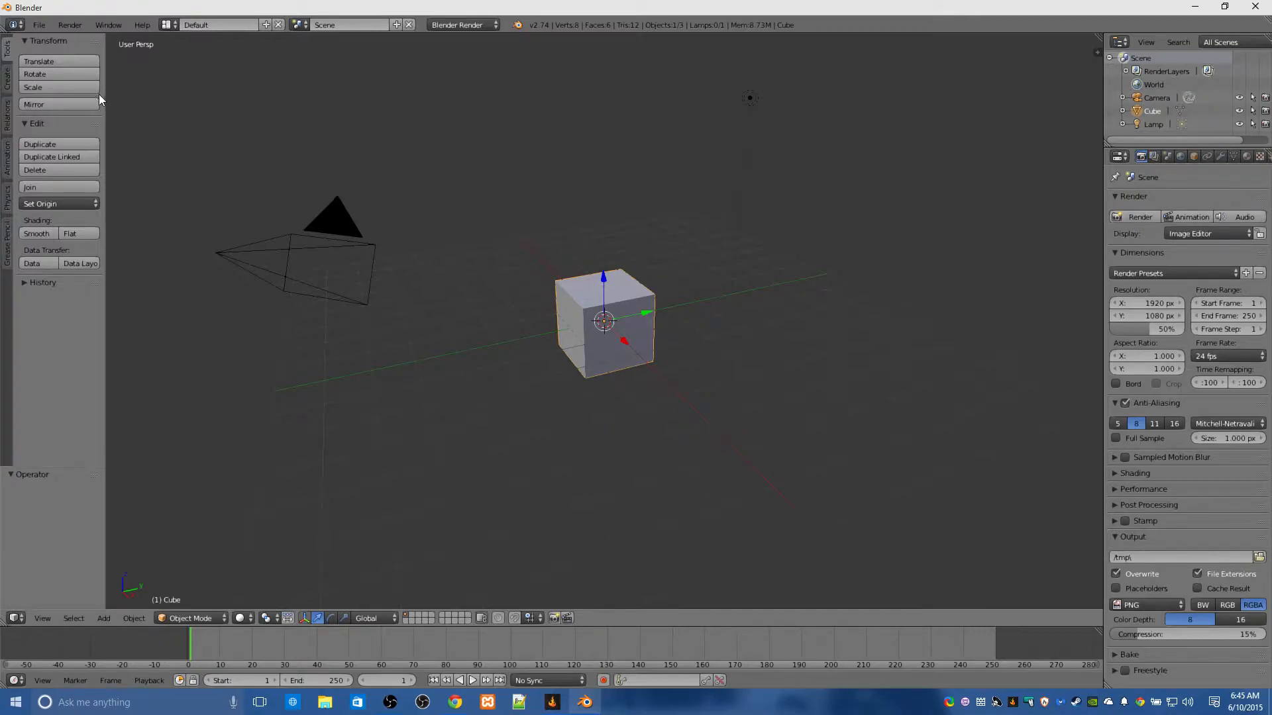
left_click(32, 22)
left_click(26, 67)
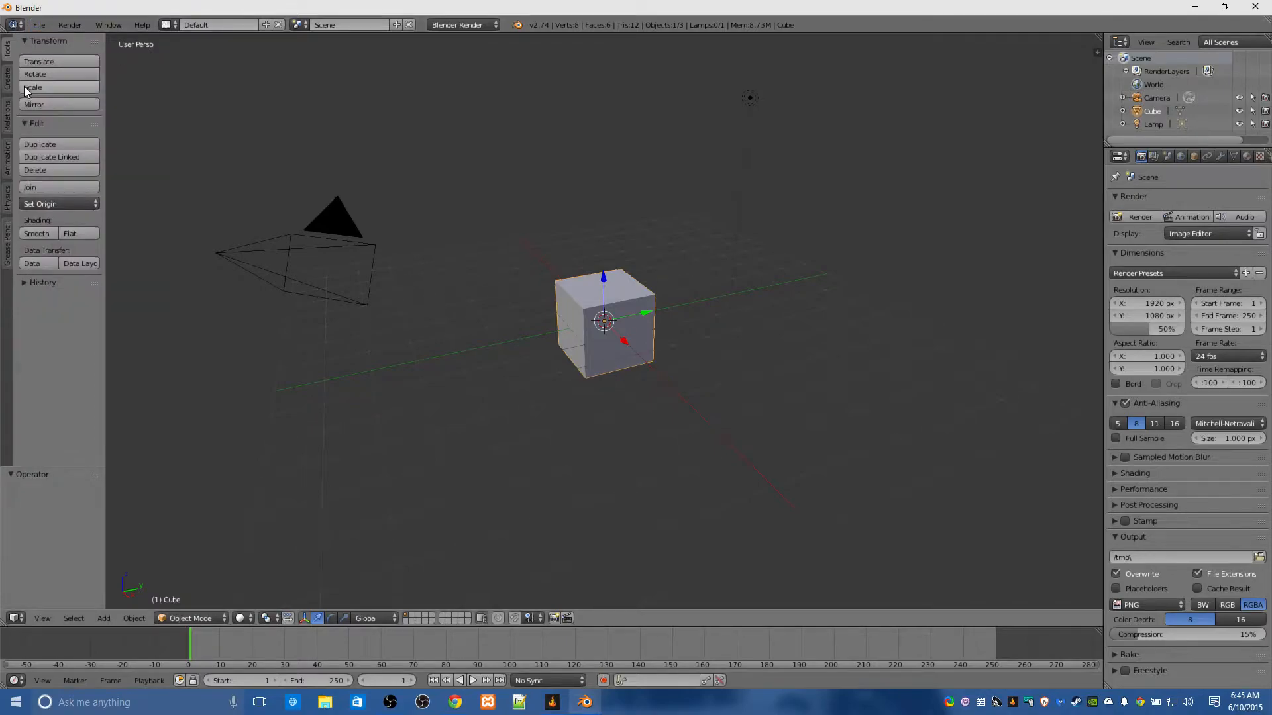
left_click(42, 28)
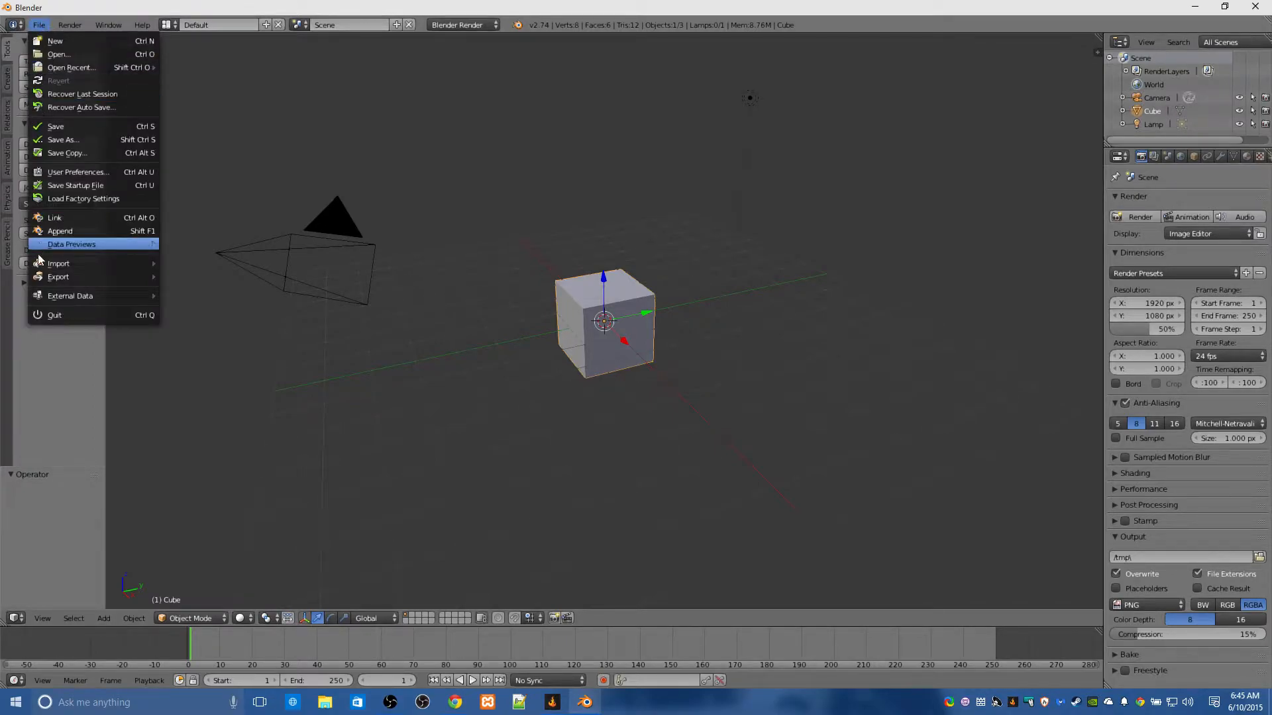
mouse_move(79, 30)
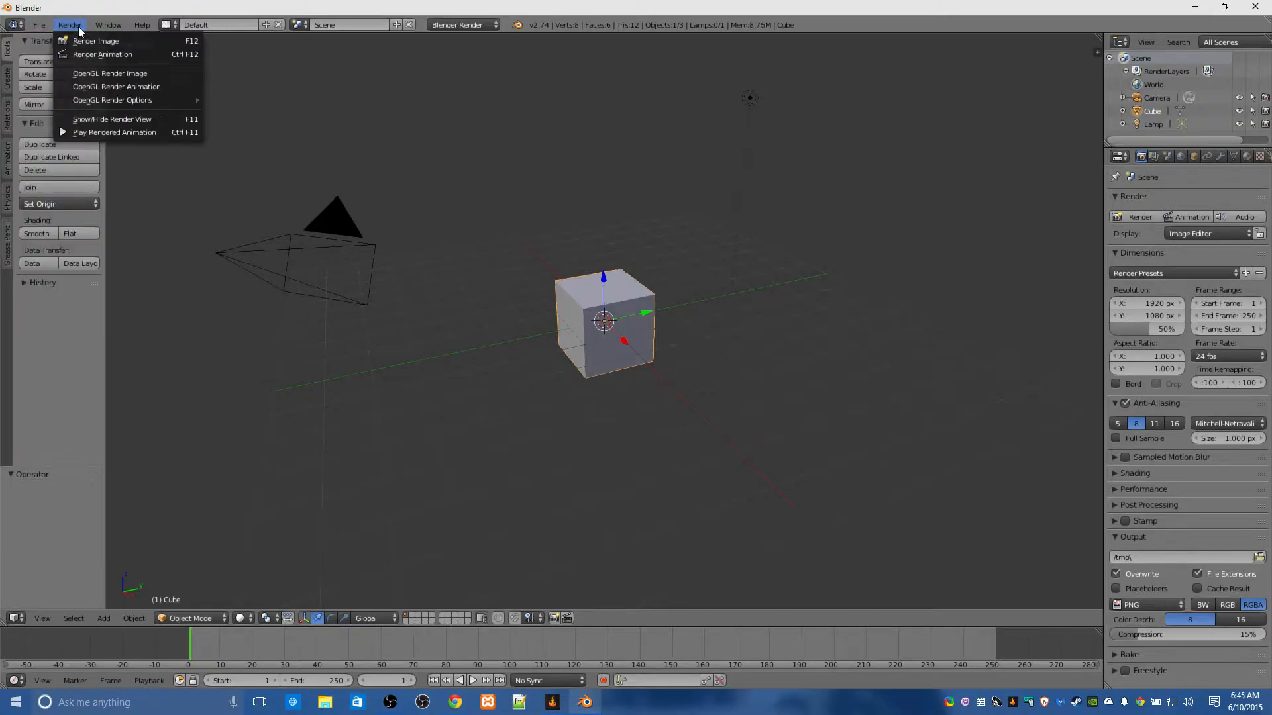
mouse_move(141, 29)
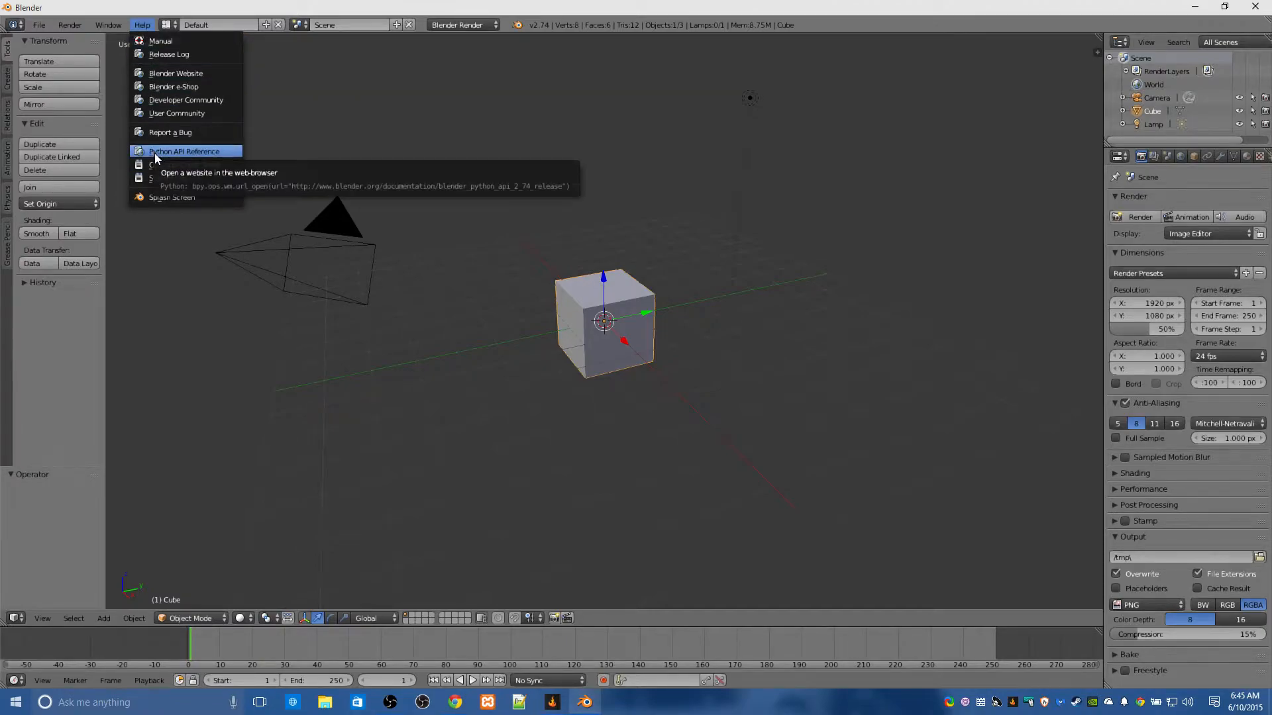
left_click(98, 25)
mouse_move(82, 26)
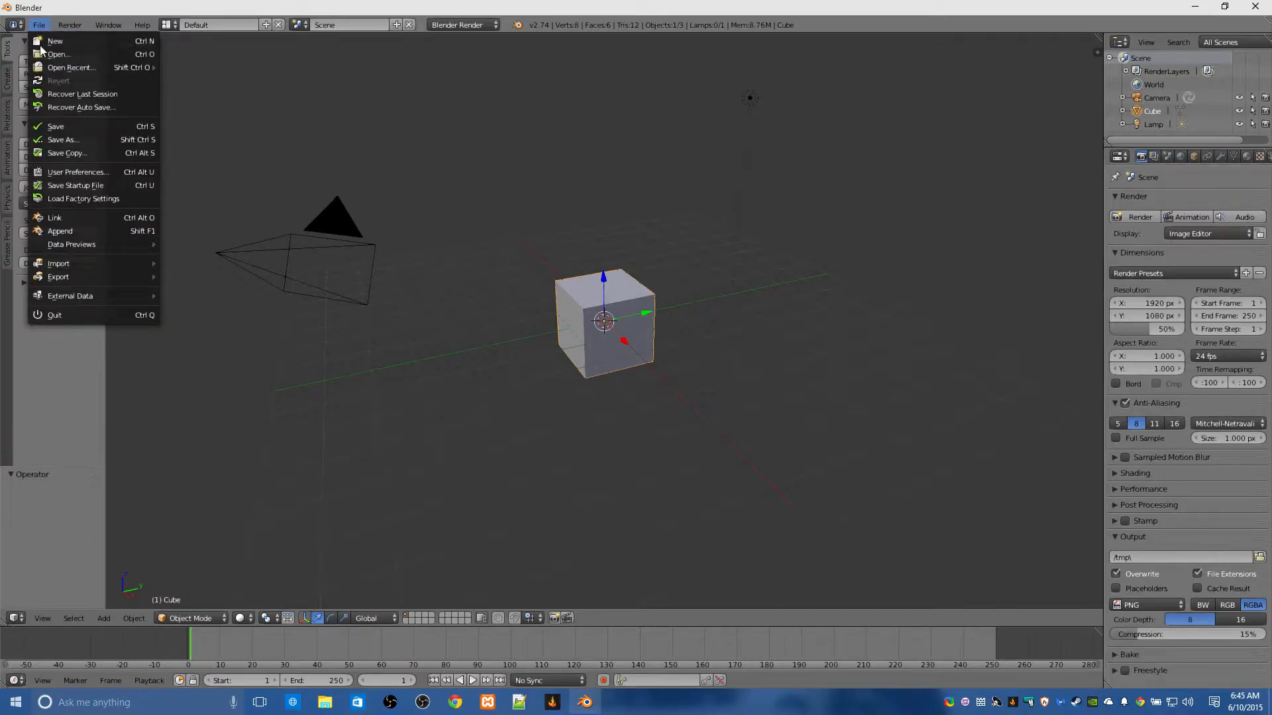
Open the user preferences and look through the 3D View (Global) input key assignments.
left_click(55, 172)
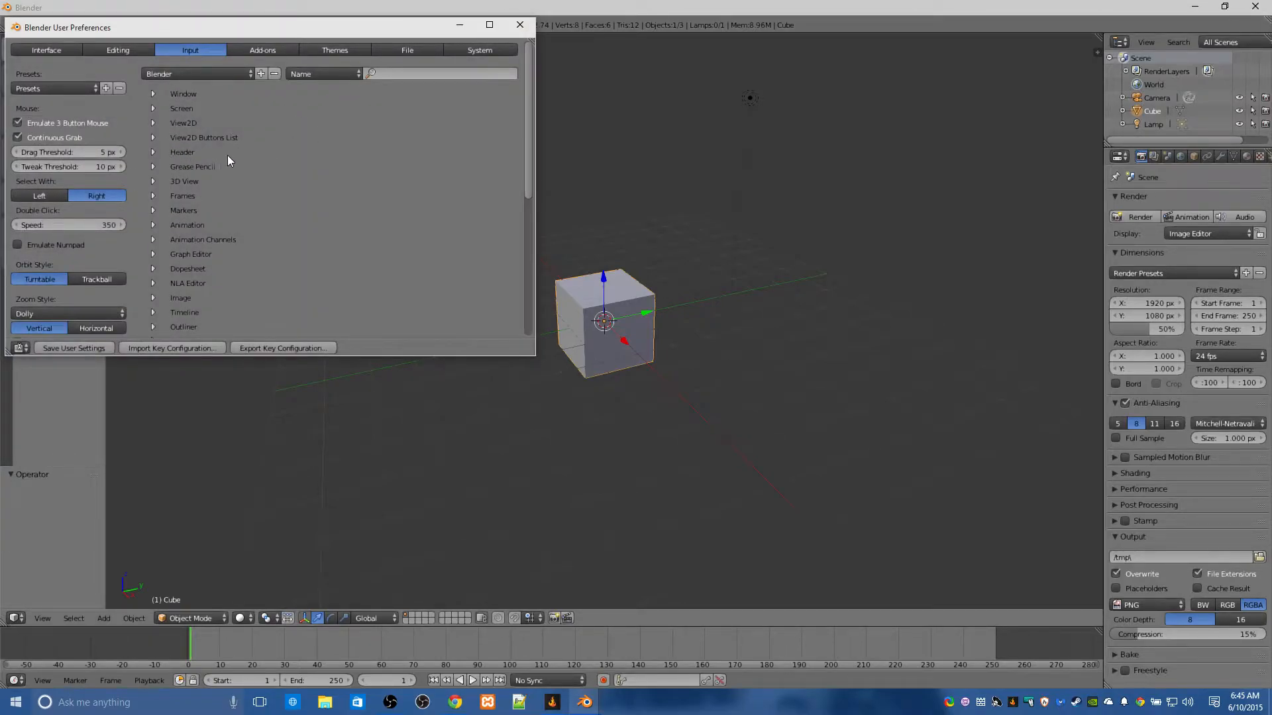
left_click(152, 181)
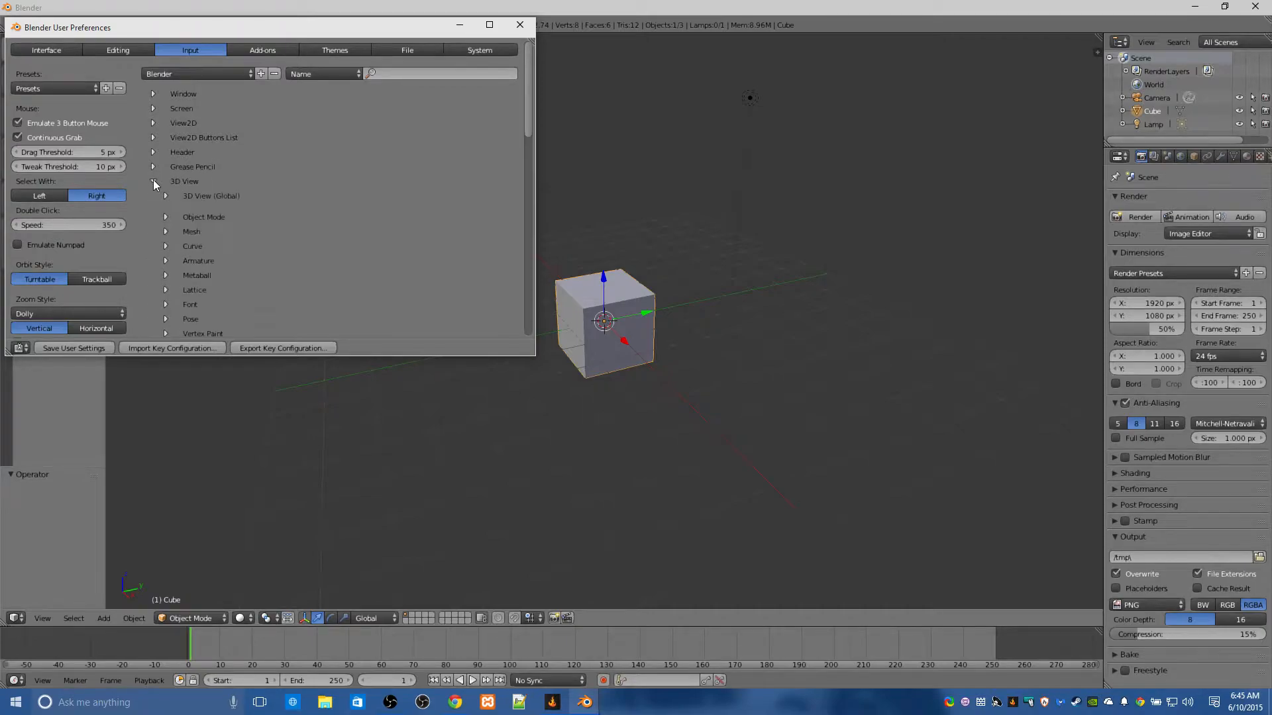
scroll(249, 229, "down", 2)
scroll(249, 229, "down", 2)
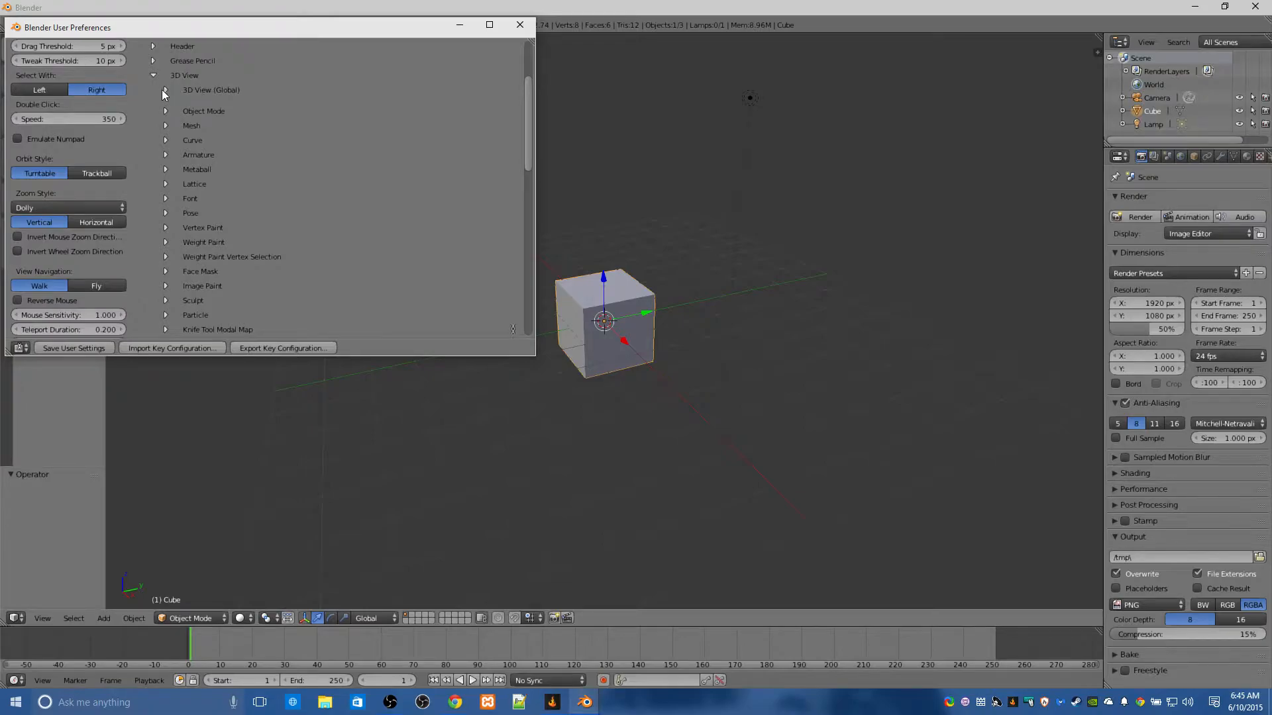
left_click(165, 90)
scroll(227, 157, "down", 11)
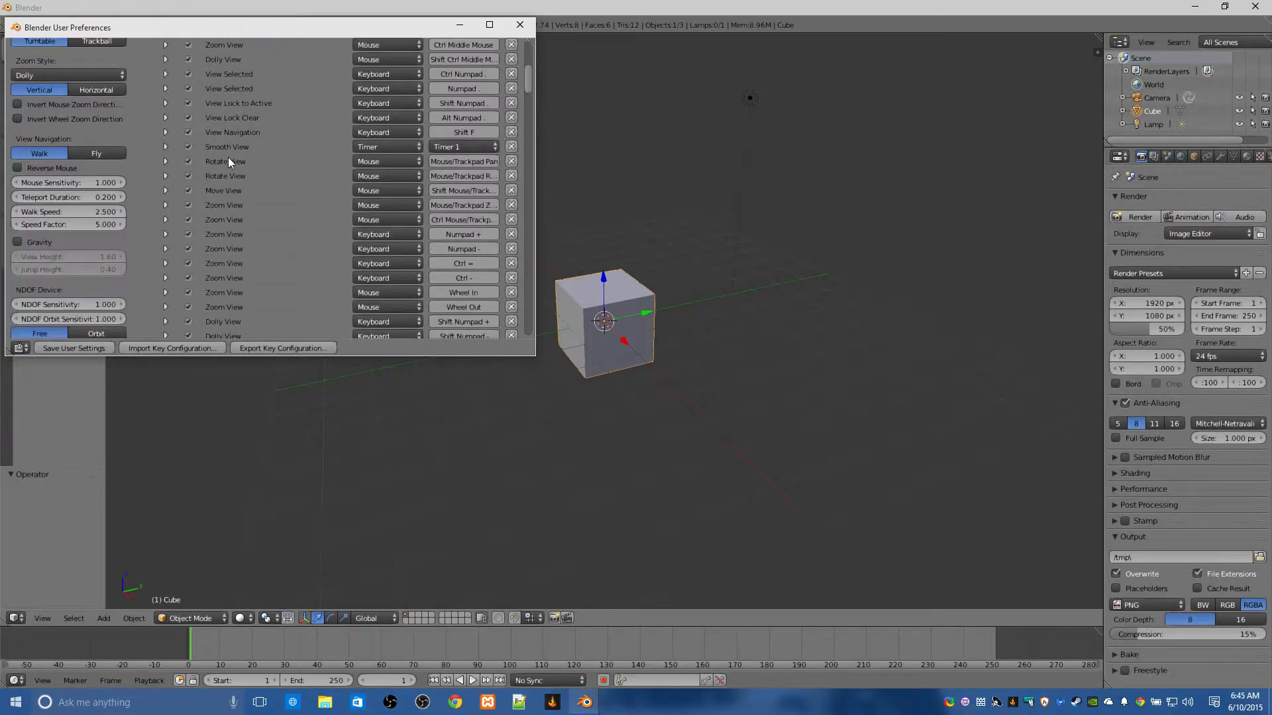
scroll(188, 185, "up", 12)
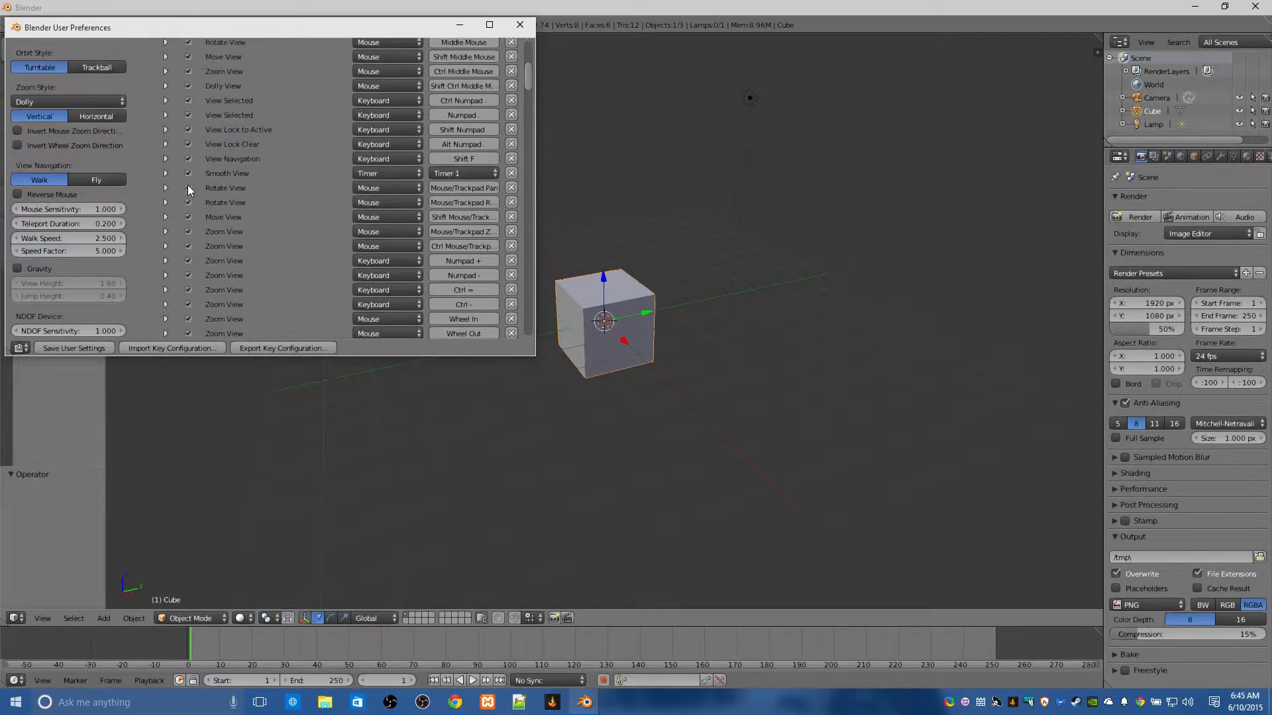
scroll(188, 188, "up", 2)
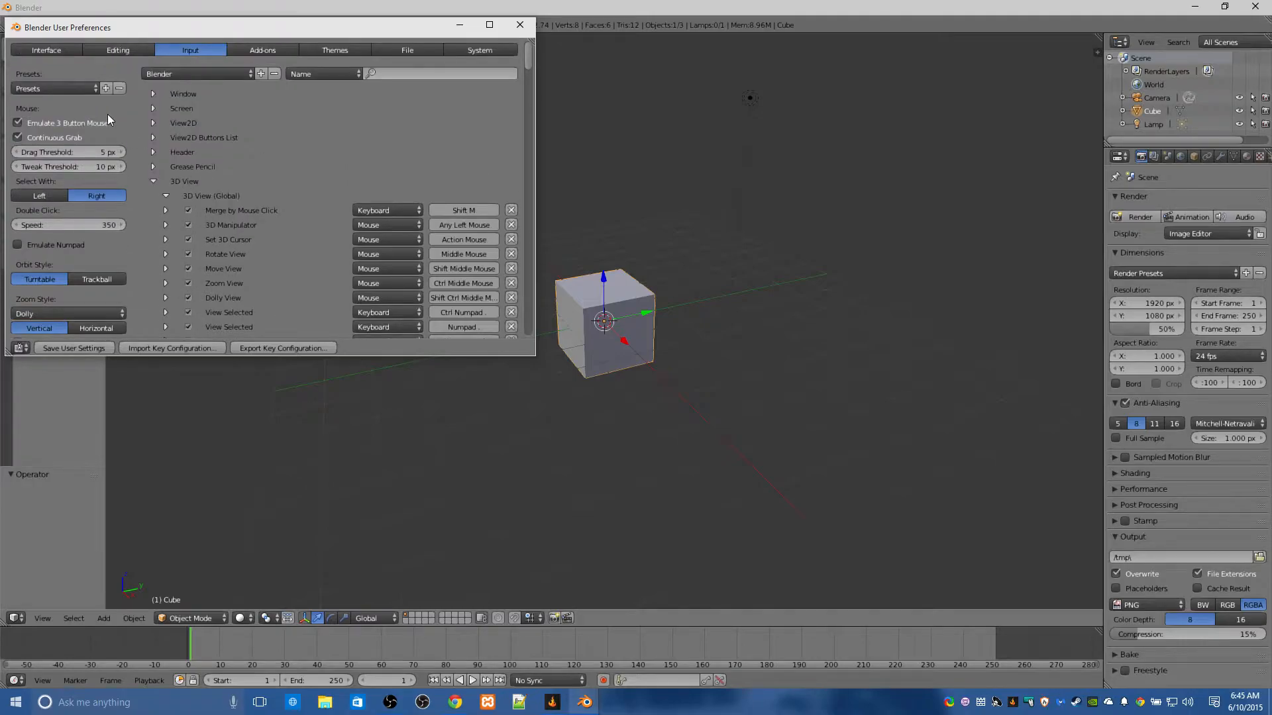
Inspect the details of the Mouse Click Merge add-on in the preferences, and return to the 3D view.
left_click(260, 53)
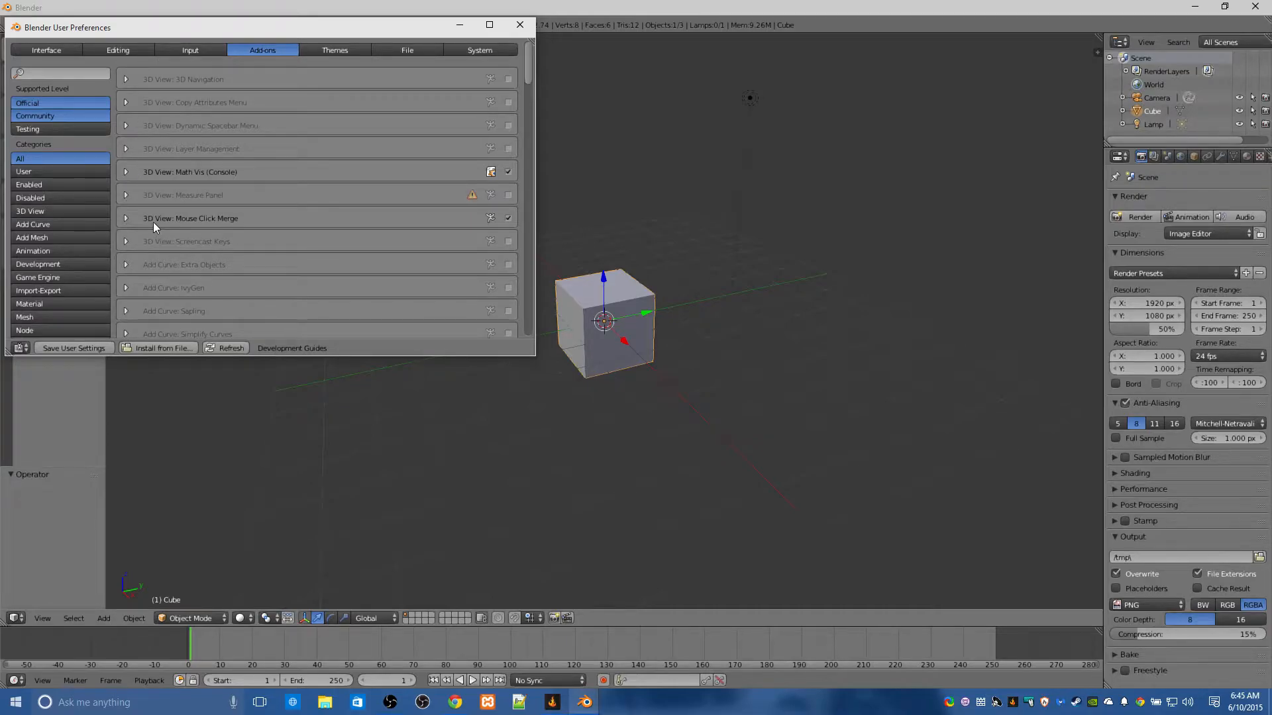
left_click(126, 219)
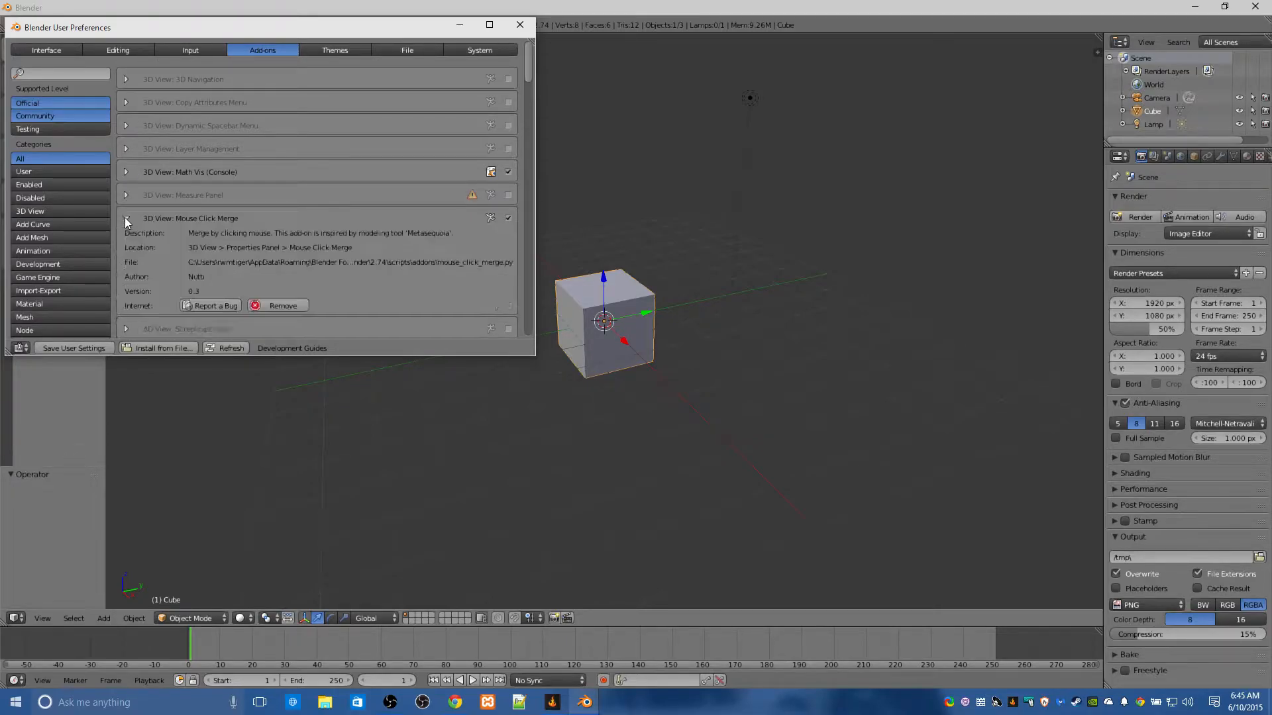
scroll(124, 217, "down", 2)
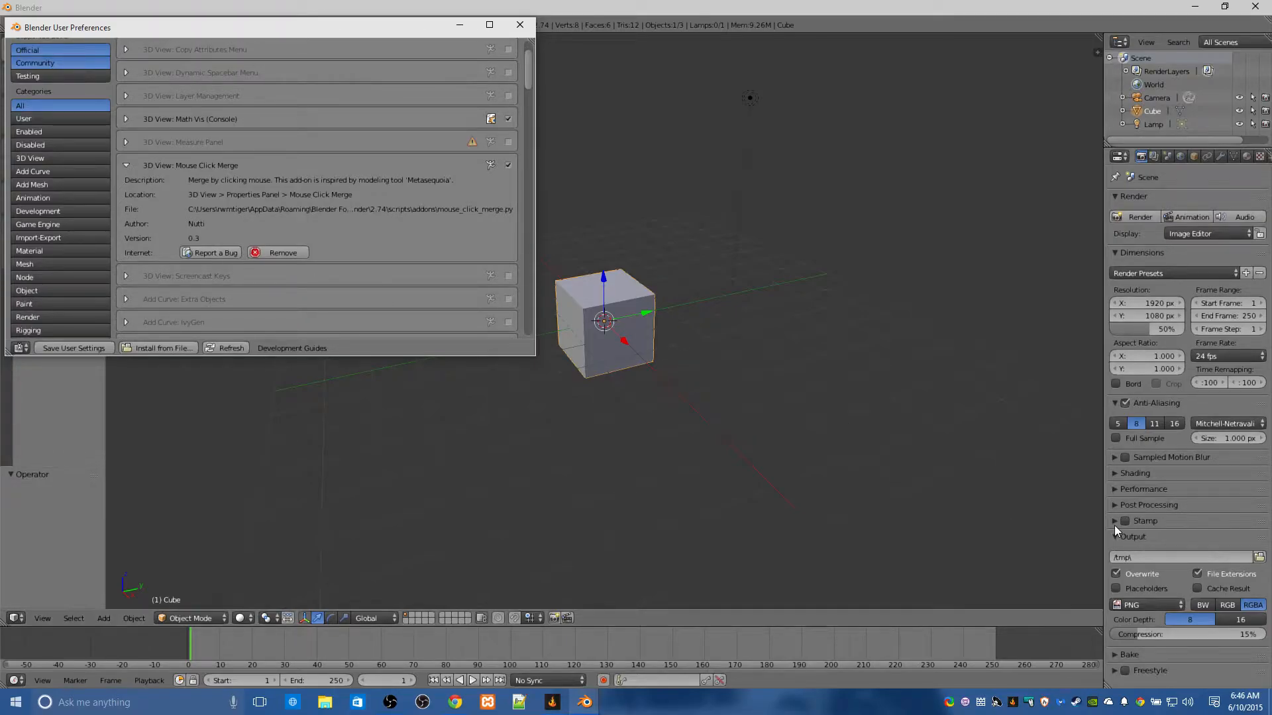
left_click(803, 378)
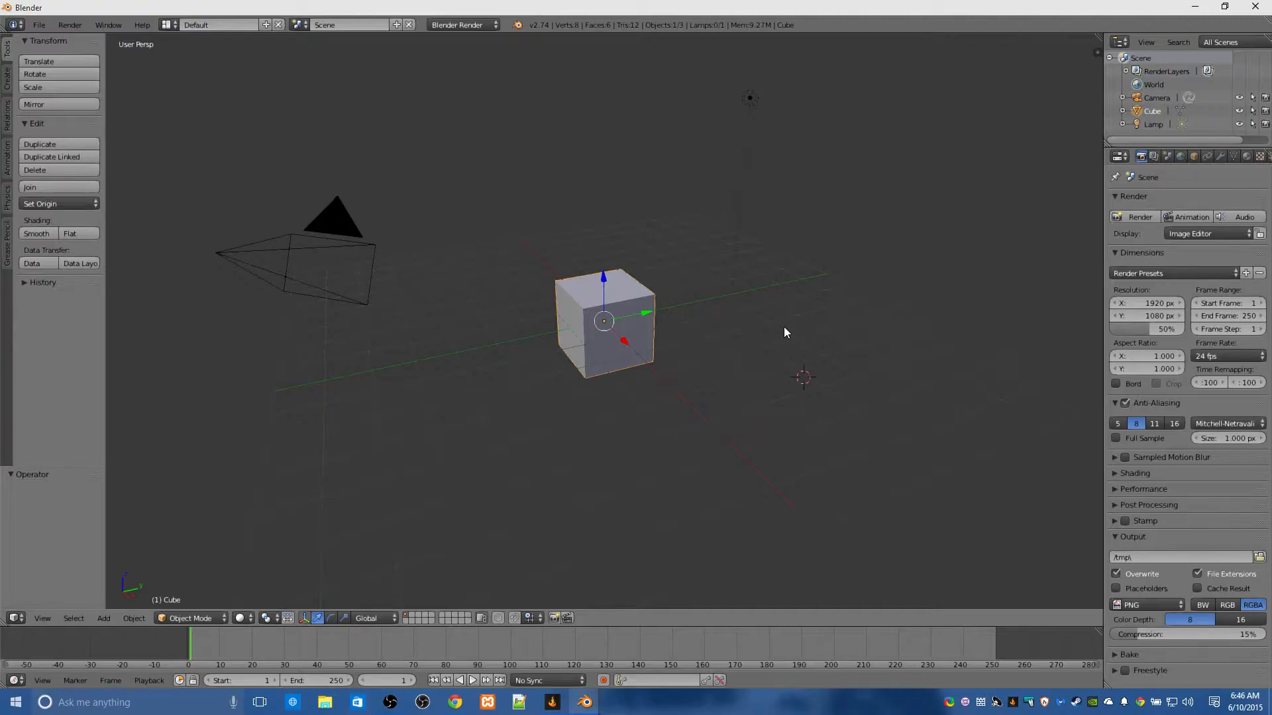
key("ctrl+n")
Look through the render layer, scene, world and object settings in the properties editor.
left_click(1153, 157)
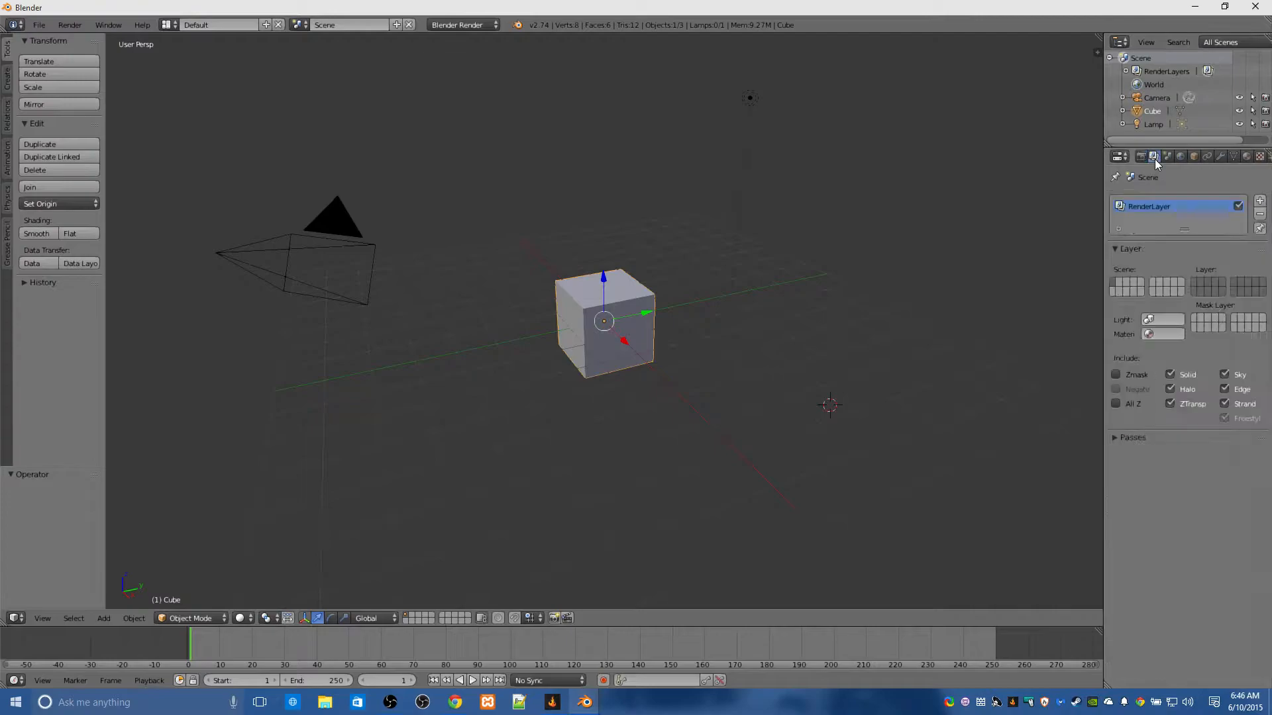
left_click(1164, 159)
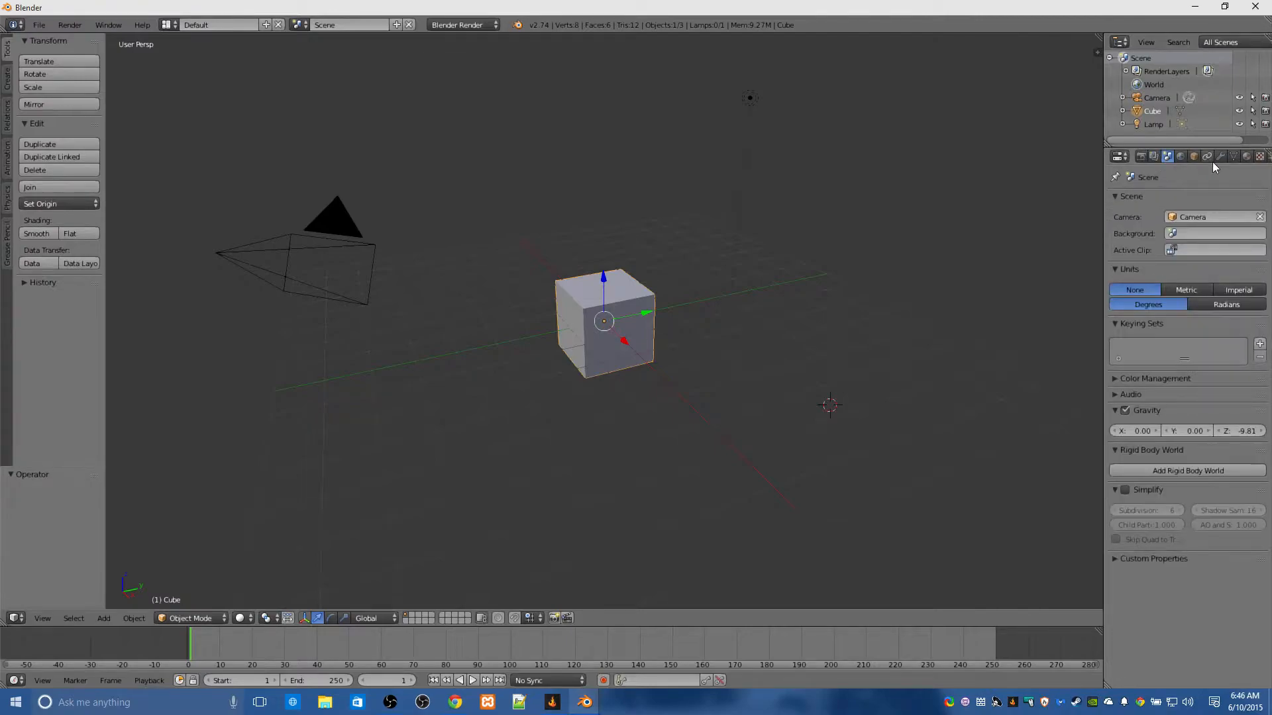
left_click(1182, 157)
left_click(1193, 157)
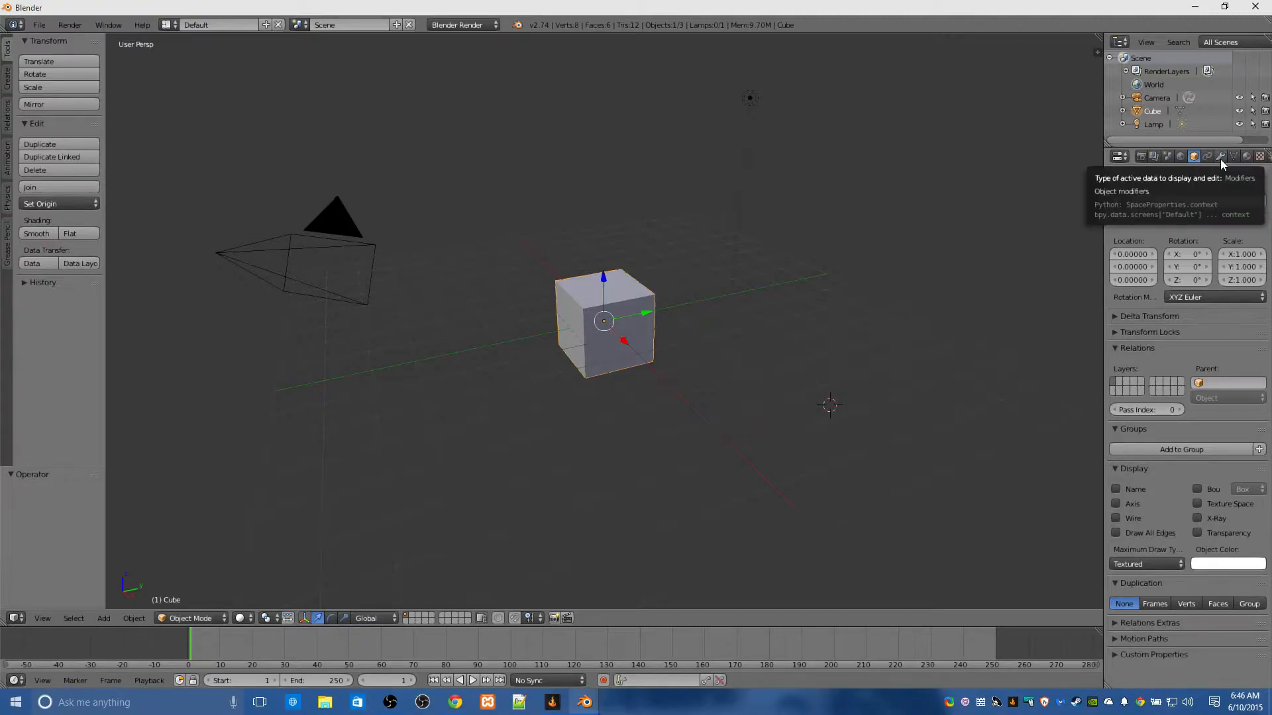
left_click(1247, 157)
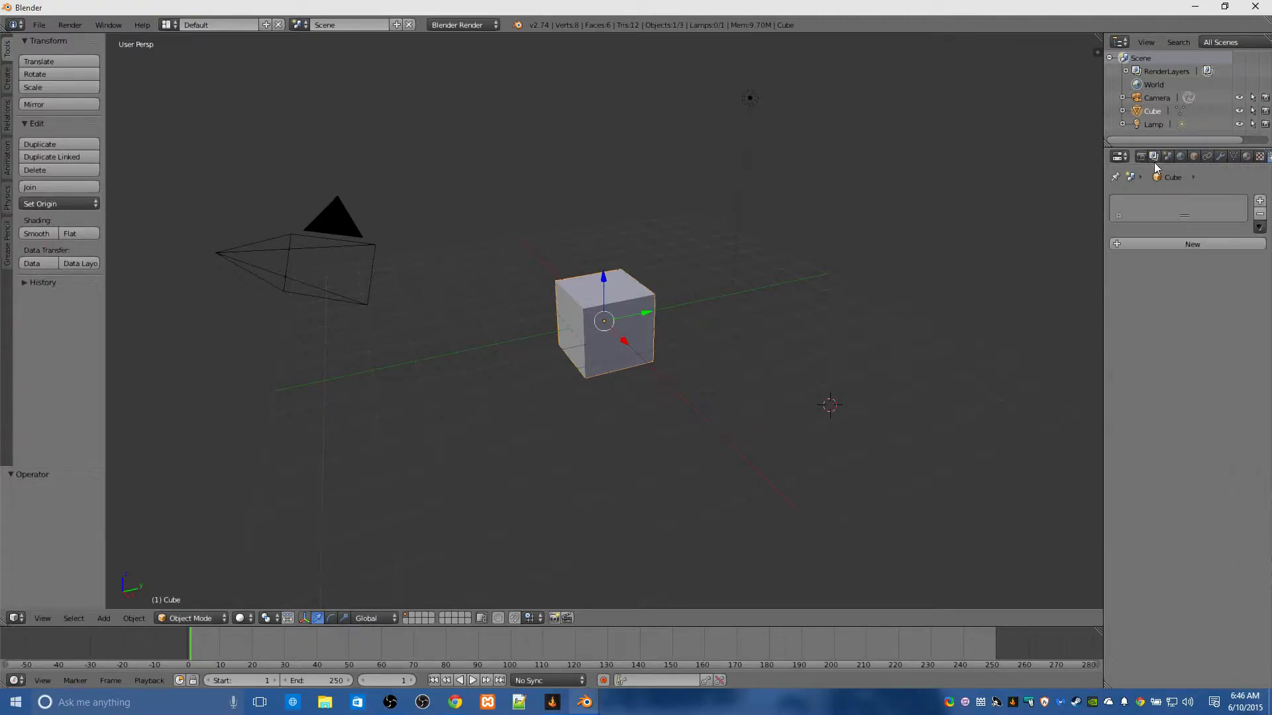
Widen the properties editor until all its categories fit, and expand the Freestyle section of the render settings.
left_click_drag(1102, 196, 970, 187)
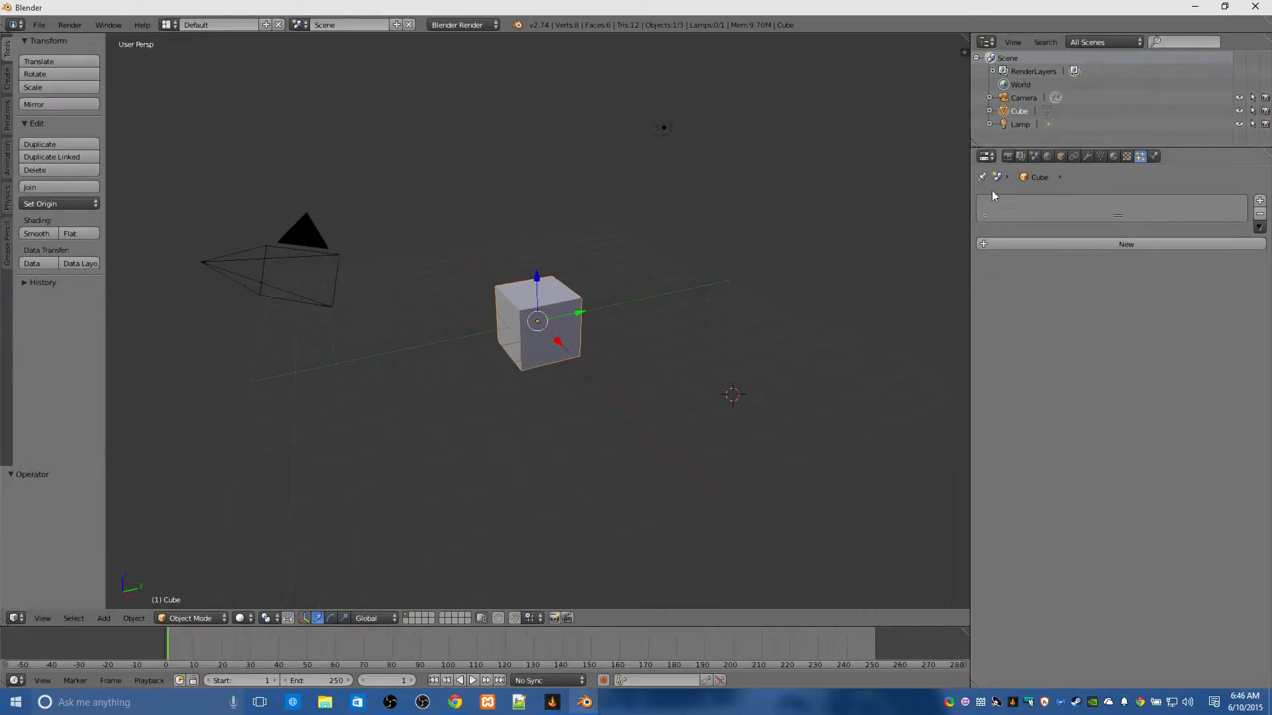
left_click(1153, 156)
left_click(1006, 157)
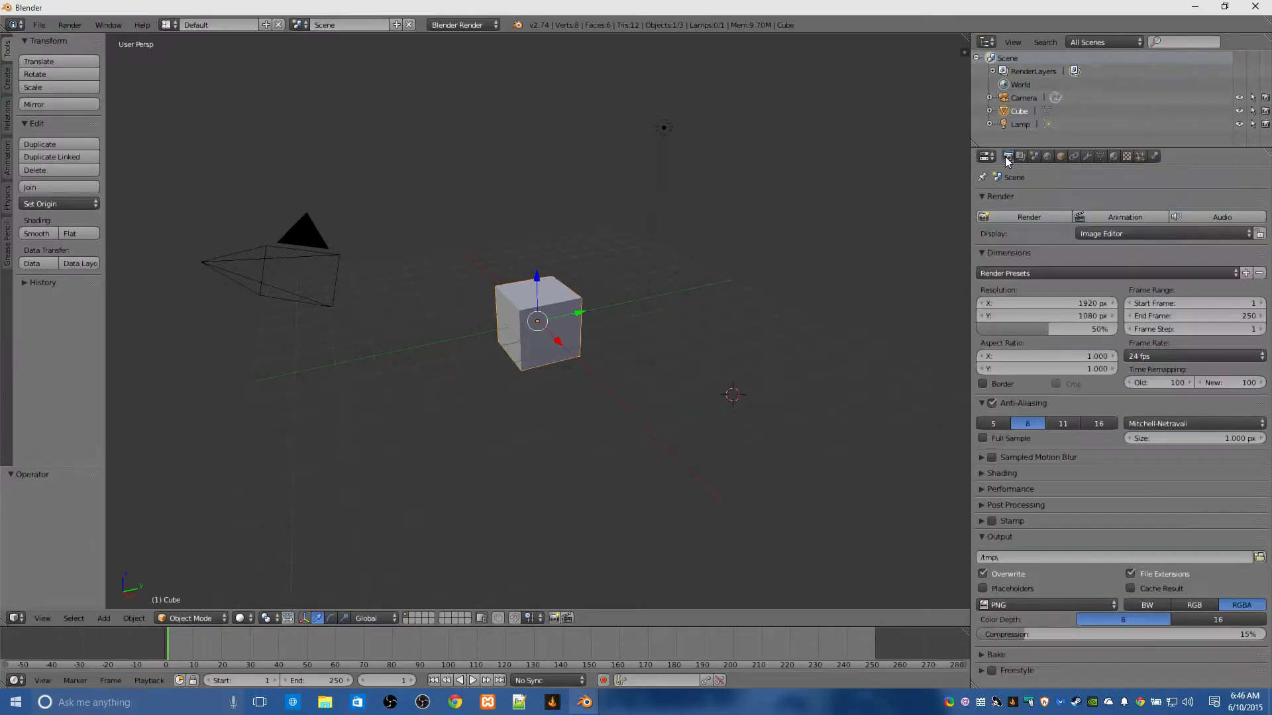
left_click(981, 672)
scroll(1022, 659, "down", 1)
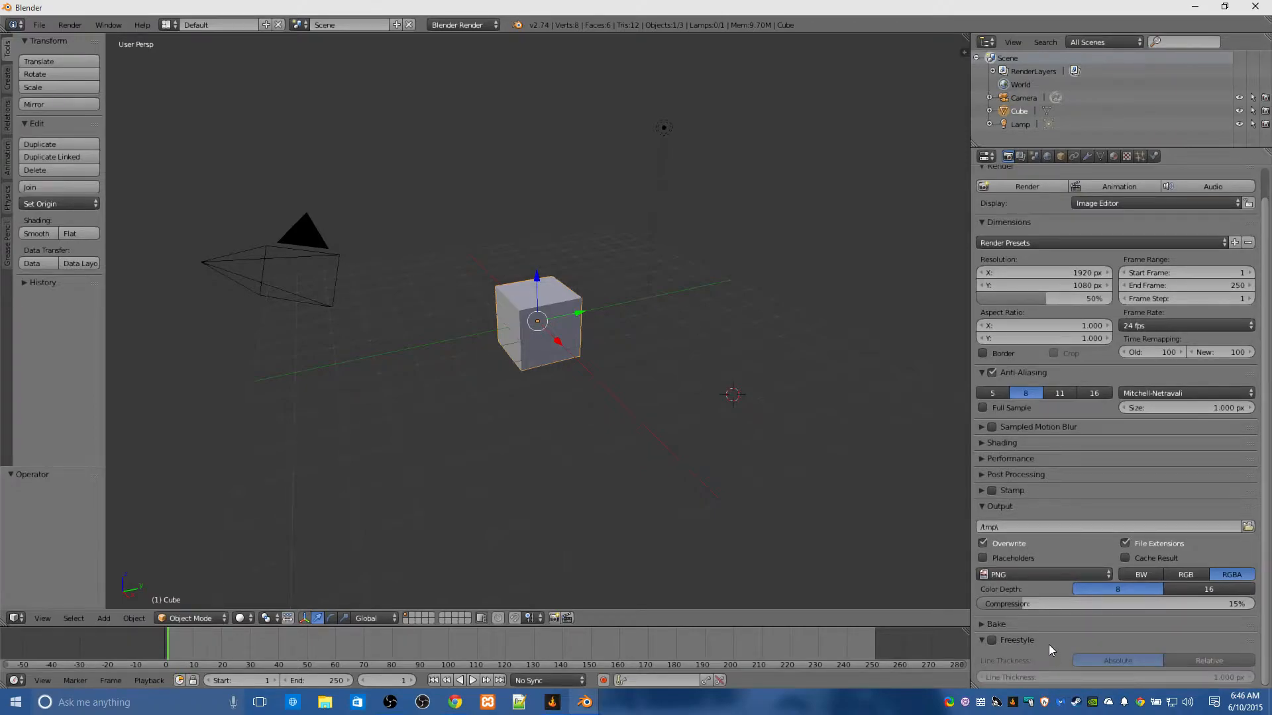
Examine the render layer, scene and world settings, expanding the custom properties of the scene and the world.
left_click(1021, 156)
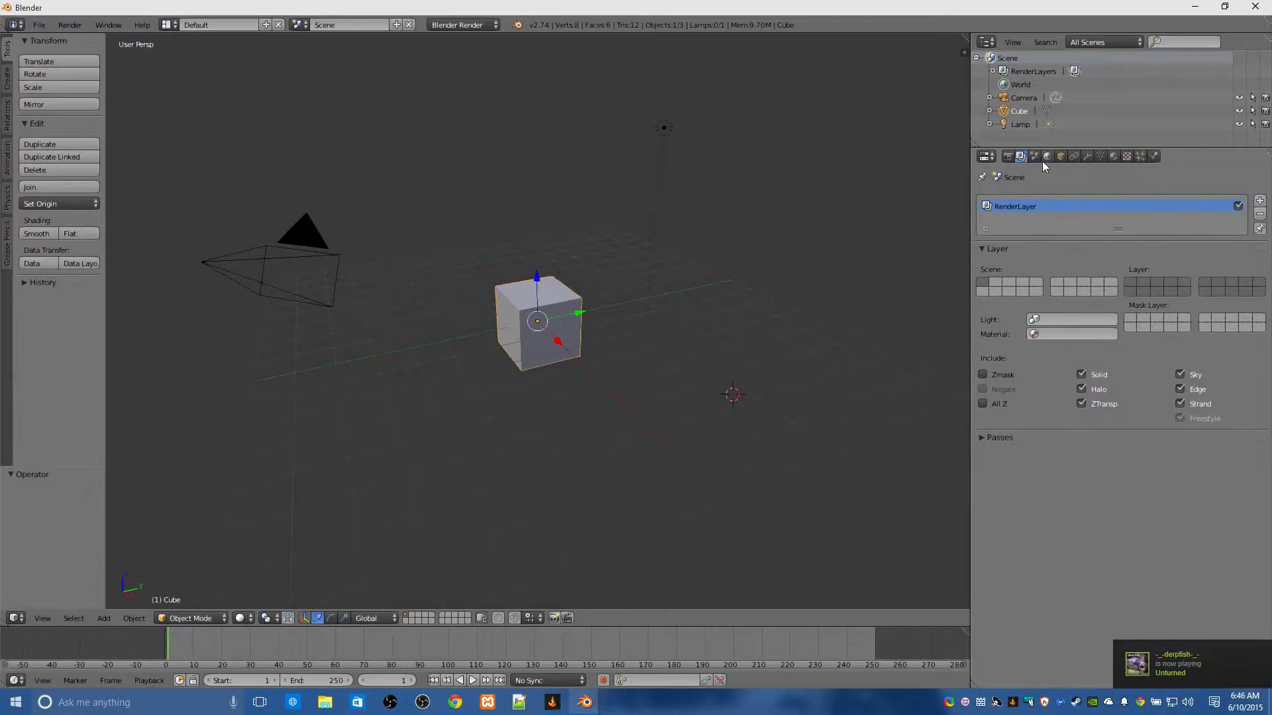
left_click(1033, 157)
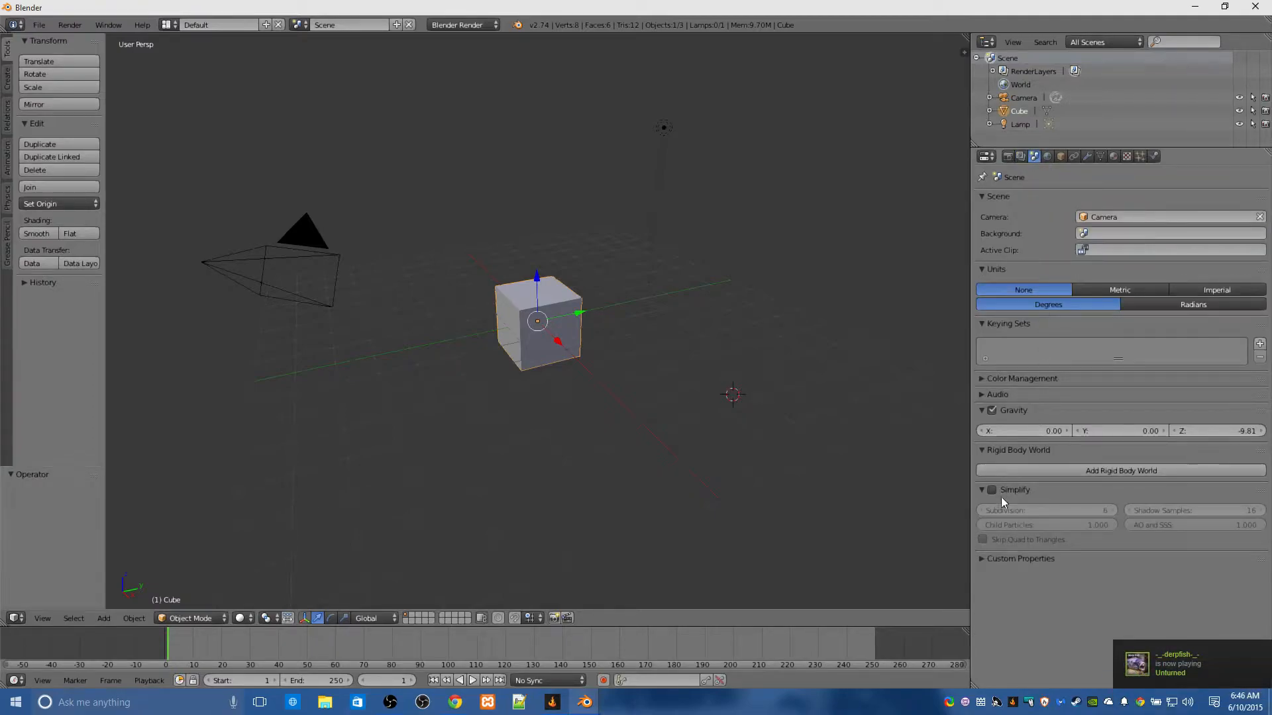
left_click(988, 560)
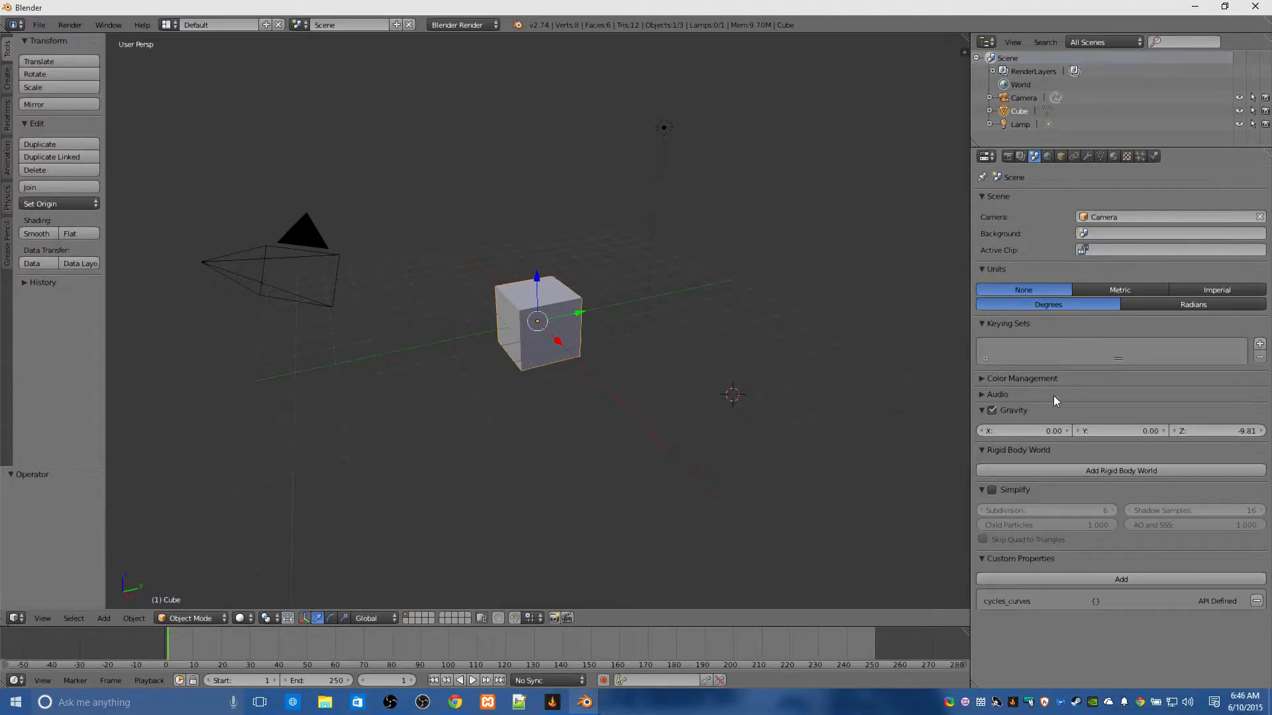
left_click(1048, 155)
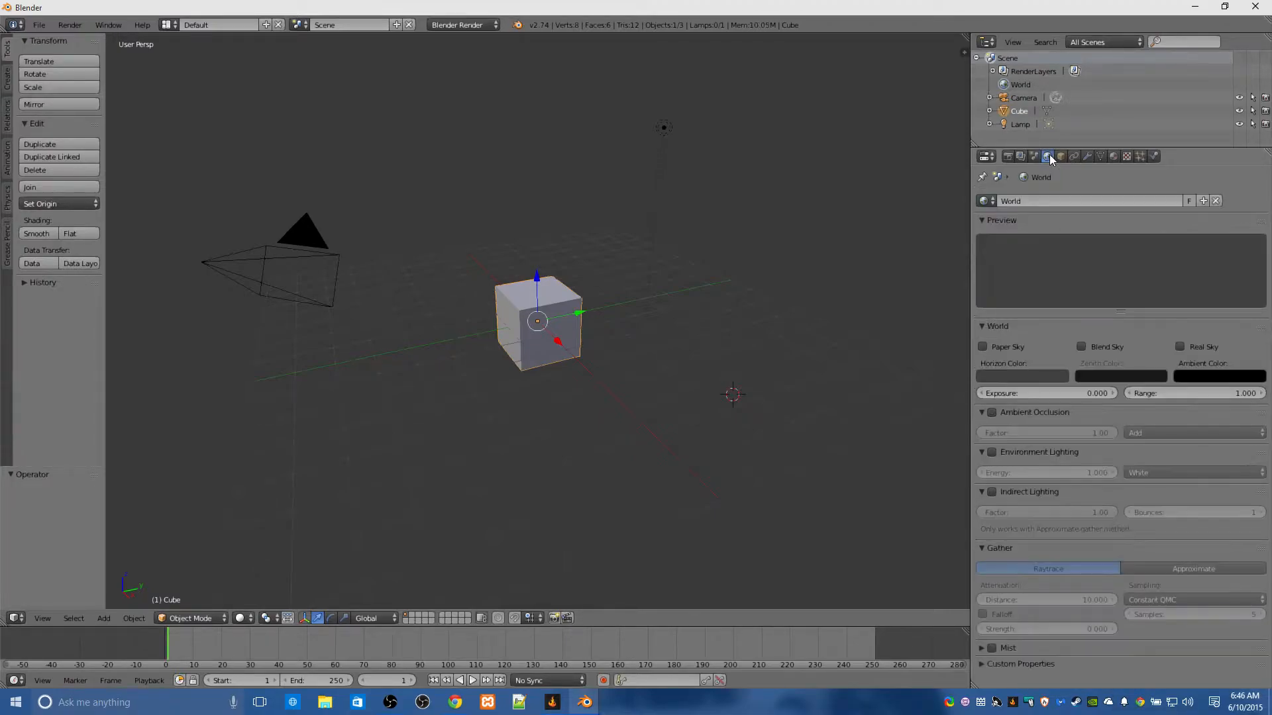
left_click(1008, 666)
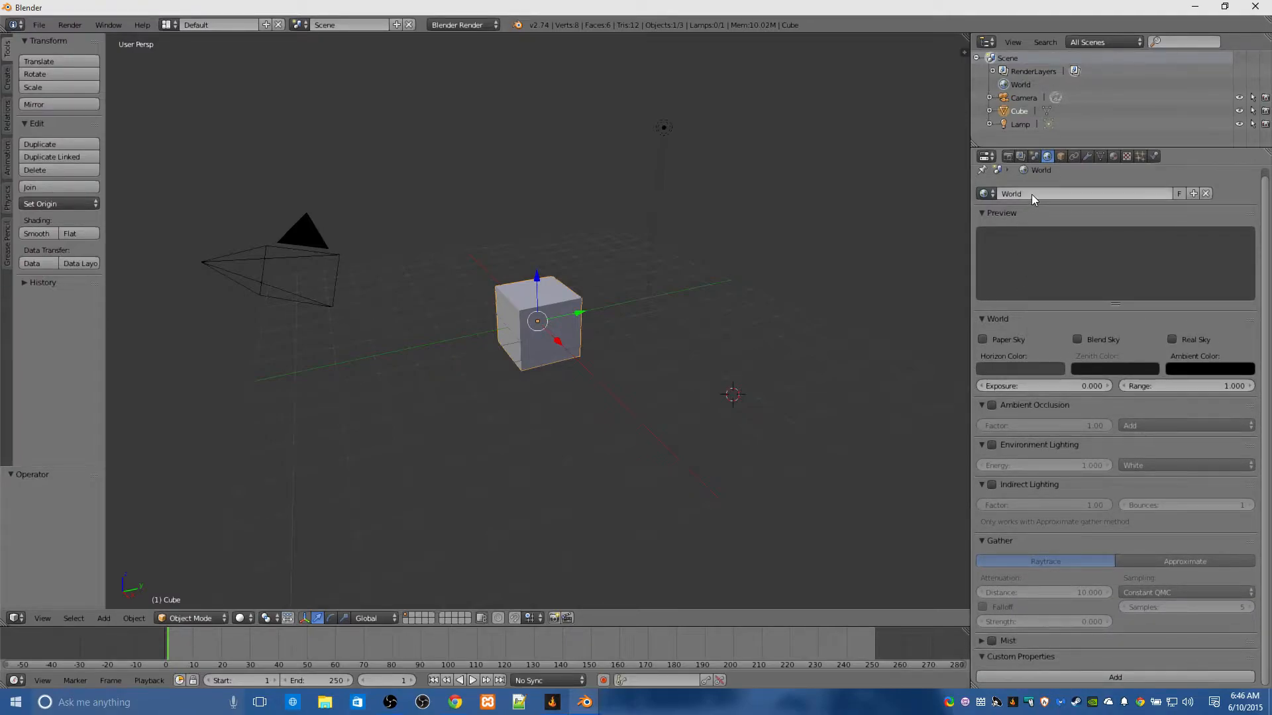
Examine the cube's object settings, expanding its custom properties, motion paths and relations extras.
left_click(1058, 157)
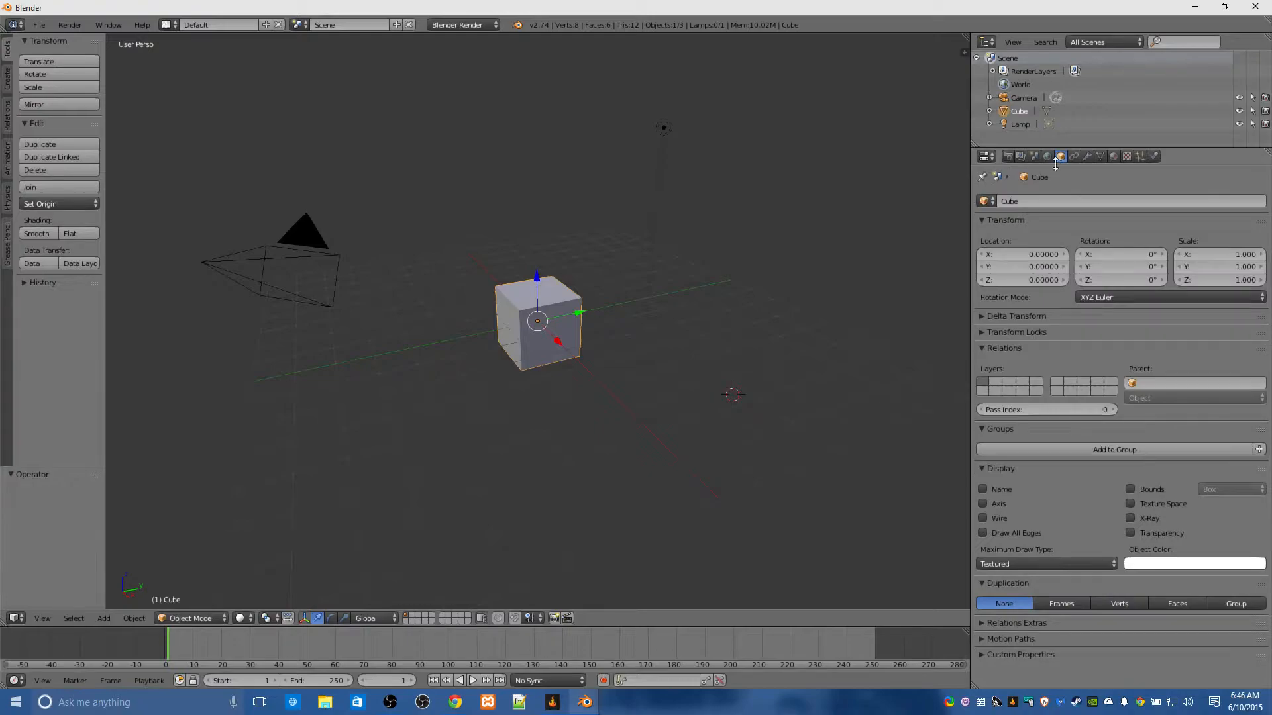
left_click(988, 655)
left_click(1000, 635)
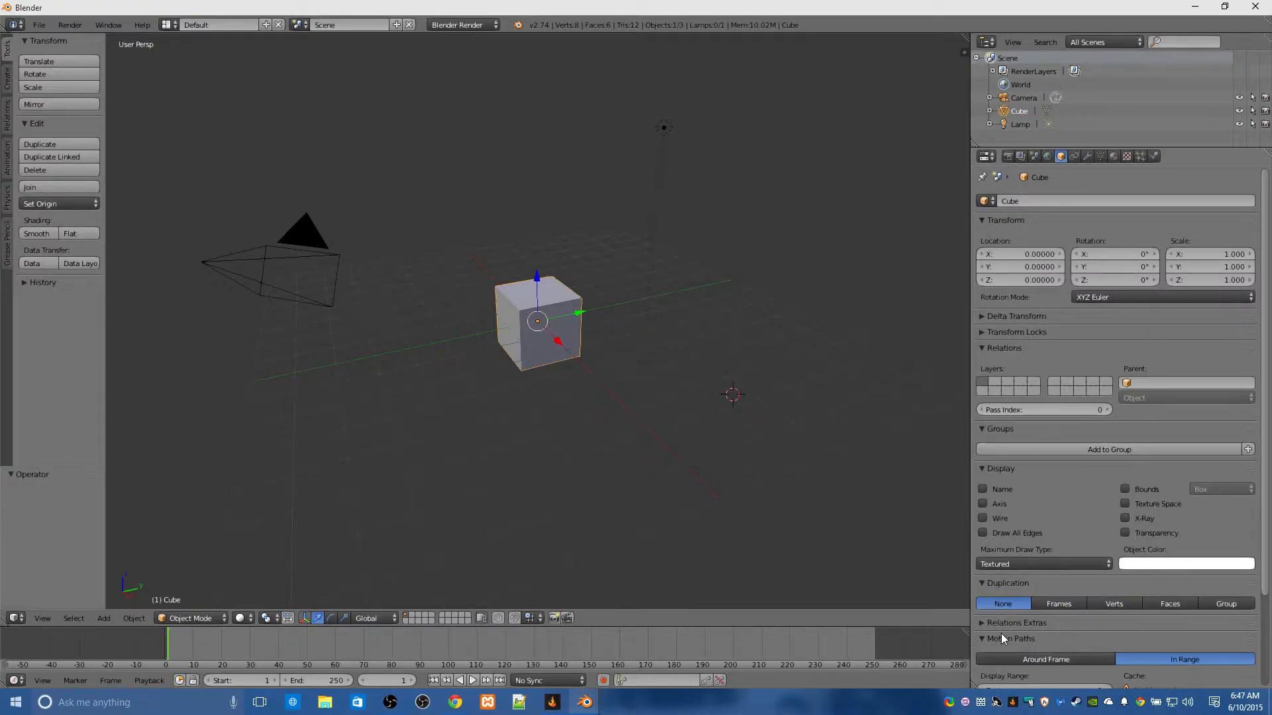
scroll(1000, 634, "down", 4)
left_click(987, 517)
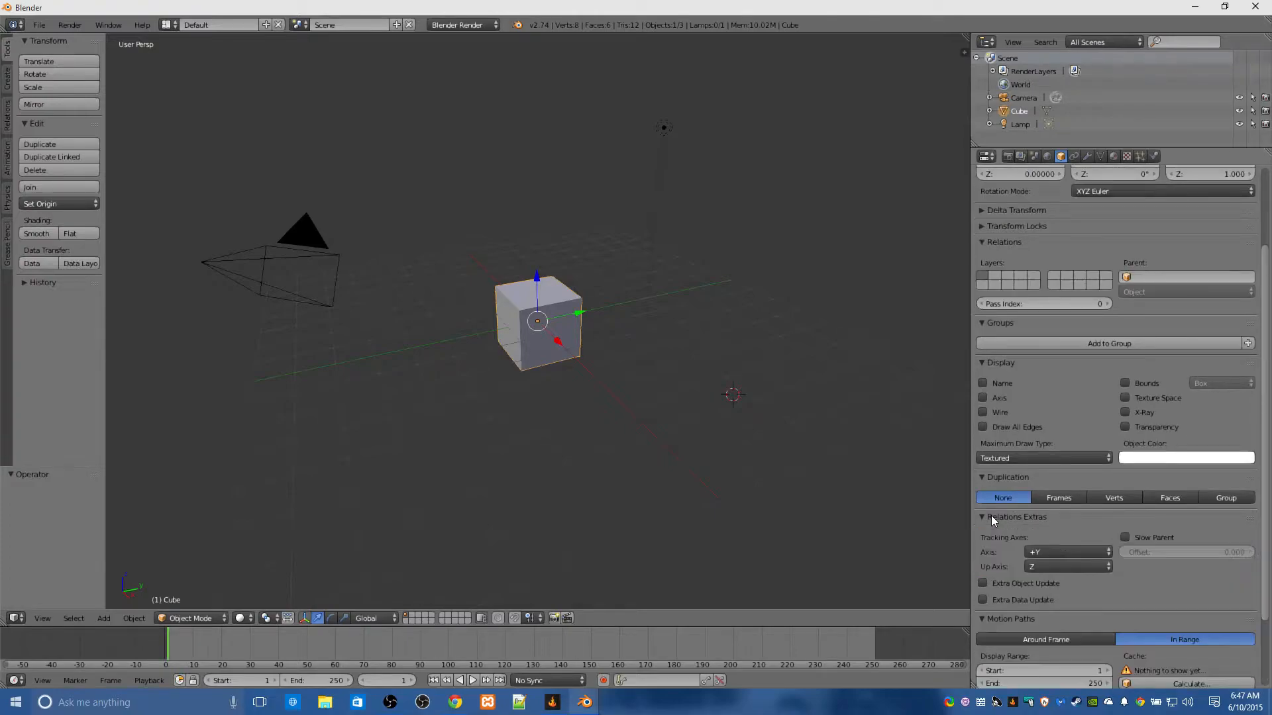
scroll(1042, 554, "down", 3)
scroll(1031, 556, "up", 7)
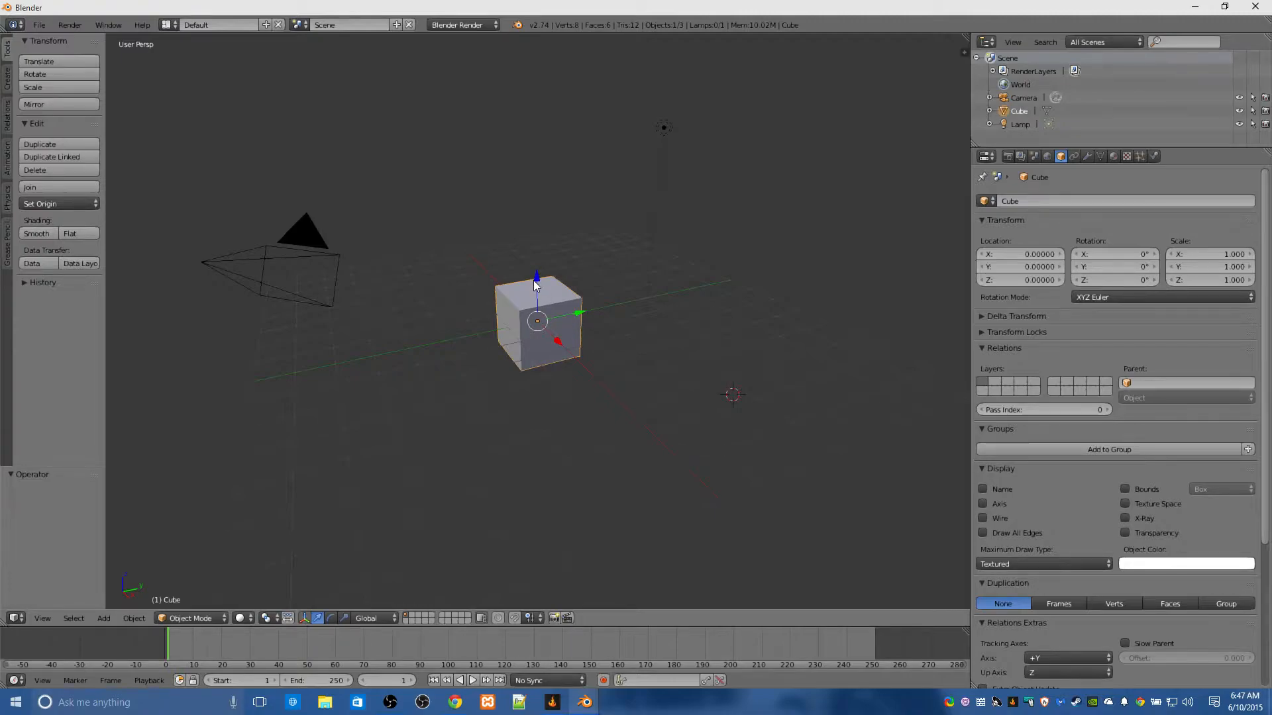
Move the cube about 0.34 along Y and 0.02 along Z, and switch it to Edit Mode.
left_click_drag(537, 286, 576, 317)
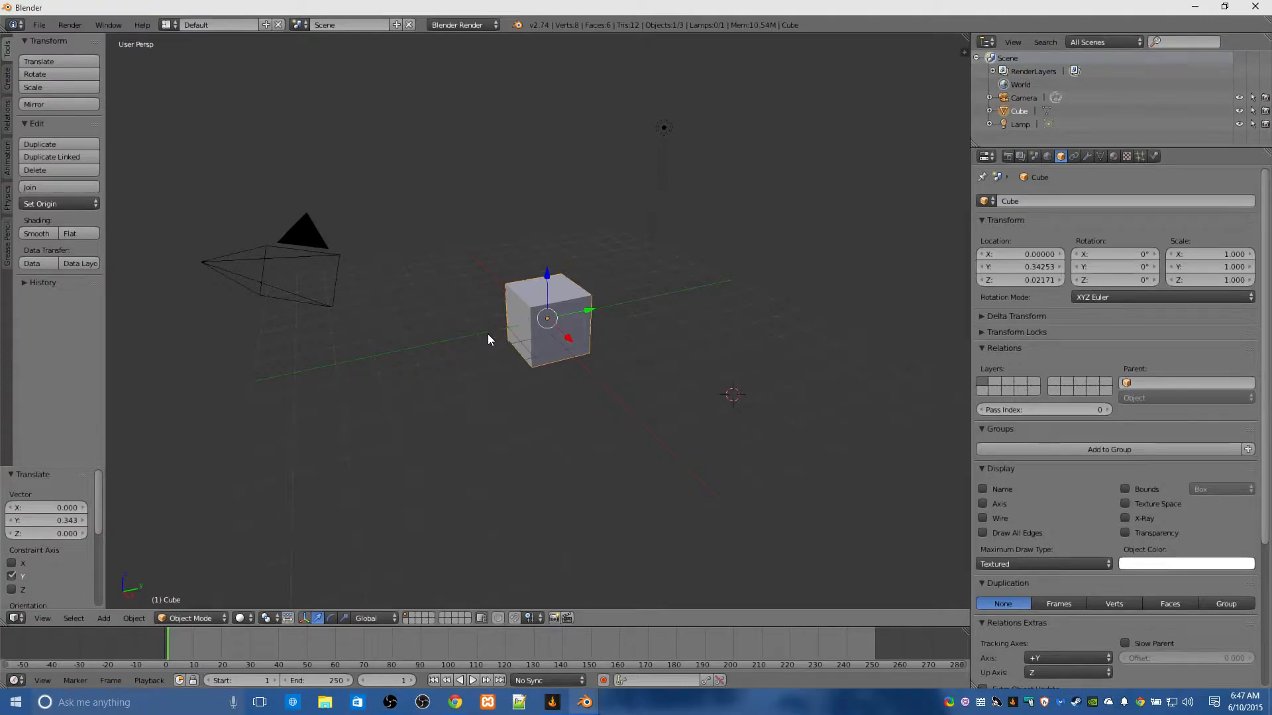
left_click(188, 619)
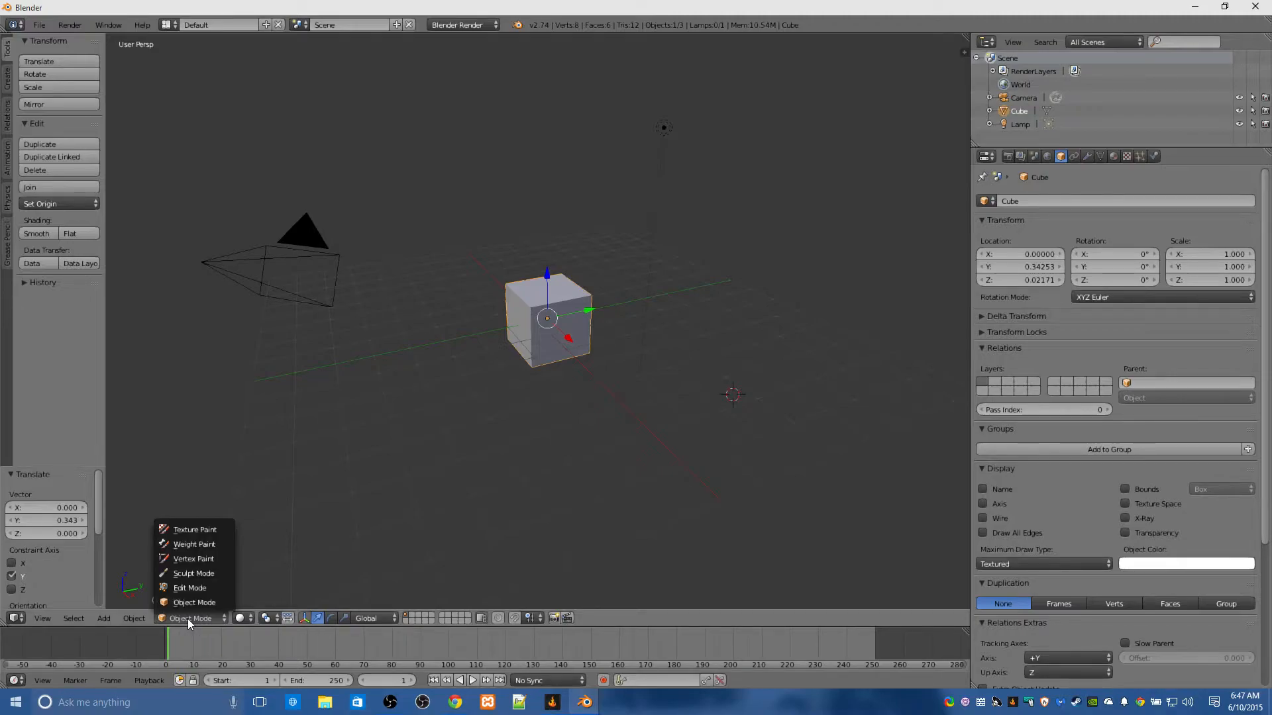
left_click(188, 584)
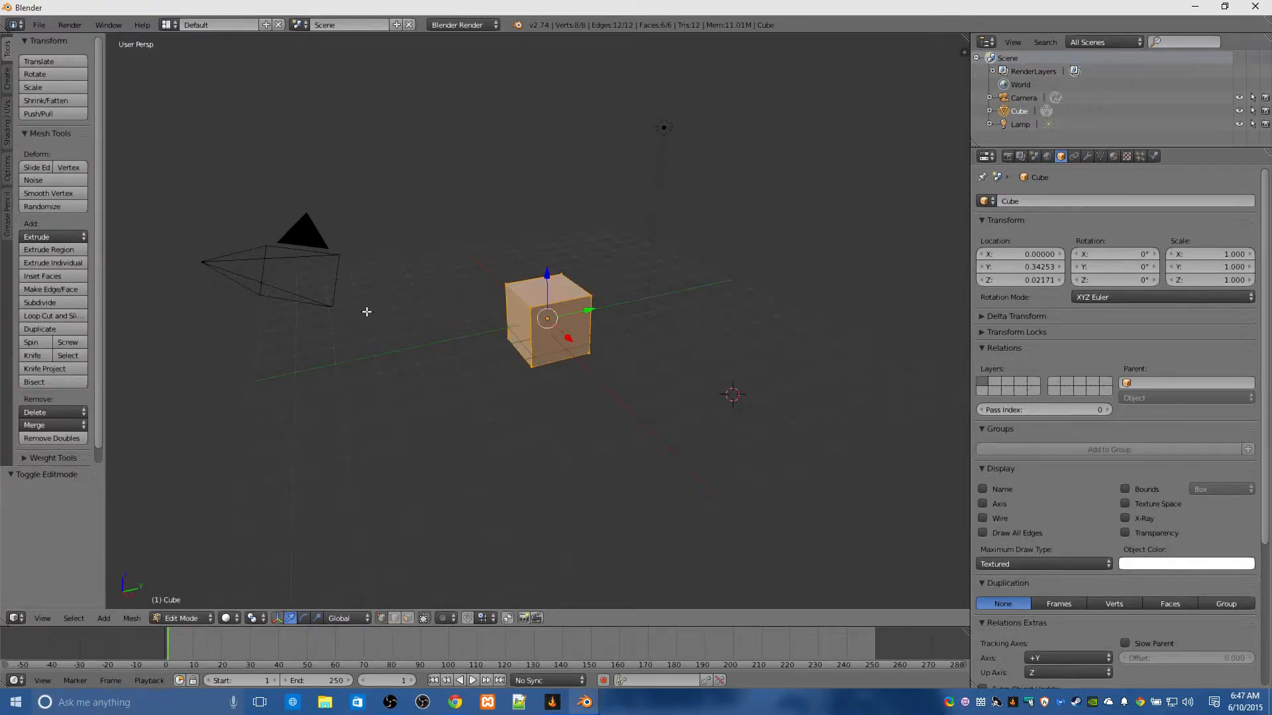
Select single vertices of the cube in turn, and move the top vertex nearest the camera about -0.98 along Y.
right_click(531, 309)
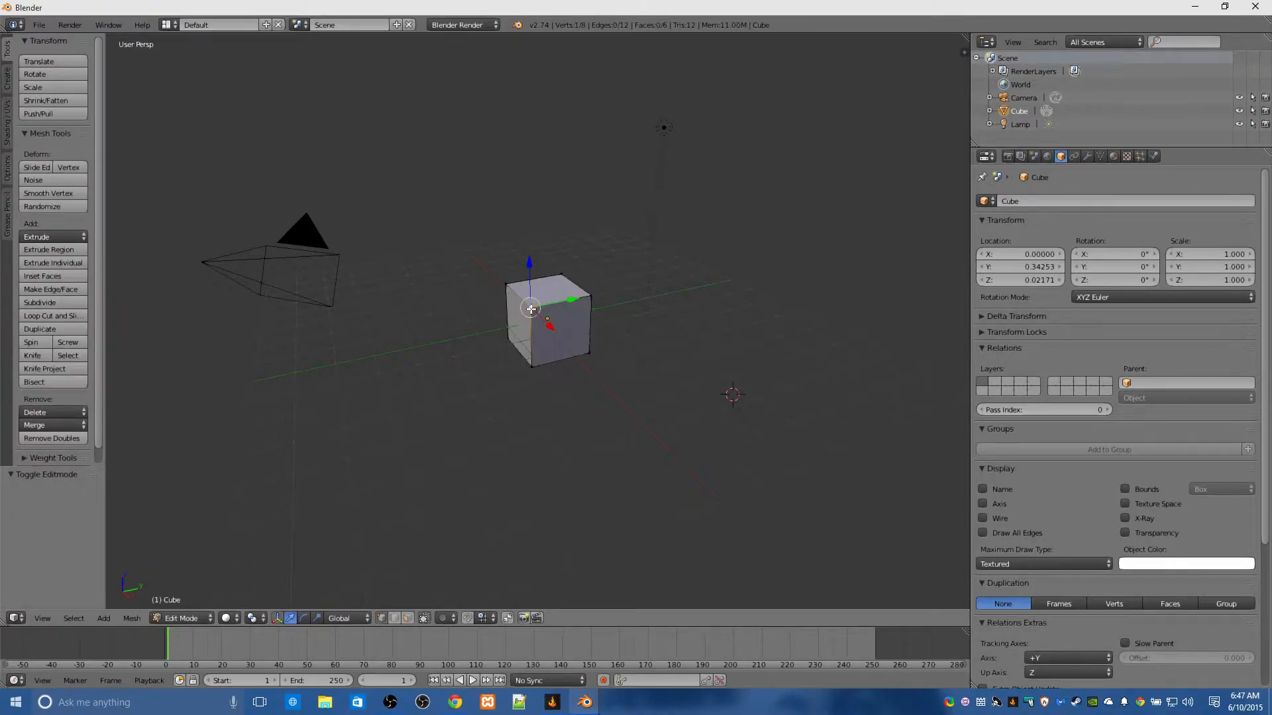
right_click(507, 286)
right_click(531, 308)
right_click(587, 295)
right_click(532, 306)
right_click(506, 285)
mouse_move(506, 247)
left_mouse_down()
mouse_move(503, 227)
mouse_move(529, 262)
mouse_move(513, 263)
left_mouse_up()
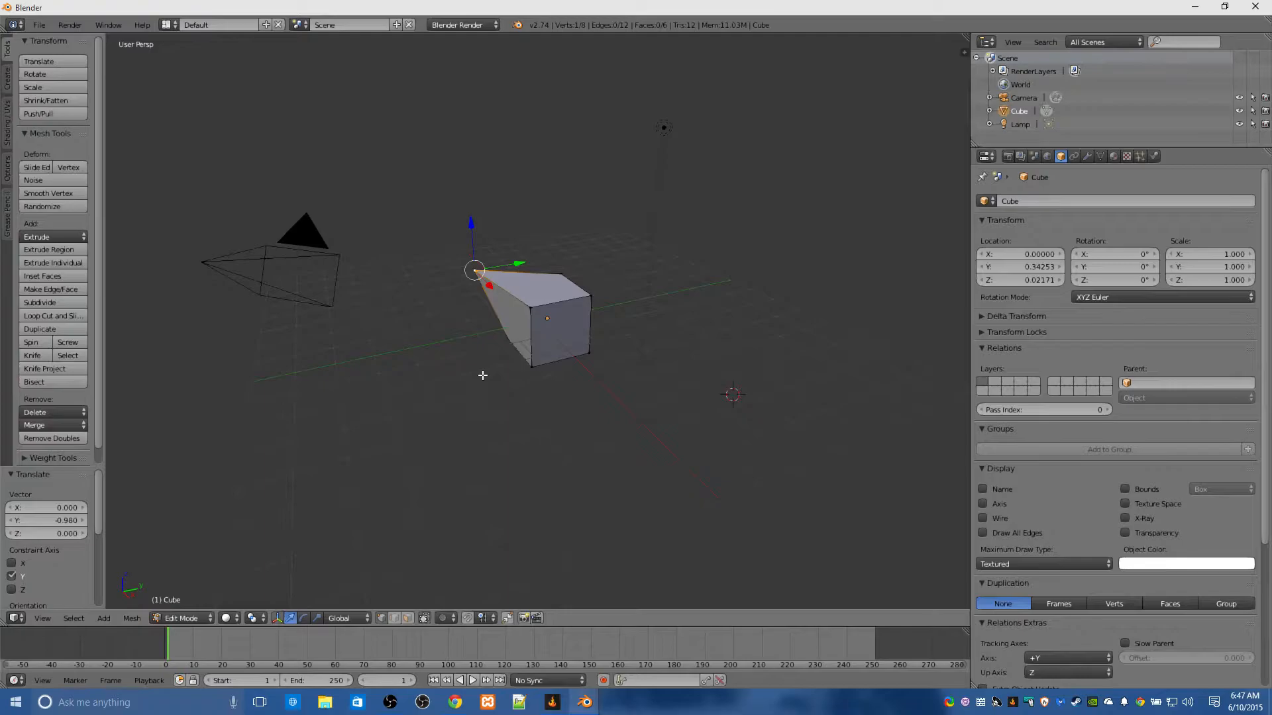
Add the neighbouring top front vertex to the selection and move both about -0.5 along Y and 0.89 along X.
right_click(529, 306, "shift")
left_click_drag(544, 281, 528, 284)
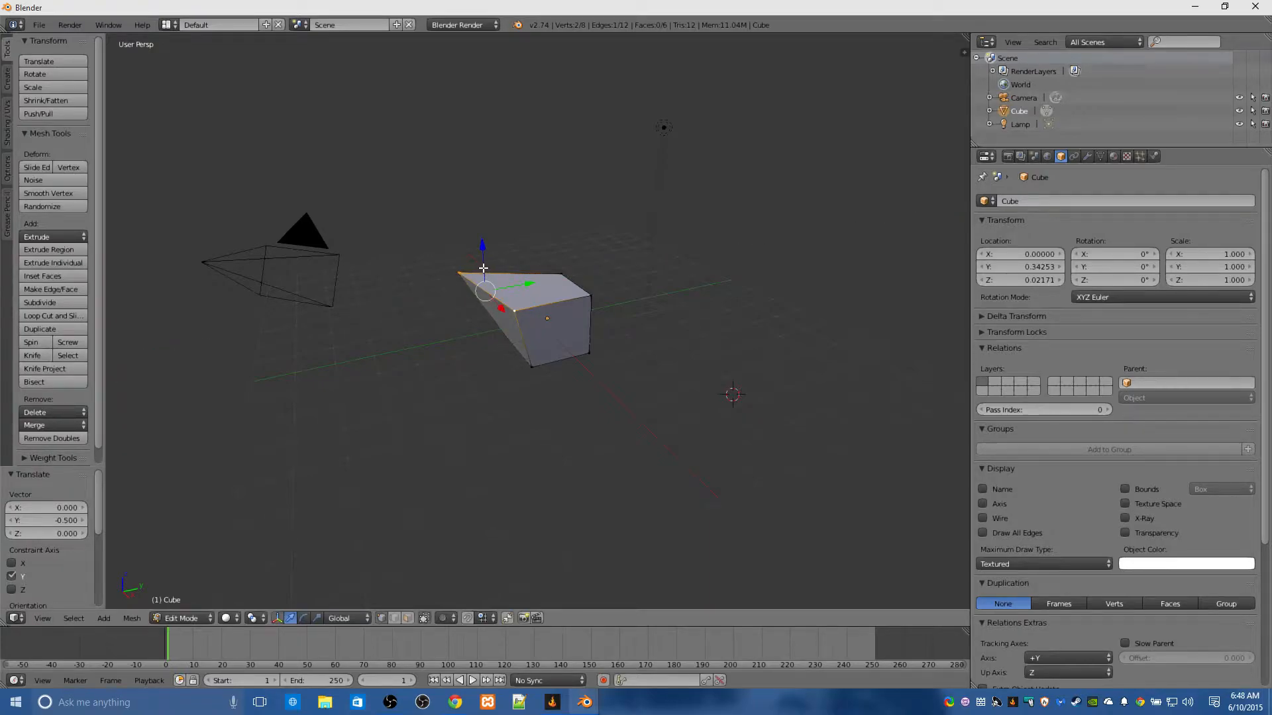
key("g")
key("x")
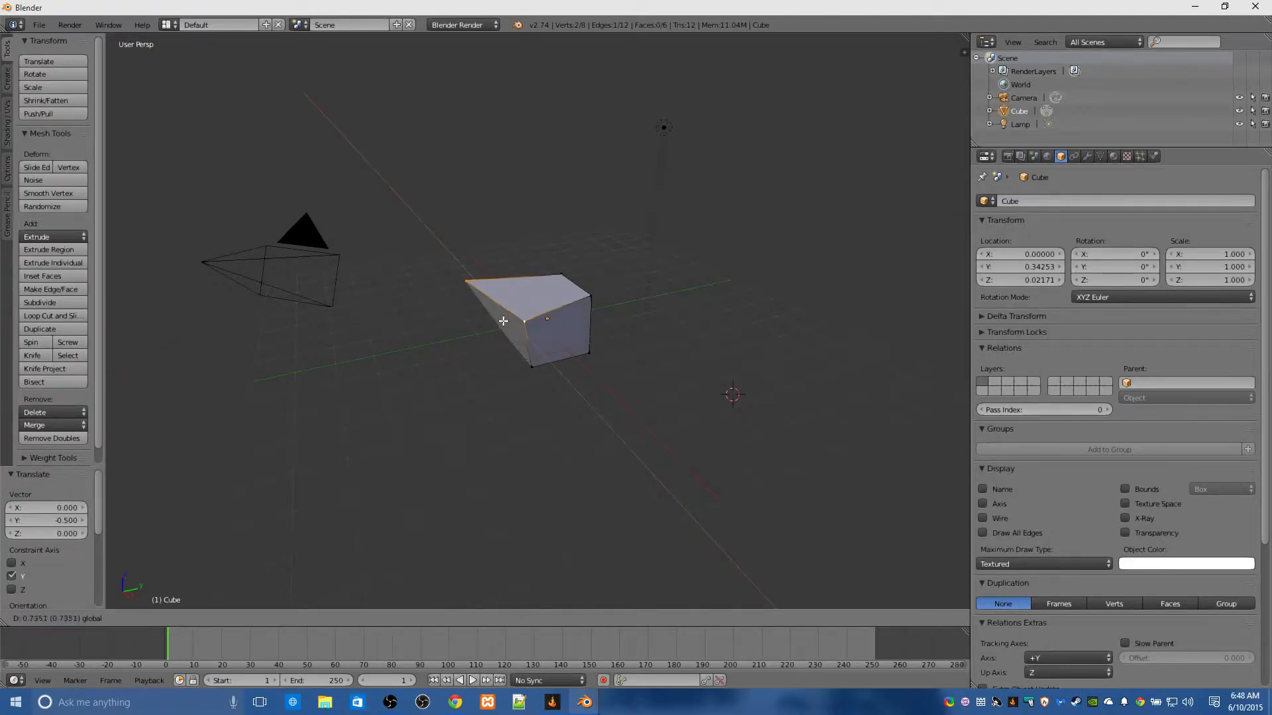
left_click(503, 321)
Select only the pulled-out top vertex, switch the manipulator to rotation, and rotate it about -35° around X.
middle_click_drag(521, 366, 720, 302)
middle_click_drag(700, 286, 516, 365)
left_click(477, 312)
right_click(477, 312)
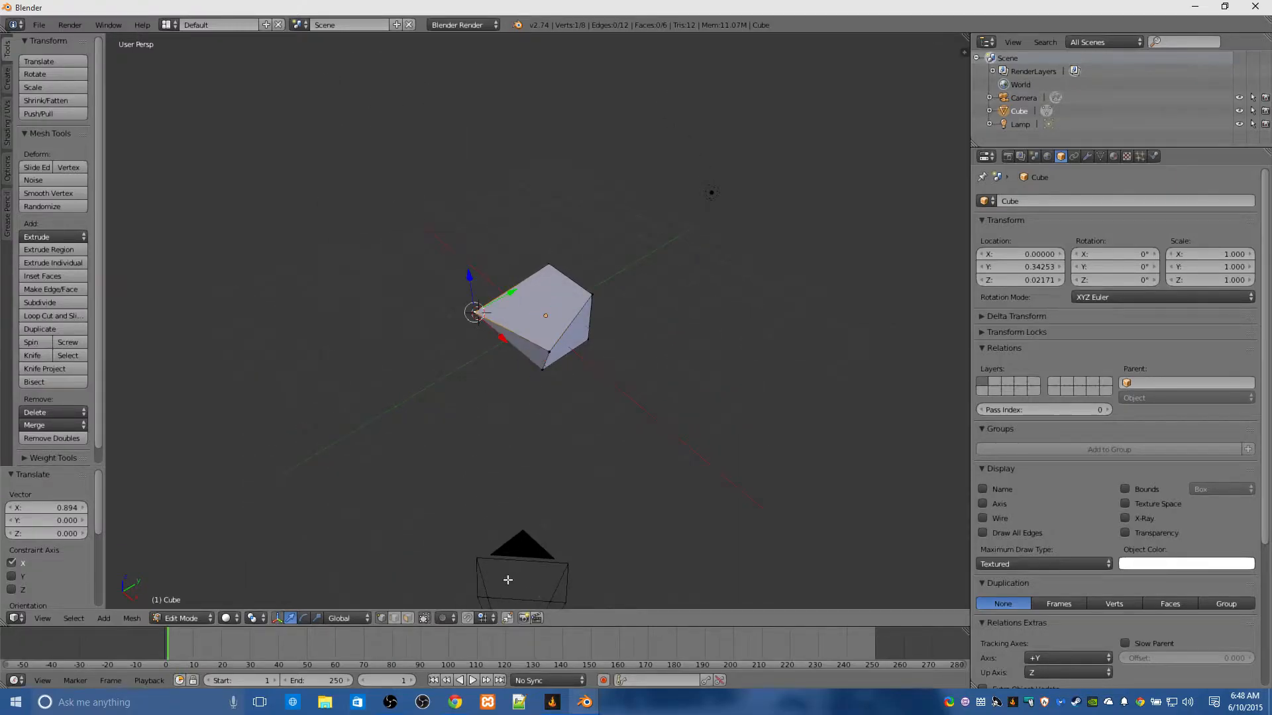
left_click(304, 621)
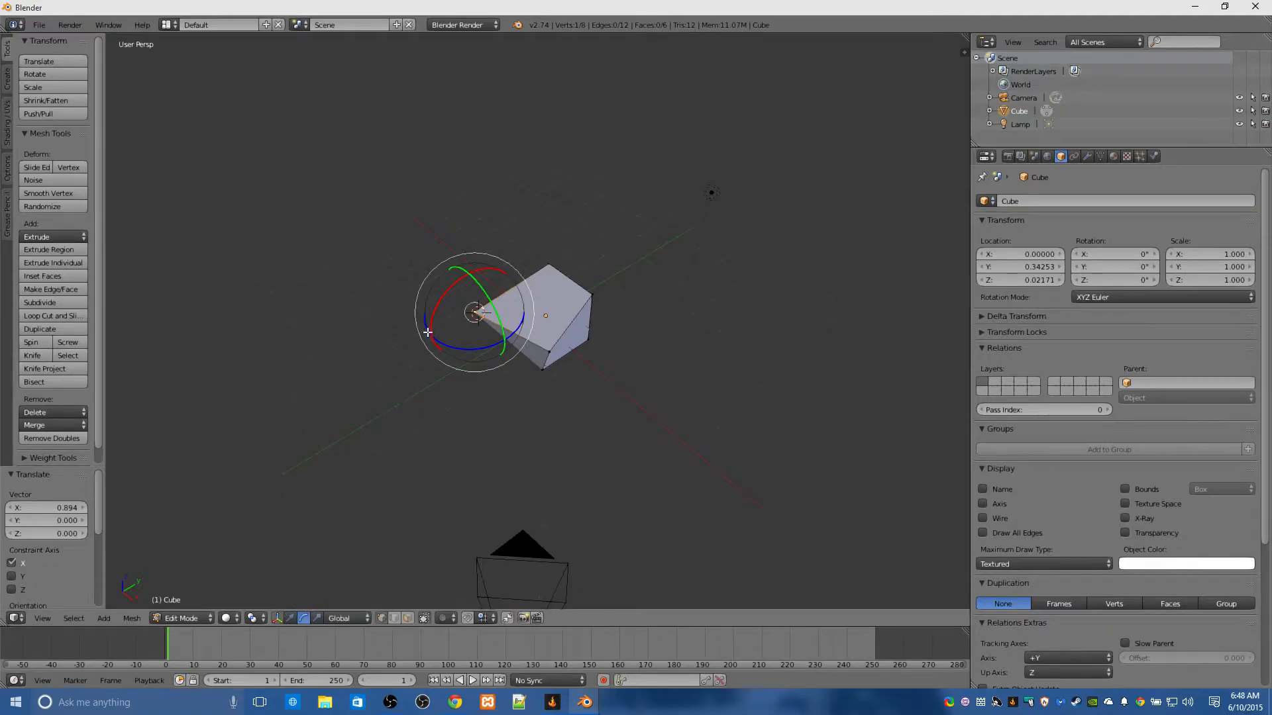
left_click_drag(436, 308, 442, 282)
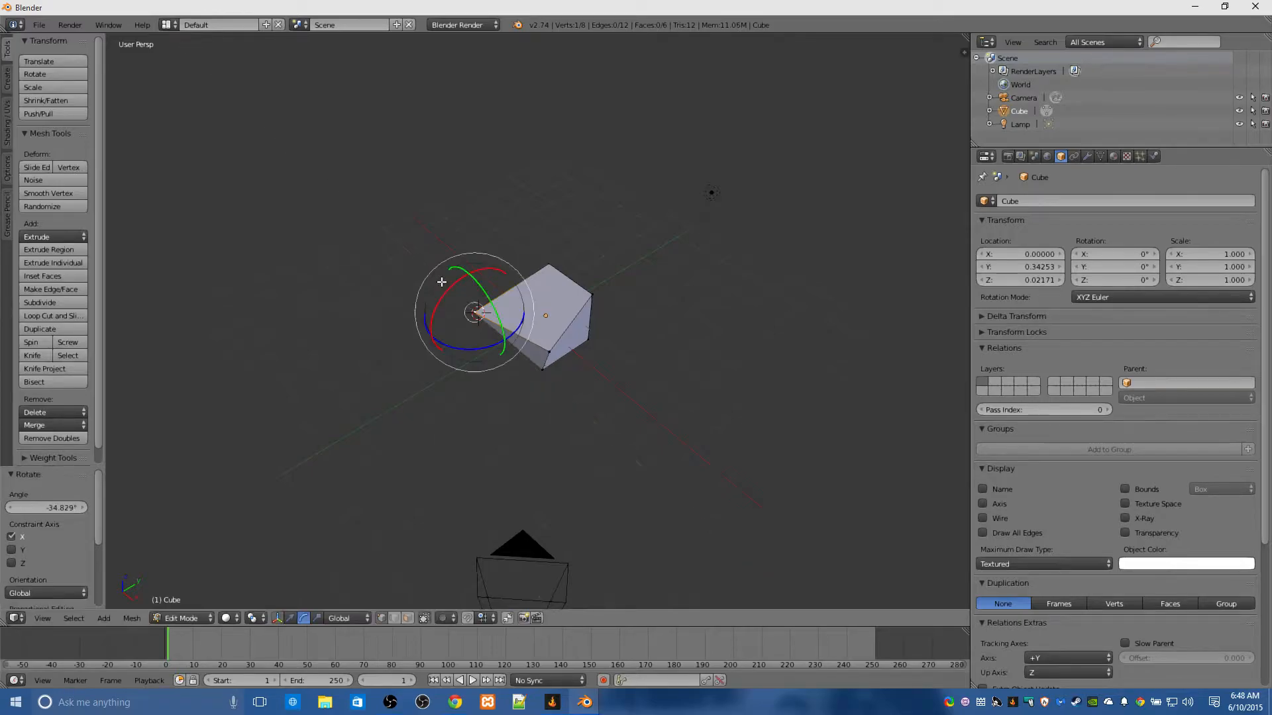
Add the diagonally opposite top vertex, rotate the pair about 26° around X, and move it about 0.74 in X, 0.77 in Y and -0.08 in Z.
right_click(589, 298, "shift")
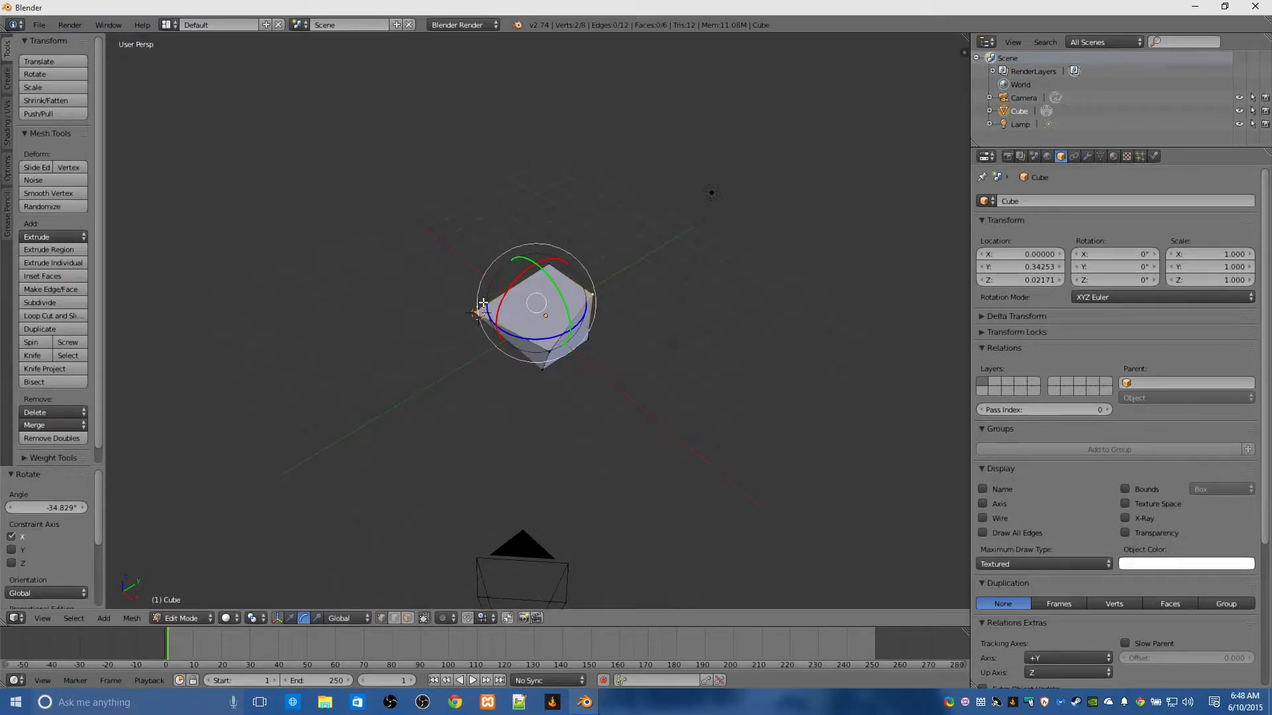
left_click_drag(488, 301, 482, 337)
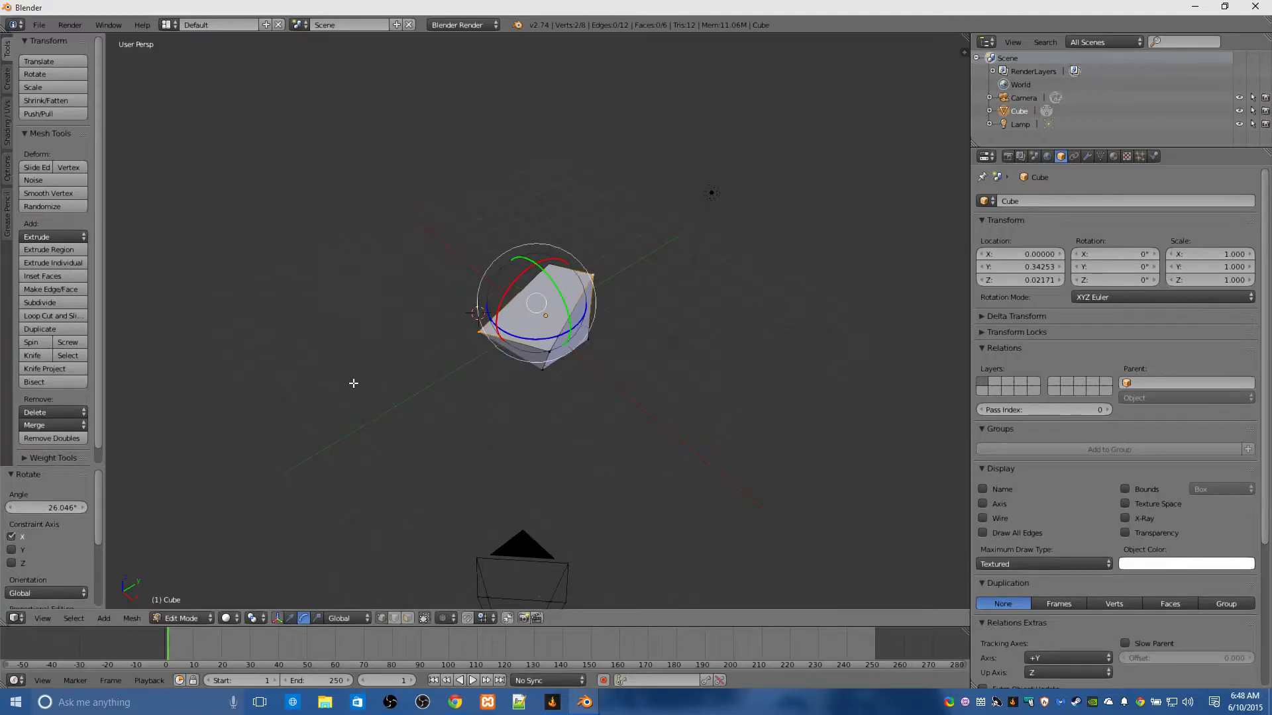
key("g")
left_click(458, 422)
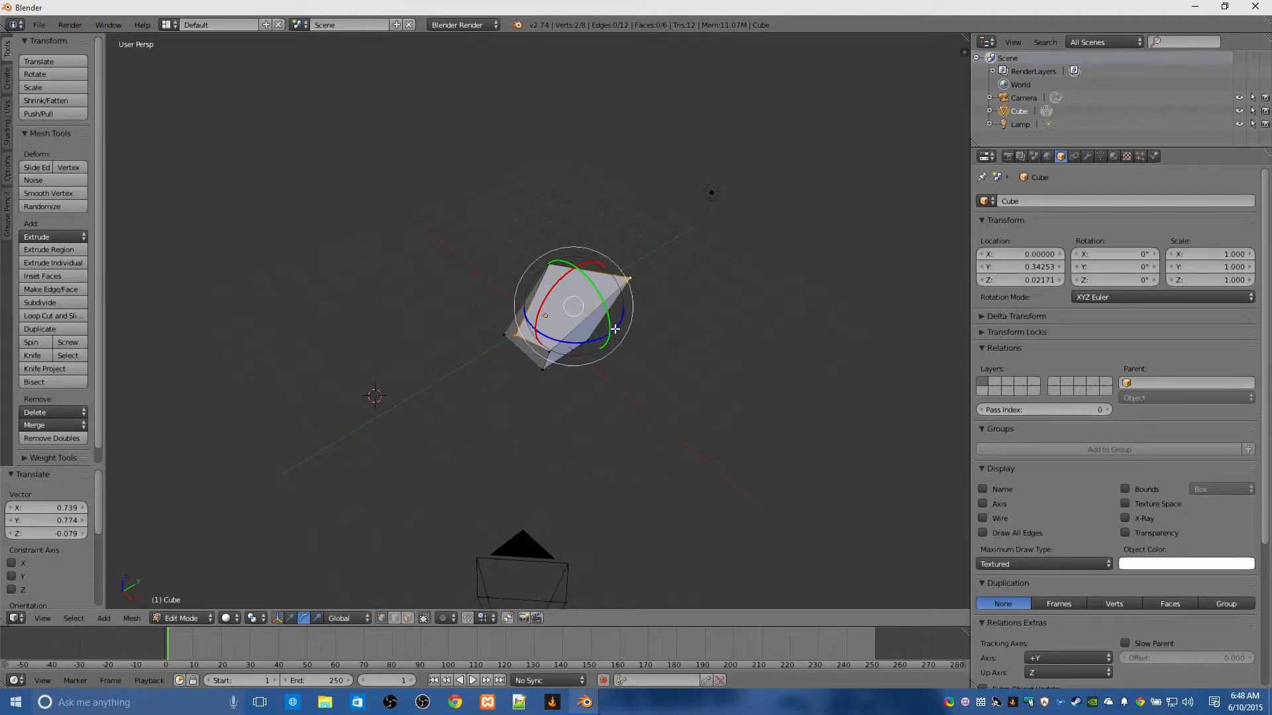
Rotate the two selected vertices about -63° around Z and move them about -0.44 in X and -0.55 in Y.
left_click_drag(615, 329, 559, 347)
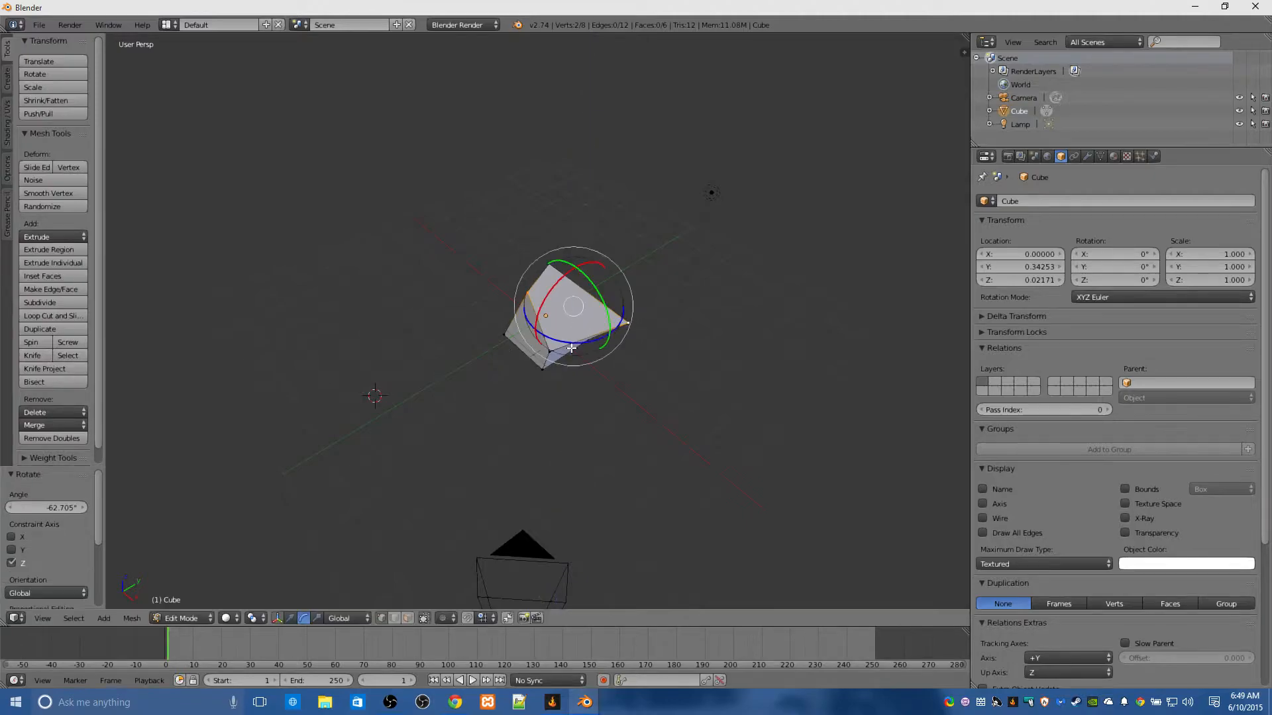
middle_click_drag(497, 386, 449, 351)
key("g")
left_click(498, 365)
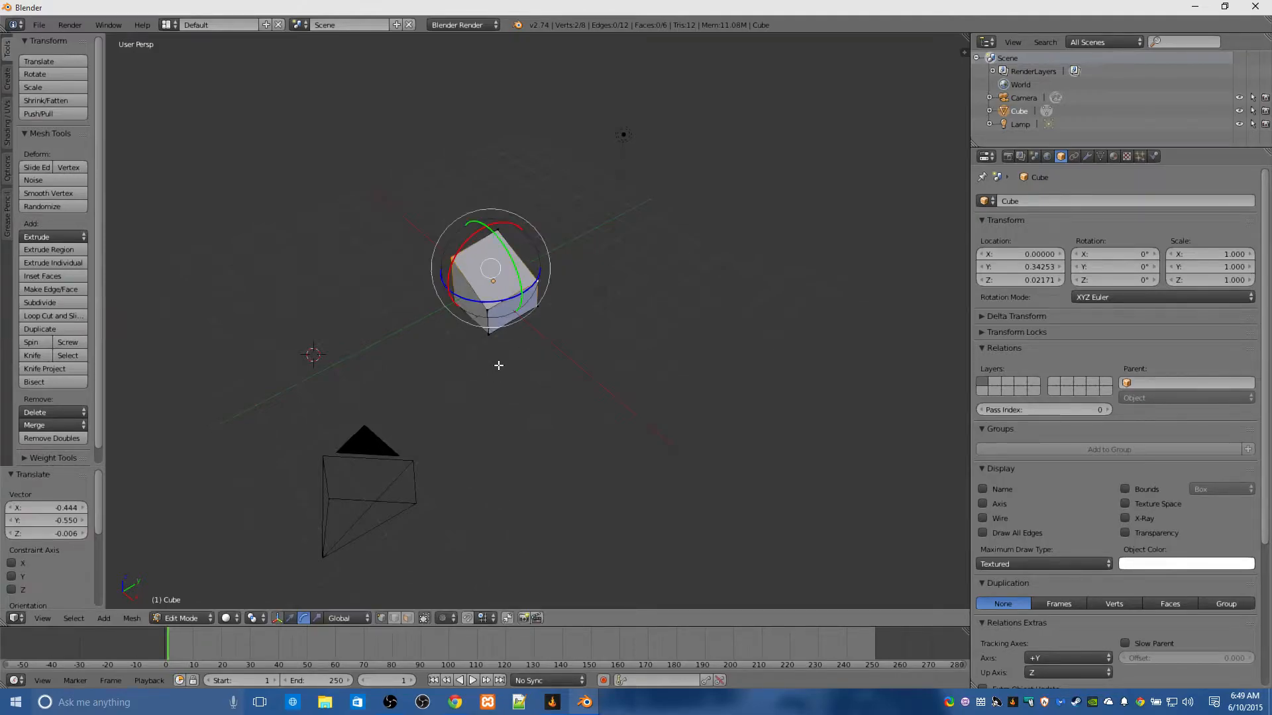
Switch the manipulator to scaling and scale the two selected vertices by about 1.63 along X.
middle_click_drag(563, 401, 264, 403)
middle_click_drag(571, 447, 447, 437)
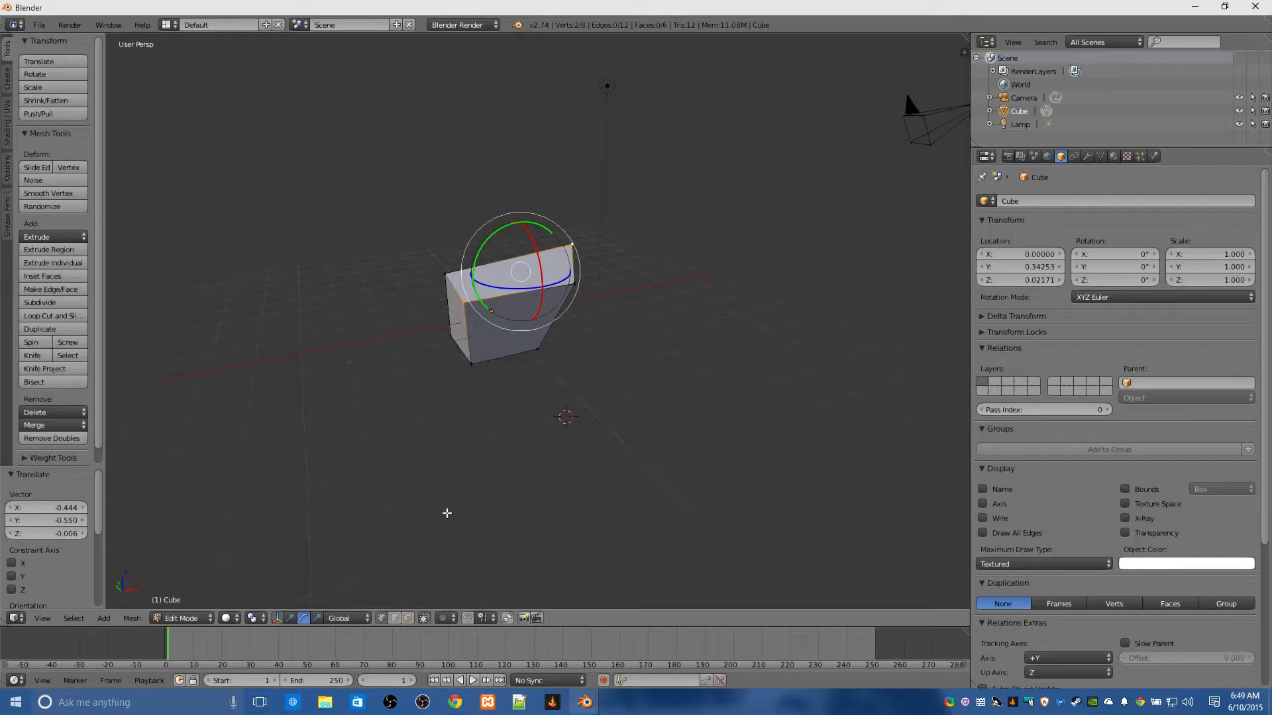
middle_click_drag(457, 508, 755, 534)
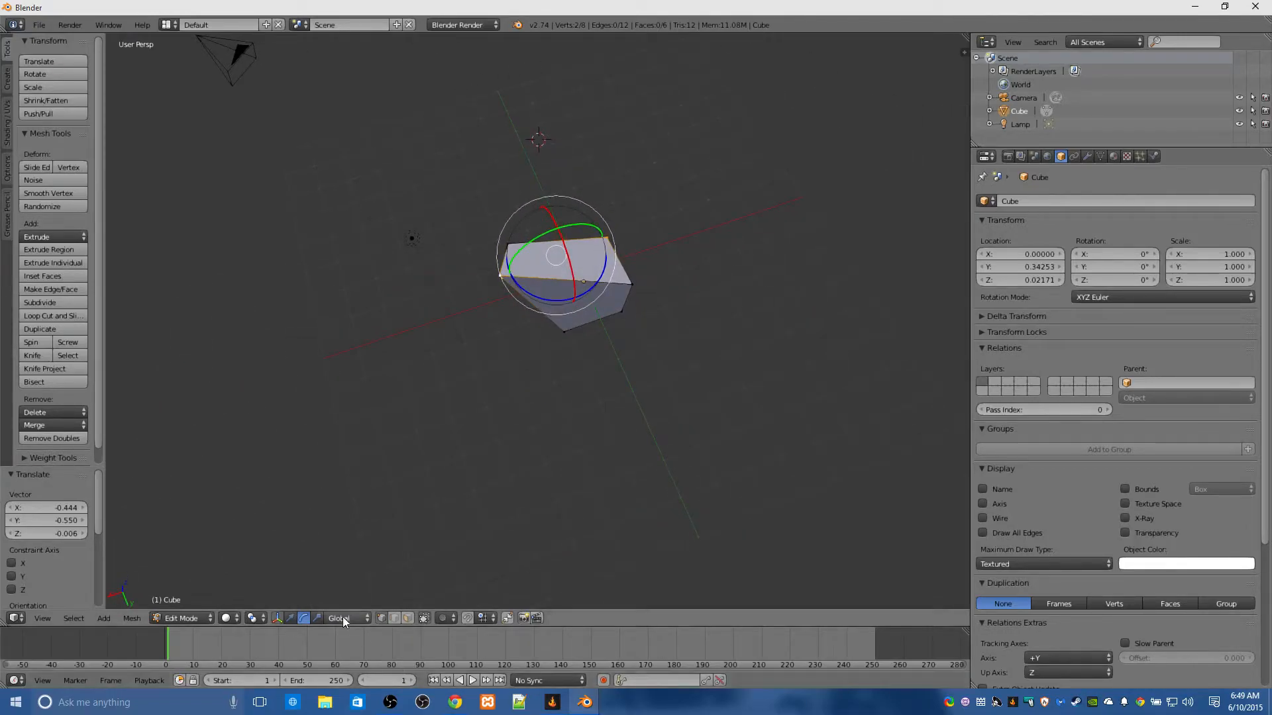
left_click(318, 617)
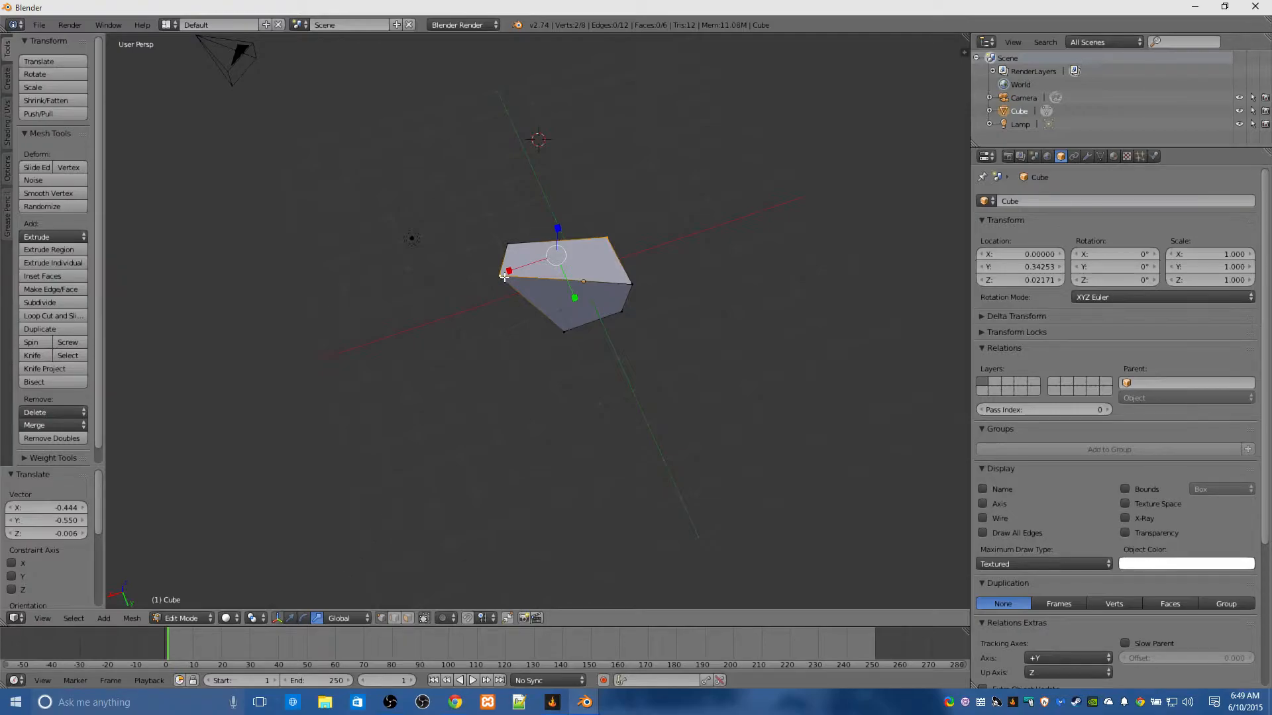
left_click_drag(509, 269, 477, 279)
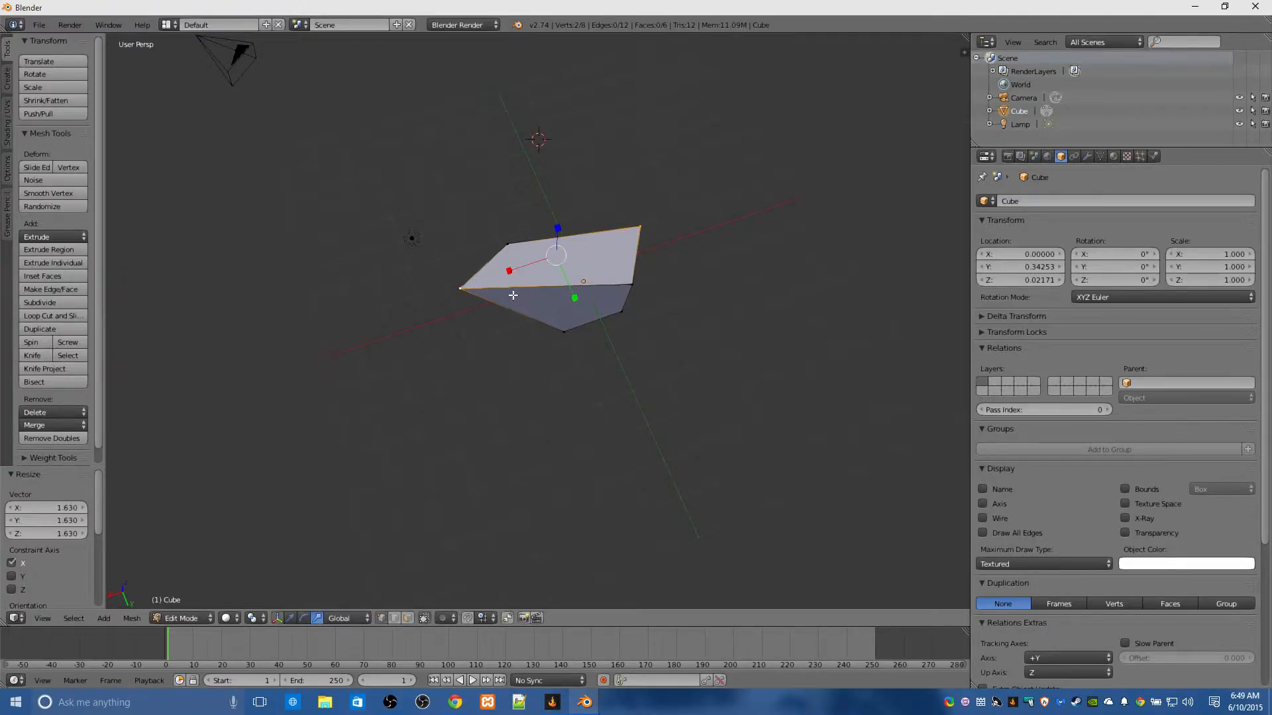
Select the other two opposite vertices of the top face and scale them by about 1.42 along Y.
right_click(630, 282)
mouse_move(656, 326)
left_mouse_down()
mouse_move(661, 351)
mouse_move(642, 308)
left_mouse_up()
right_click(505, 244, "shift")
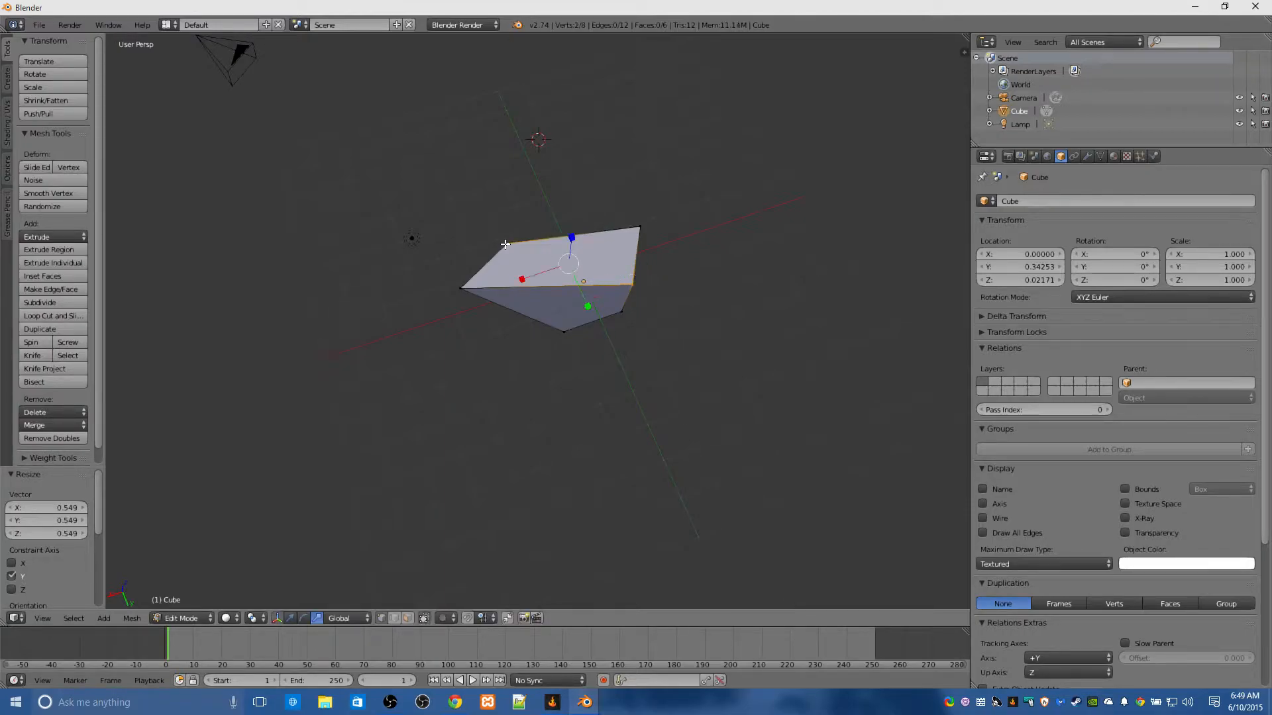
left_click_drag(586, 304, 604, 333)
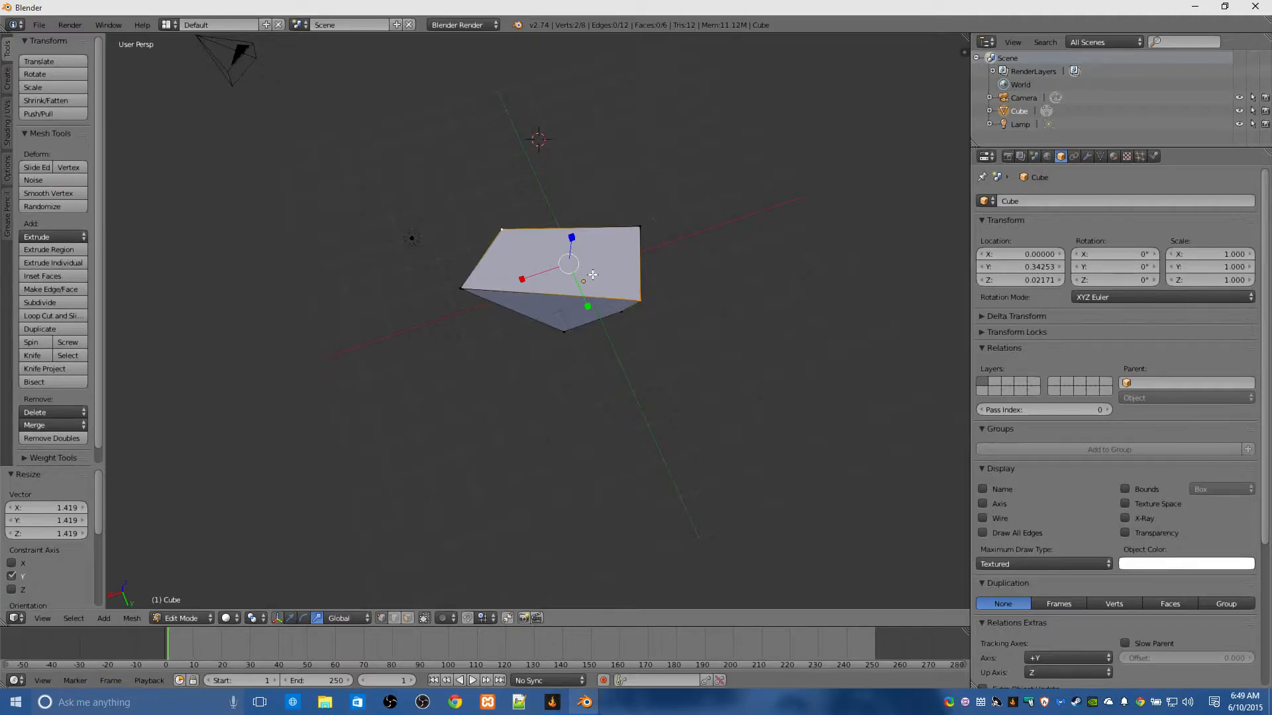
key("ctrl+c")
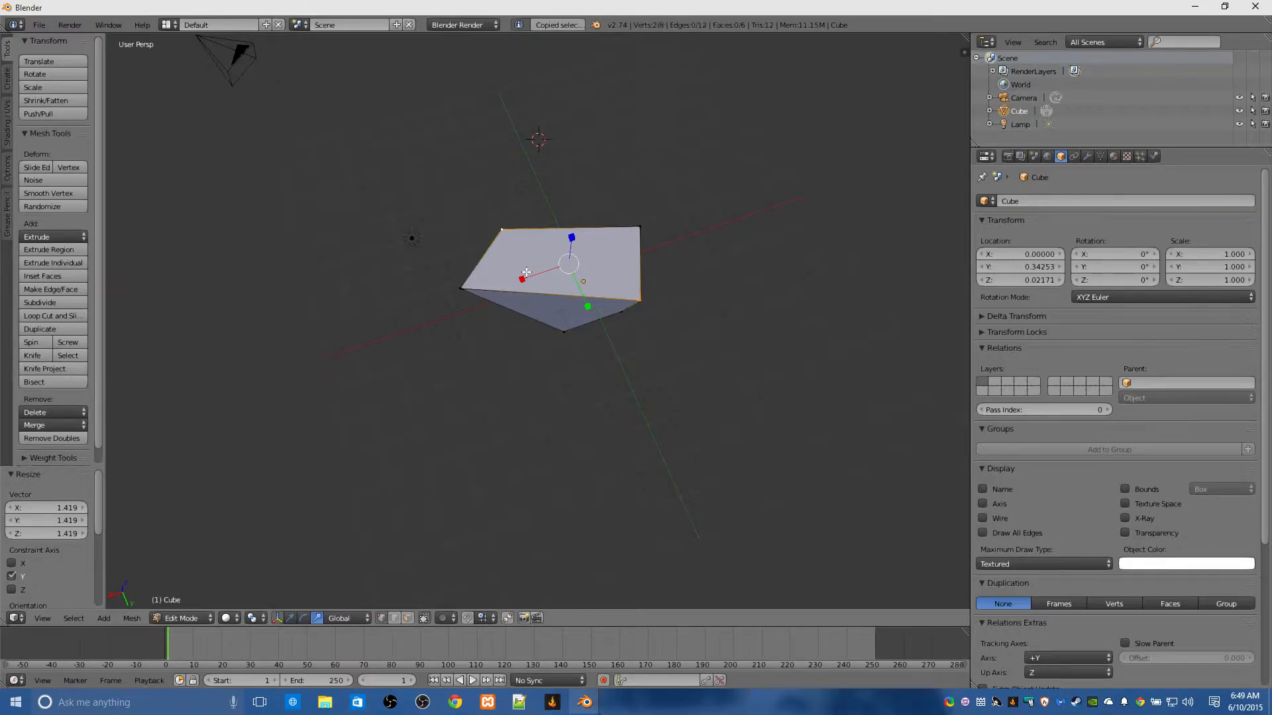
scroll(50, 334, "down", 1)
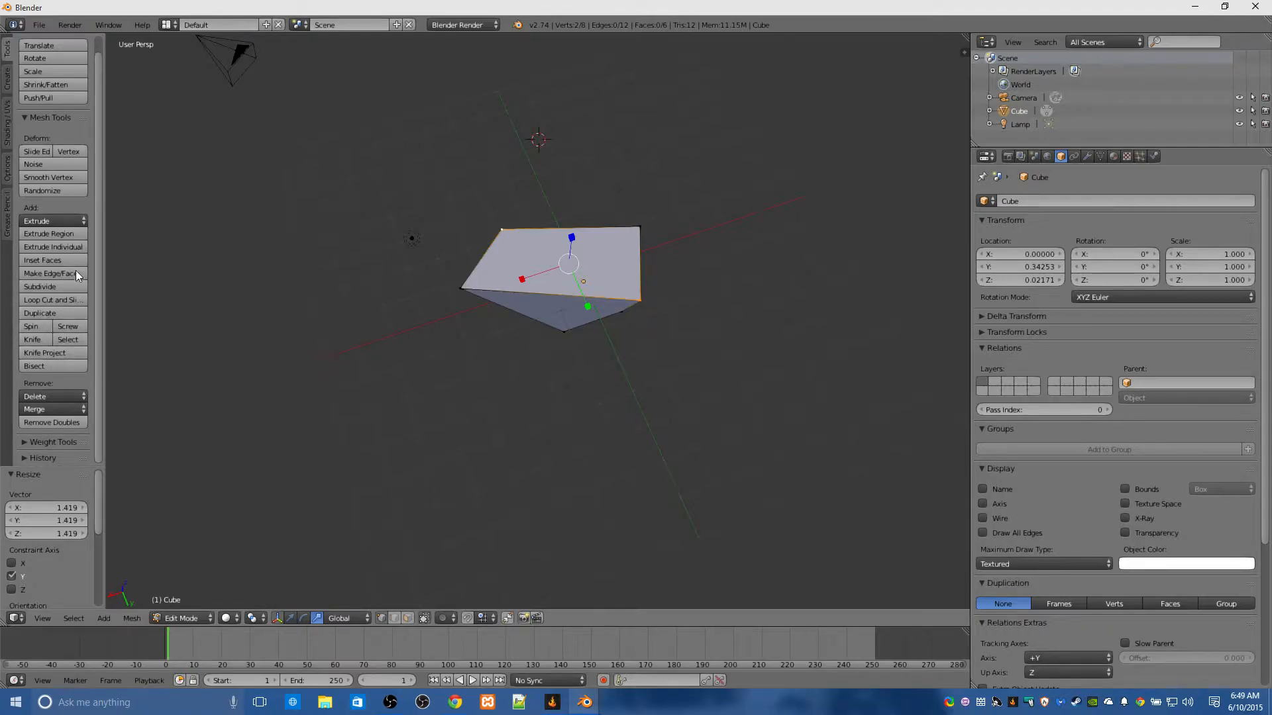
scroll(19, 231, "up", 1)
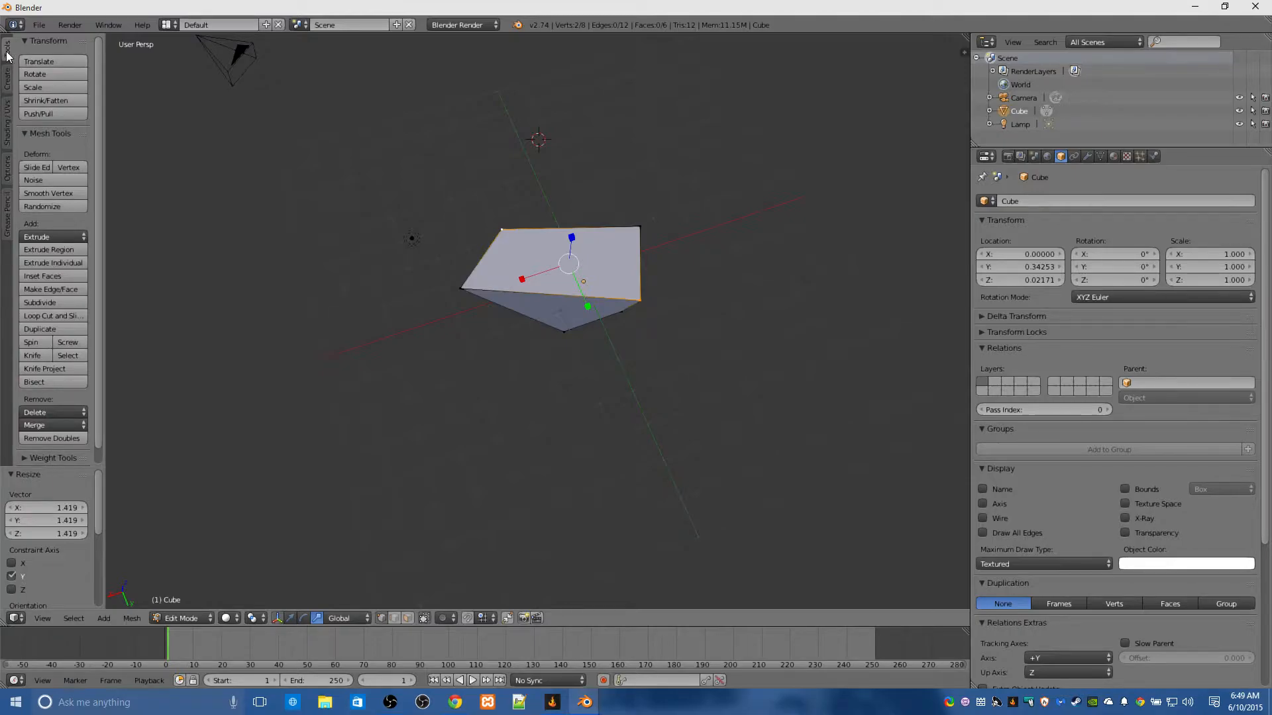
scroll(66, 188, "down", 1)
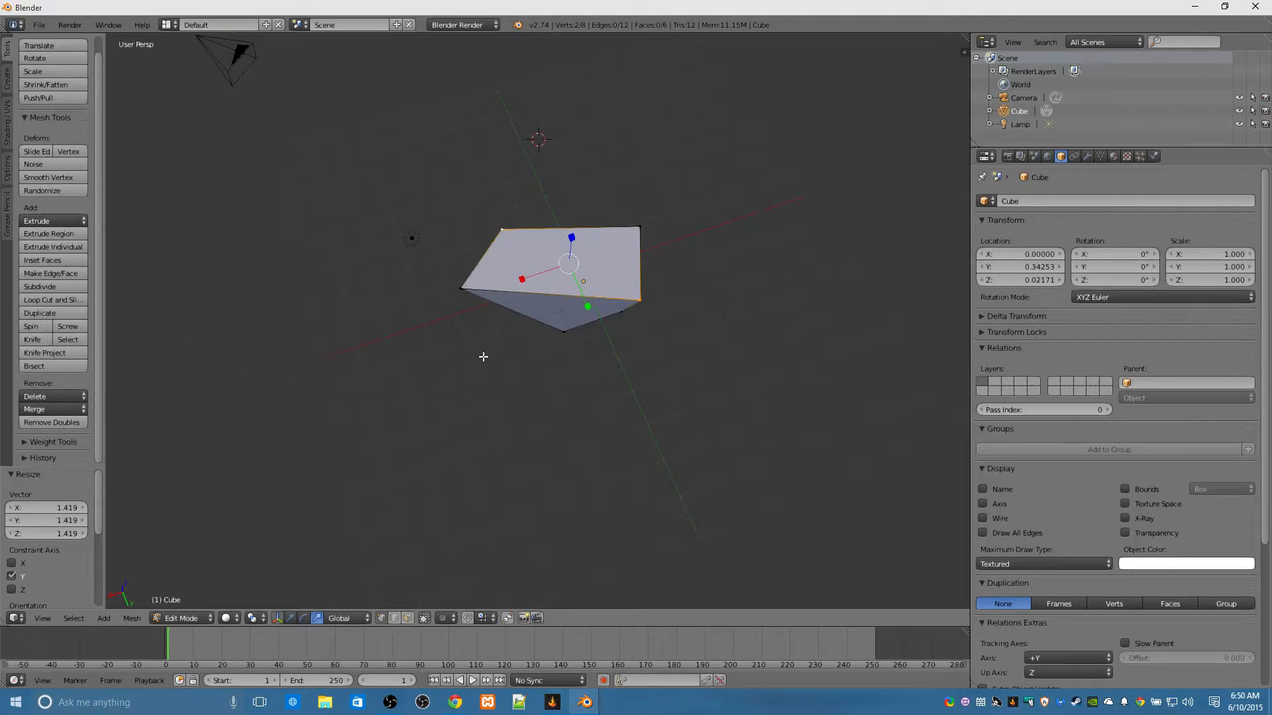
Play the timeline animation and pause it.
key("shift+a")
key("alt+a")
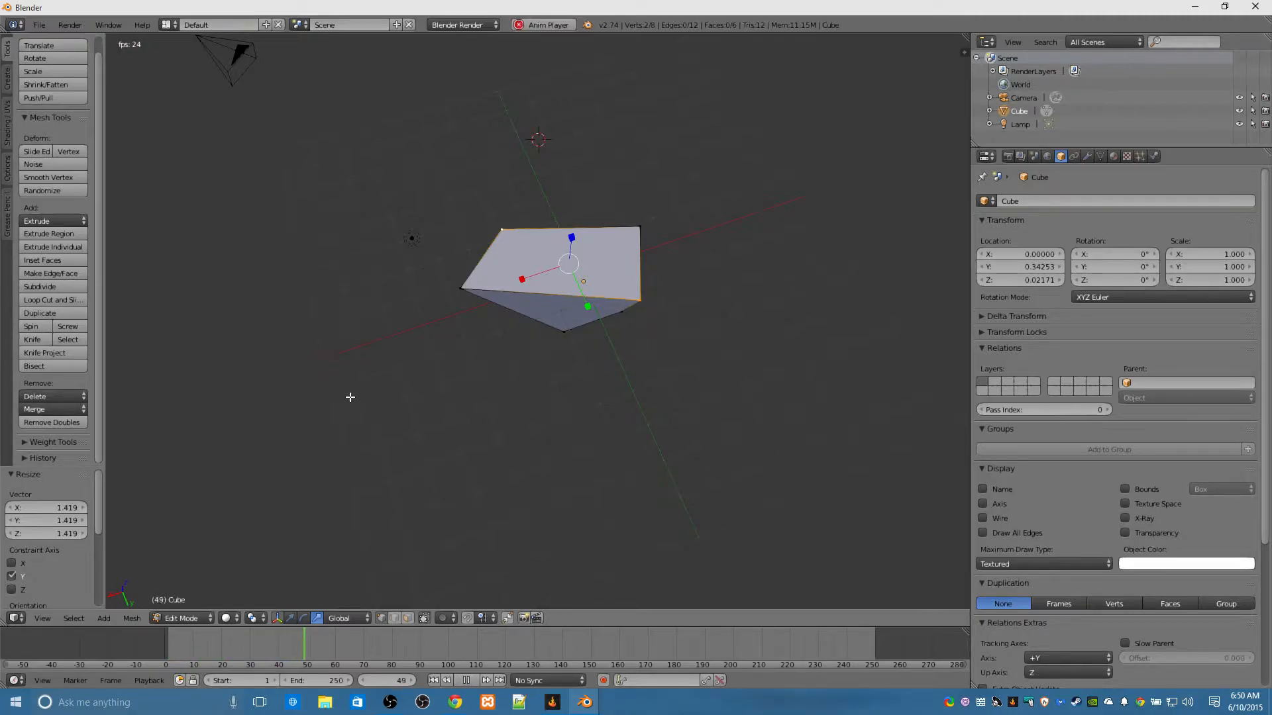
key("Caps_Lock")
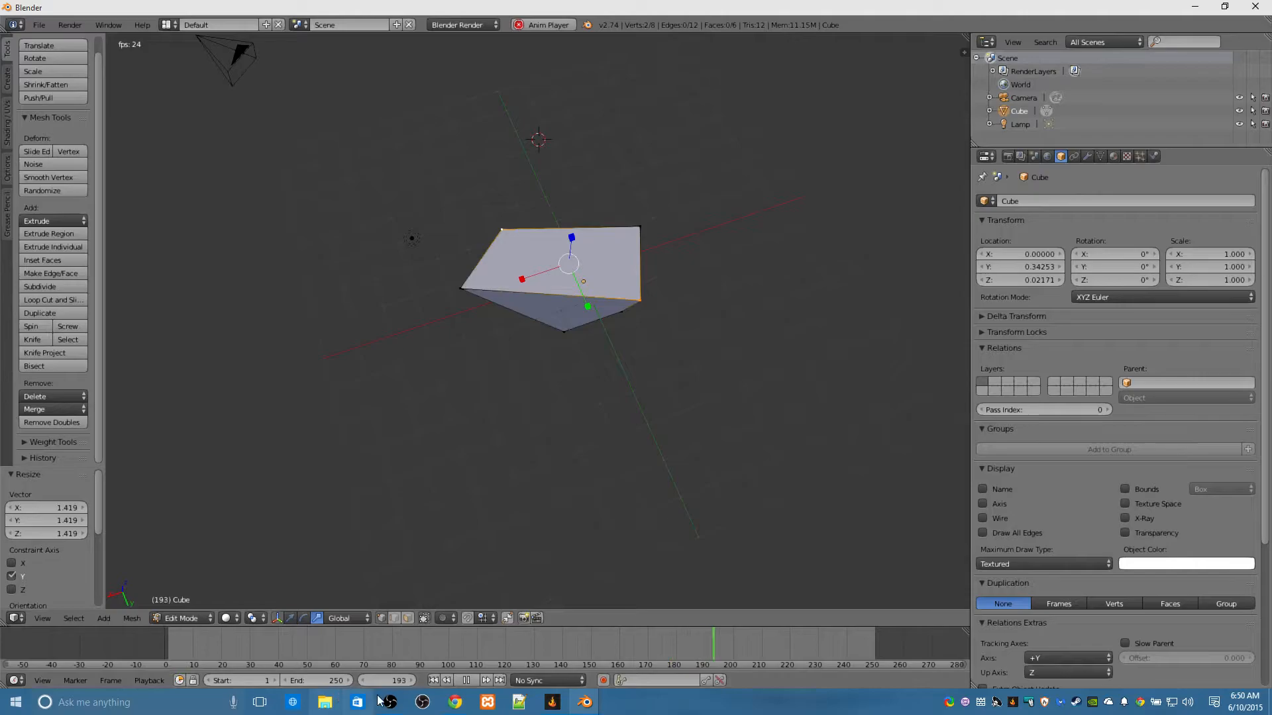
left_click(465, 680)
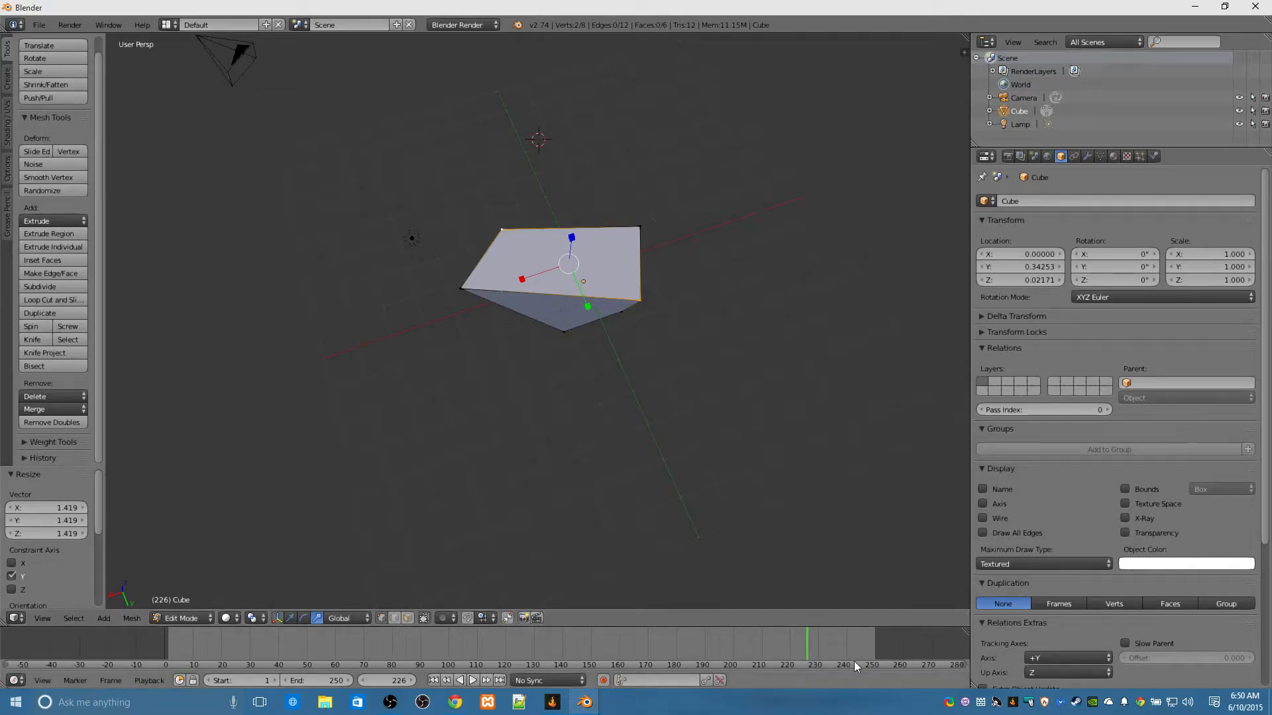
Set the current frame to 0, and advance it to frame 1.
left_click(390, 680)
type("0")
key("Return")
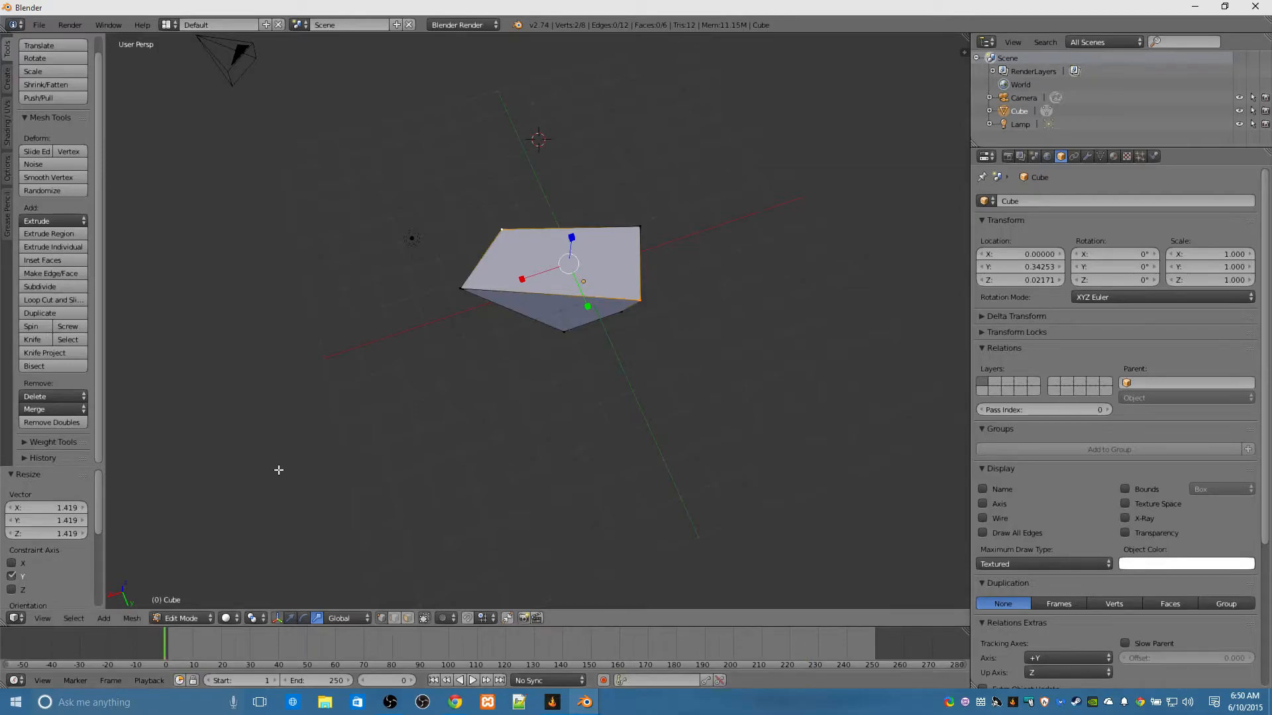
left_click(410, 681)
Deselect everything in the mesh, and select all of its vertices.
left_click(74, 618)
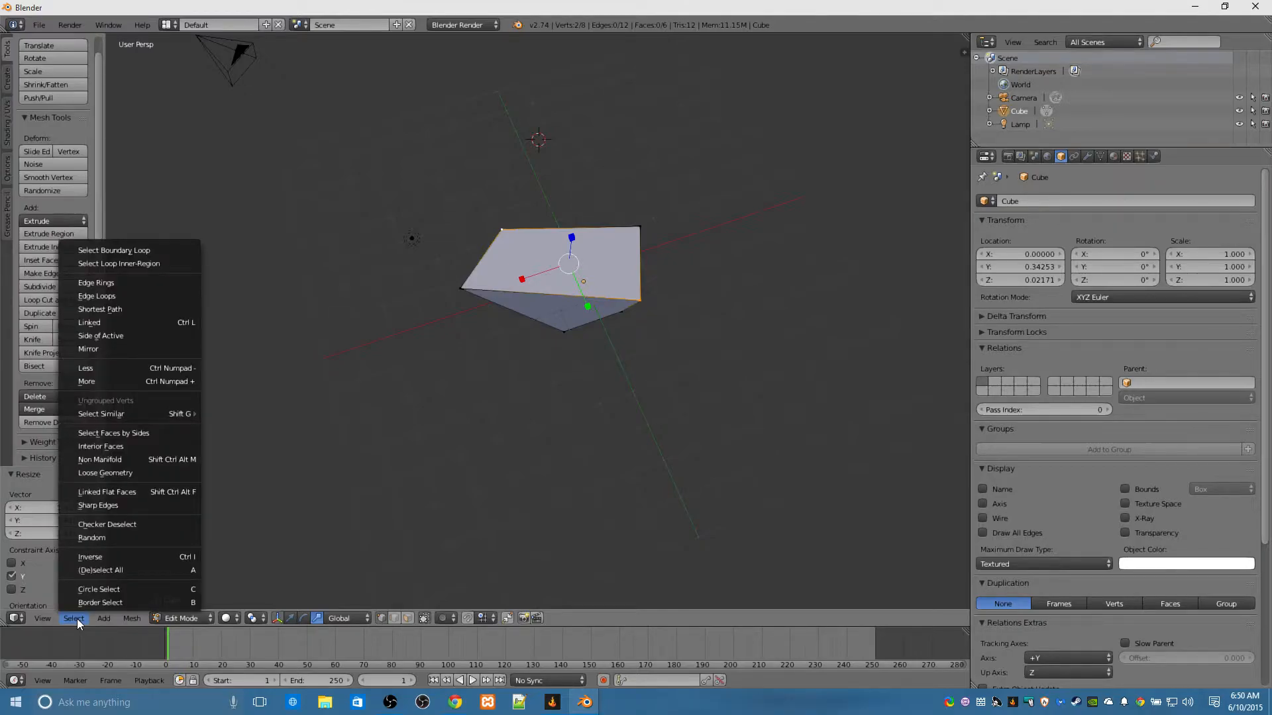
left_click(90, 571)
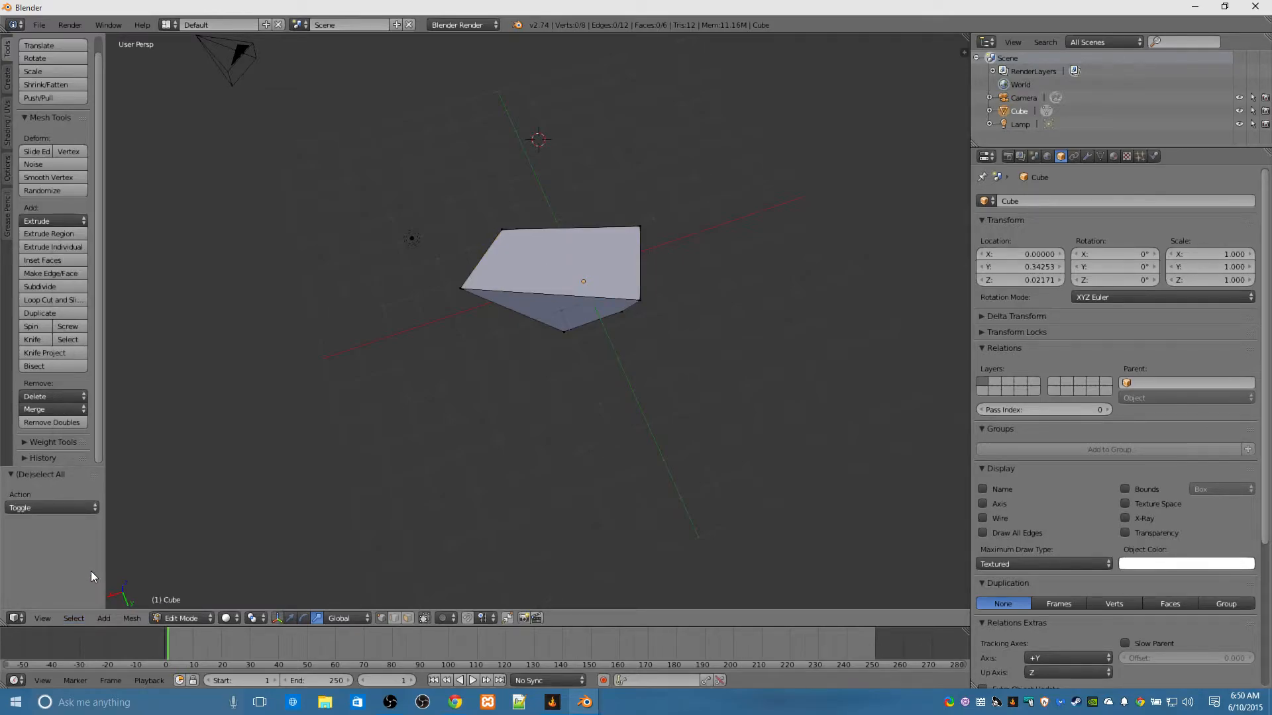
key("a")
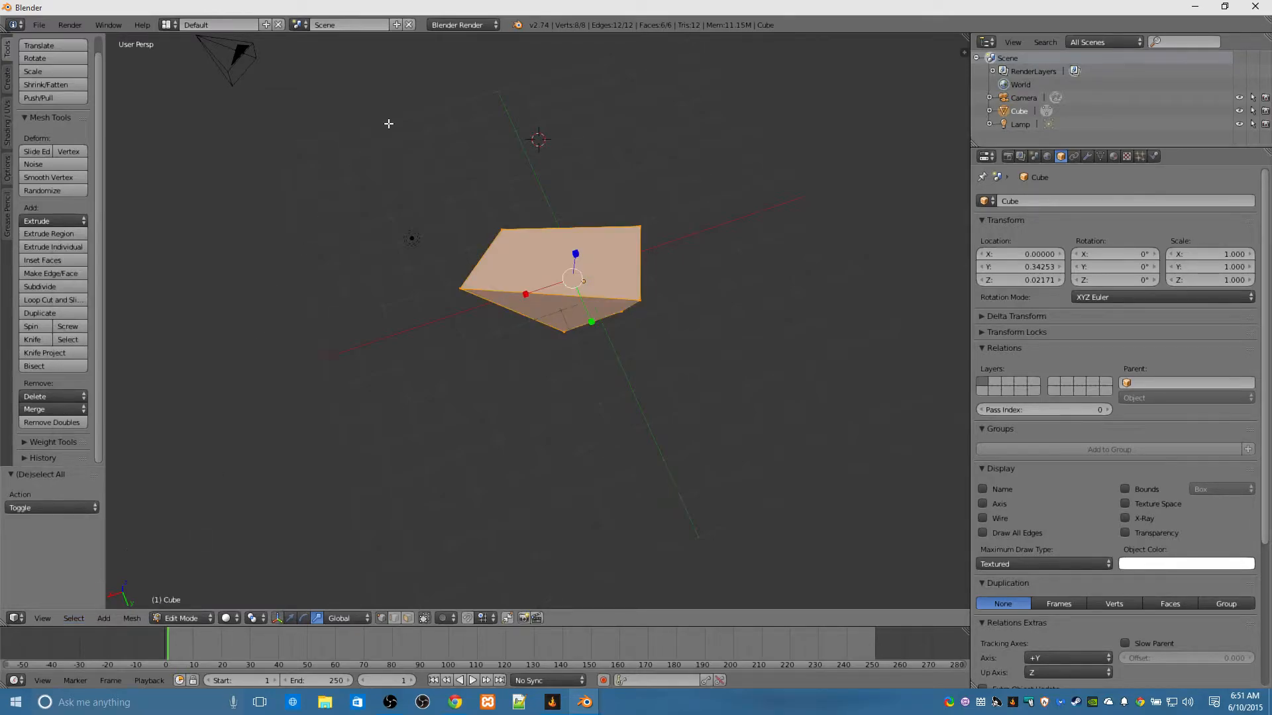
middle_click_drag(530, 364, 477, 396)
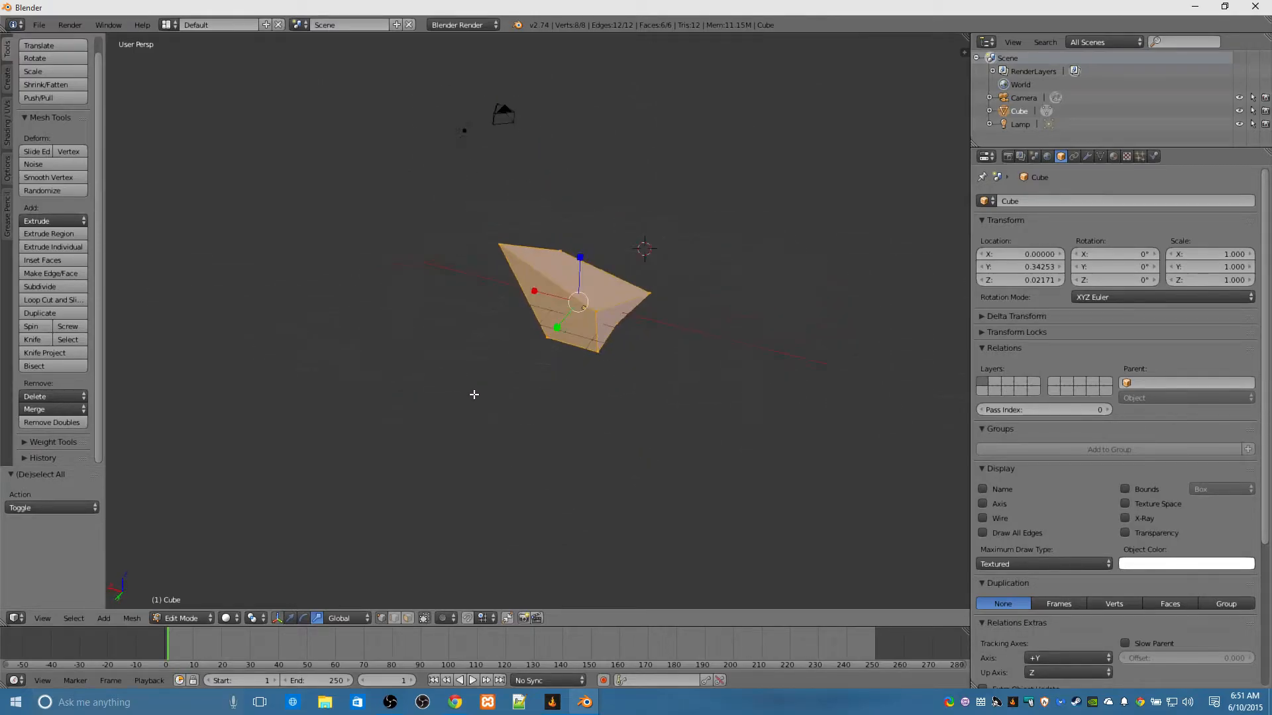
middle_click_drag(440, 245, 449, 328)
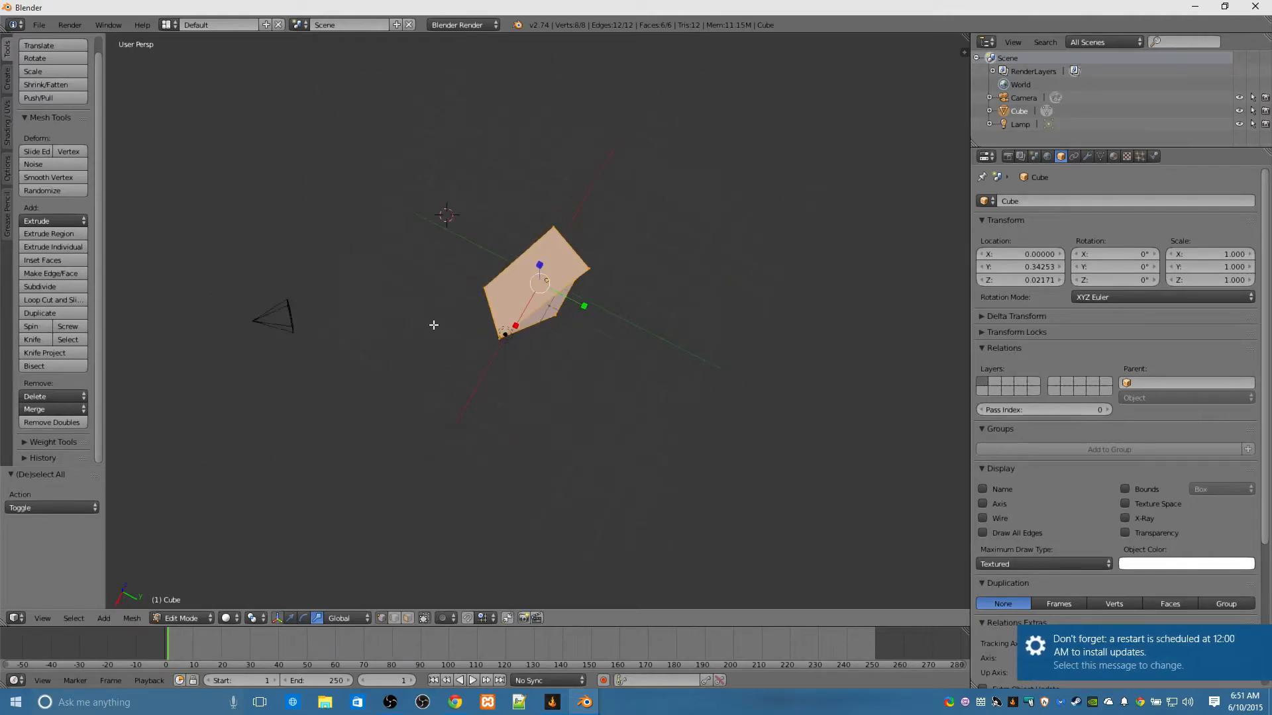
left_click(35, 339)
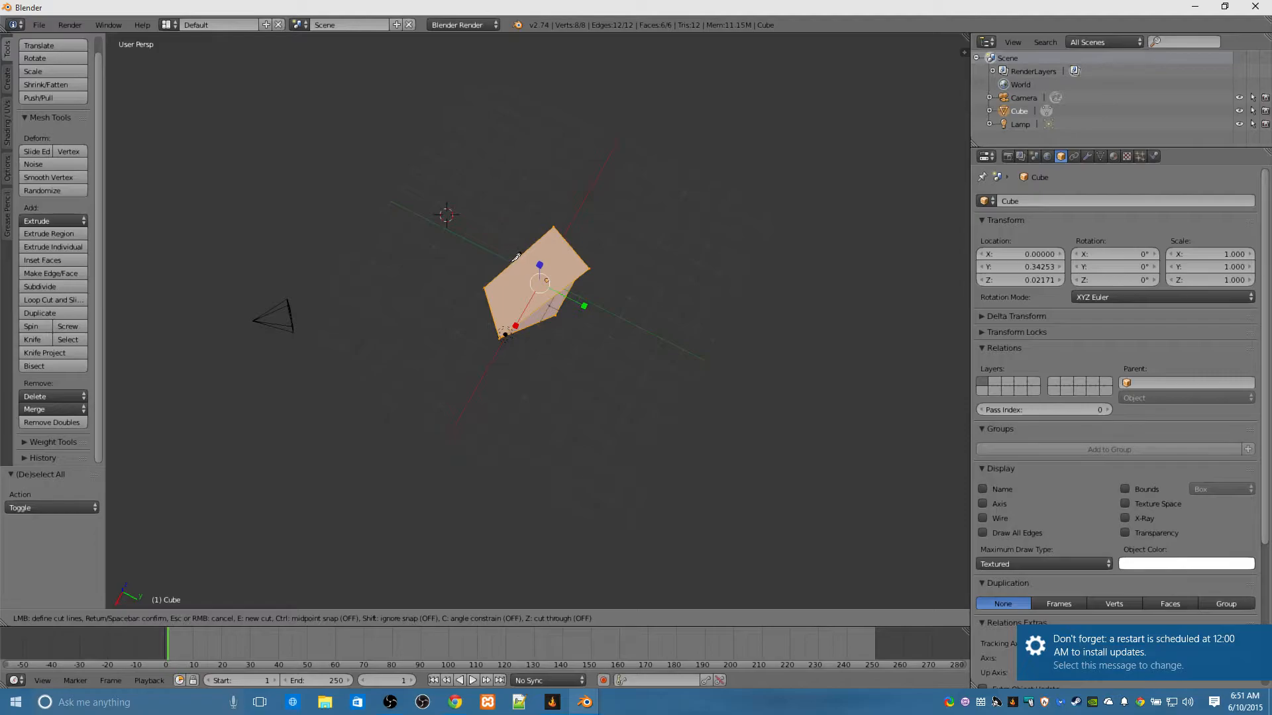
left_click(515, 259)
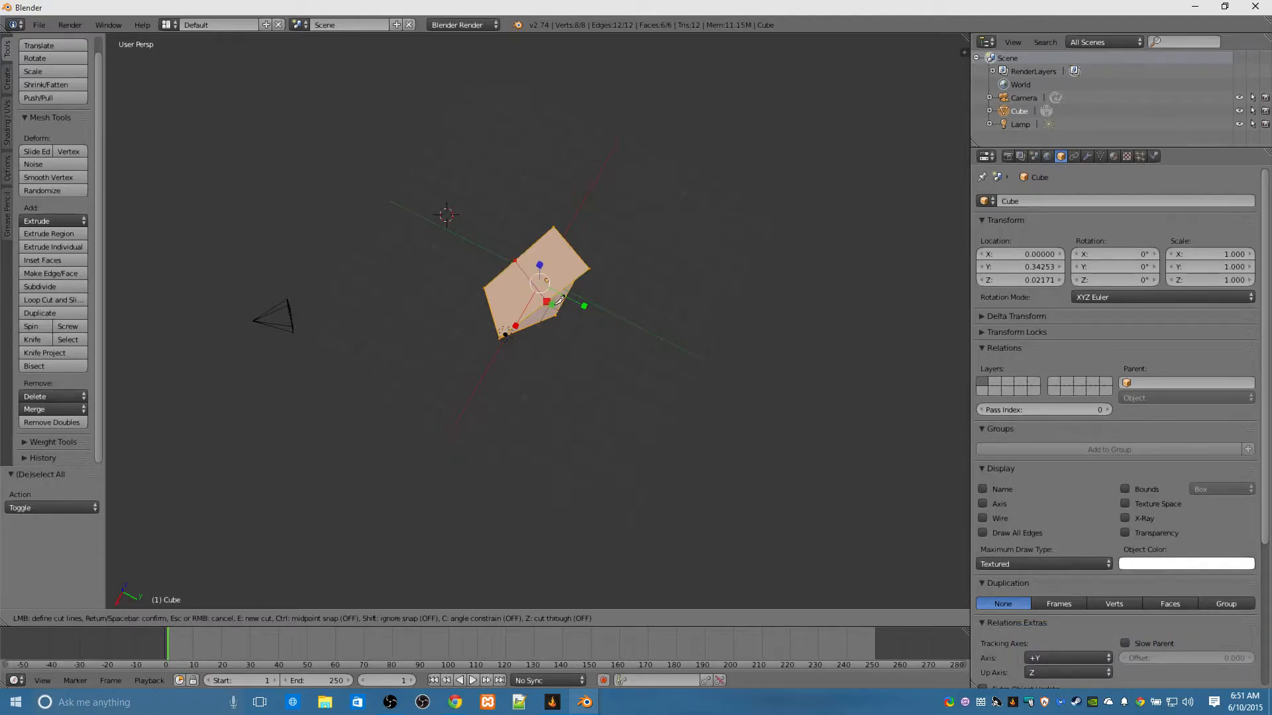
left_click(546, 302)
key("Escape")
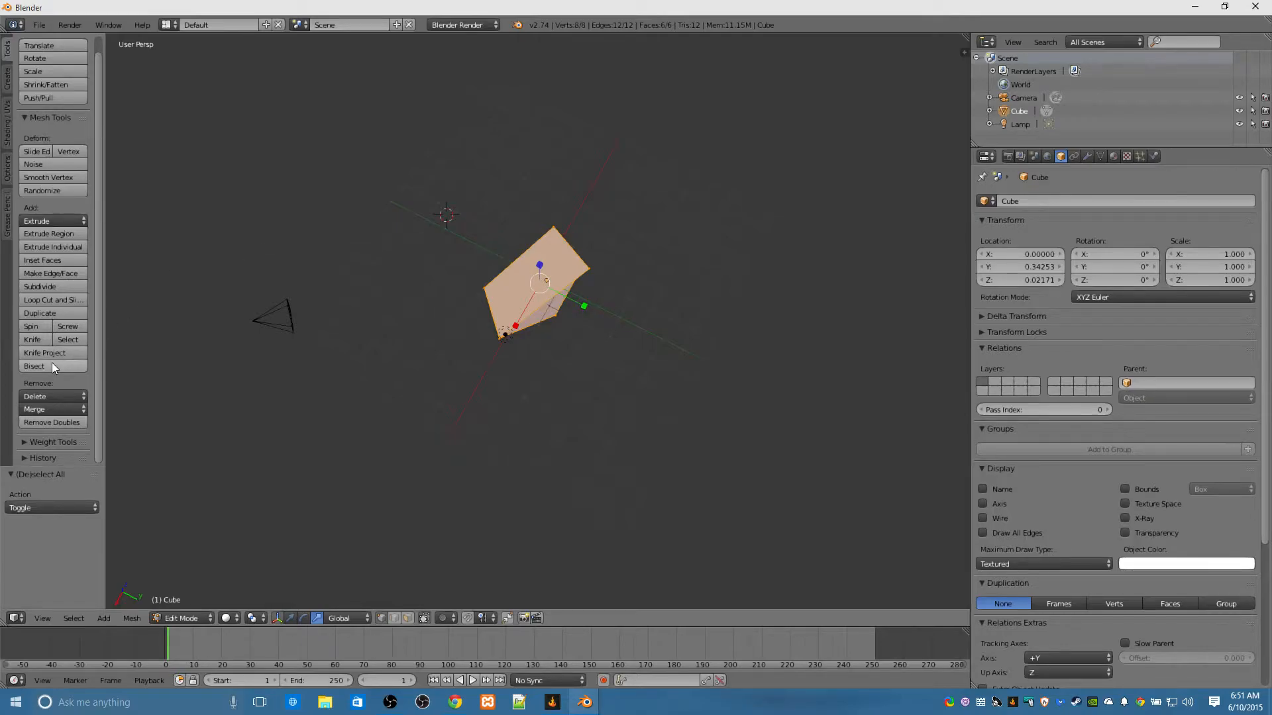
Try to cut across the top face of the mesh with the Knife tool.
left_click(30, 341)
left_click(516, 261)
left_click(545, 297)
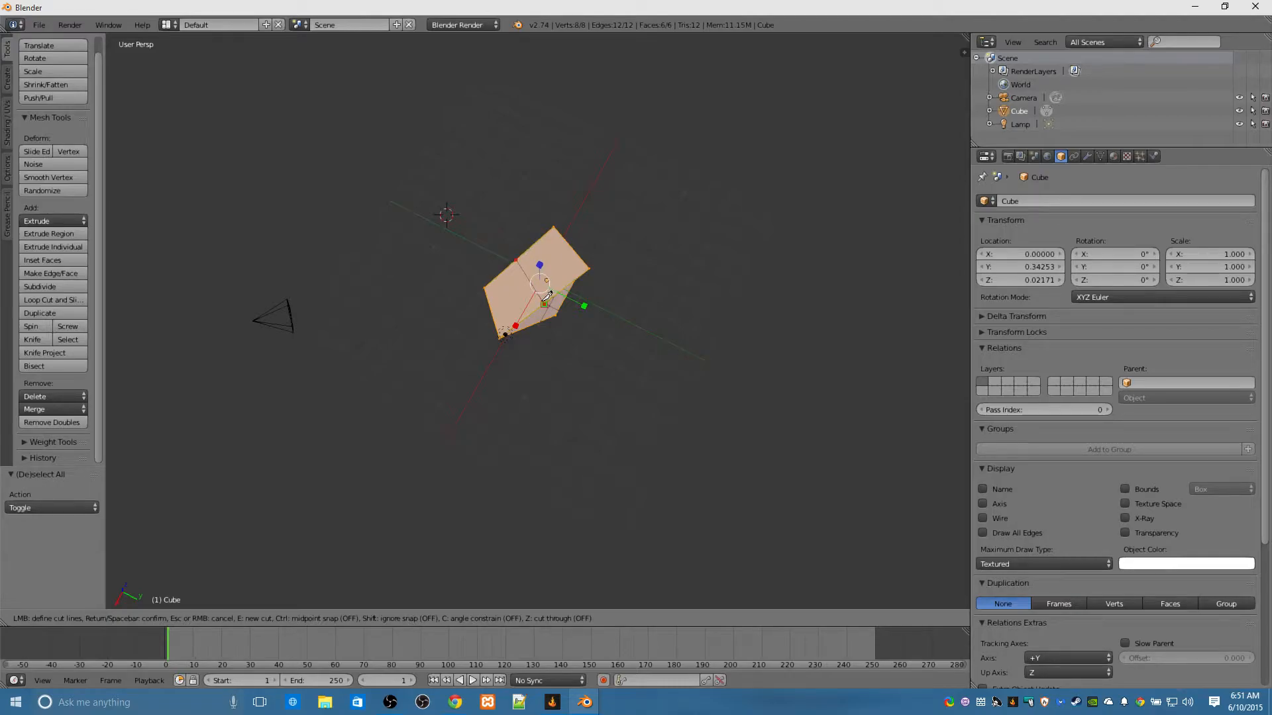
key("Return")
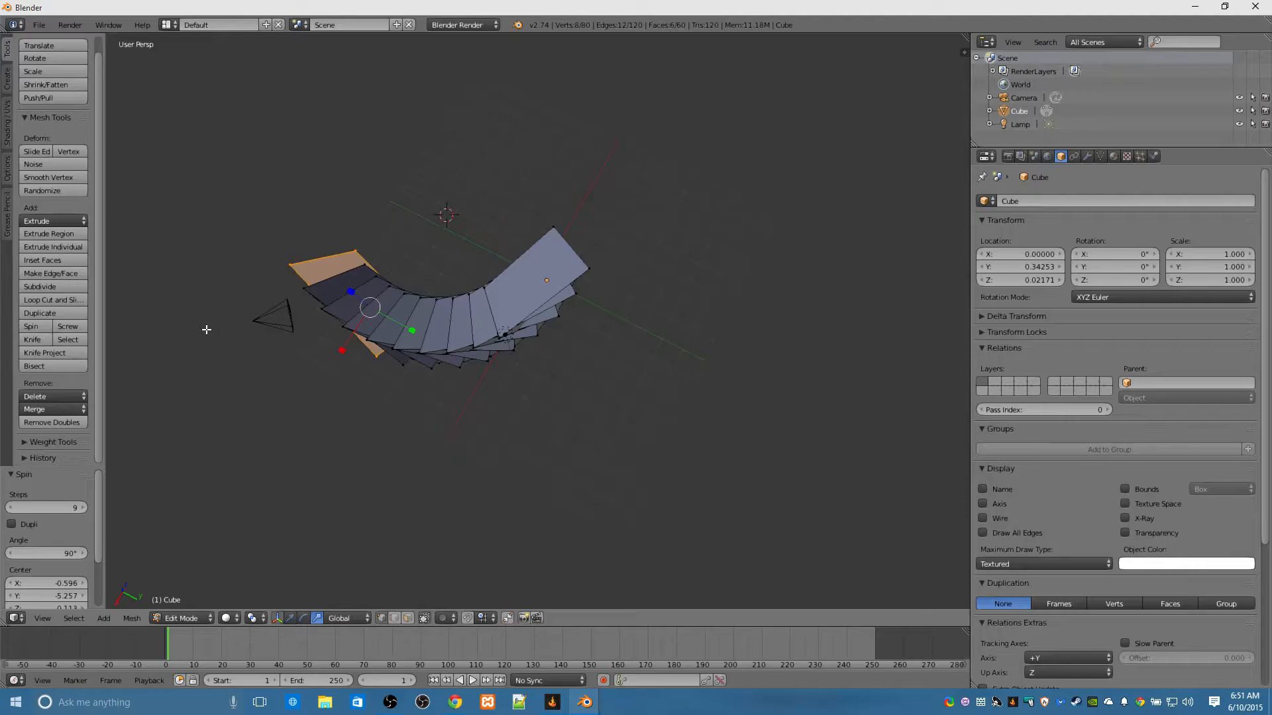
Undo the spin applied to the mesh.
middle_click_drag(307, 369, 346, 311)
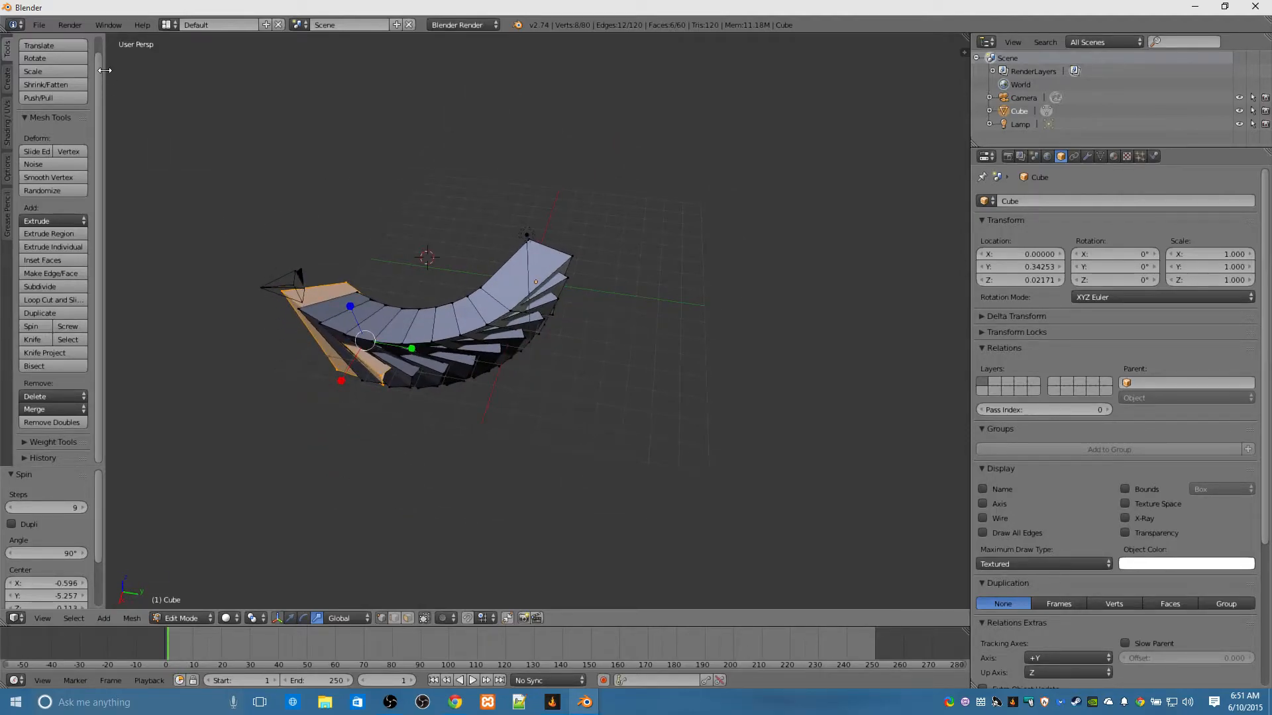
left_click(70, 24)
mouse_move(39, 25)
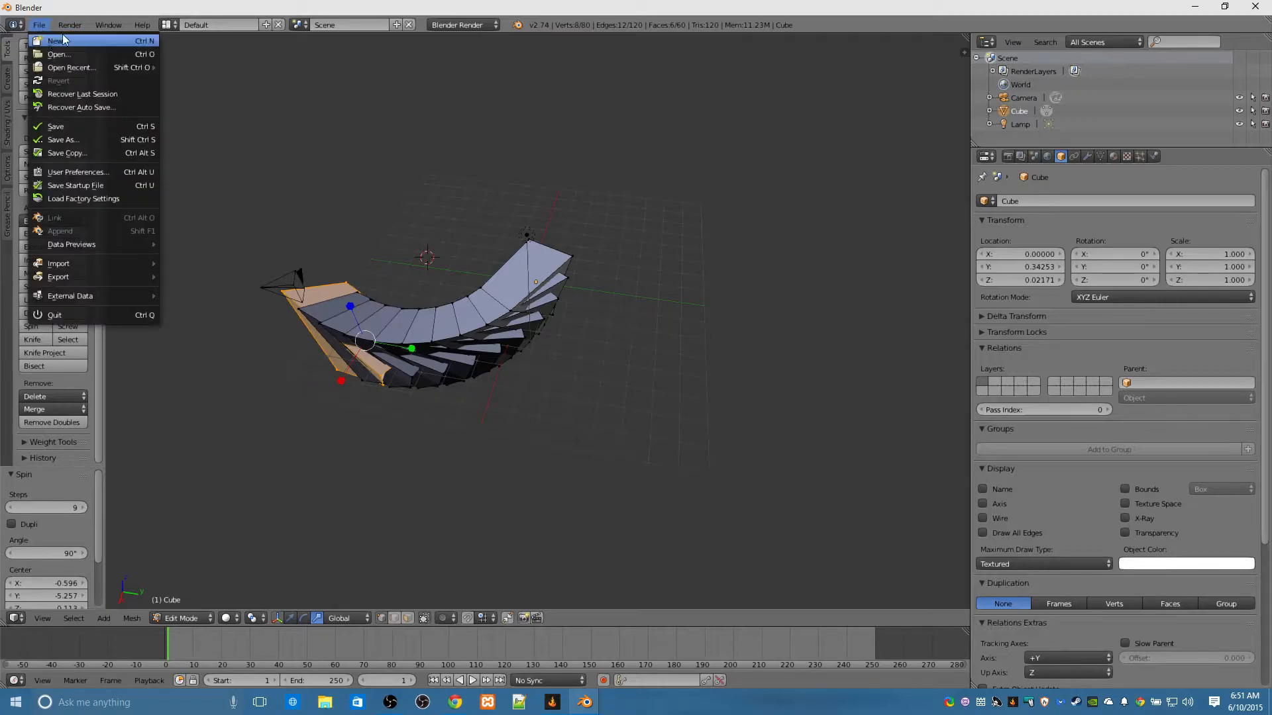
mouse_move(108, 25)
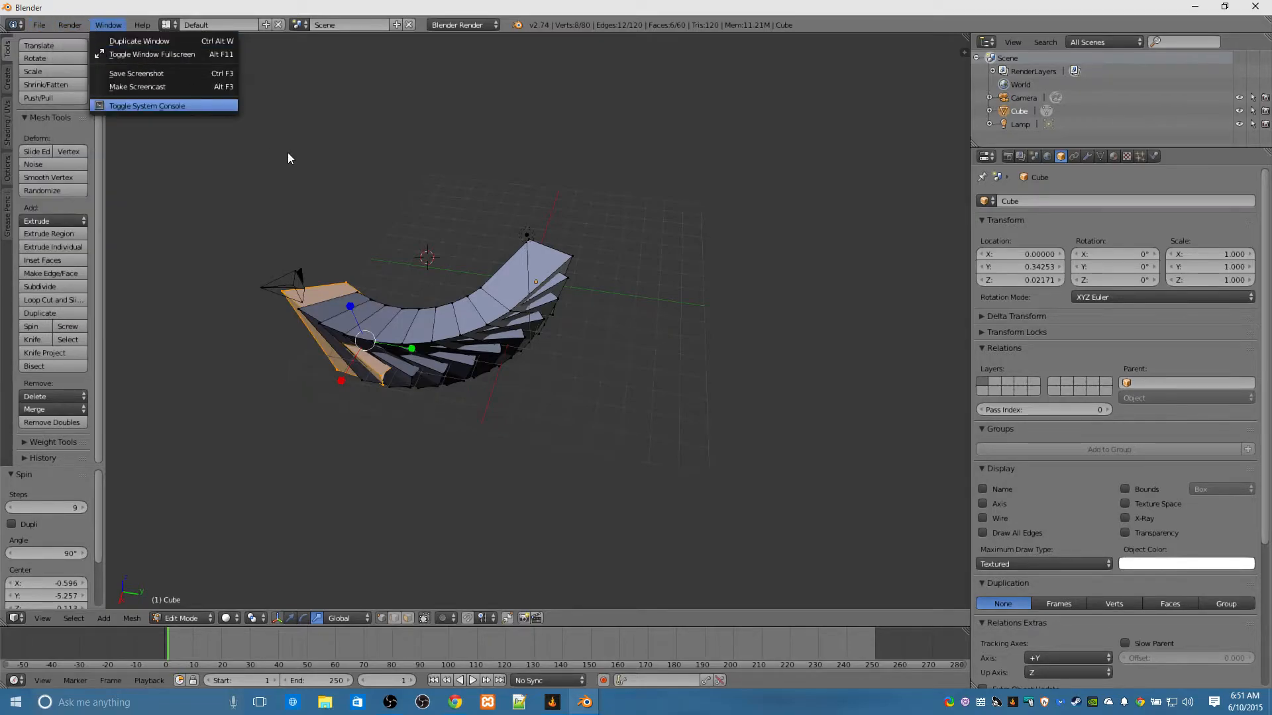
key("ctrl+z")
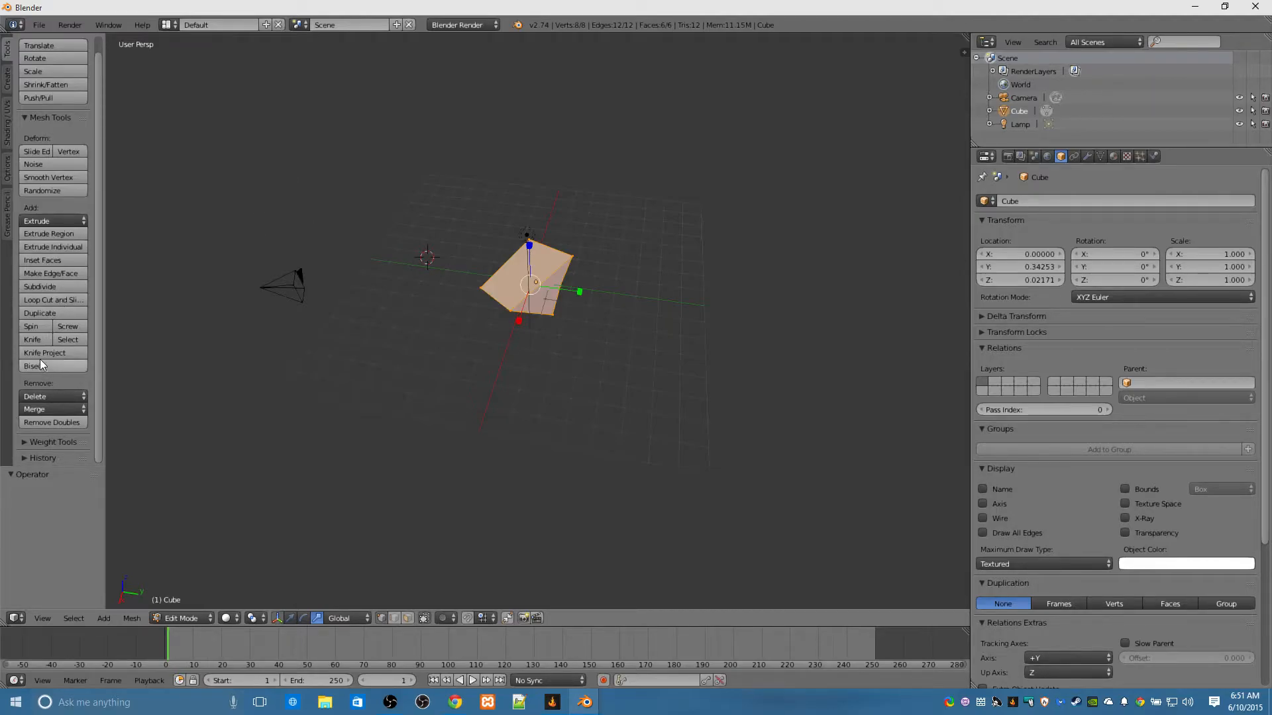
Try spinning the selected mesh by 90° in 9 steps, and undo the spin.
left_click(31, 326)
left_click(32, 339)
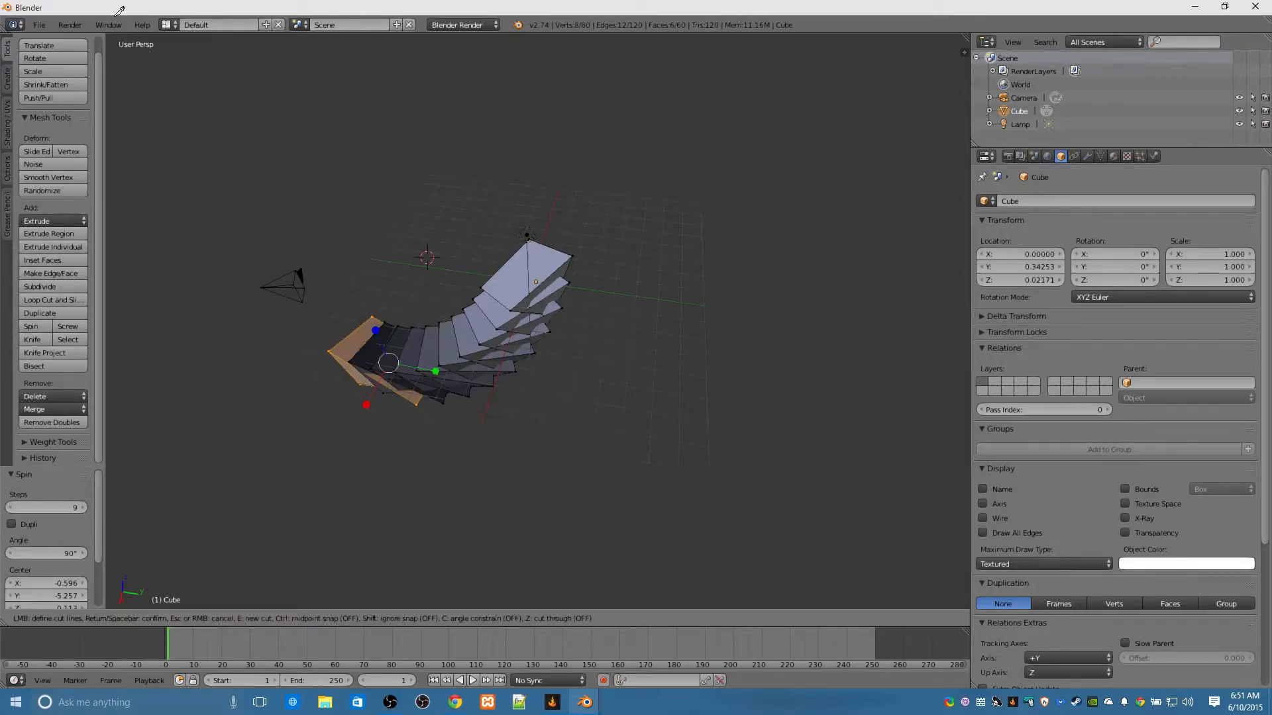
key("ctrl")
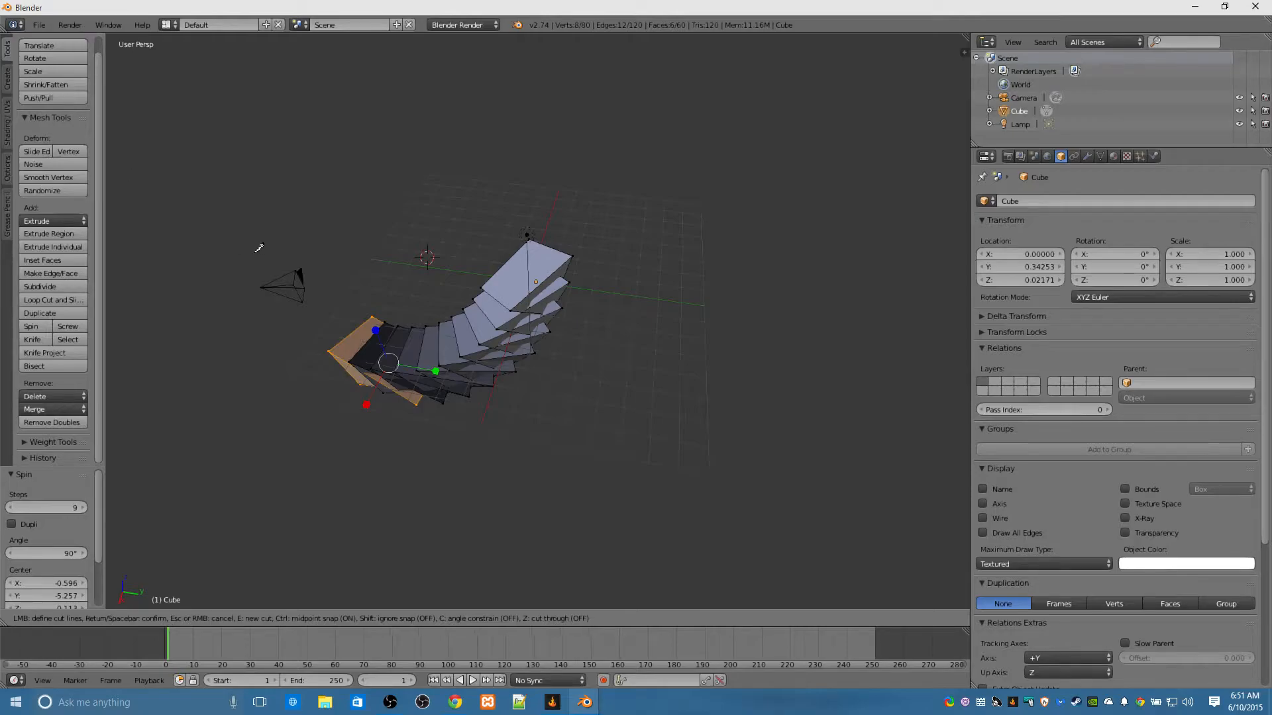
key("Escape")
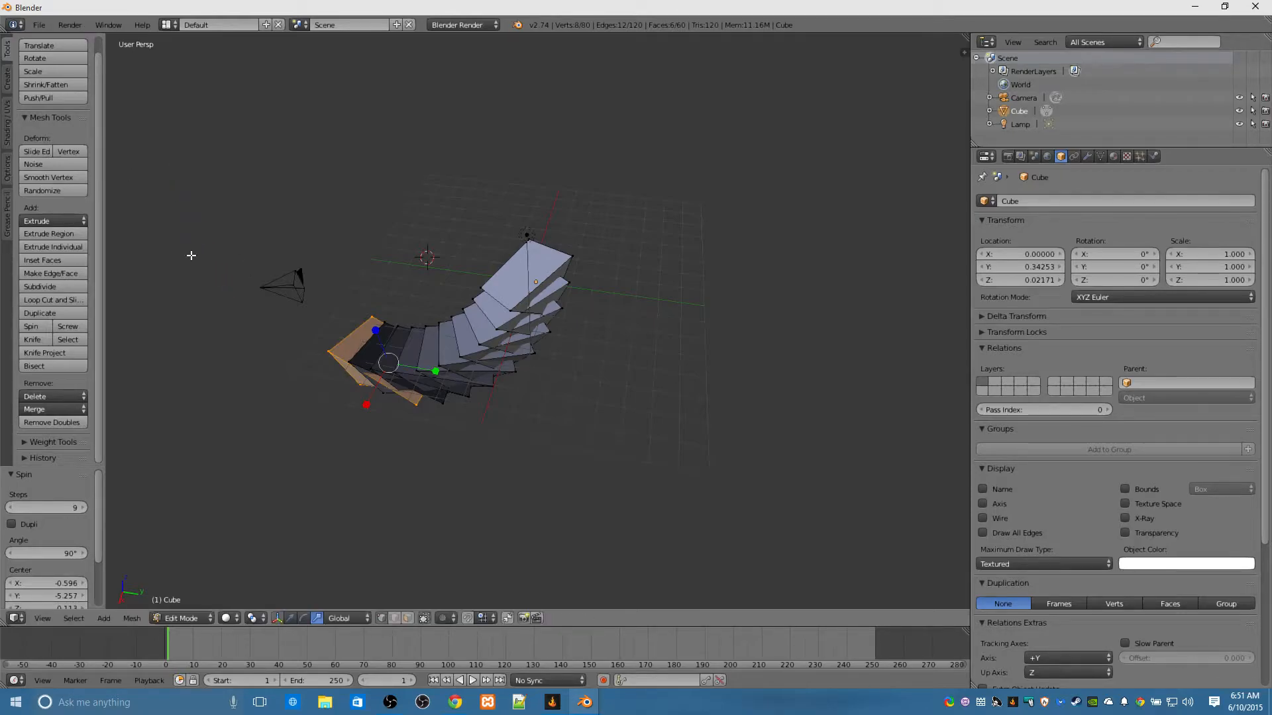
key("ctrl+z")
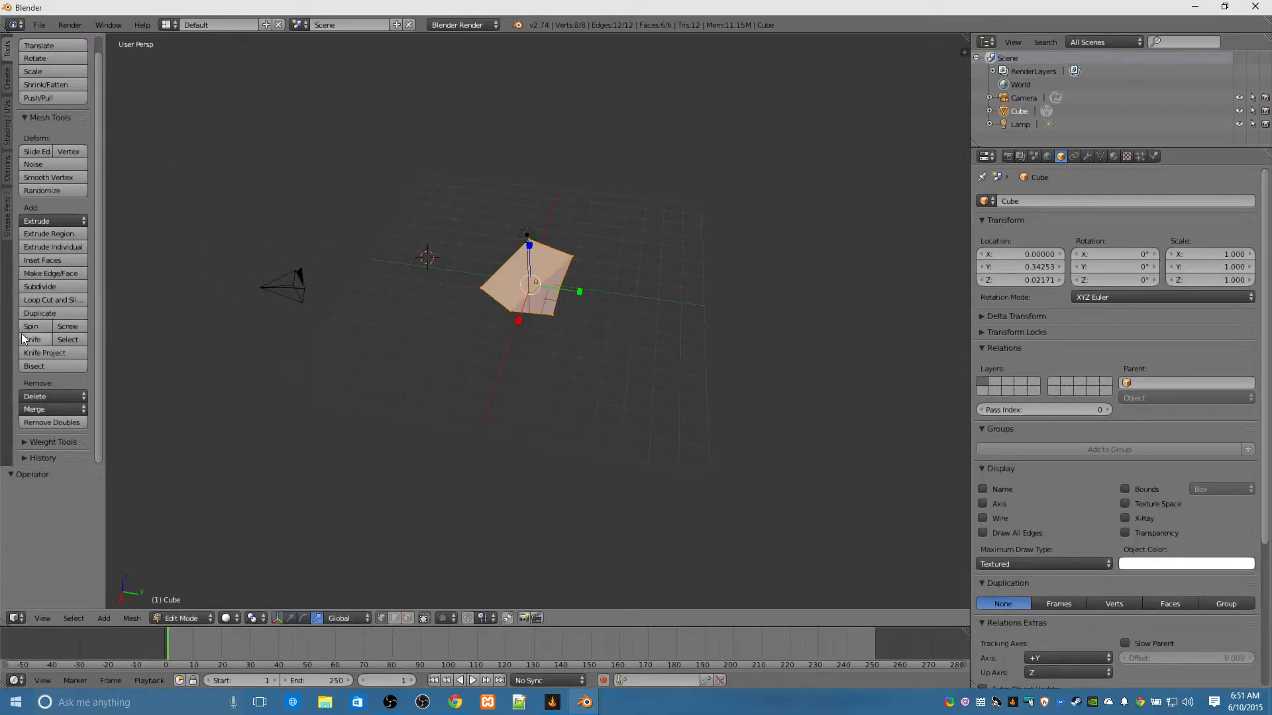
Cut a line across the top face and around the adjoining faces of the mesh with the Knife tool.
left_click(37, 340)
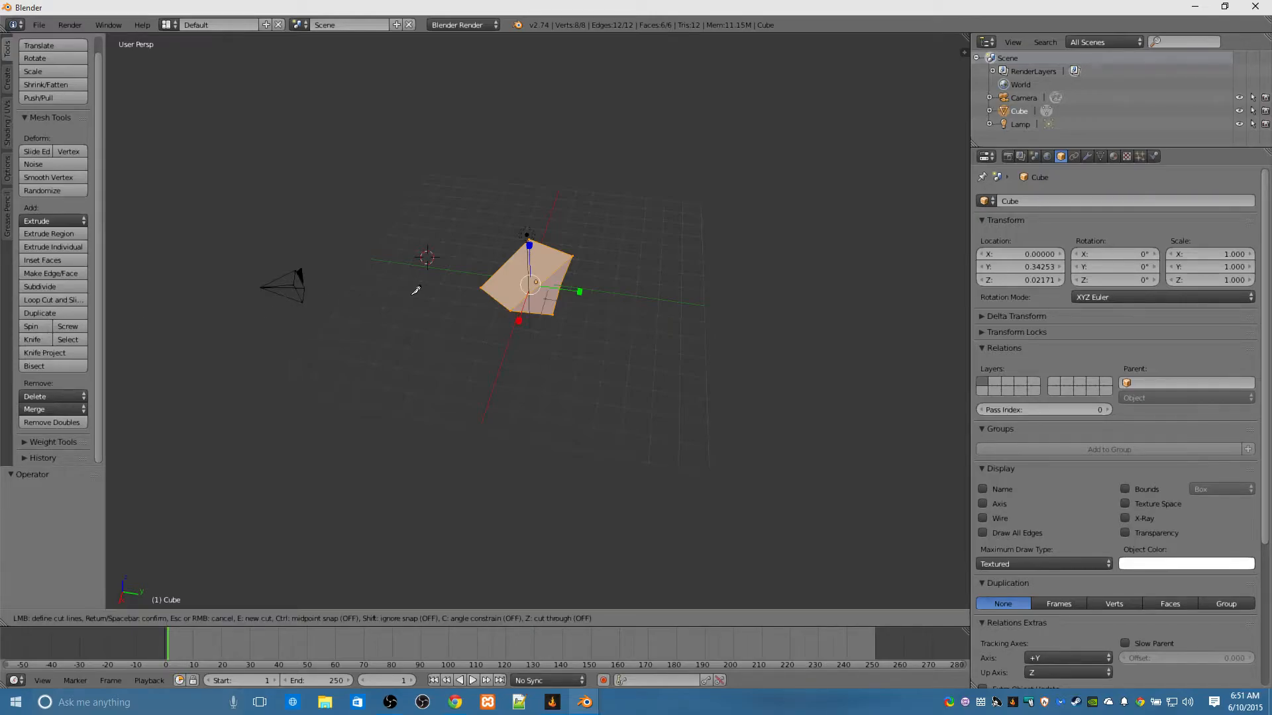
left_click(505, 265)
middle_click_drag(582, 304, 499, 110)
mouse_move(579, 304)
middle_mouse_down()
mouse_move(597, 232)
mouse_move(590, 282)
middle_mouse_up()
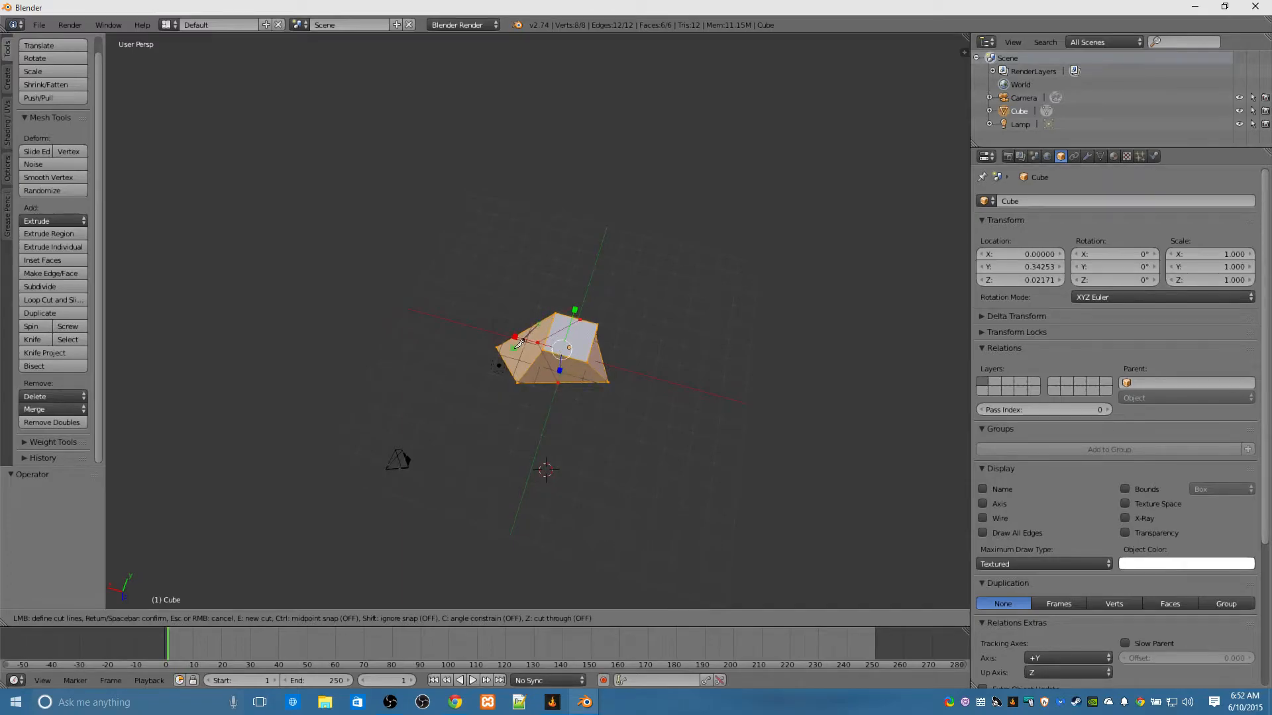
left_click(569, 358)
left_click(561, 379)
key("Return")
Enable the translate manipulator, move the cut's vertex on one face edge along Y, and move the vertex at its opposite end outward freely.
middle_click_drag(419, 382, 454, 543)
middle_click_drag(510, 475, 663, 303)
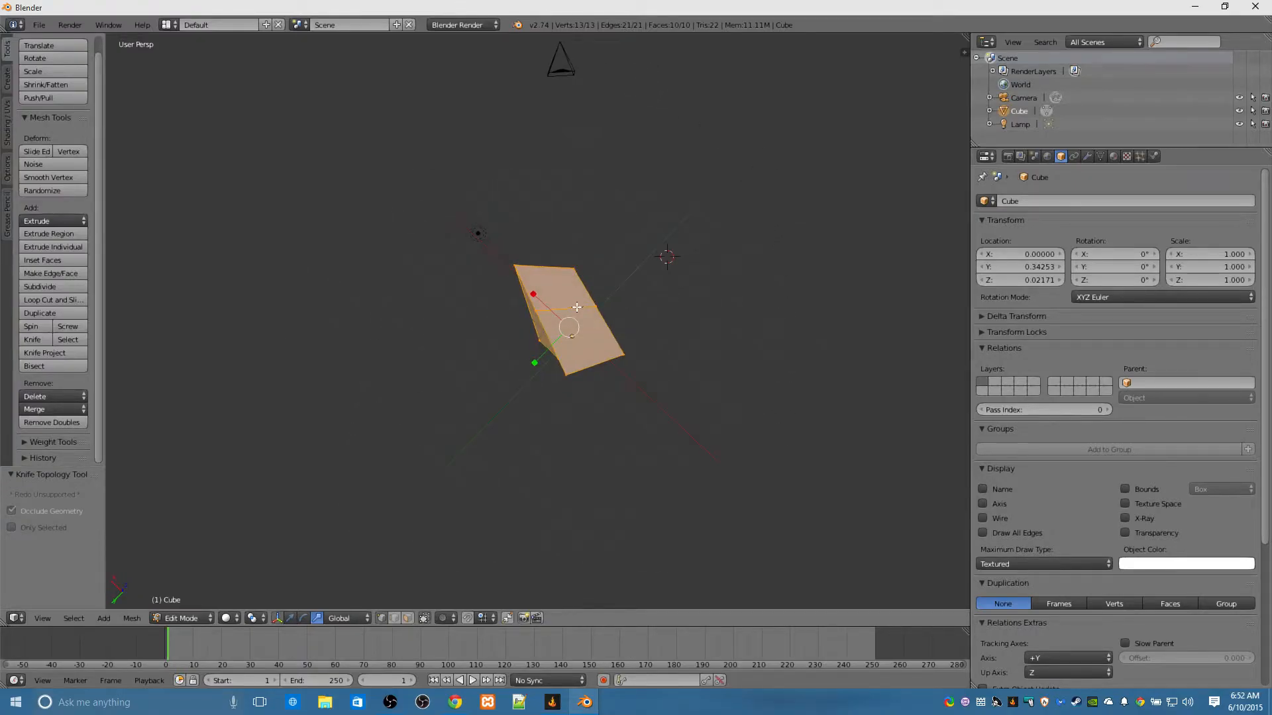
left_click(543, 309)
right_click(536, 312)
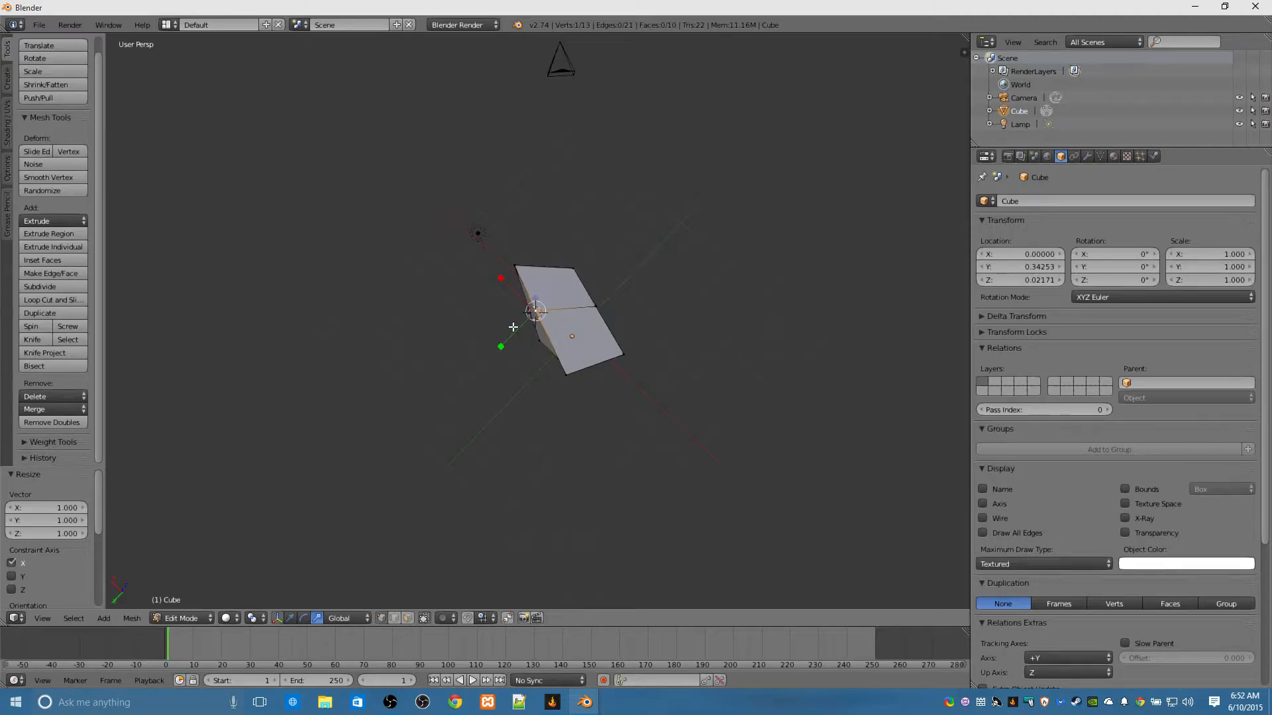
left_click(290, 618)
left_click_drag(505, 346, 479, 366)
right_click(596, 306)
left_click_drag(598, 302, 598, 271)
Select a cut vertex on the underside of the mesh and move it about -0.167 along Y and about -0.985 along Z.
middle_click_drag(663, 318, 575, 305)
right_click(560, 325)
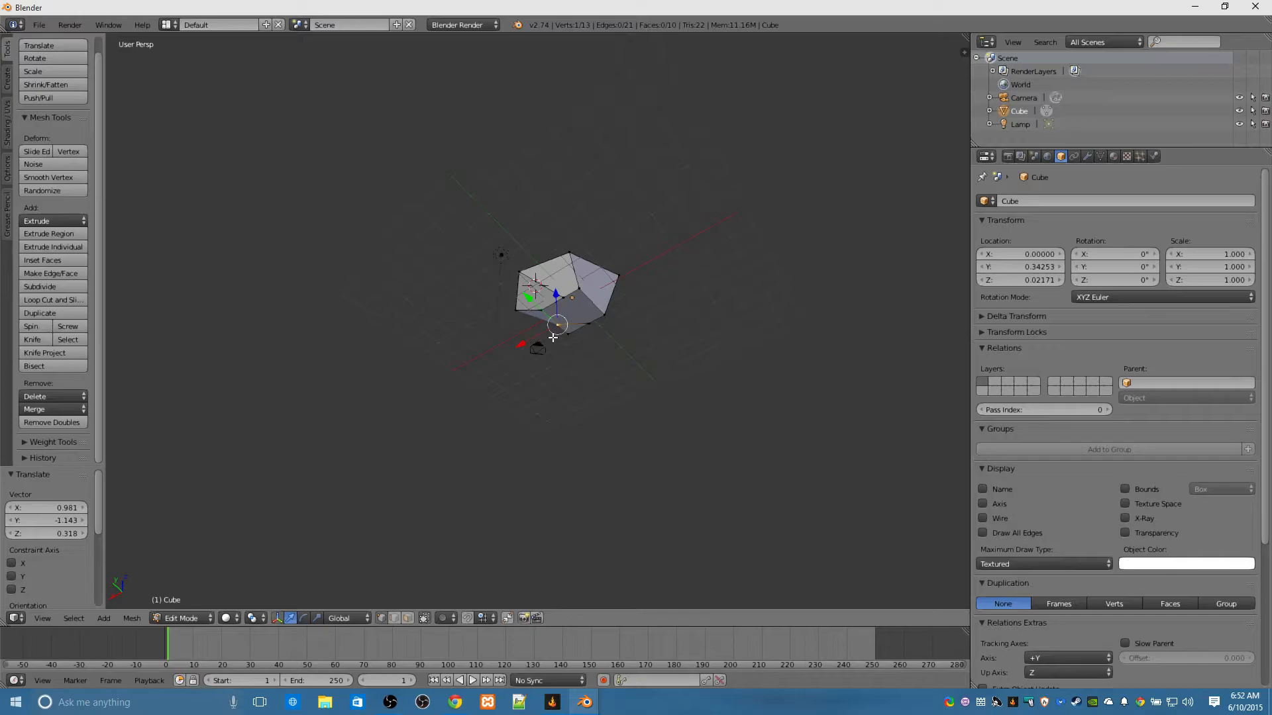
key("g")
key("y")
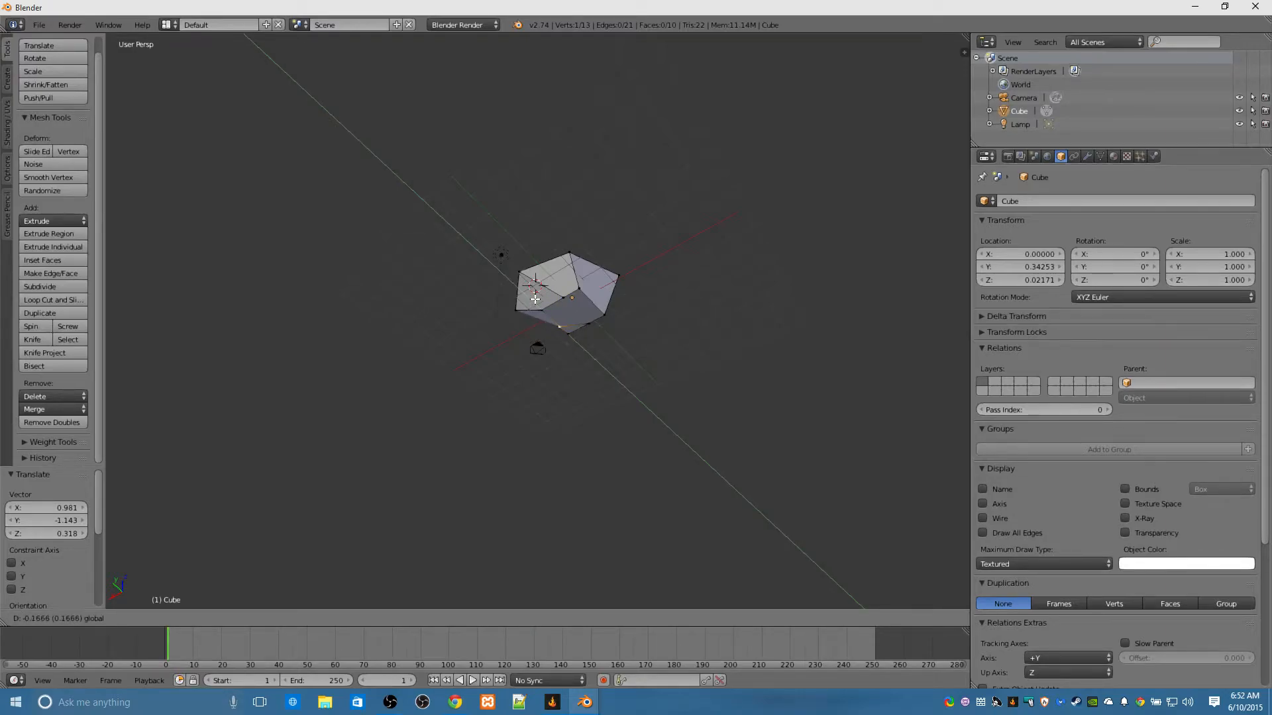
left_click(535, 300)
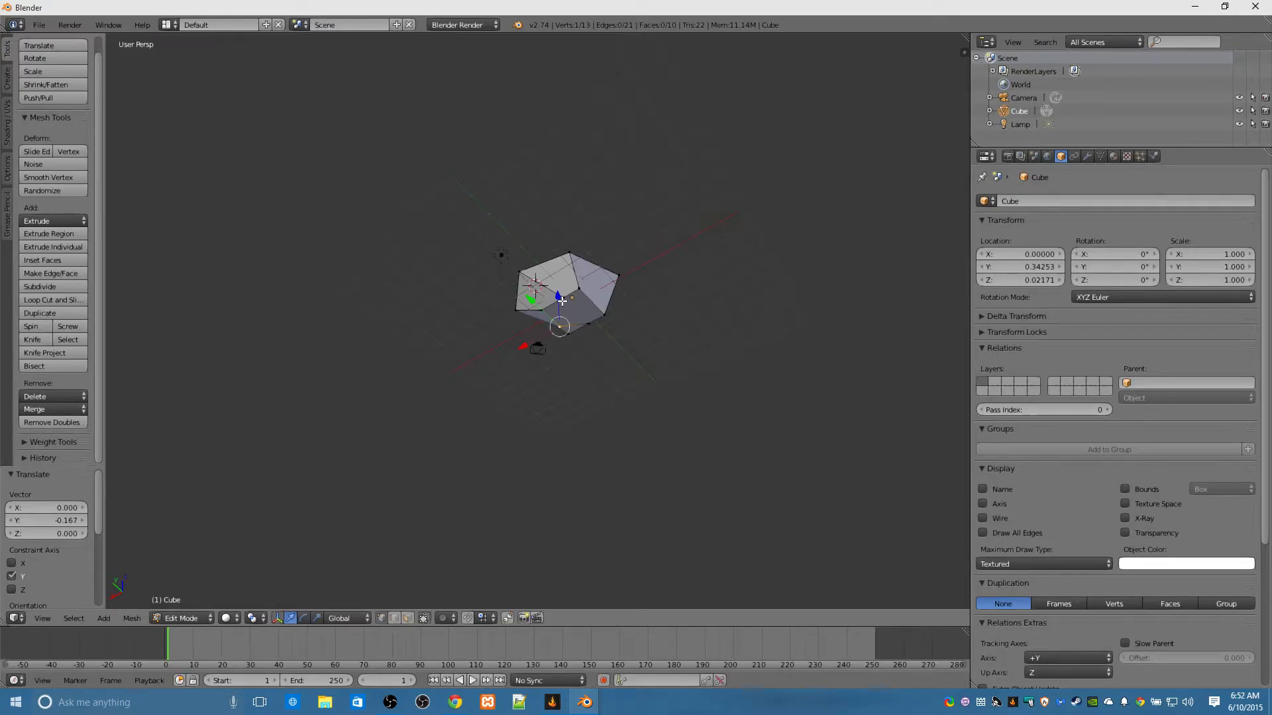
left_click_drag(562, 300, 558, 312)
left_click(558, 324)
middle_click_drag(558, 324, 572, 289)
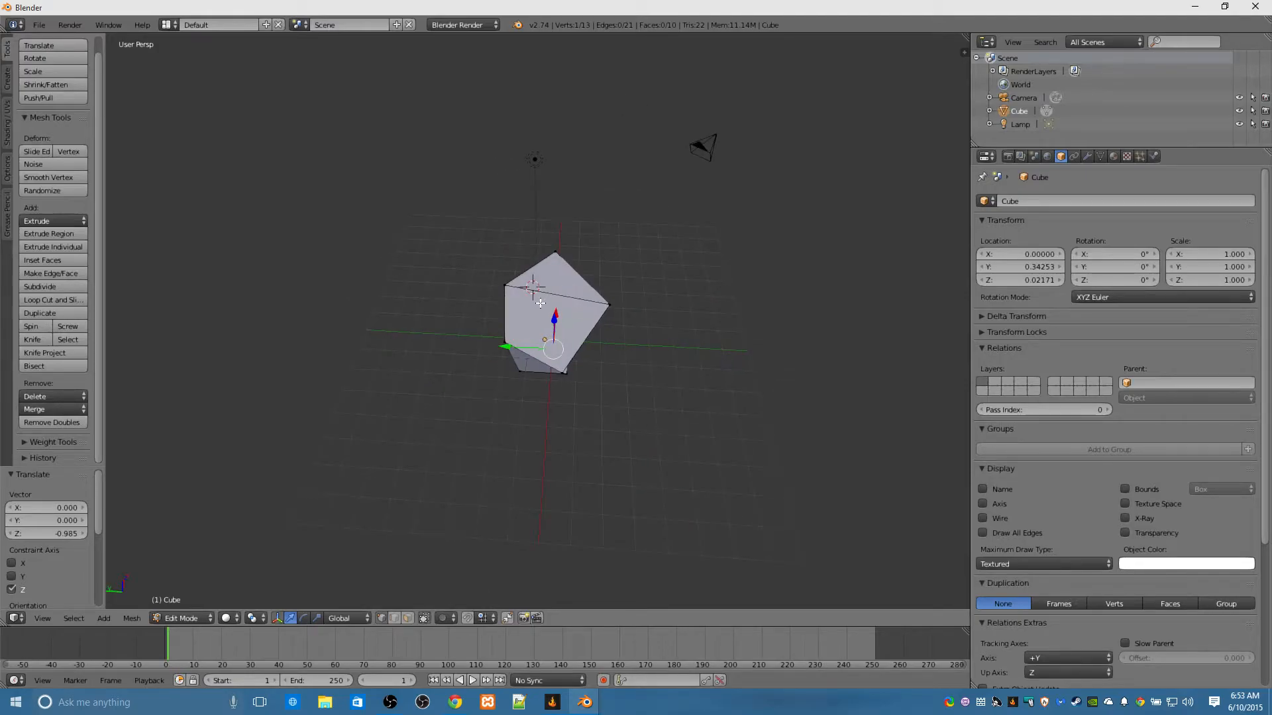
Switch to Object Mode and delete the deformed cube.
key("x")
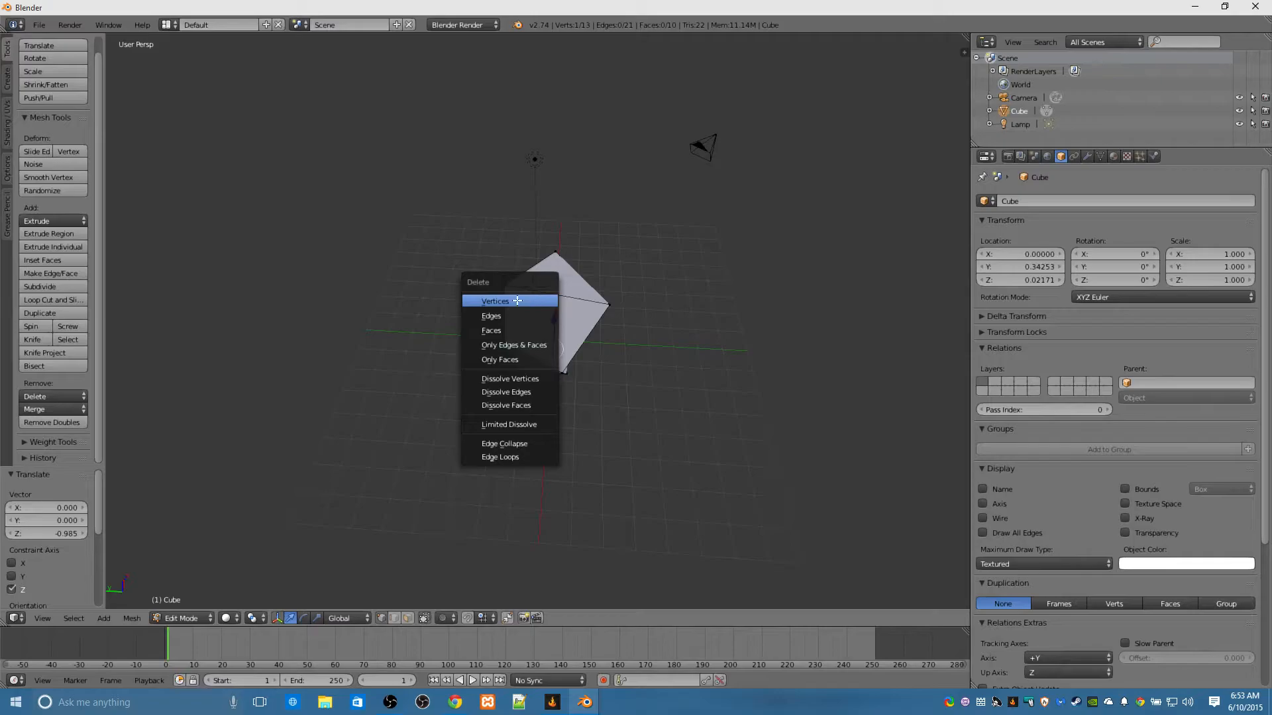
left_click(356, 264)
left_click(189, 618)
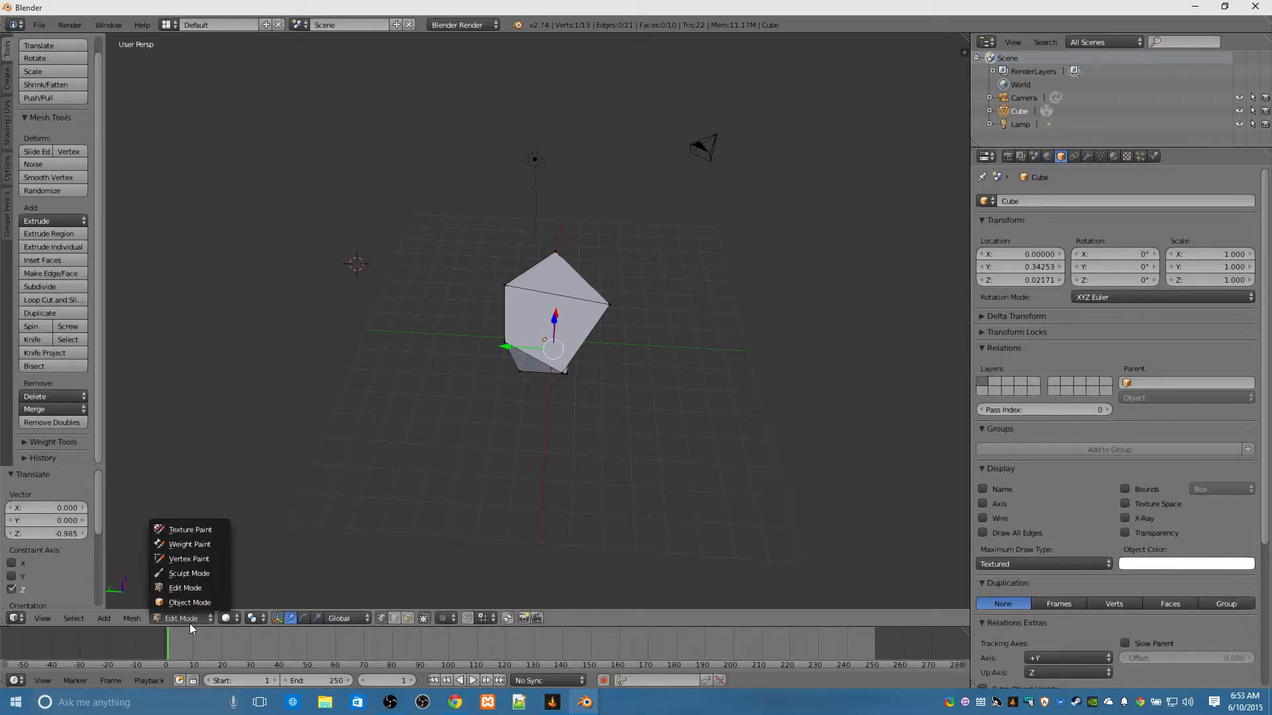
left_click(191, 602)
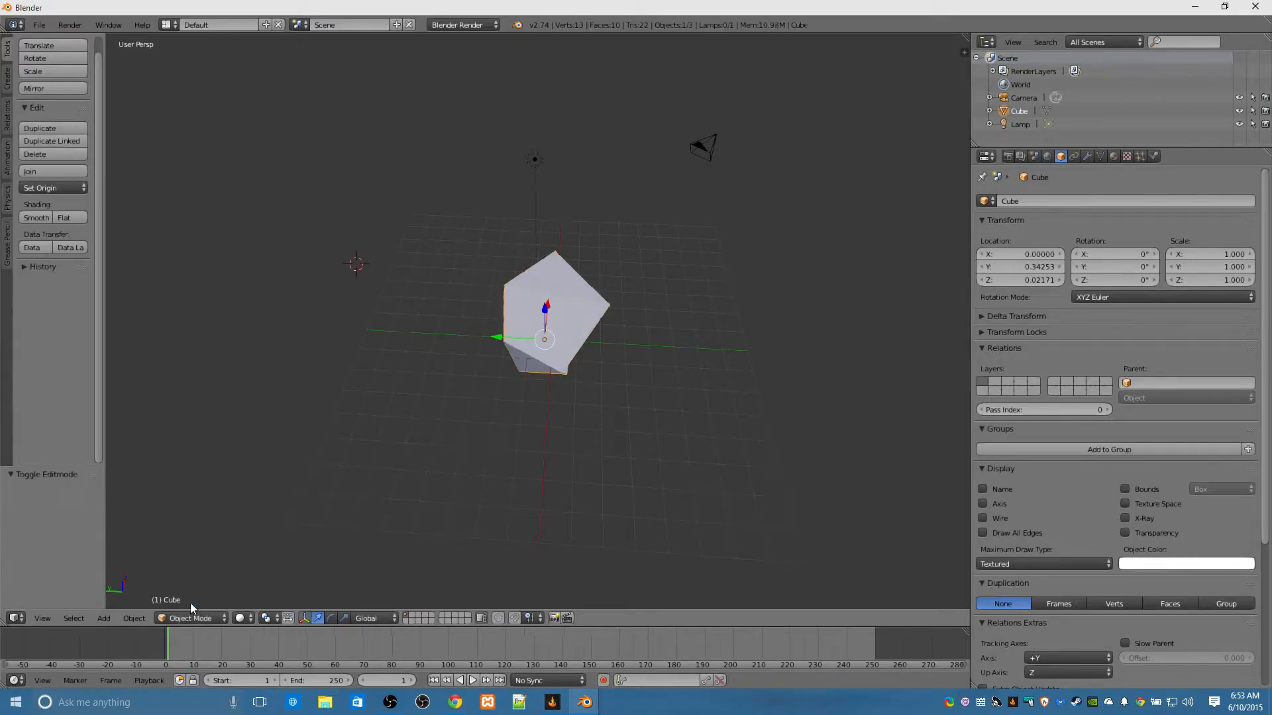
key("x")
left_click(546, 294)
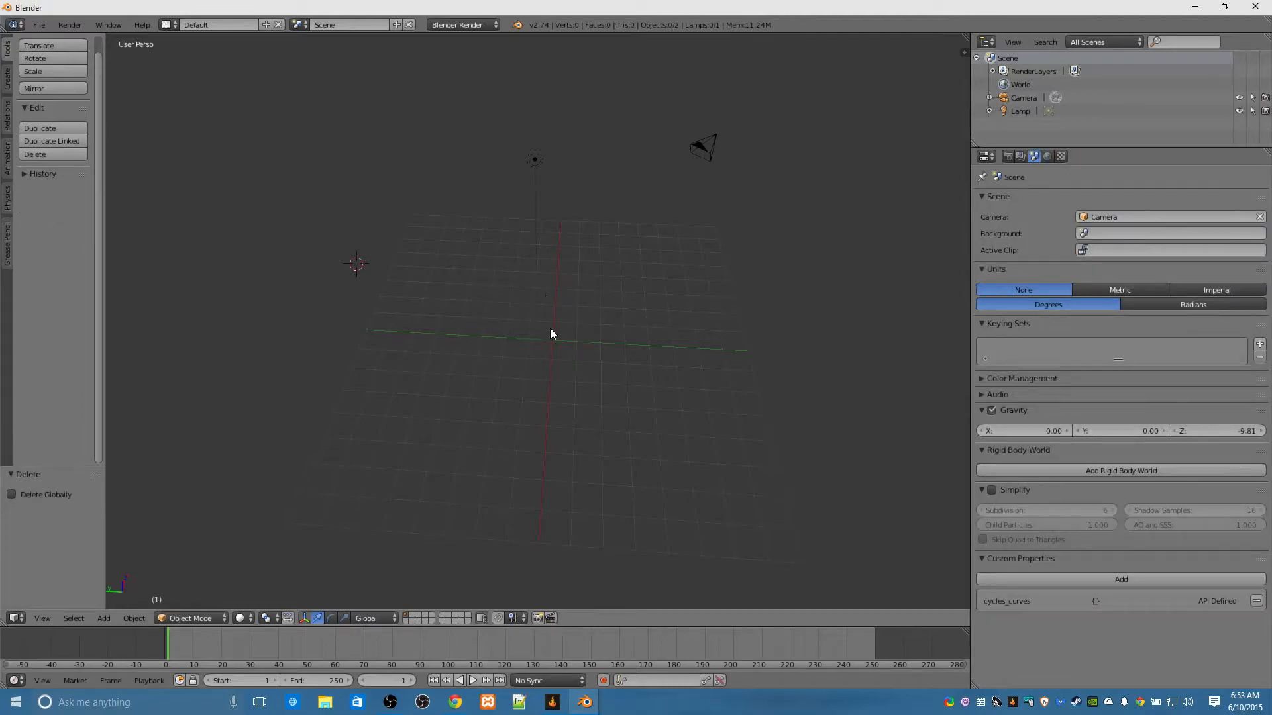
Add a new cube mesh to the scene.
key("space")
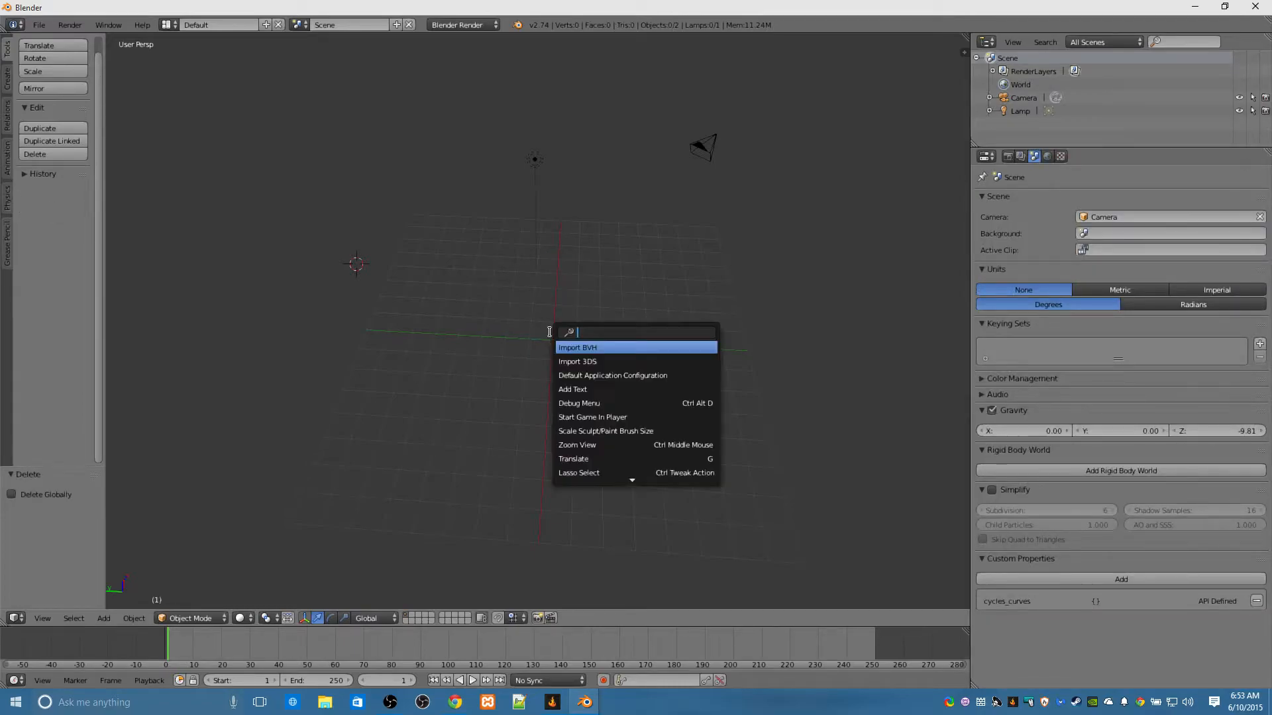
key("Escape")
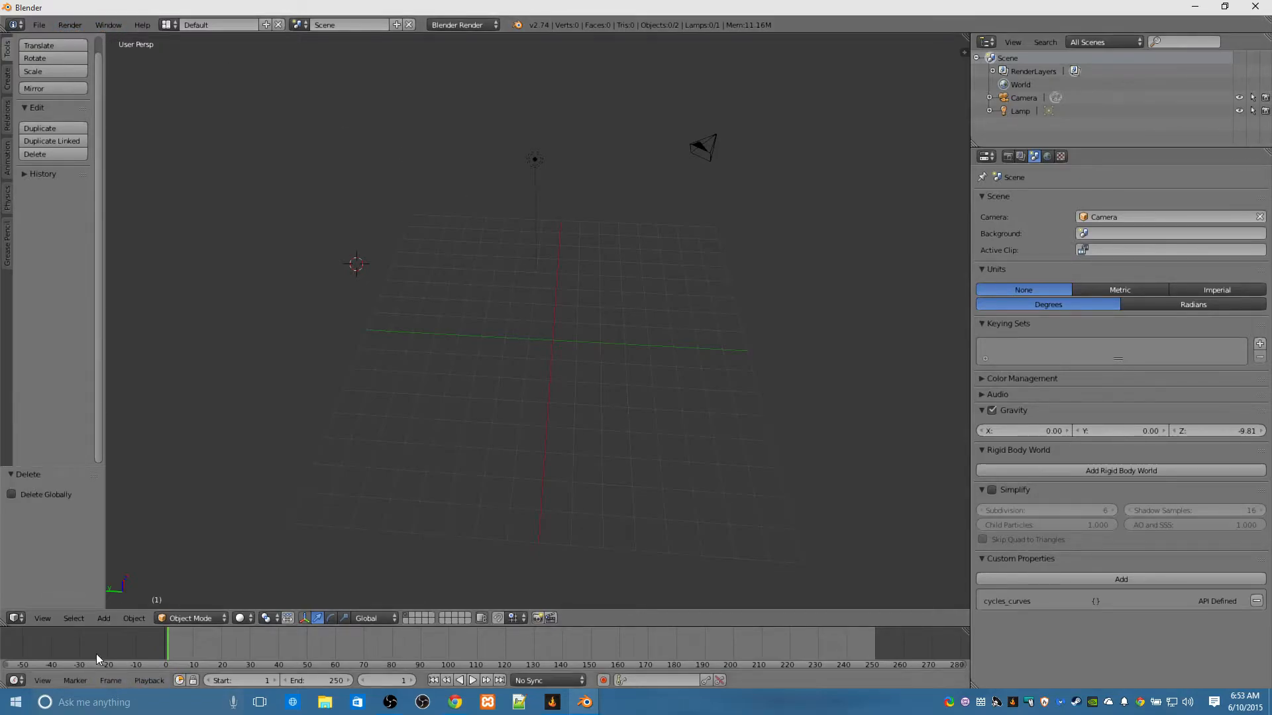
left_click(98, 618)
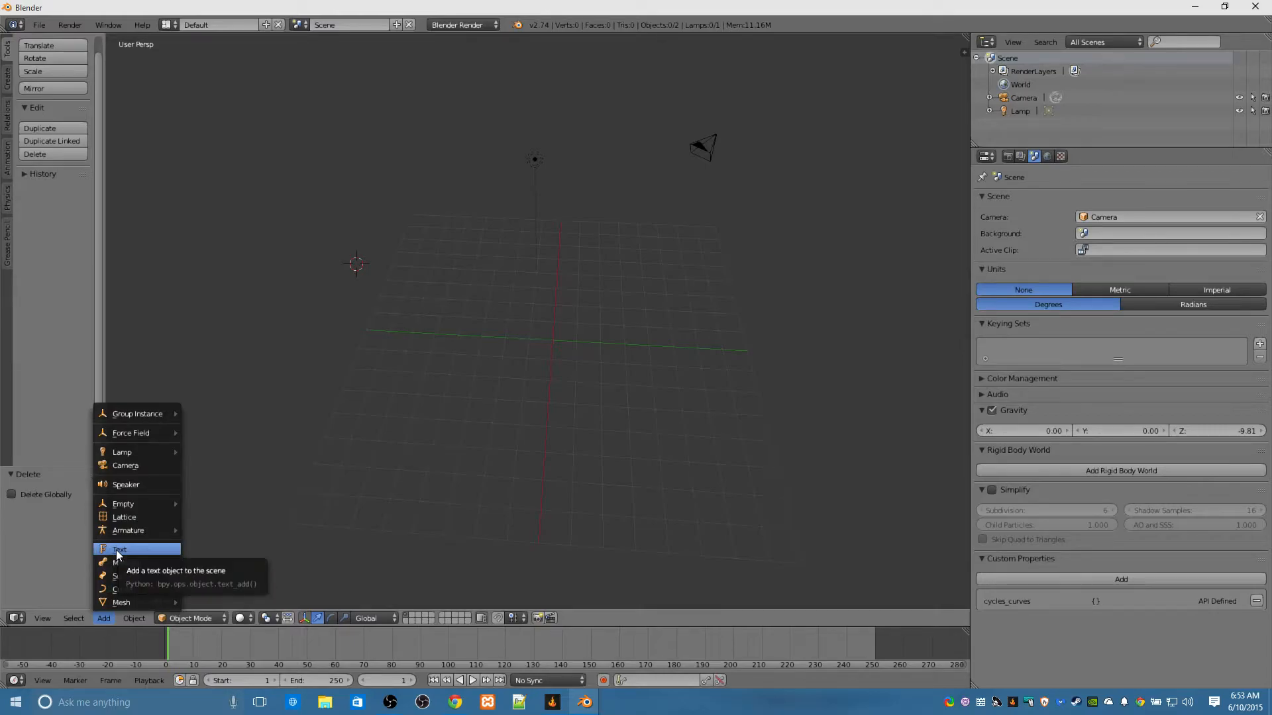
mouse_move(117, 591)
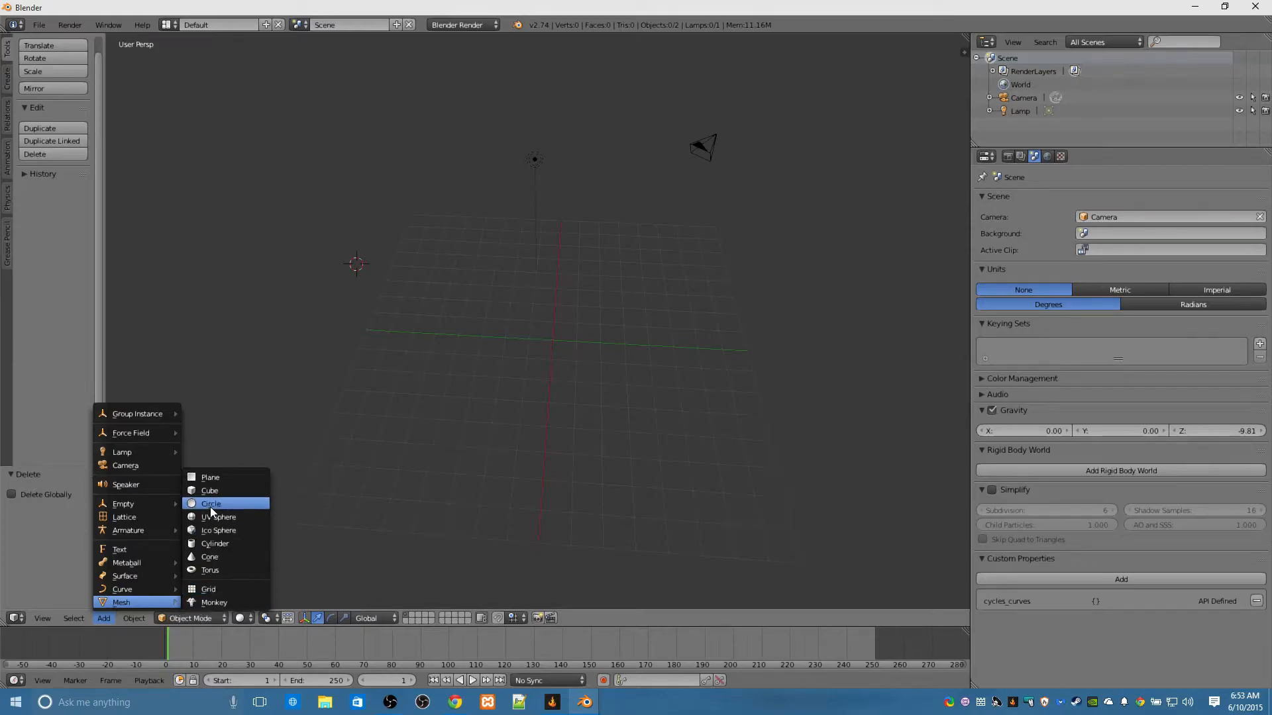
left_click(211, 492)
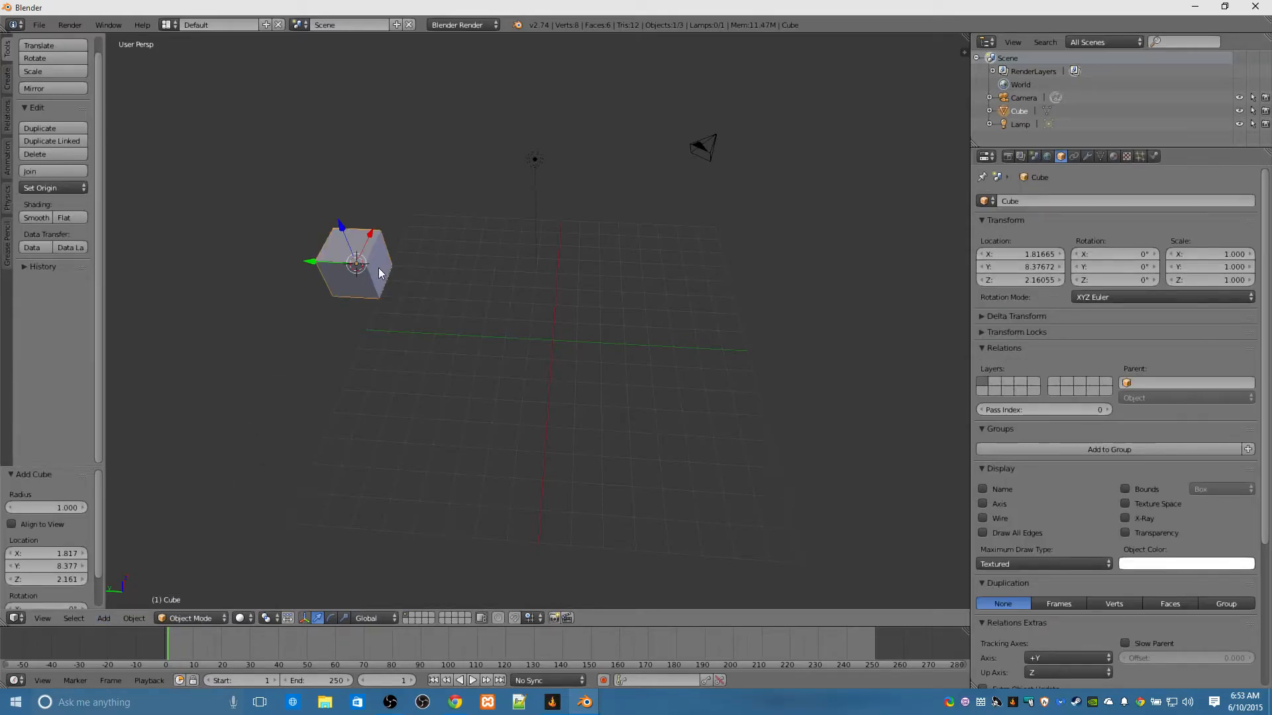
Move the new cube near the grid's centre, to about X -0.18, Y -0.03, Z -0.16.
left_click_drag(313, 262, 511, 295)
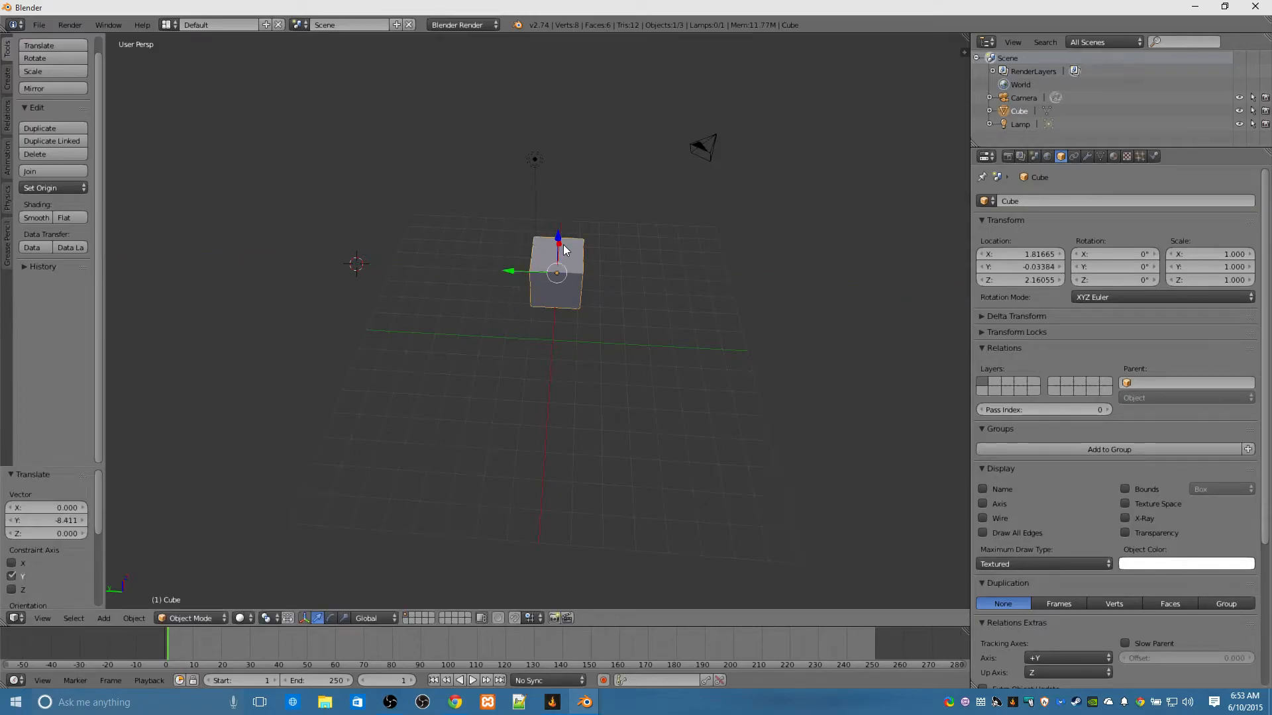
left_click_drag(565, 249, 553, 311)
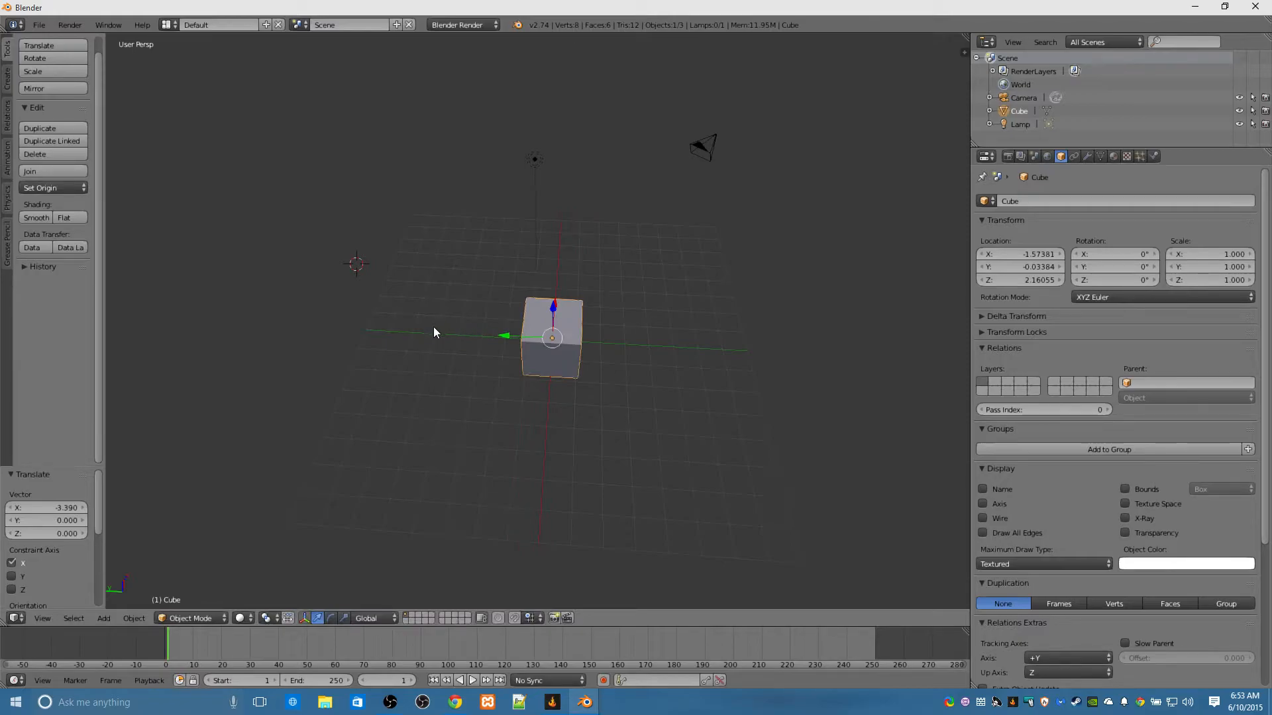
middle_click_drag(456, 372, 347, 317)
left_click_drag(465, 213, 531, 308)
middle_click_drag(395, 300, 502, 375)
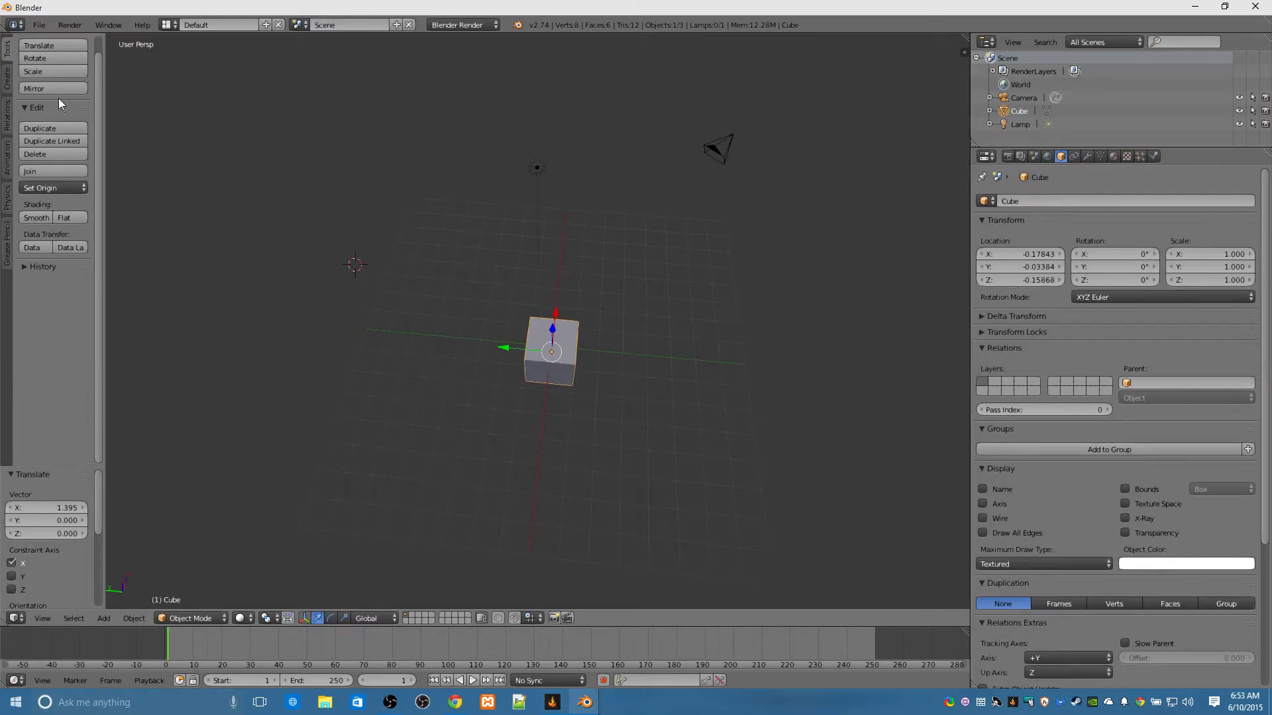
Switch the cube to Edit Mode and subdivide all of its faces with 1 cut.
left_click(5, 48)
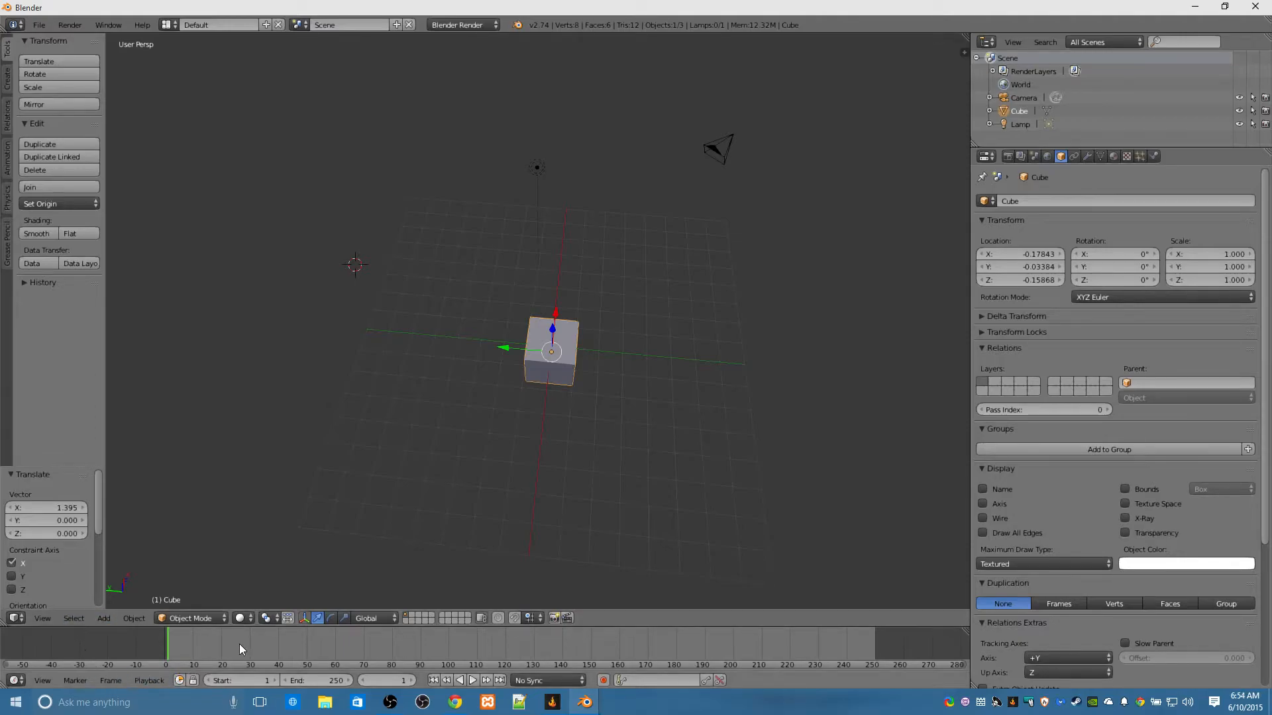
left_click(206, 617)
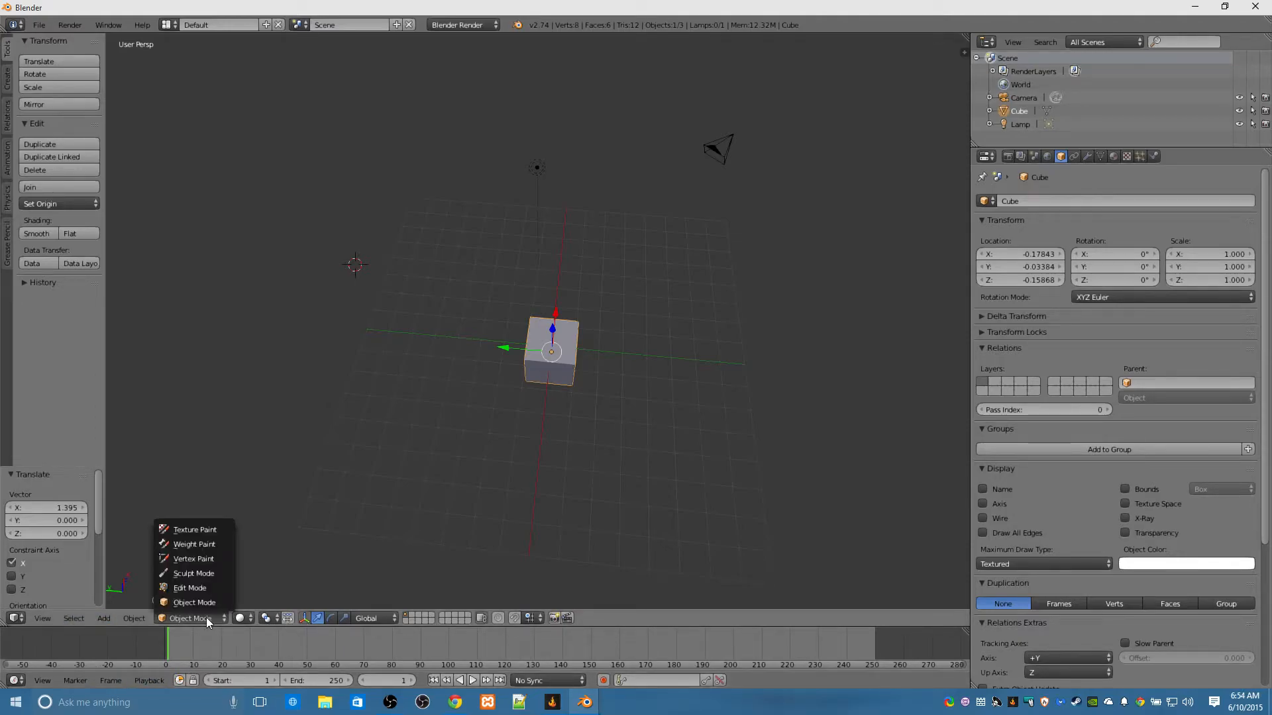
left_click(193, 586)
left_click(1253, 564)
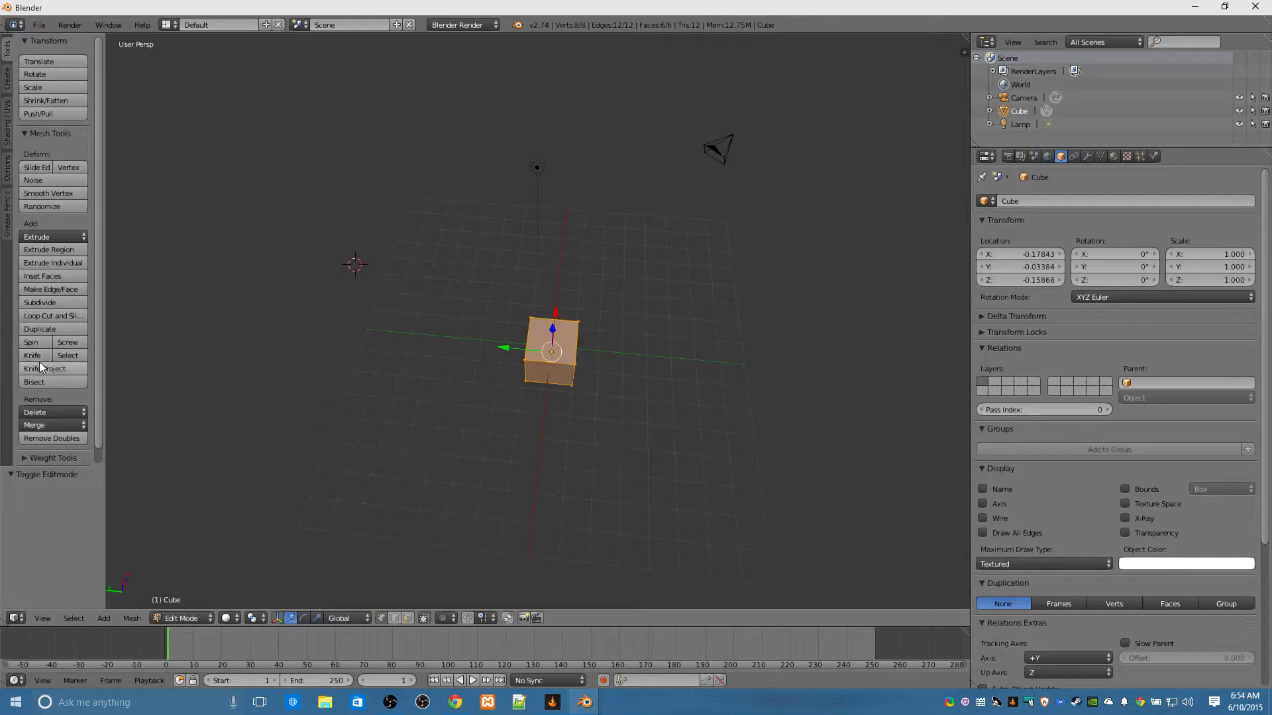
scroll(57, 374, "down", 1)
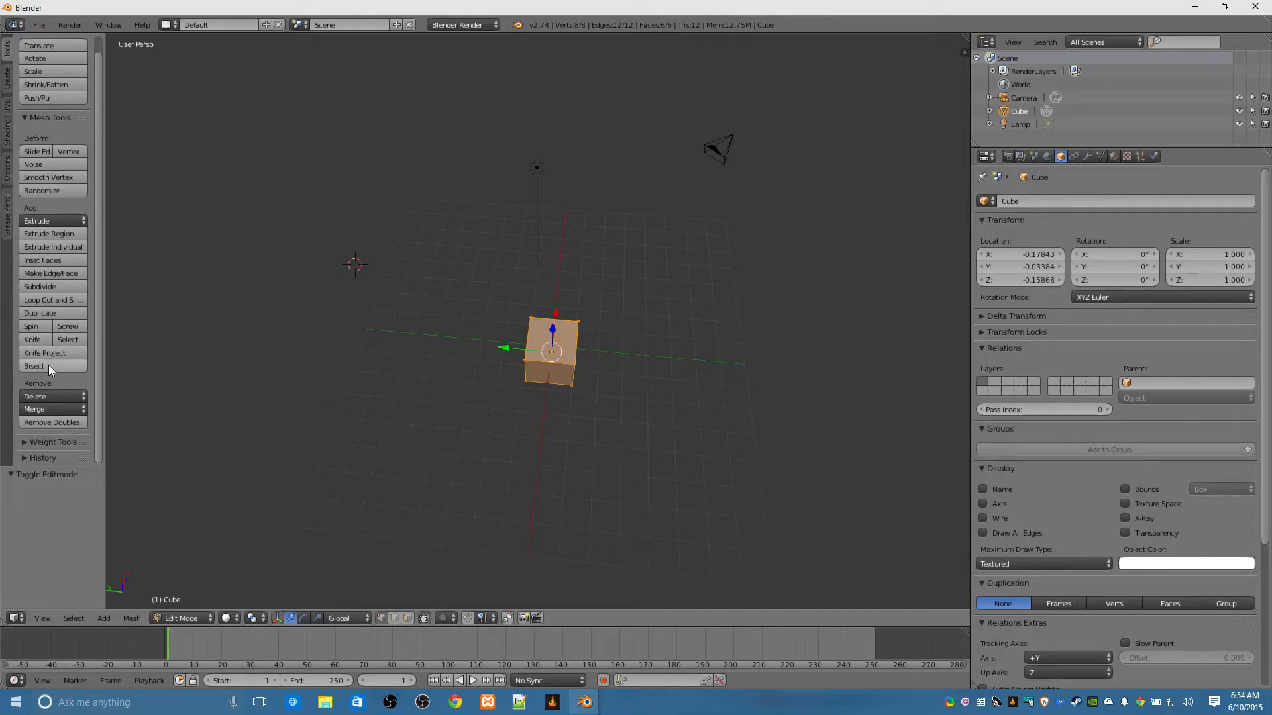
left_click(45, 286)
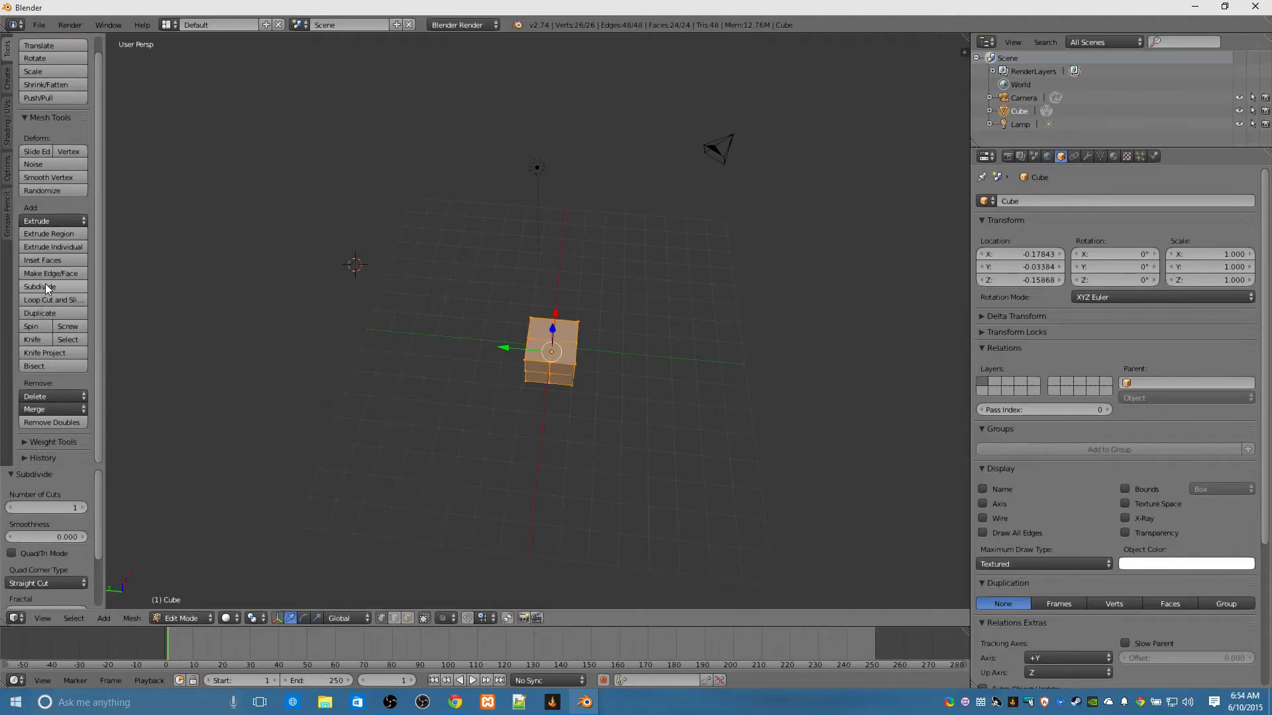
Move a single vertex on the cube's side face about -0.62 along Y.
middle_click_drag(588, 410, 504, 378)
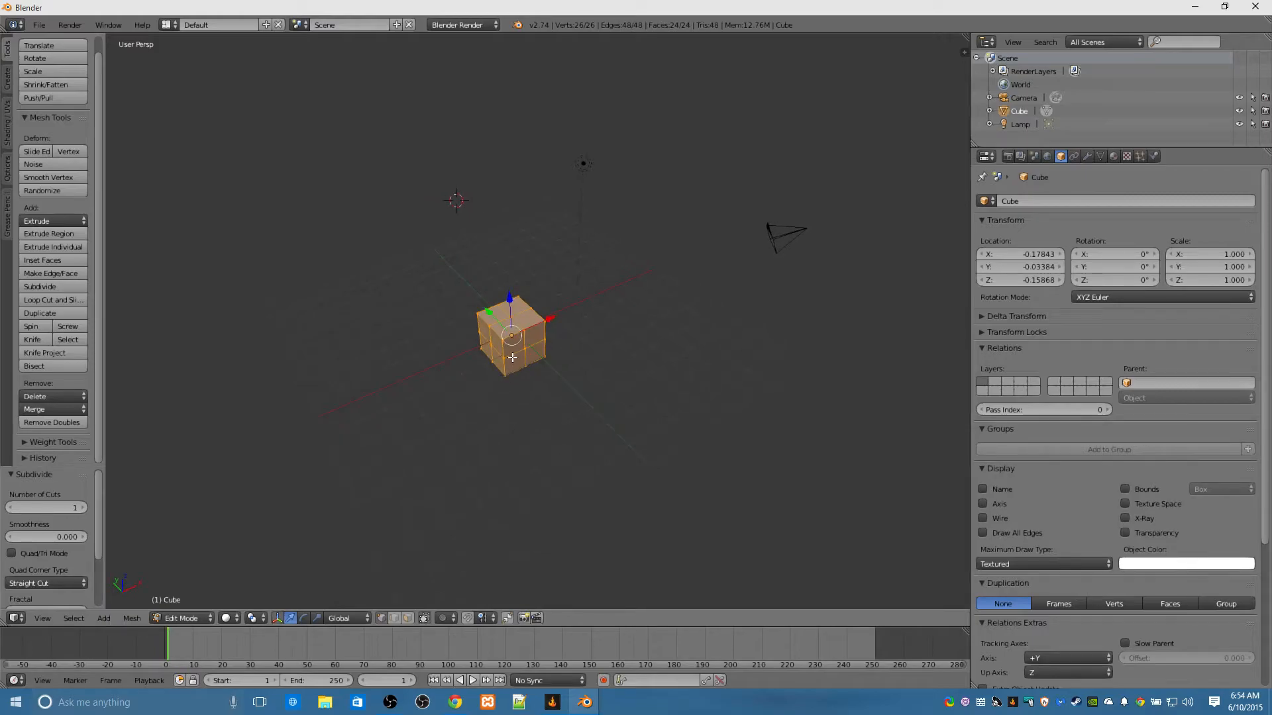
right_click(529, 355)
left_click_drag(499, 327, 506, 336)
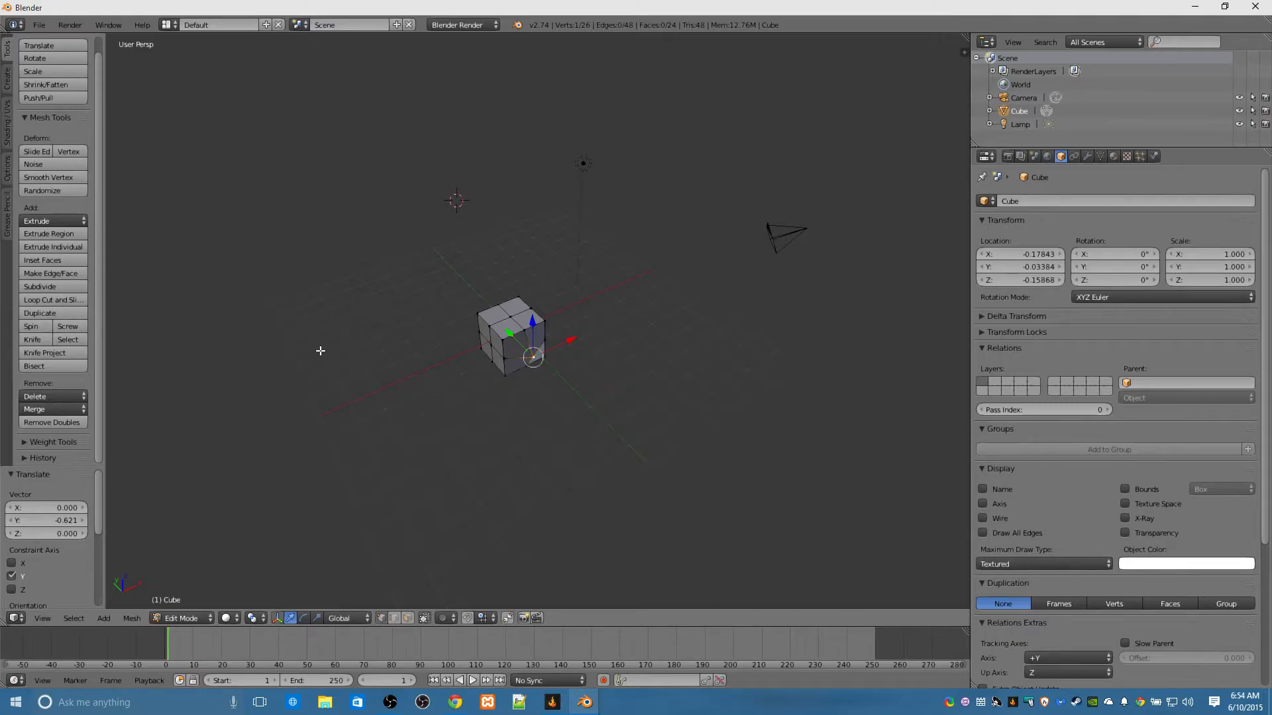
Select the whole mesh and subdivide all of its faces again with 1 cut.
key("a")
key("a")
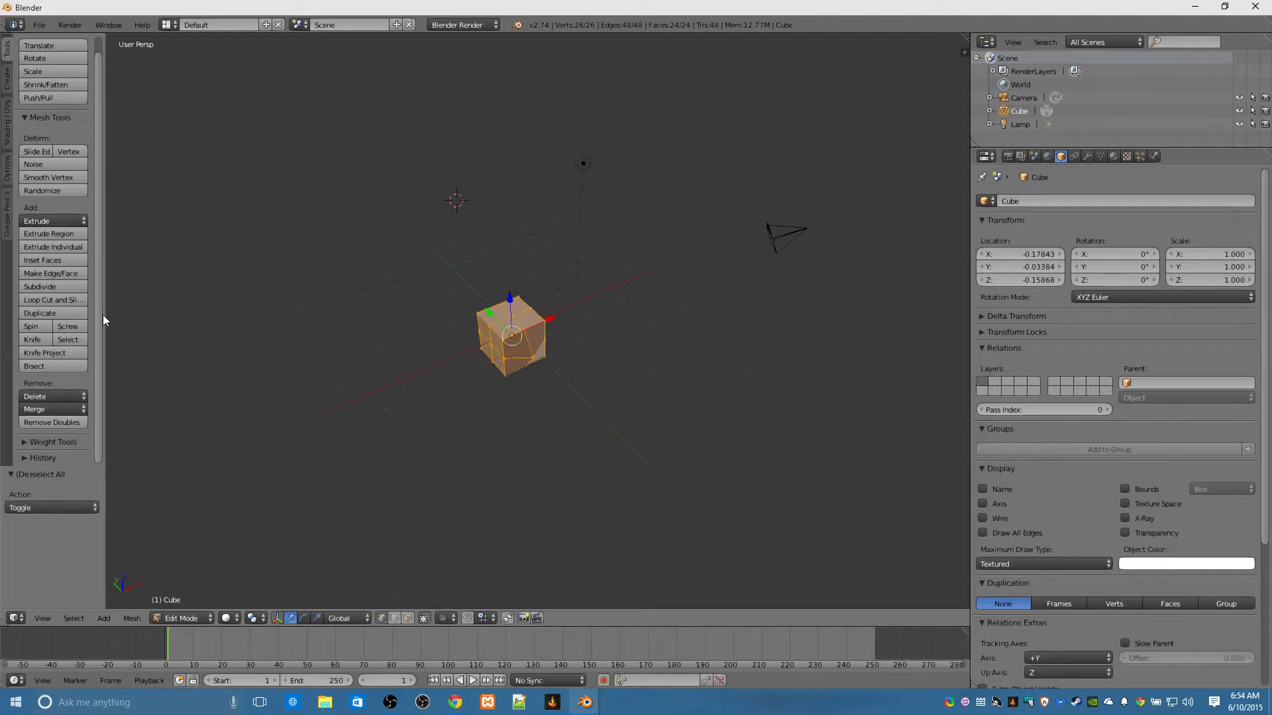
left_click(51, 290)
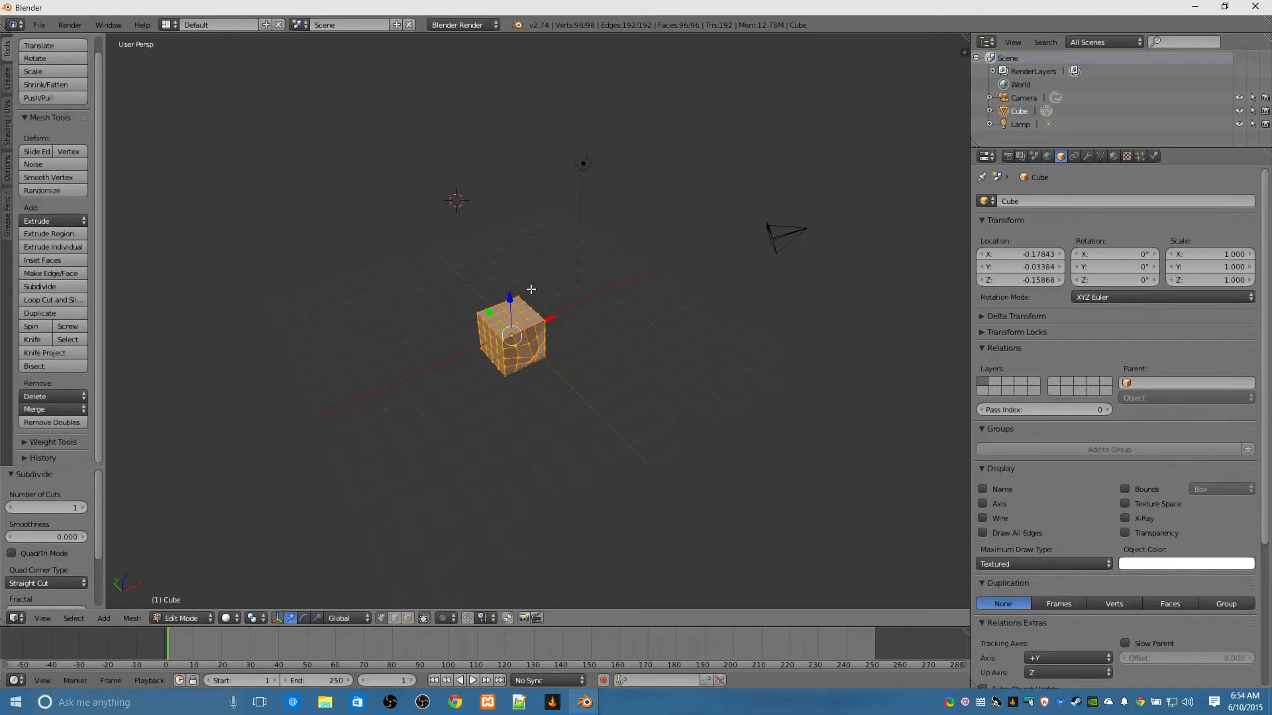
Pull a vertex near the cube's top corner up into a spike along Z and shift it about -0.49 along X.
left_click(489, 327)
right_click(488, 323)
key("g")
key("z")
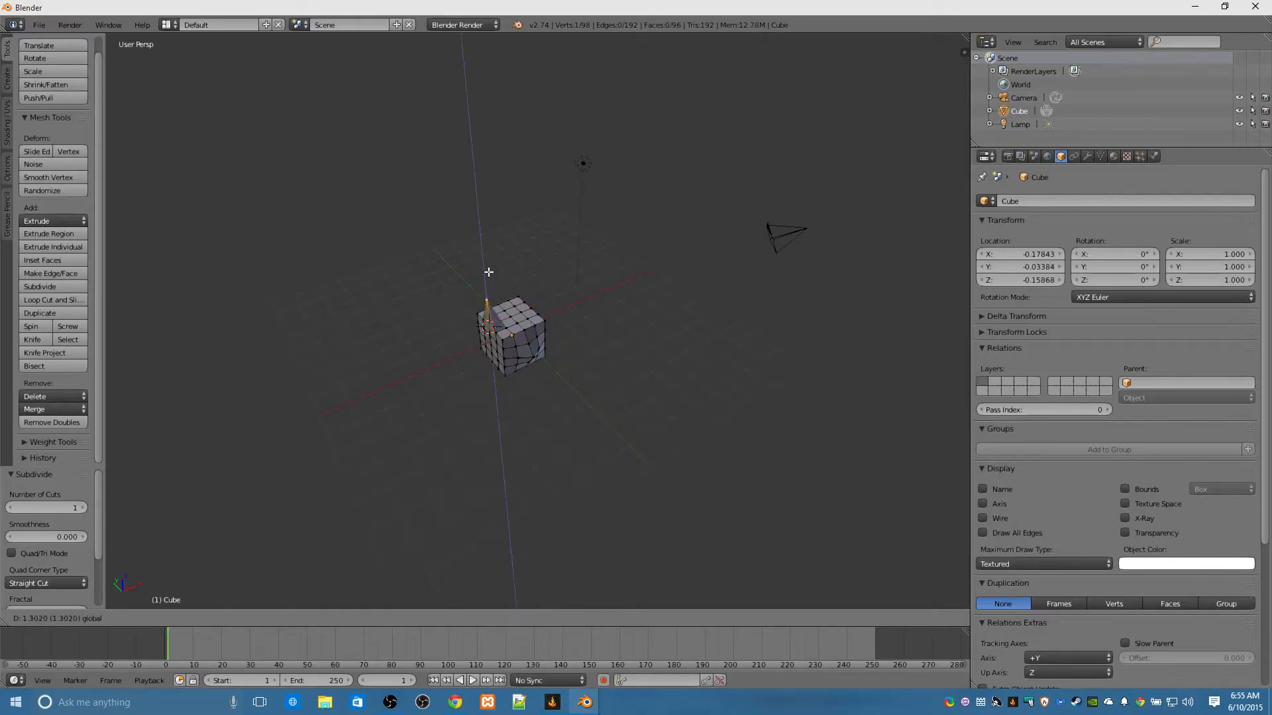
left_click(488, 270)
key("g")
key("x")
left_click(513, 290)
Shift the vertex below the first spike about 0.16 along X and raise a vertex across the top about 1.40 along Z.
right_click(489, 336)
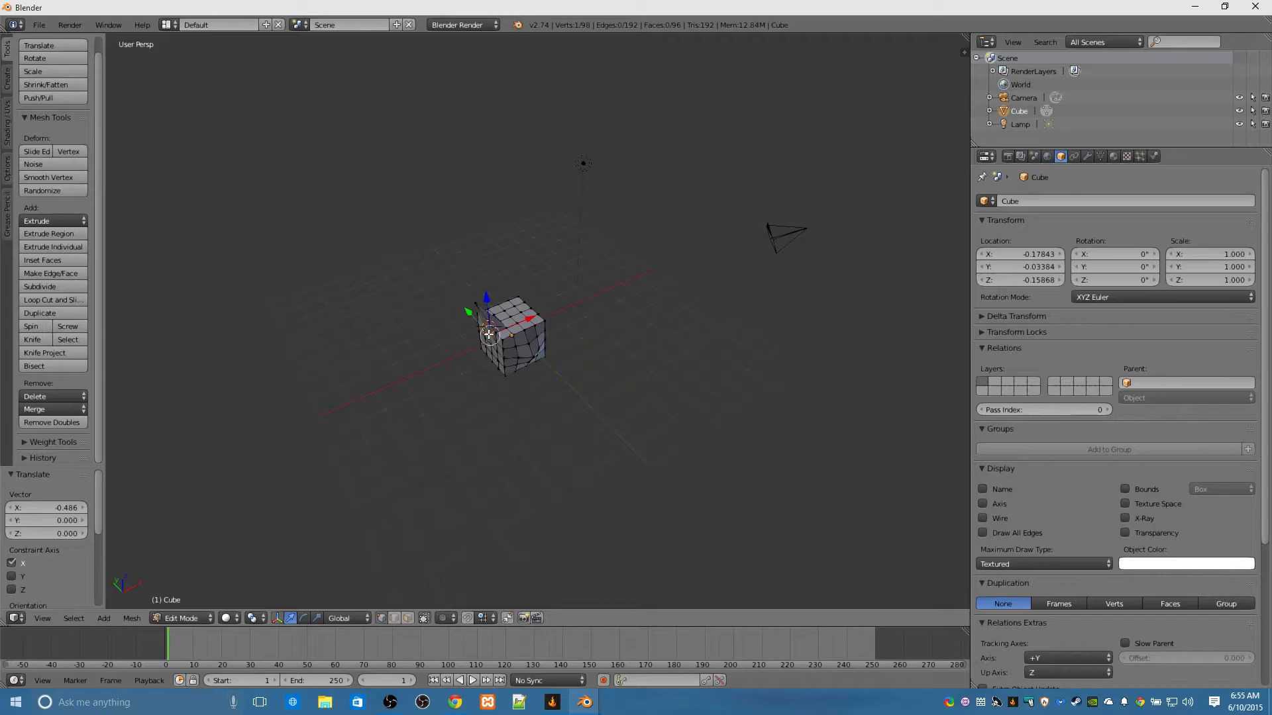
left_click_drag(534, 318, 537, 315)
key("g")
key("z")
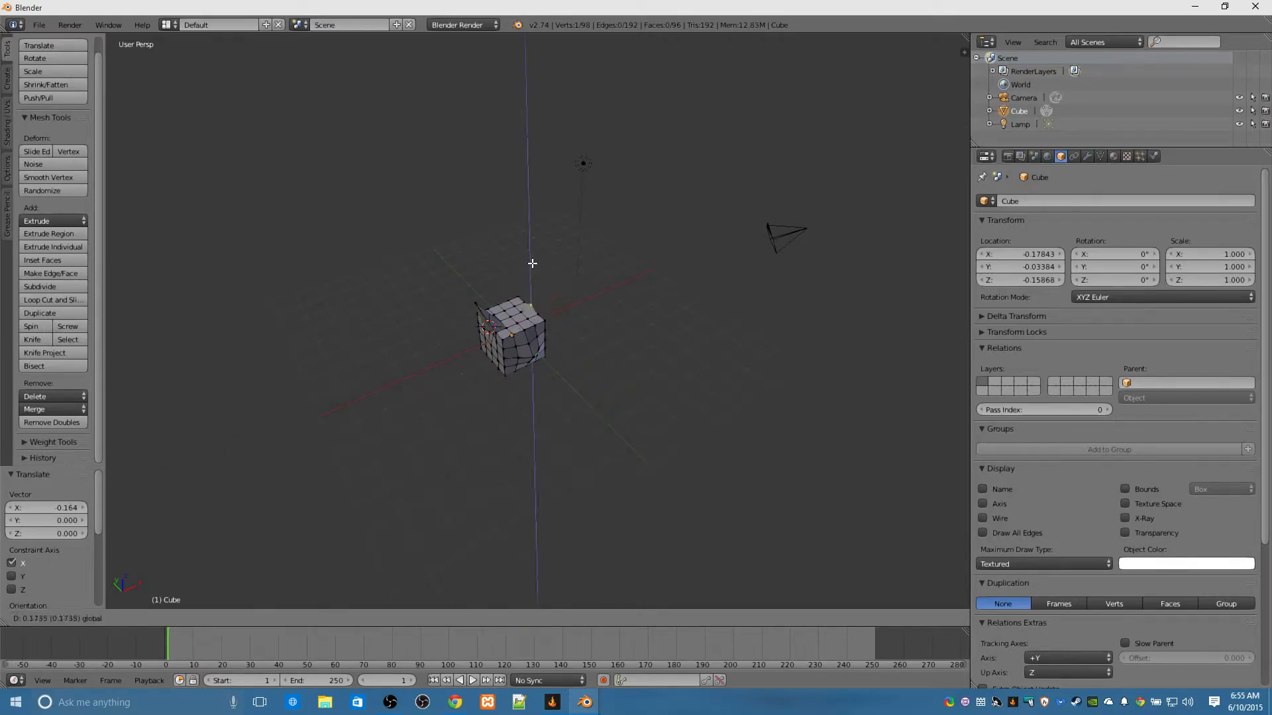
left_click(531, 240)
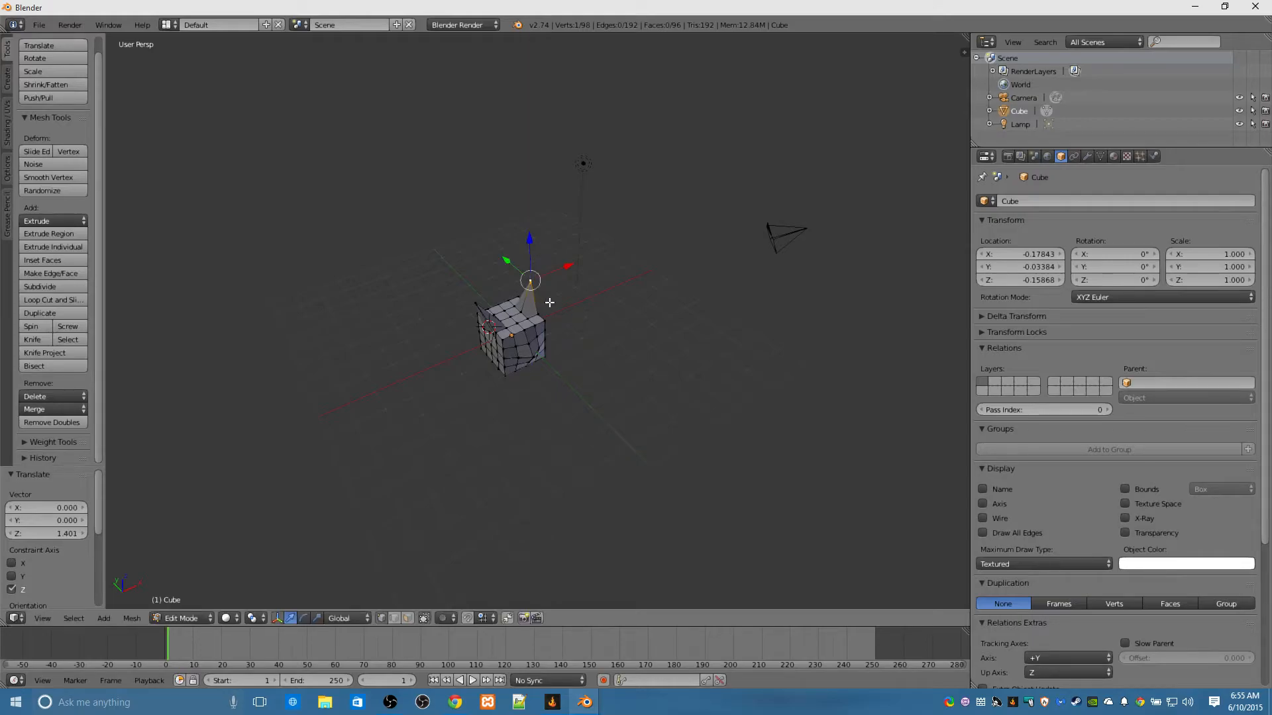
Shift a vertex beneath the second spike about -0.30 along X and the spike's tip about 0.37 along X.
middle_click_drag(627, 321, 534, 318)
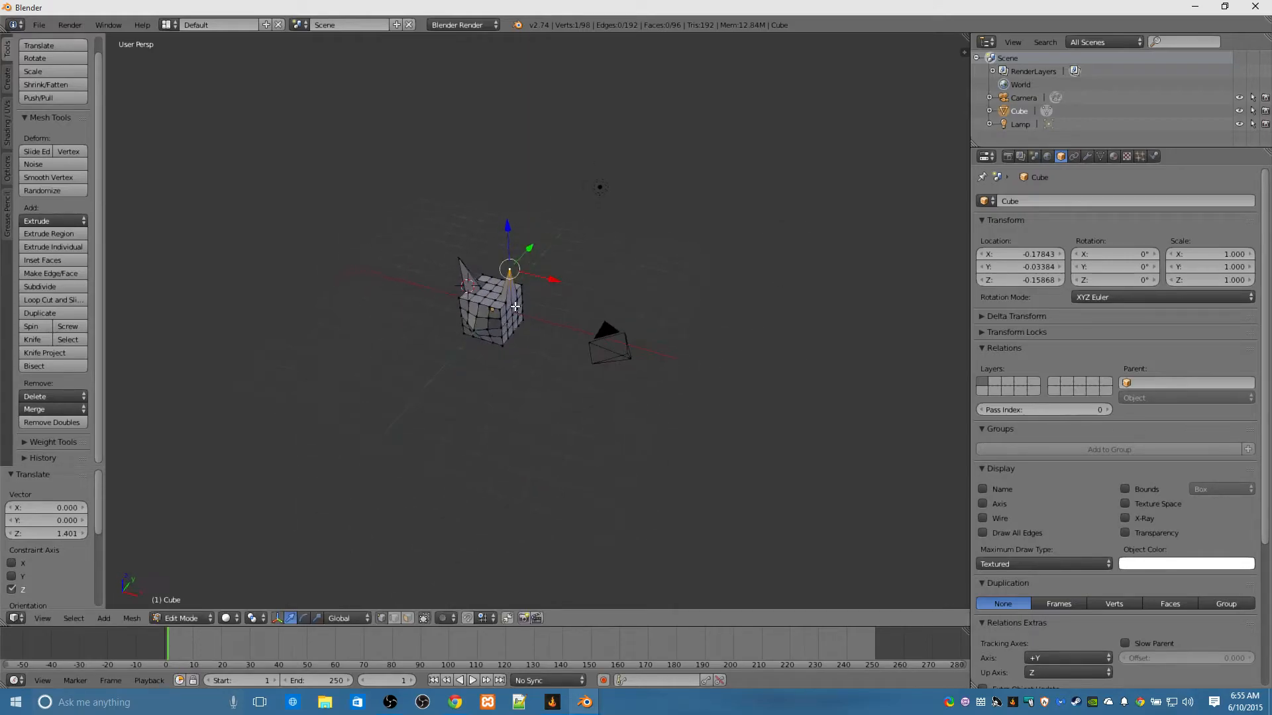
key("g")
key("x")
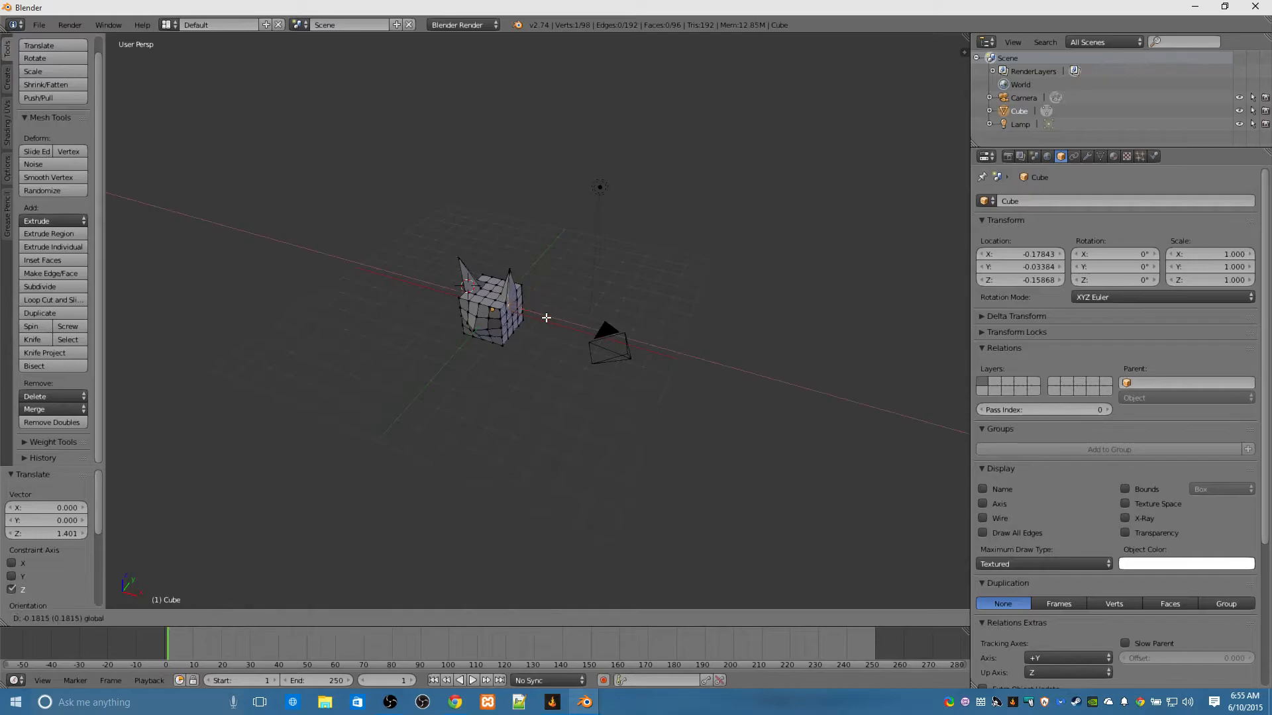
left_click(544, 319)
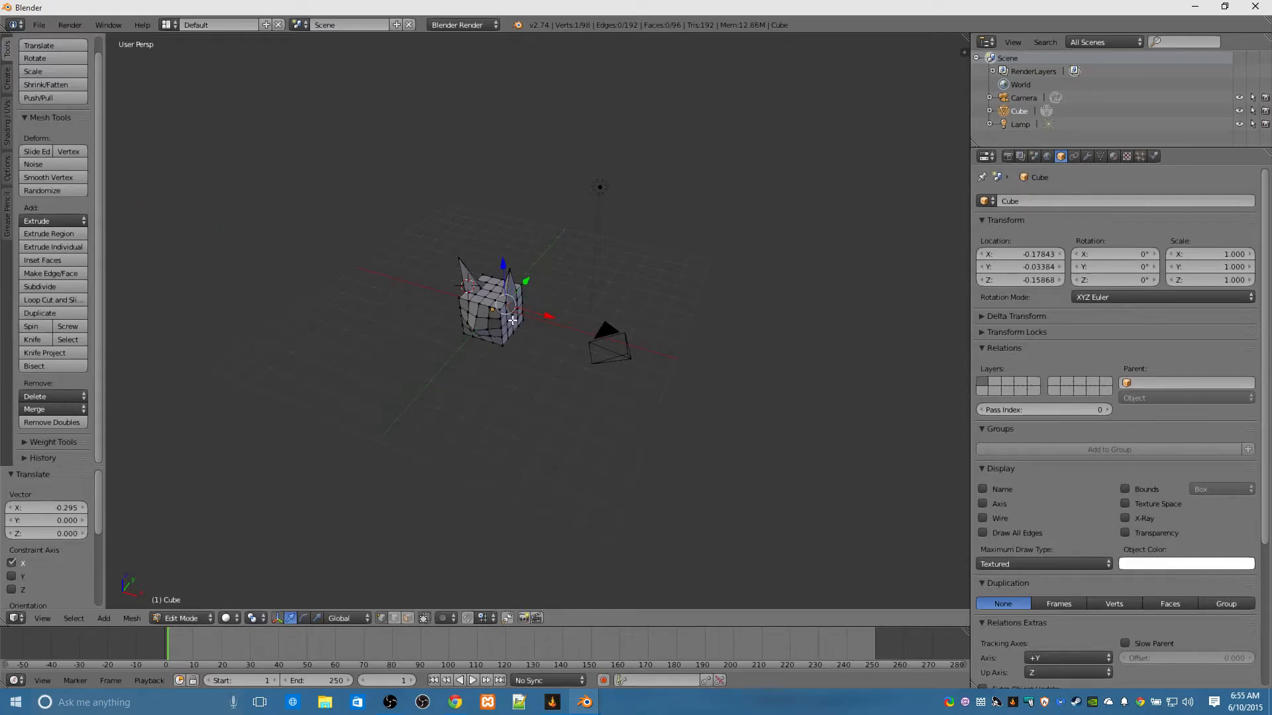
right_click(507, 272)
left_click_drag(543, 276, 551, 281)
Move individual vertices on the cube's lower front face along Y, the first by about -0.25.
middle_click_drag(431, 318, 469, 334)
right_click(476, 325)
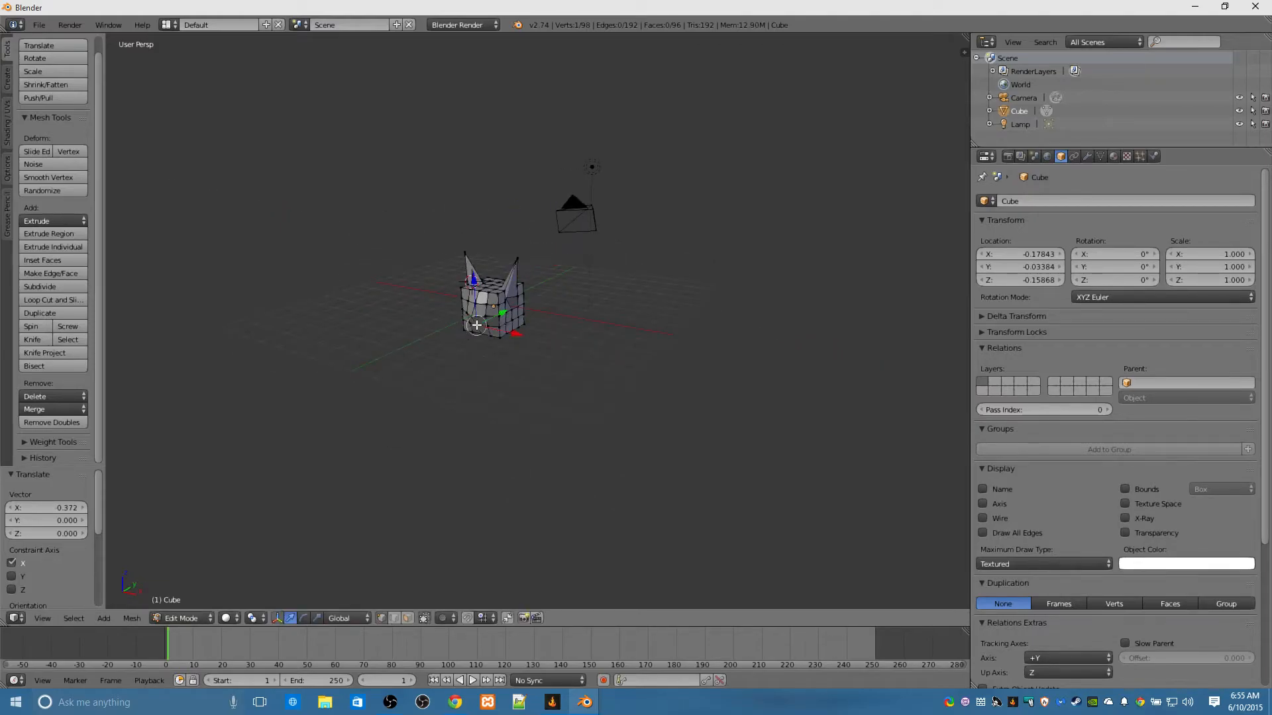
mouse_move(500, 317)
left_mouse_down()
mouse_move(488, 324)
mouse_move(509, 318)
left_mouse_up()
right_click(468, 322)
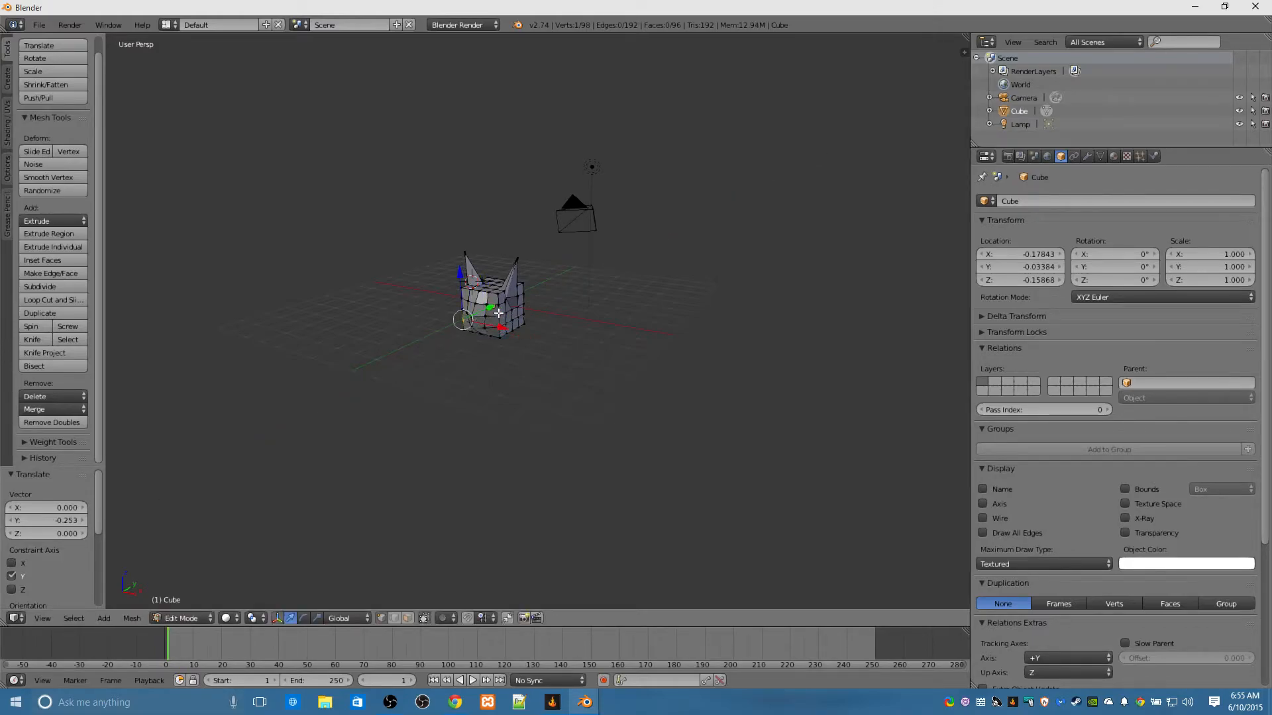
right_click(478, 315)
left_click_drag(496, 309, 494, 311)
Reshape the upper front face vertex by vertex, lowering the last vertex about 0.25 along Z.
mouse_move(468, 270)
left_mouse_down()
mouse_move(485, 274)
mouse_move(473, 280)
mouse_move(463, 266)
mouse_move(498, 254)
mouse_move(460, 253)
left_mouse_up()
right_click(489, 300)
right_click(468, 298)
right_click(499, 297)
right_click(460, 284)
Select the five vertices along the cube's bottom side edge and raise them about 0.28 along Z.
middle_click_drag(348, 282, 475, 271)
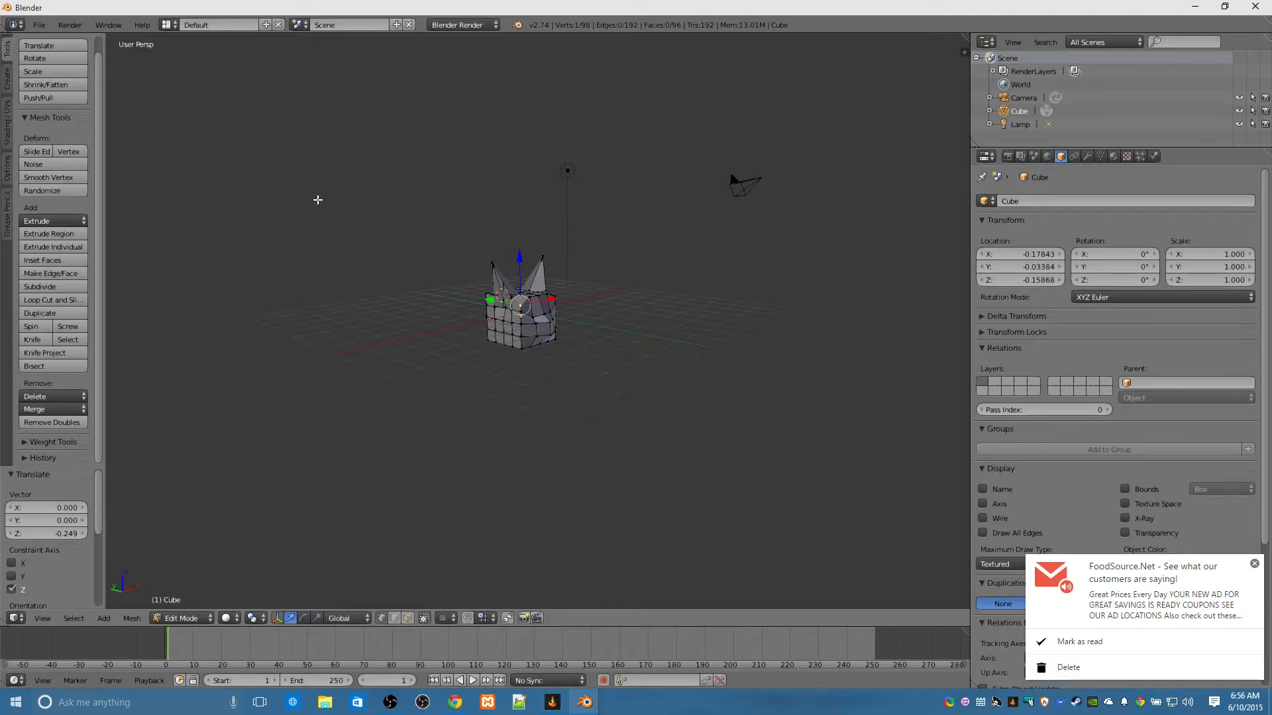
left_click(521, 349)
right_click(513, 348, "shift")
right_click(504, 345, "shift")
right_click(495, 344, "shift")
right_click(483, 342, "shift")
key("g")
key("z")
left_click(504, 299)
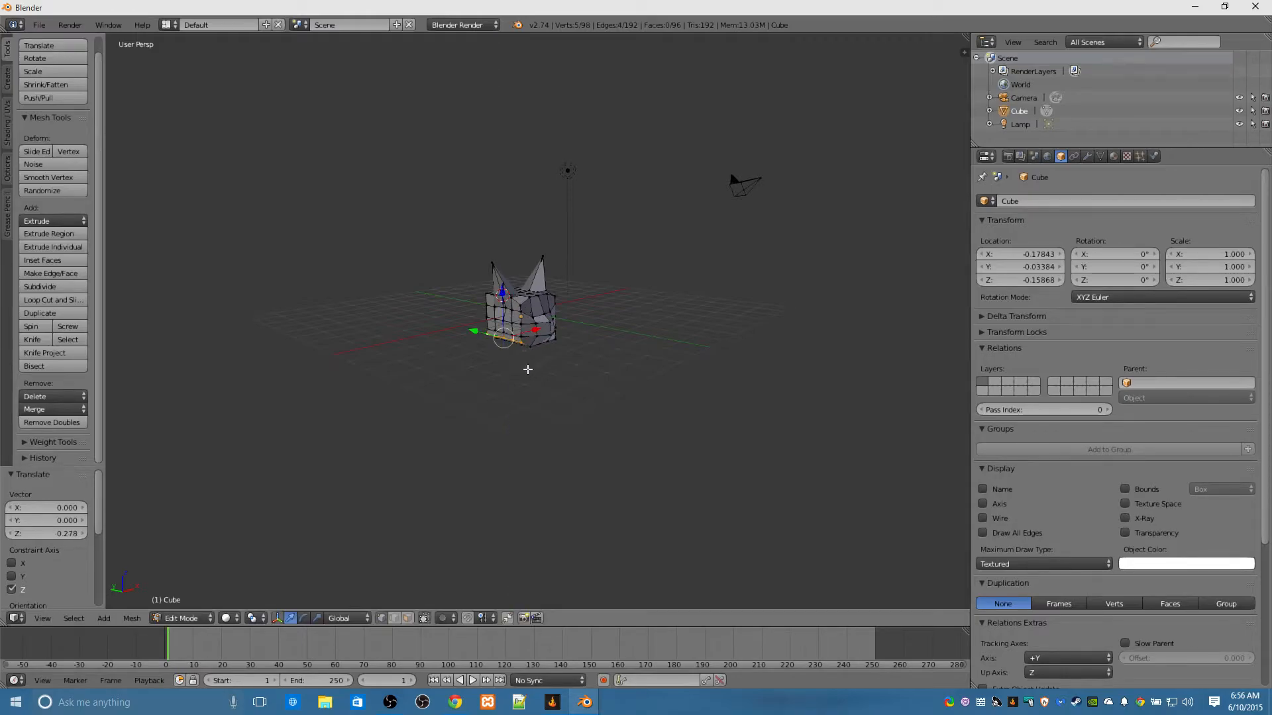
Place the 3D cursor just below the cube's front and select the bottom-edge vertex near it.
left_click(561, 353)
right_click(543, 344)
mouse_move(519, 394)
middle_mouse_down()
mouse_move(522, 366)
mouse_move(484, 311)
mouse_move(704, 400)
mouse_move(491, 420)
mouse_move(448, 403)
mouse_move(514, 401)
middle_mouse_up()
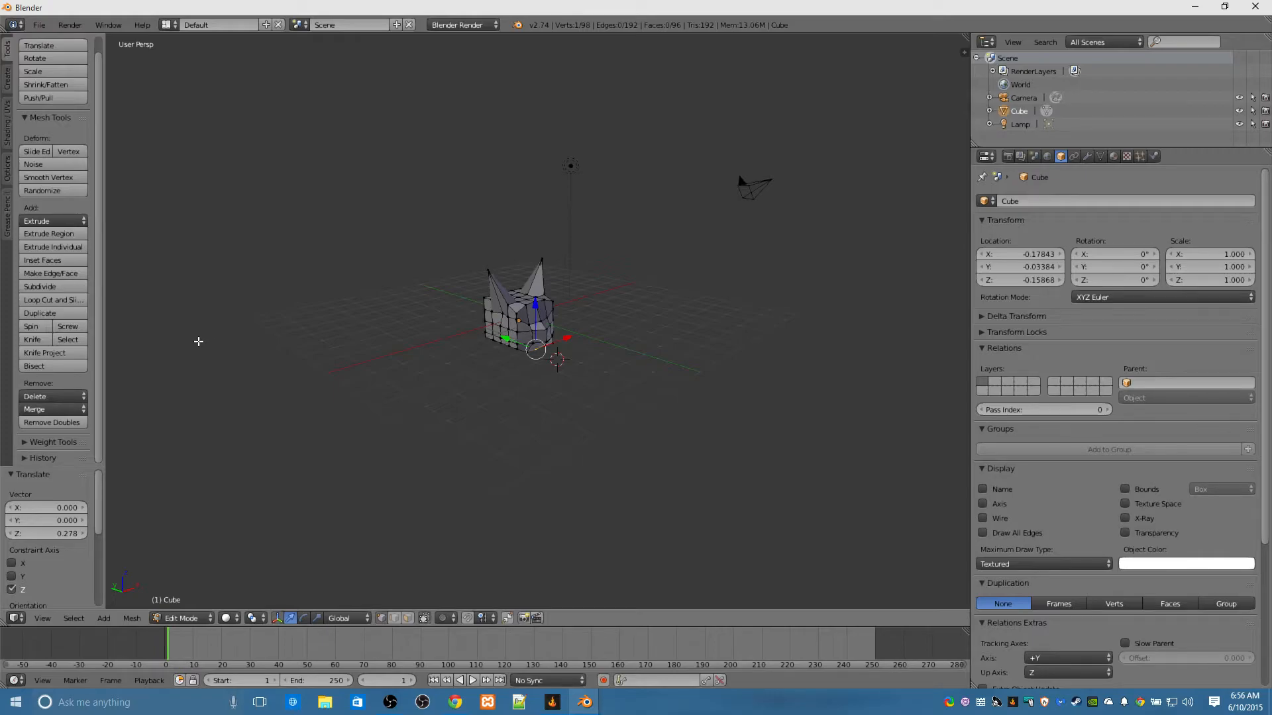
Add one horizontal loop cut around the lower part of the cube.
left_click(51, 299)
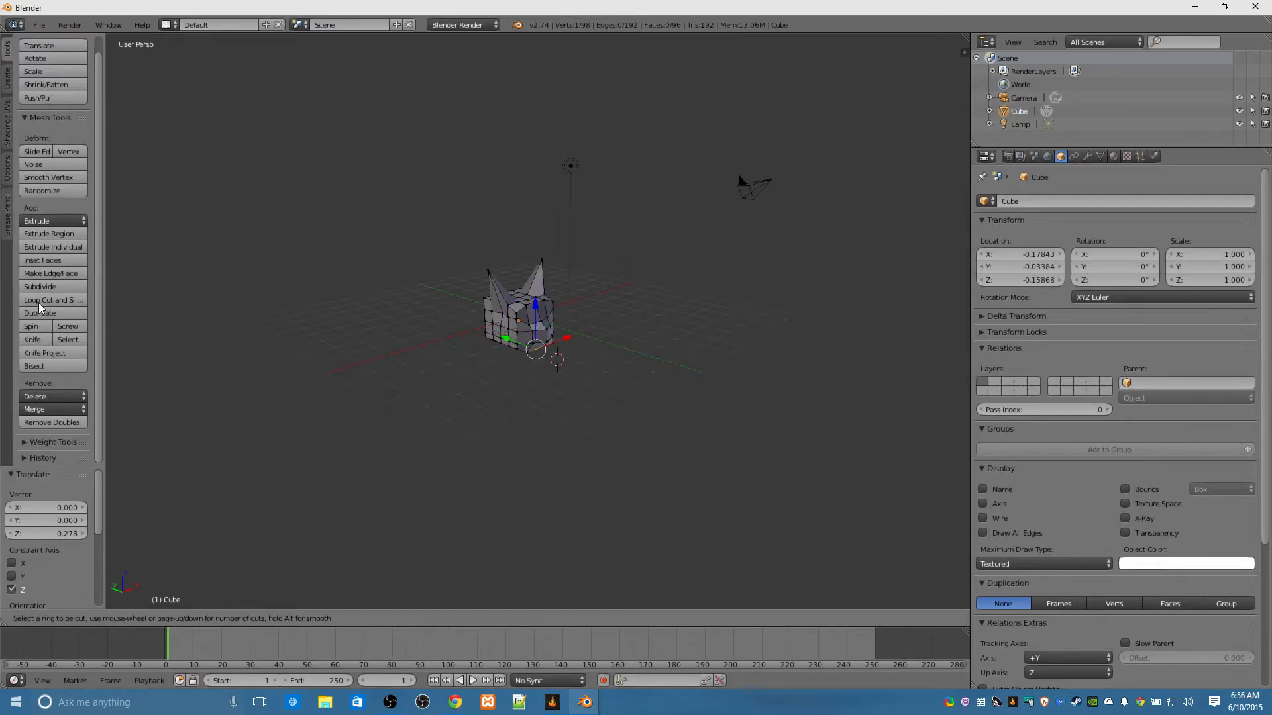
left_click(511, 335)
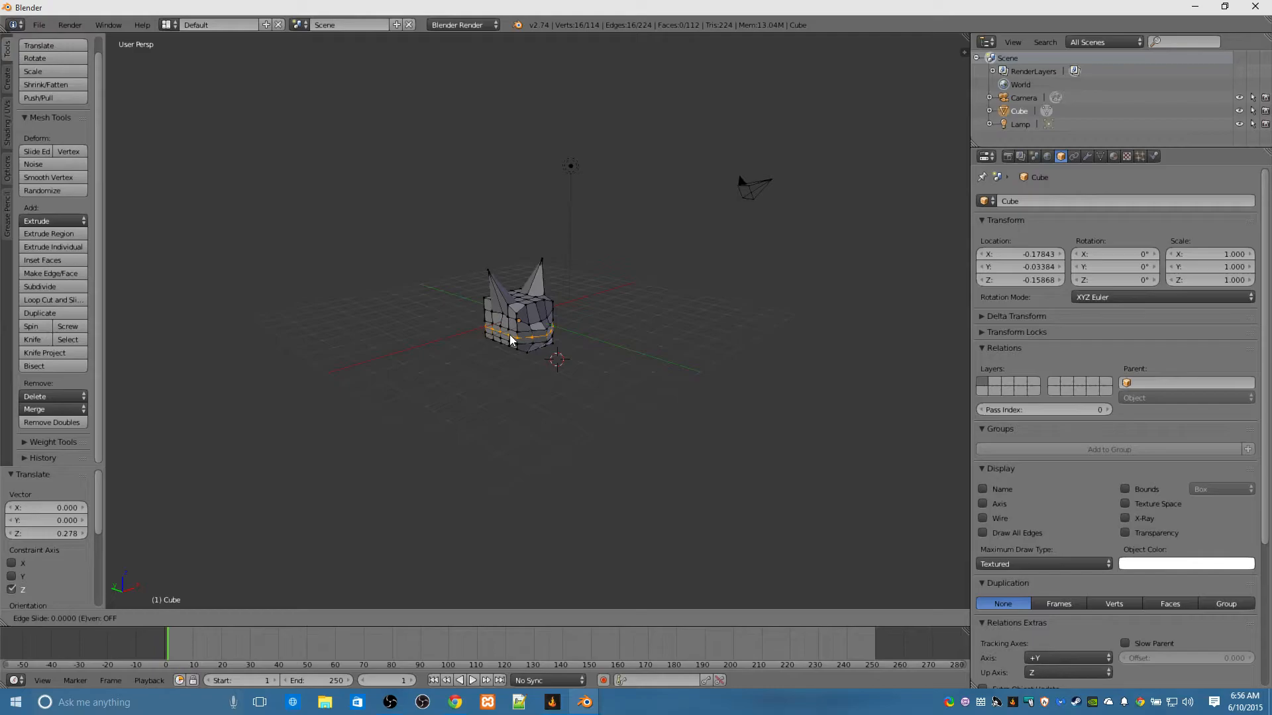
left_click(511, 339)
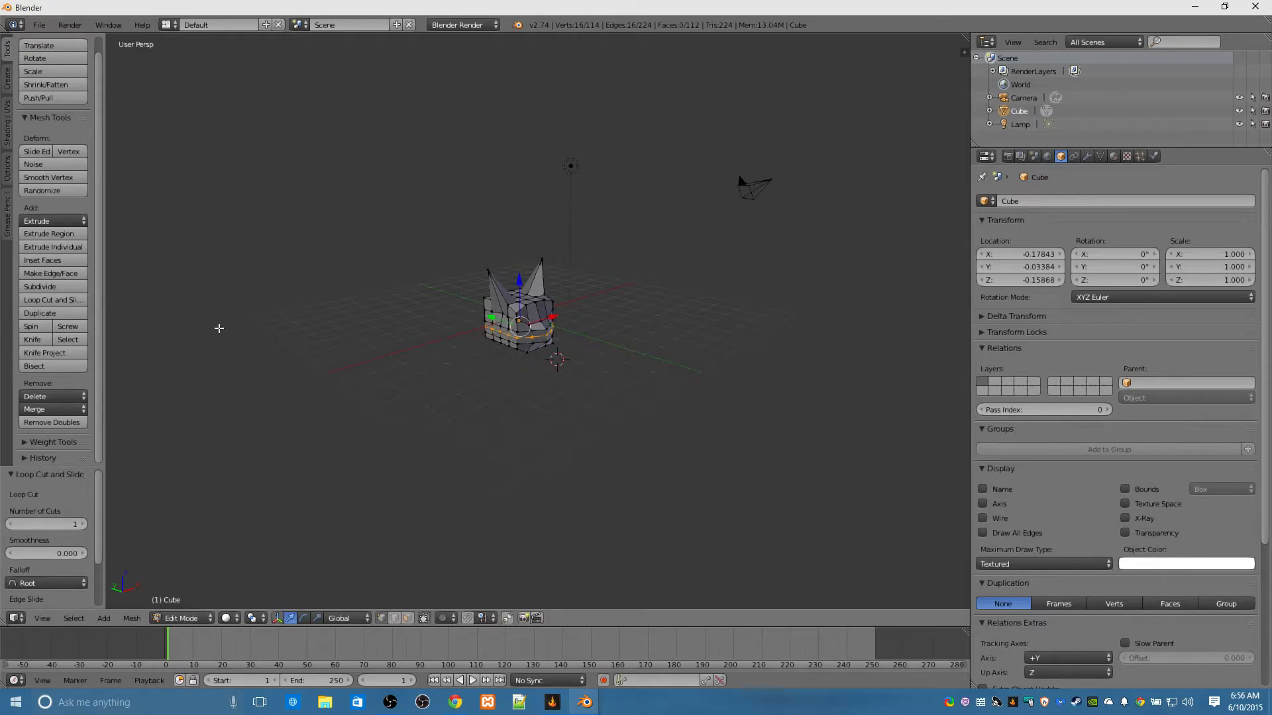
left_click(45, 301)
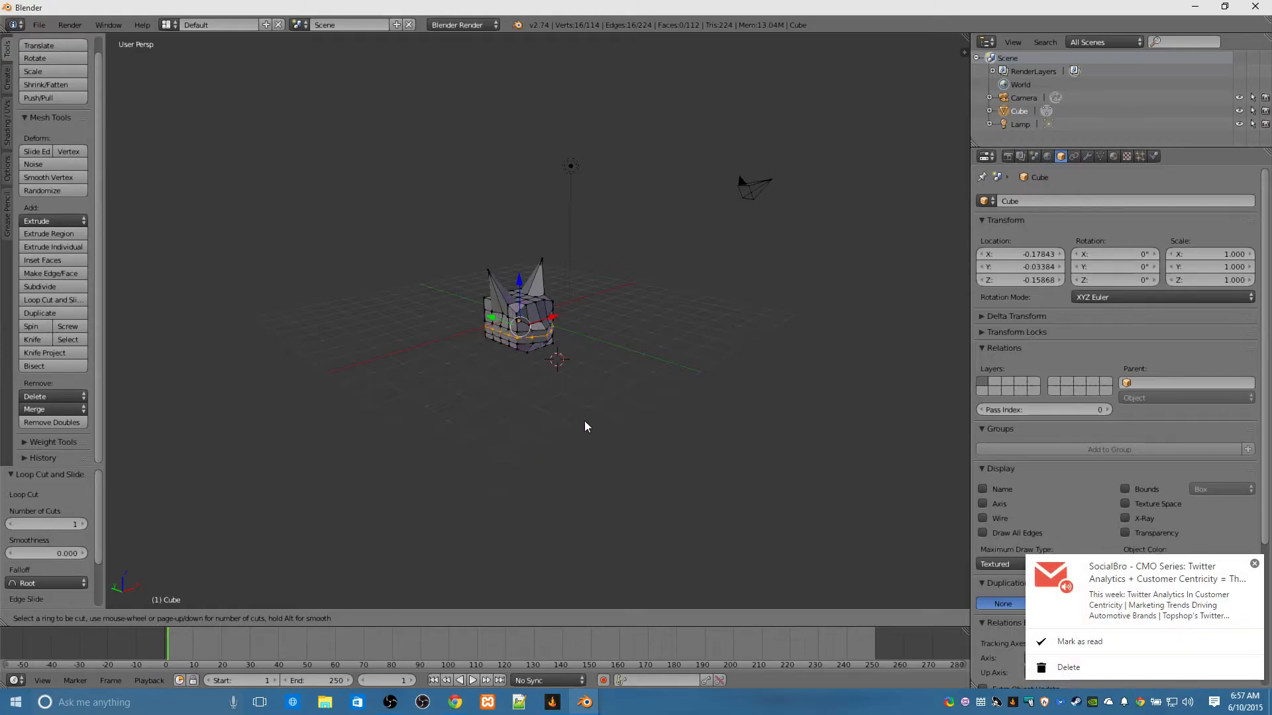
key("Escape")
middle_click_drag(572, 428, 534, 439)
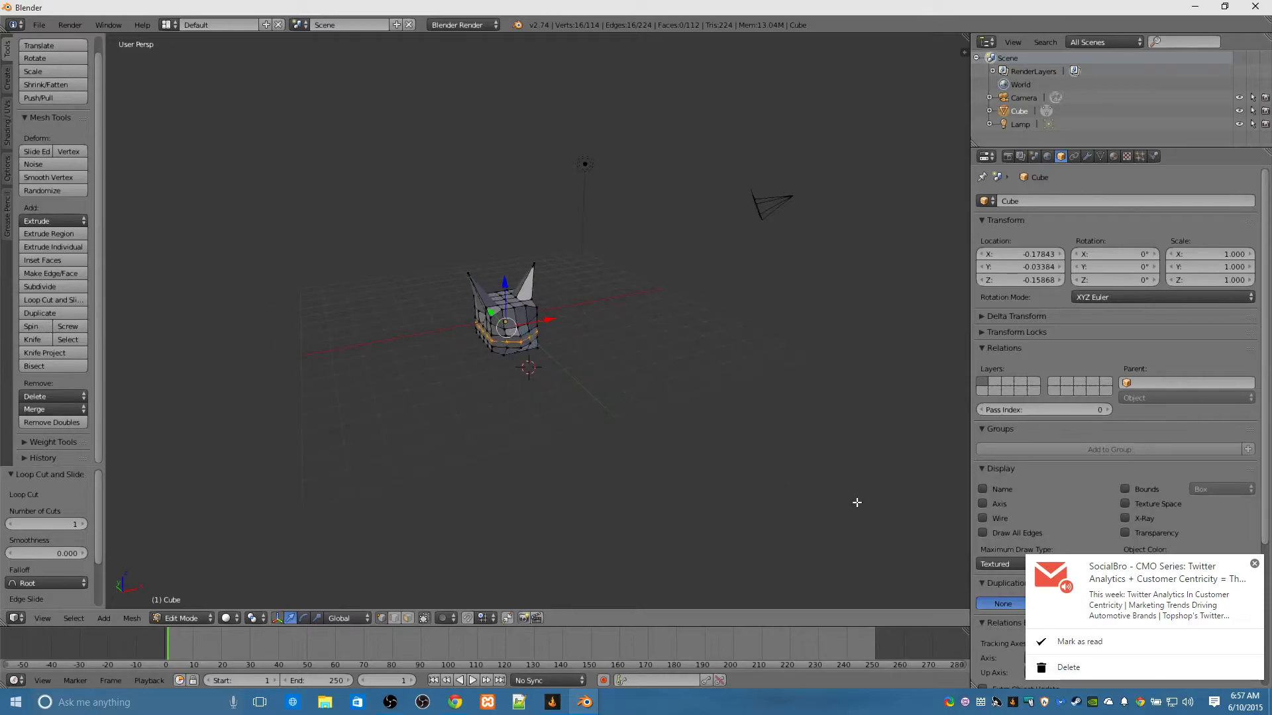
left_click(1254, 563)
middle_click_drag(673, 406, 571, 414)
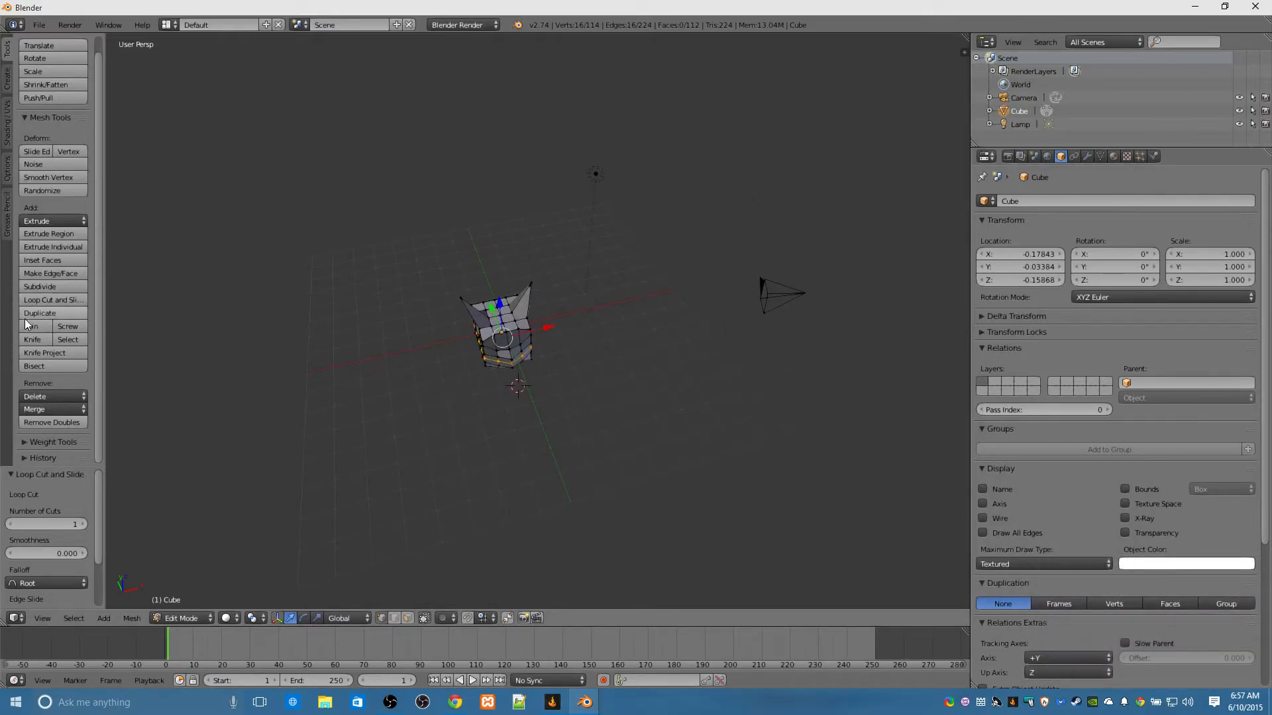
Add a vertical loop cut running across the cube's front and top, sliding it sideways.
left_click(37, 299)
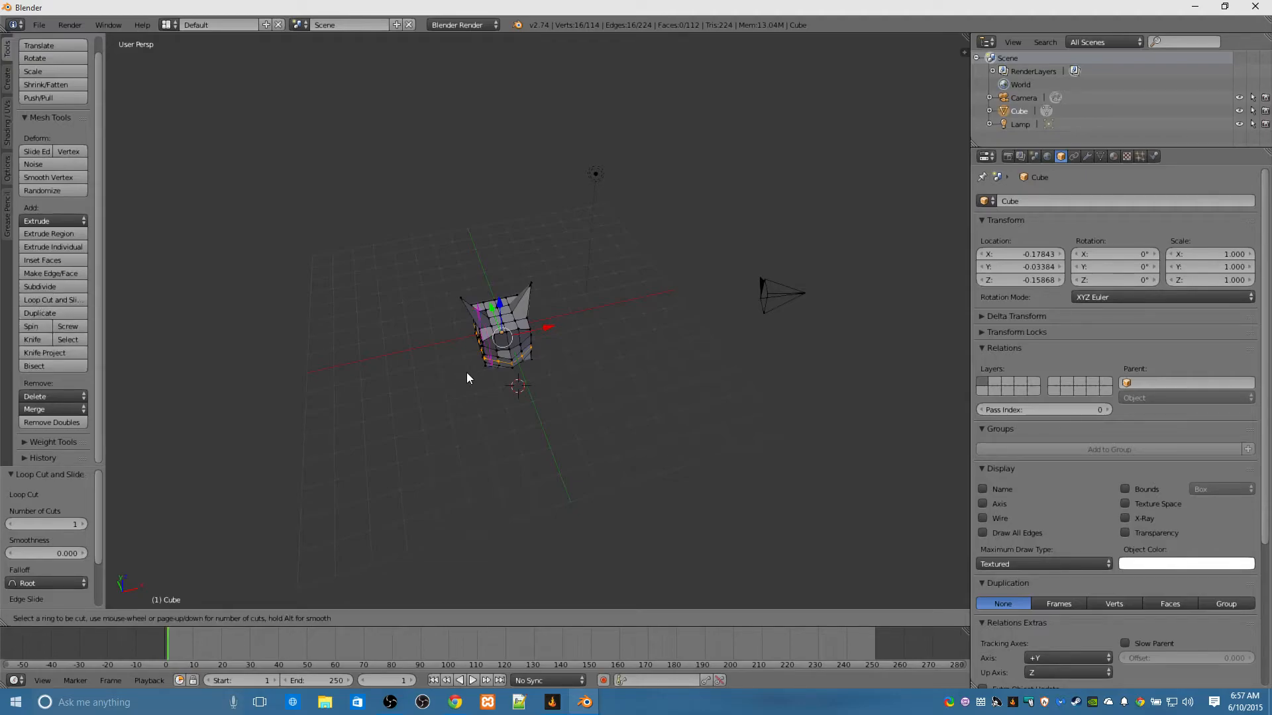
left_click(510, 361)
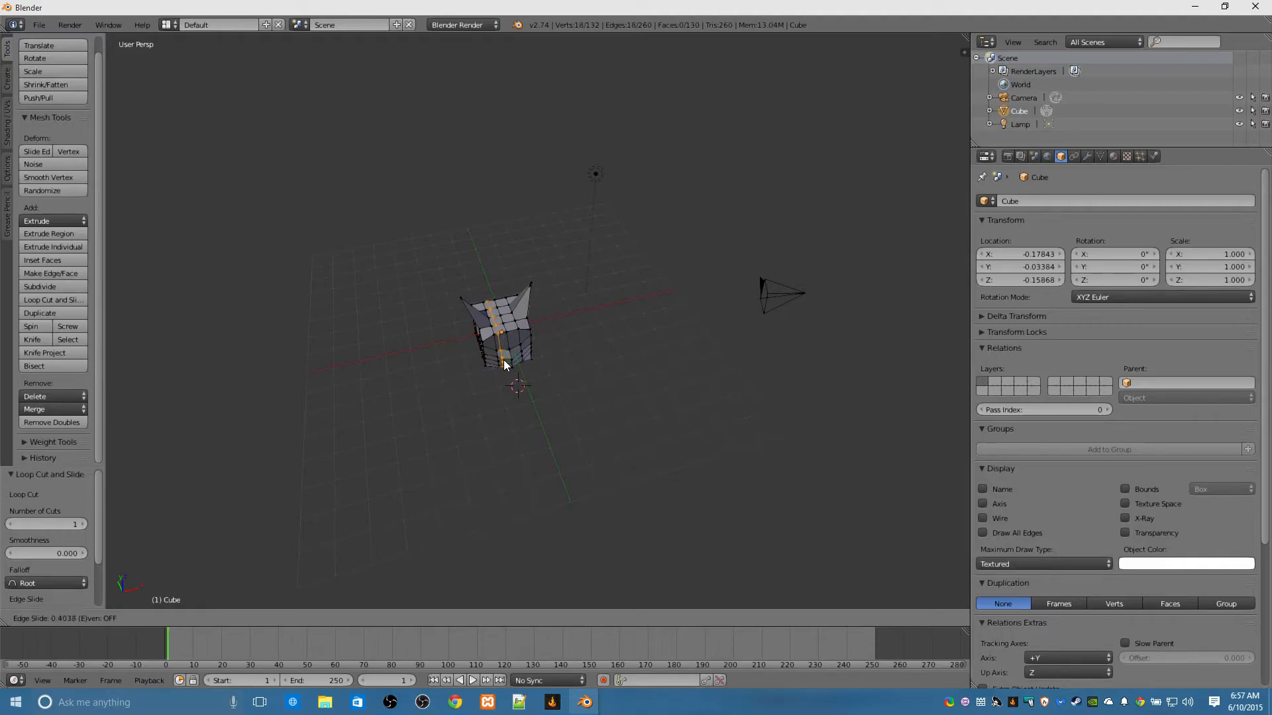
left_click(507, 361)
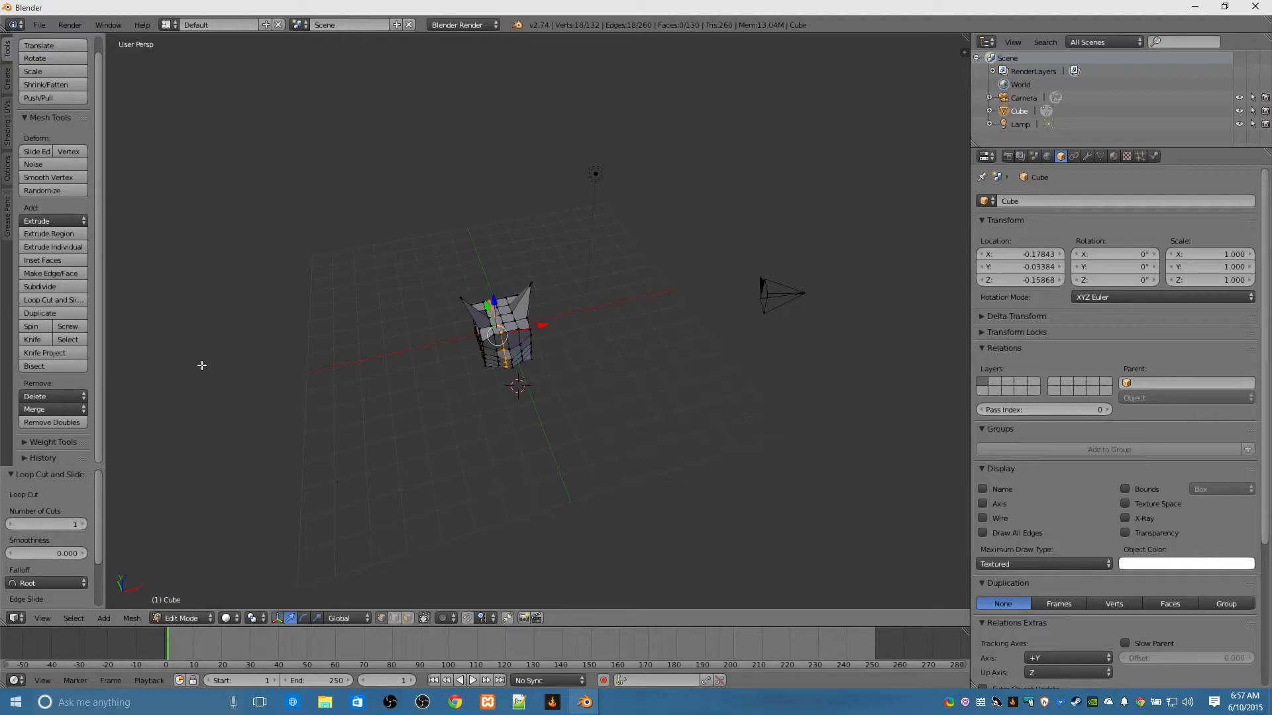
Duplicate the selected edge loop about 6.30 along X, -1.14 along Y and 0.77 along Z, and move the copy closer to the cube.
left_click(42, 313)
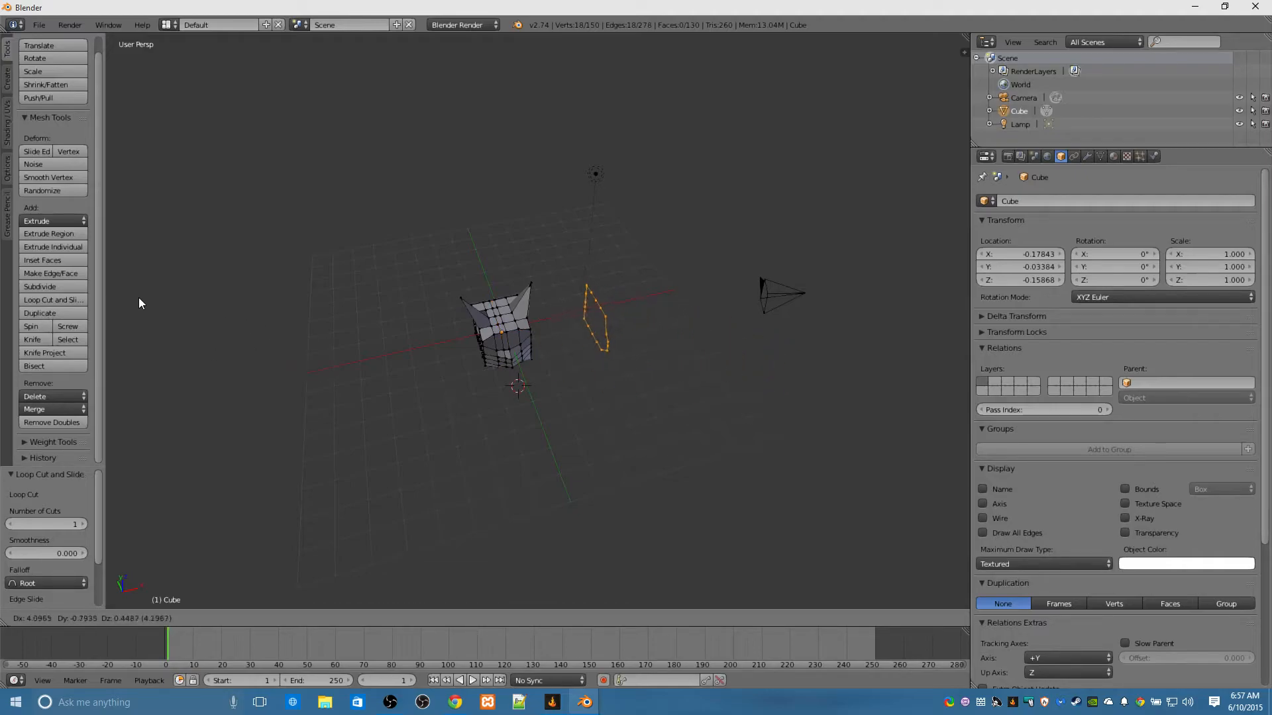
left_click(193, 286)
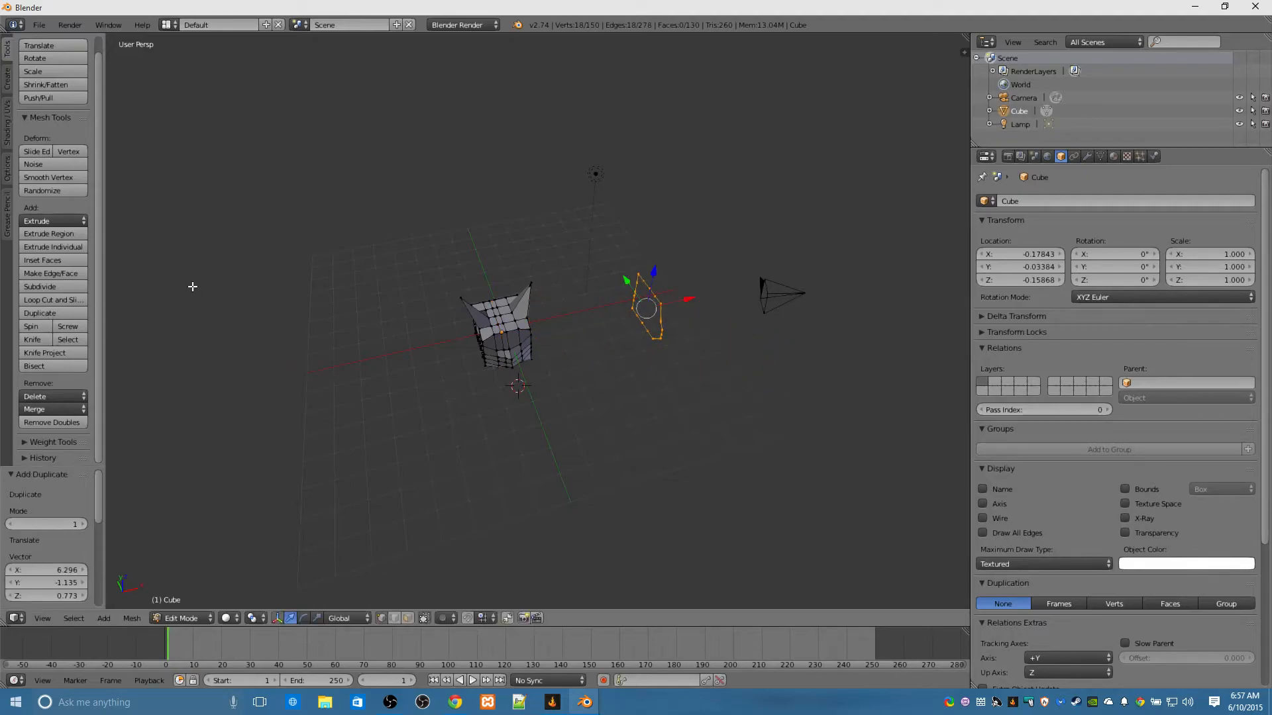
left_click_drag(691, 308, 556, 323)
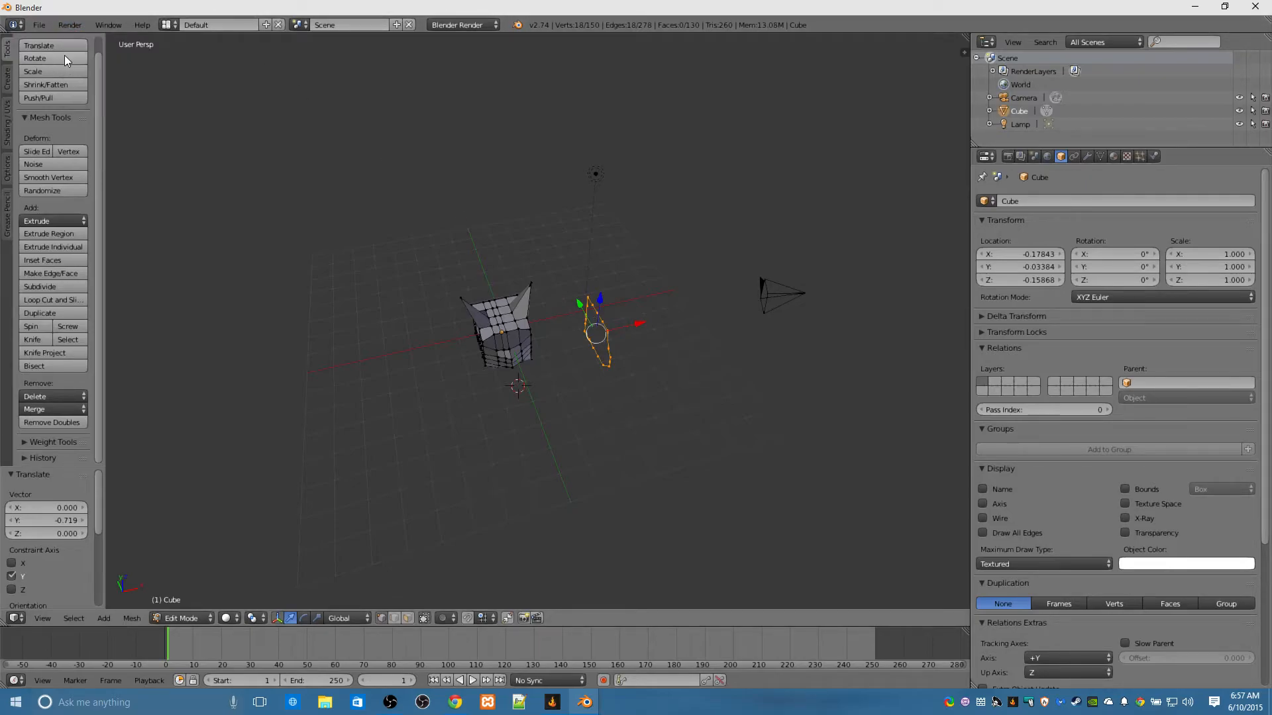
Undo the edge loop's moves and duplication as well as the vertical loop cut.
key("ctrl+s")
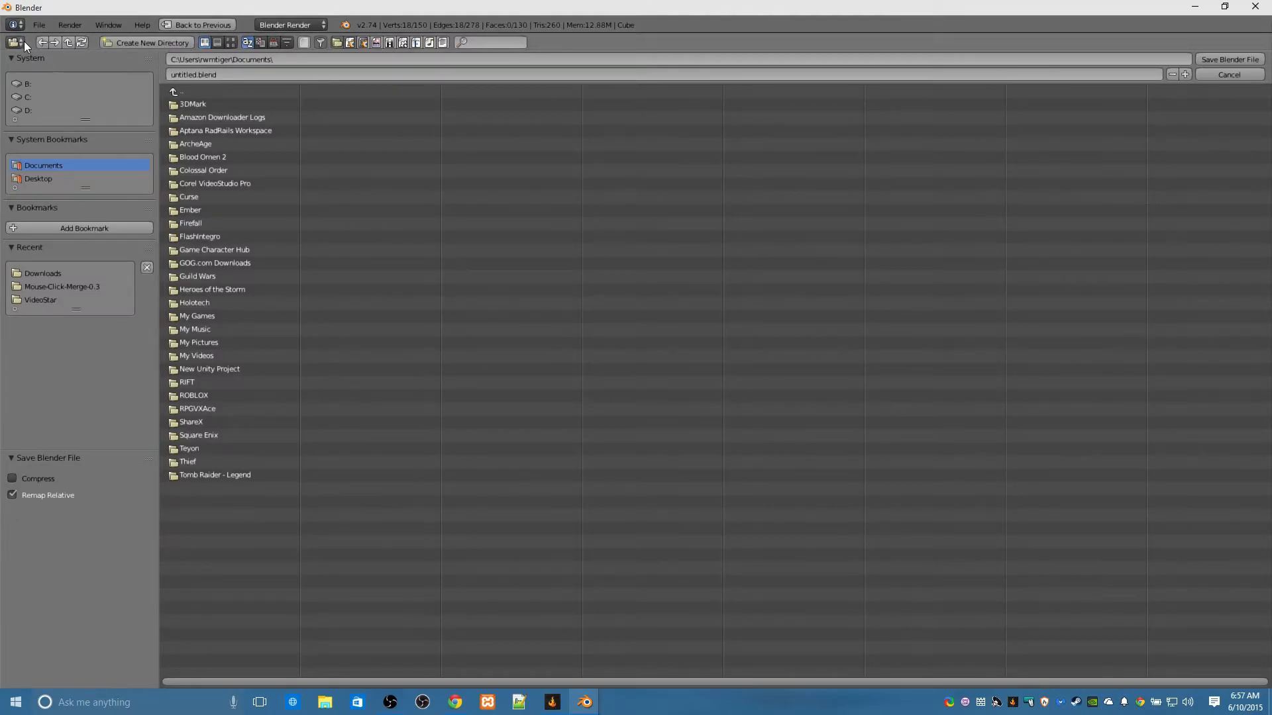
key("Escape")
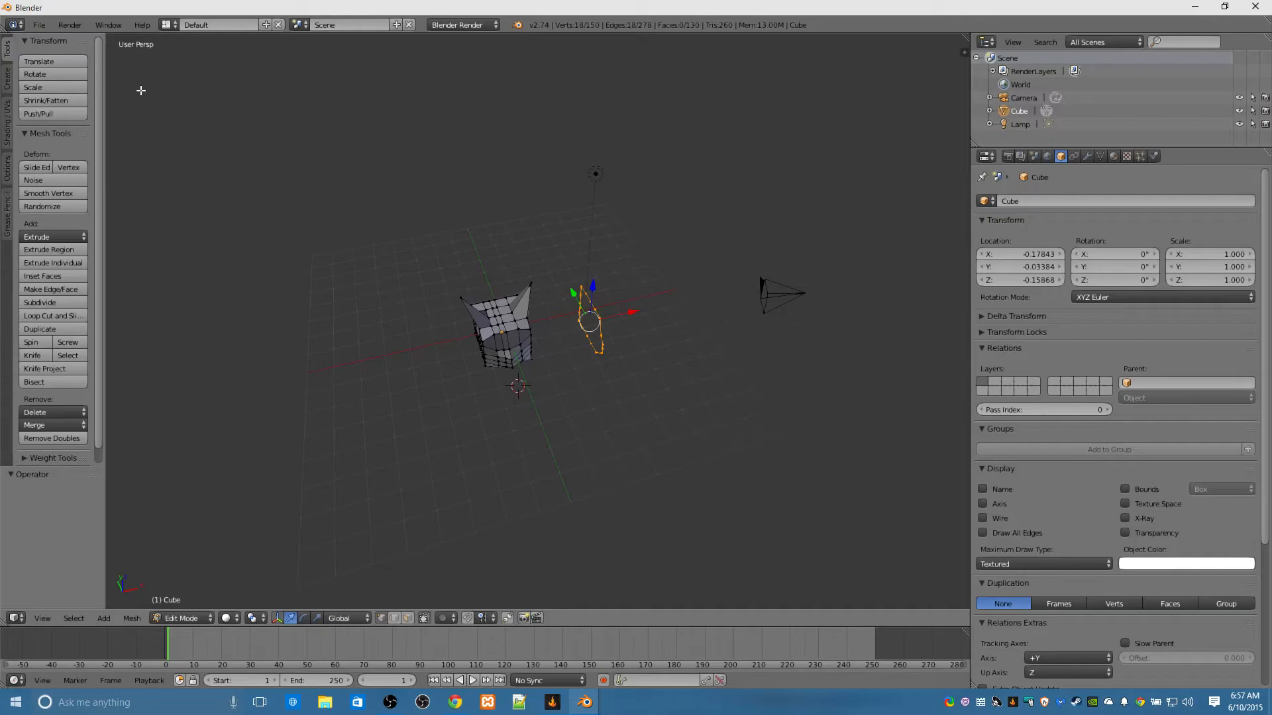
key("ctrl+z")
key("ctrl+z")
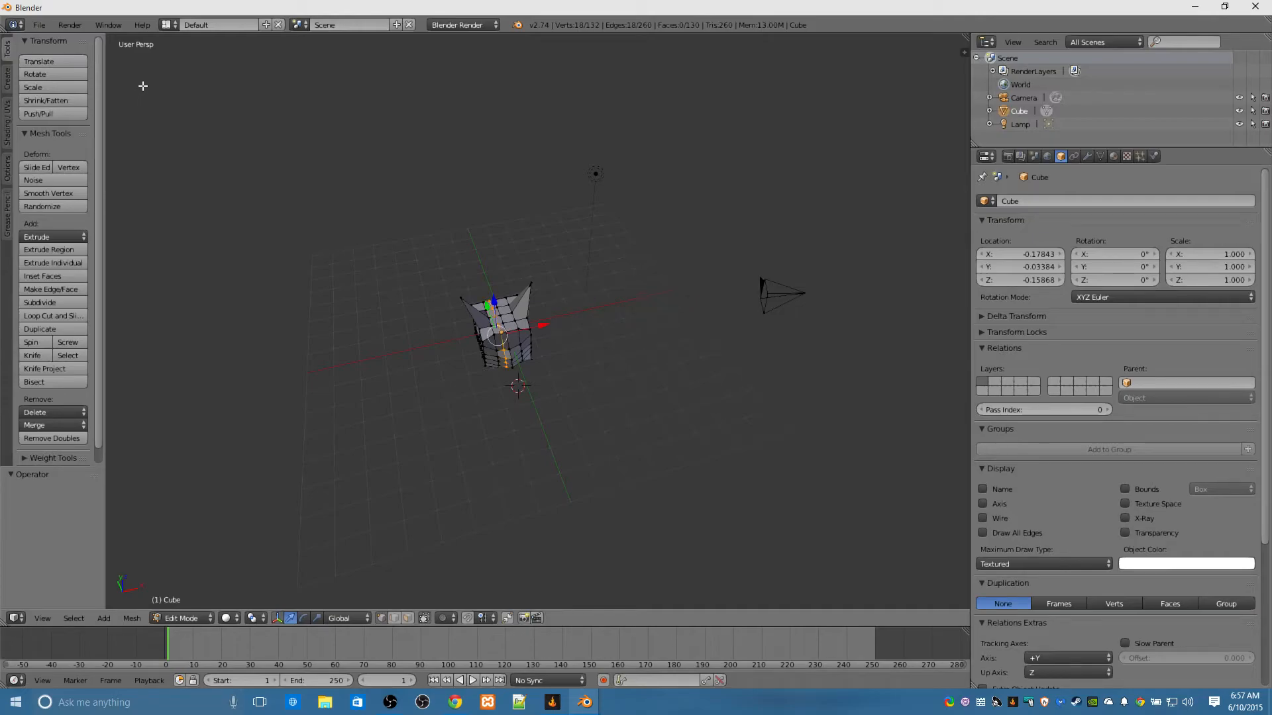
key("ctrl+z")
Duplicate the whole mesh about 4.06 along X, -1.13 along Y and 0.11 along Z, and deselect everything.
key("a")
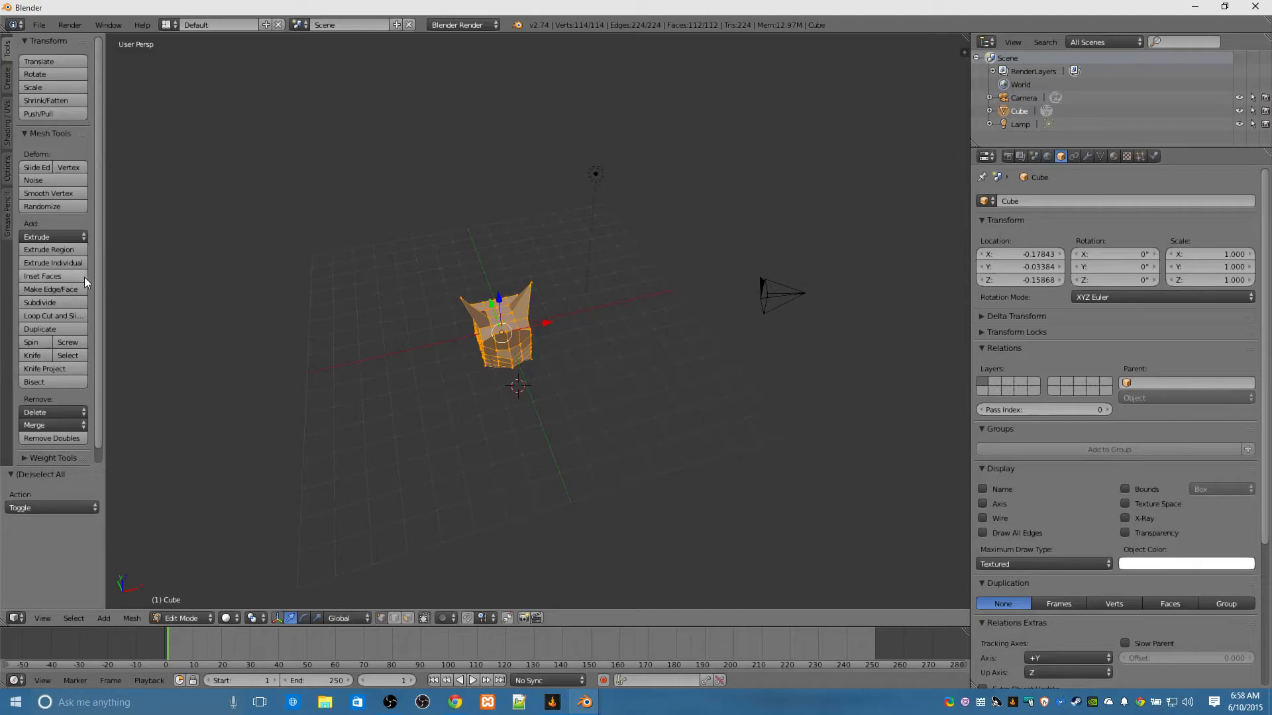
left_click(49, 328)
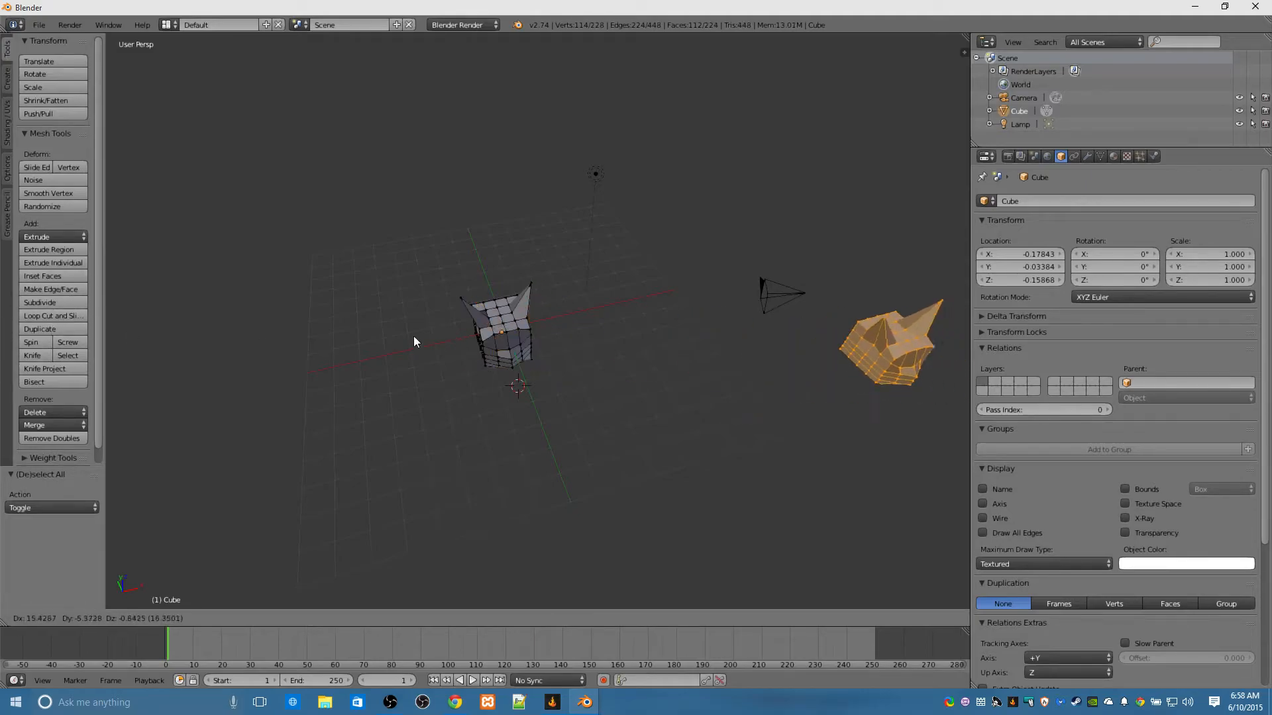
left_click(150, 321)
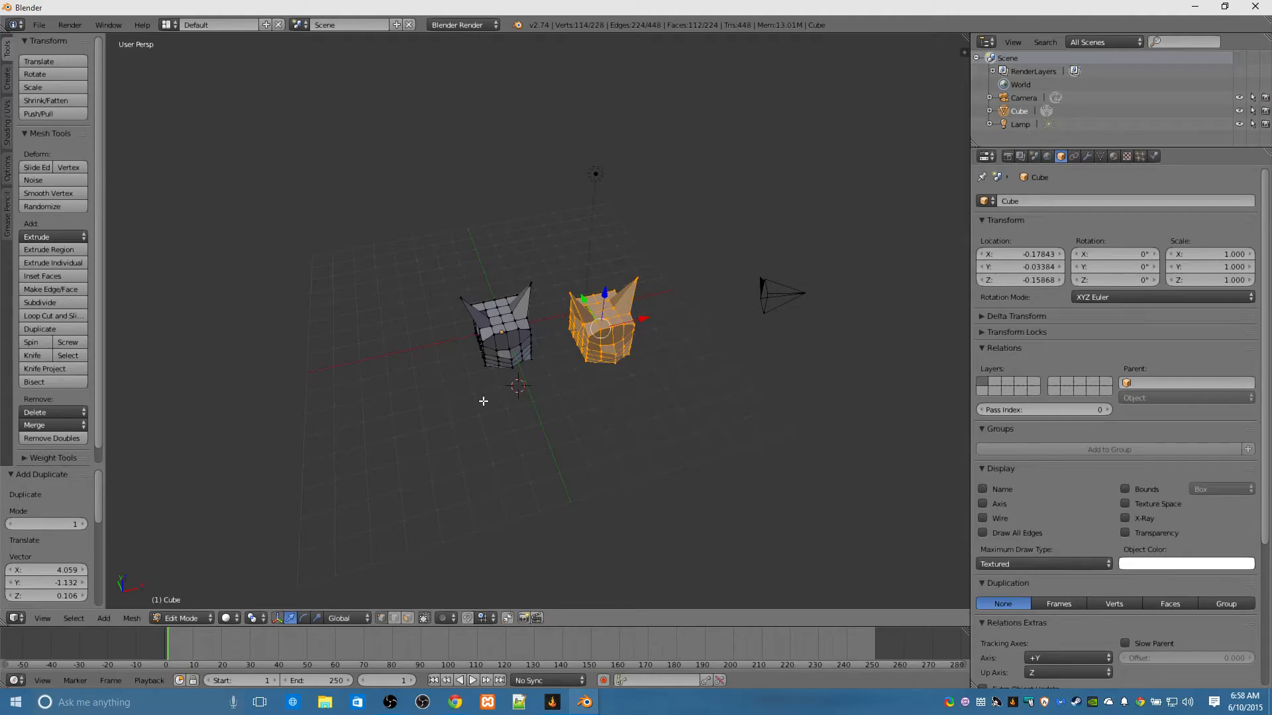
key("a")
middle_click_drag(579, 360, 617, 306)
middle_click_drag(636, 292, 483, 337)
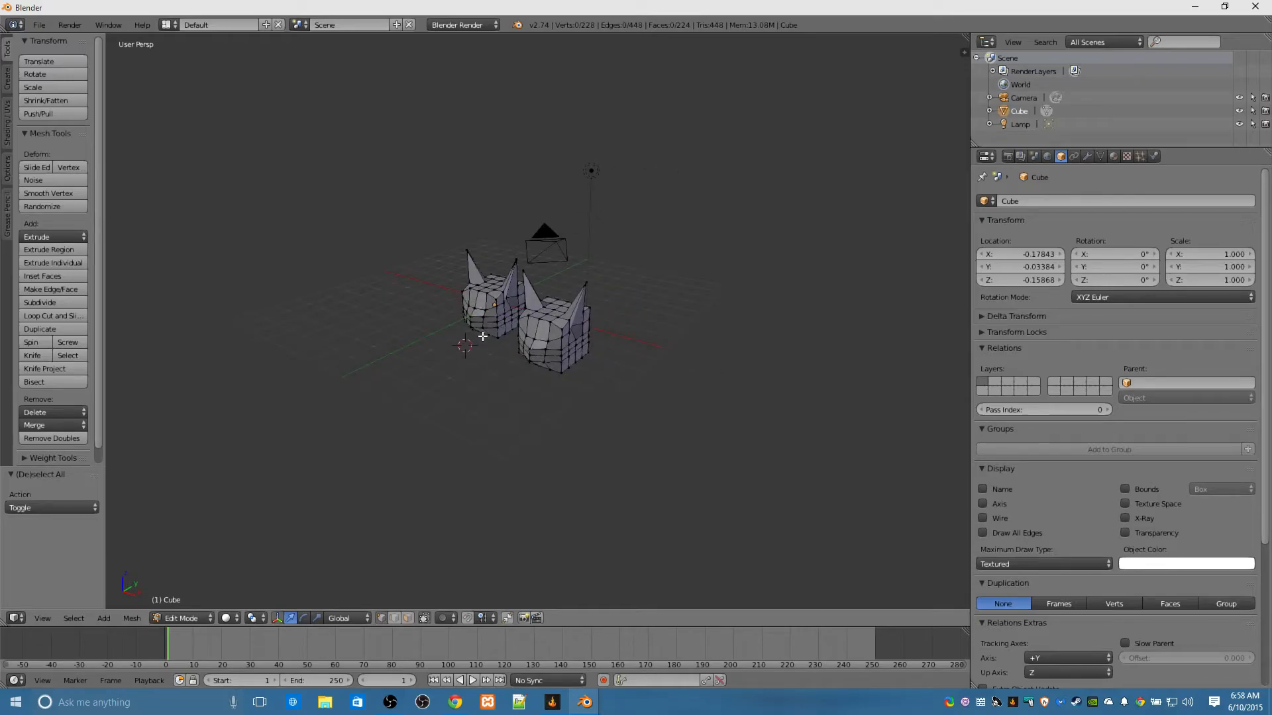
Switch to Object Mode to view both heads as solid objects, and return to Edit Mode.
left_click(162, 622)
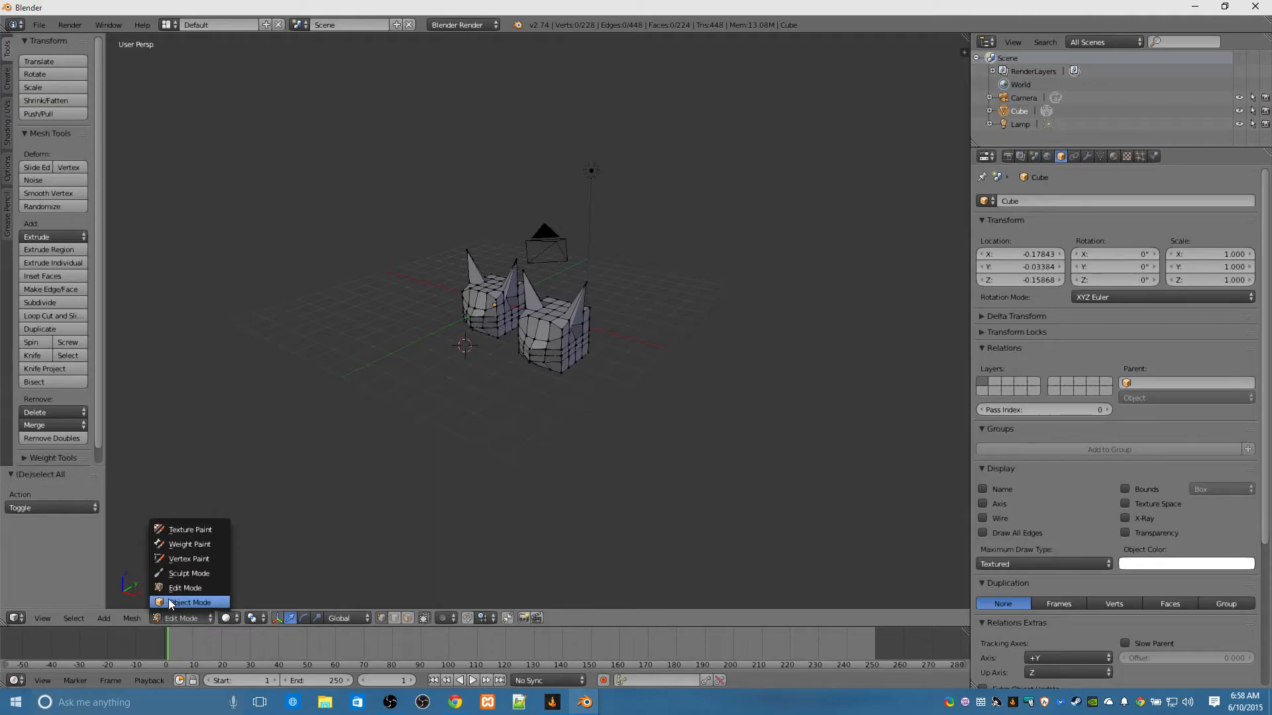
left_click(170, 601)
middle_click_drag(420, 515, 455, 536)
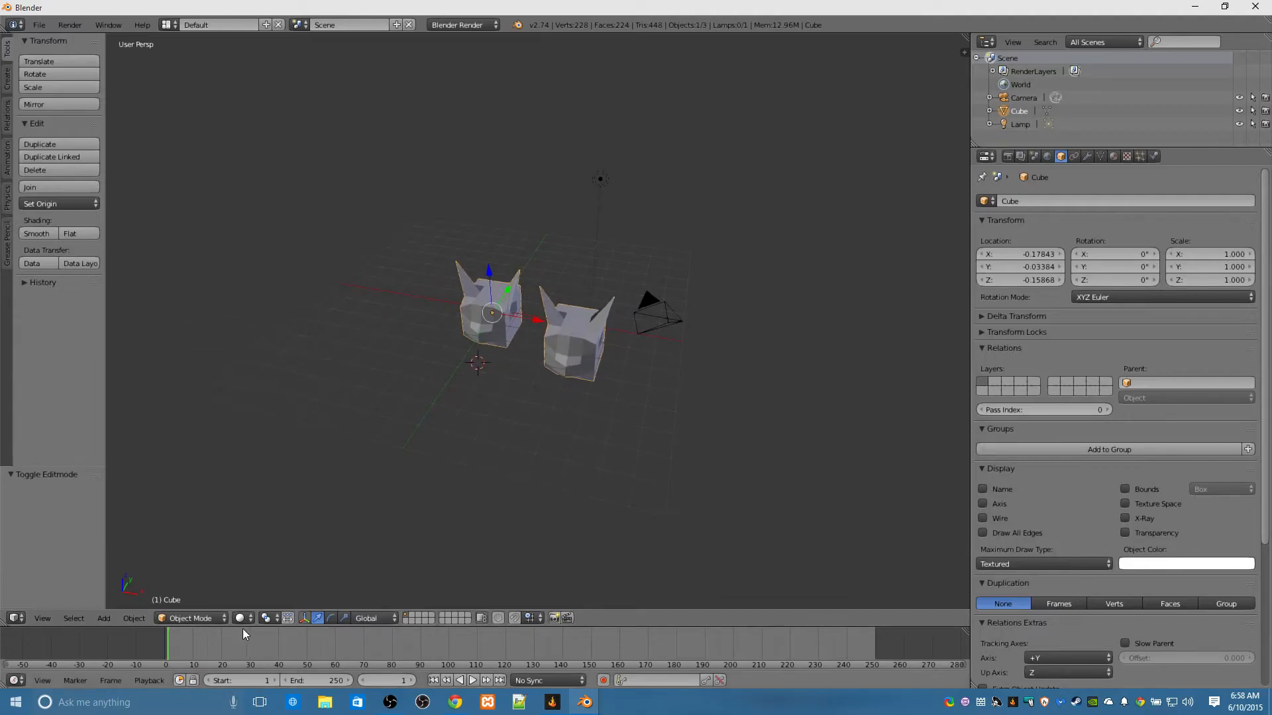
left_click(213, 618)
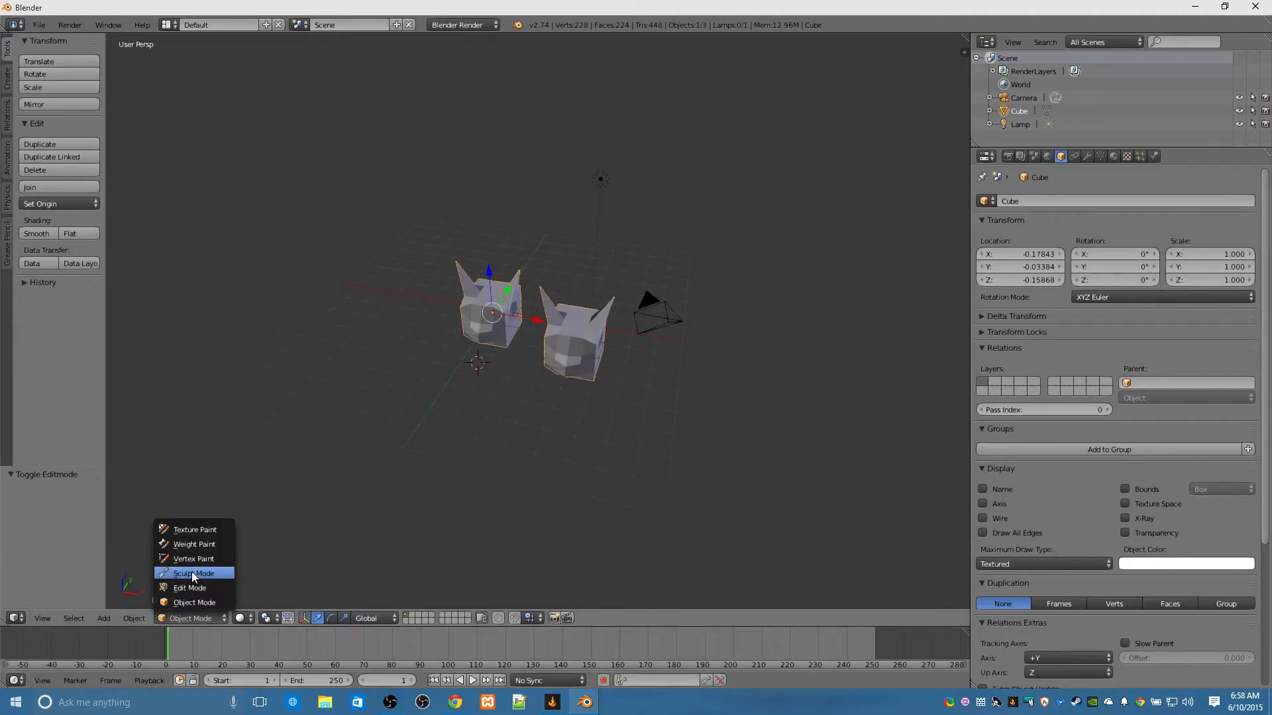
left_click(194, 604)
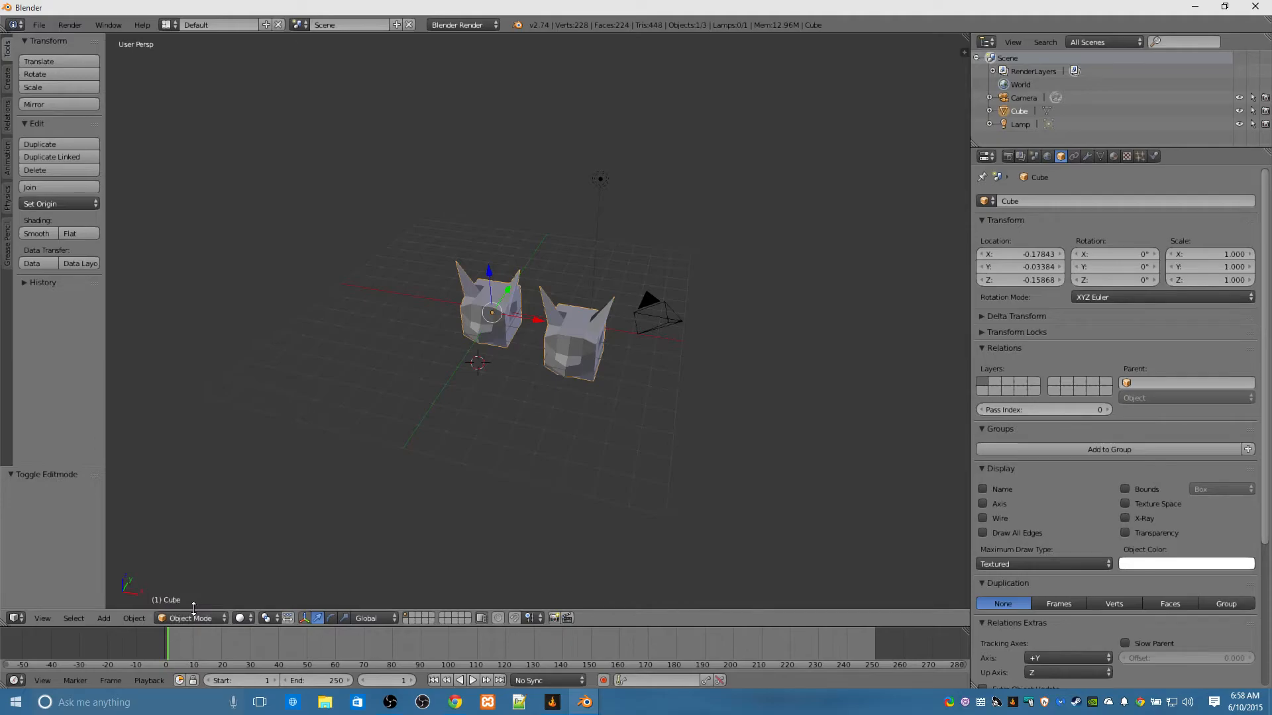
left_click(191, 618)
left_click(179, 588)
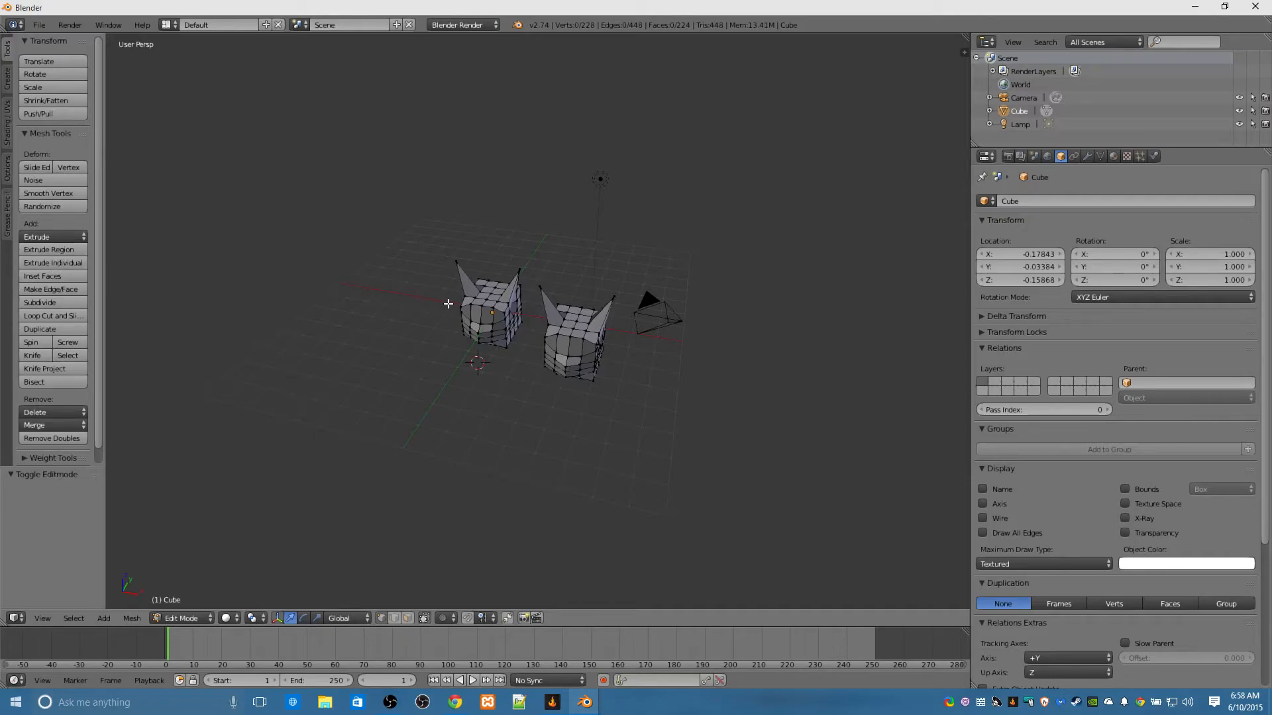
Extrude three neighbouring vertices on the original head's upper front edge as a region, about -1.08 along X, -0.73 along Y and -0.53 along Z.
right_click(489, 312)
right_click(484, 306, "shift")
right_click(474, 303, "shift")
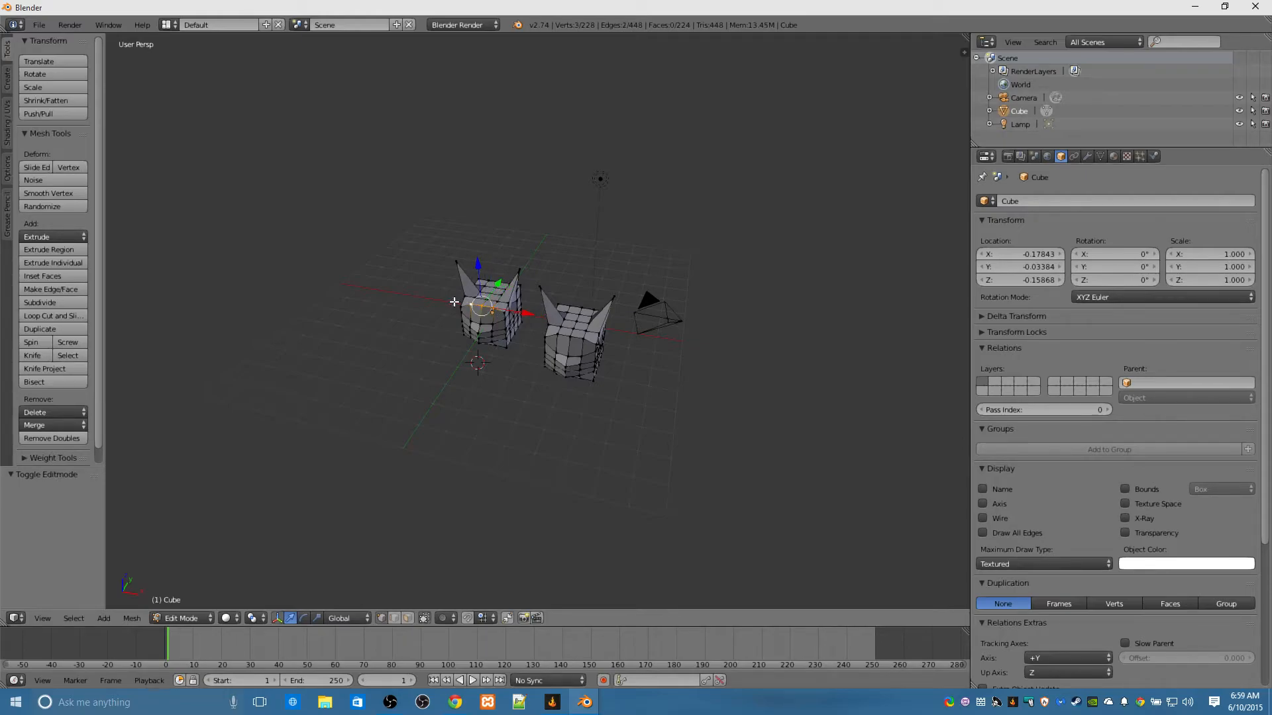
left_click(36, 249)
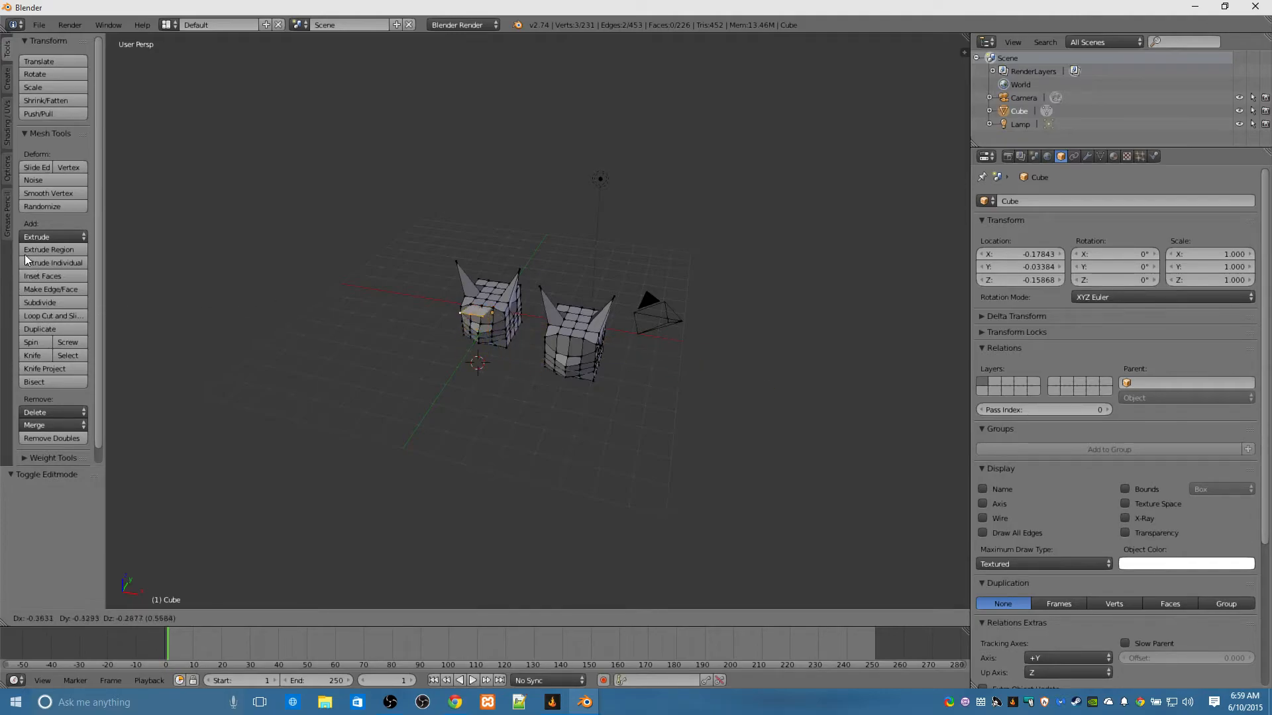
left_click(9, 269)
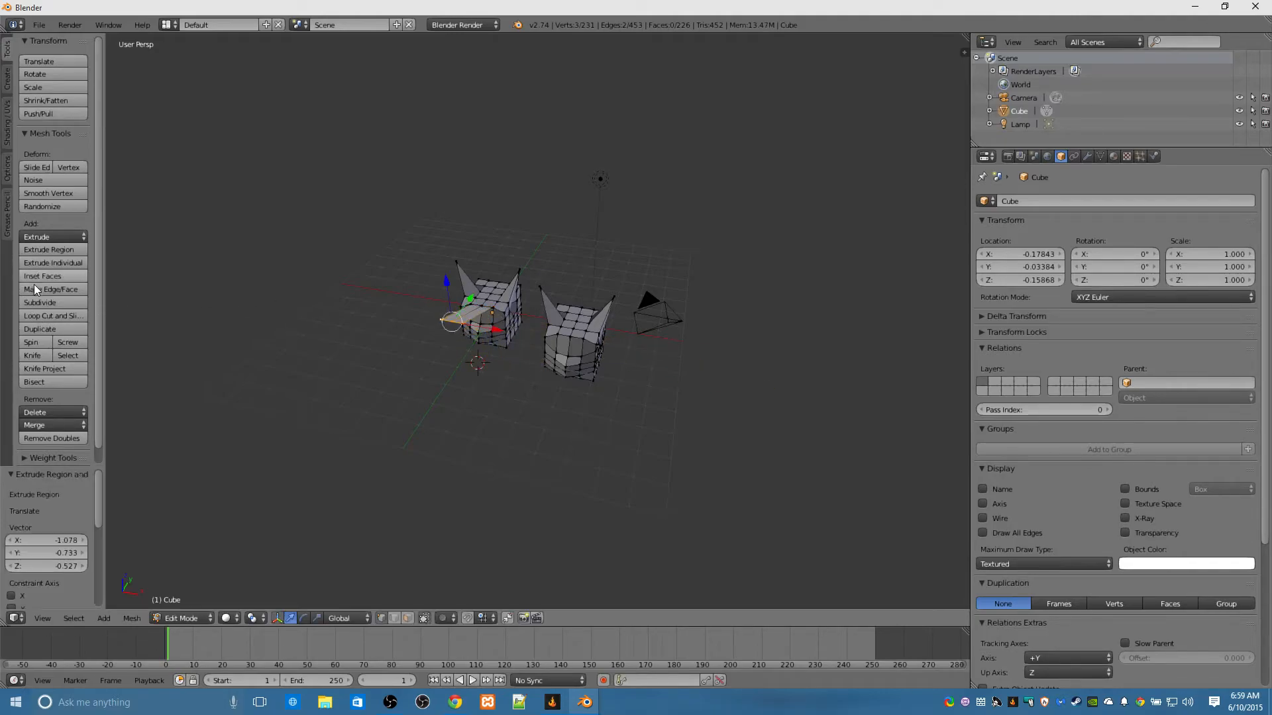
Move the extruded edges back toward the head's middle, about 0.21 along X, and raise them about 0.33 along Z.
middle_click_drag(348, 411, 397, 419)
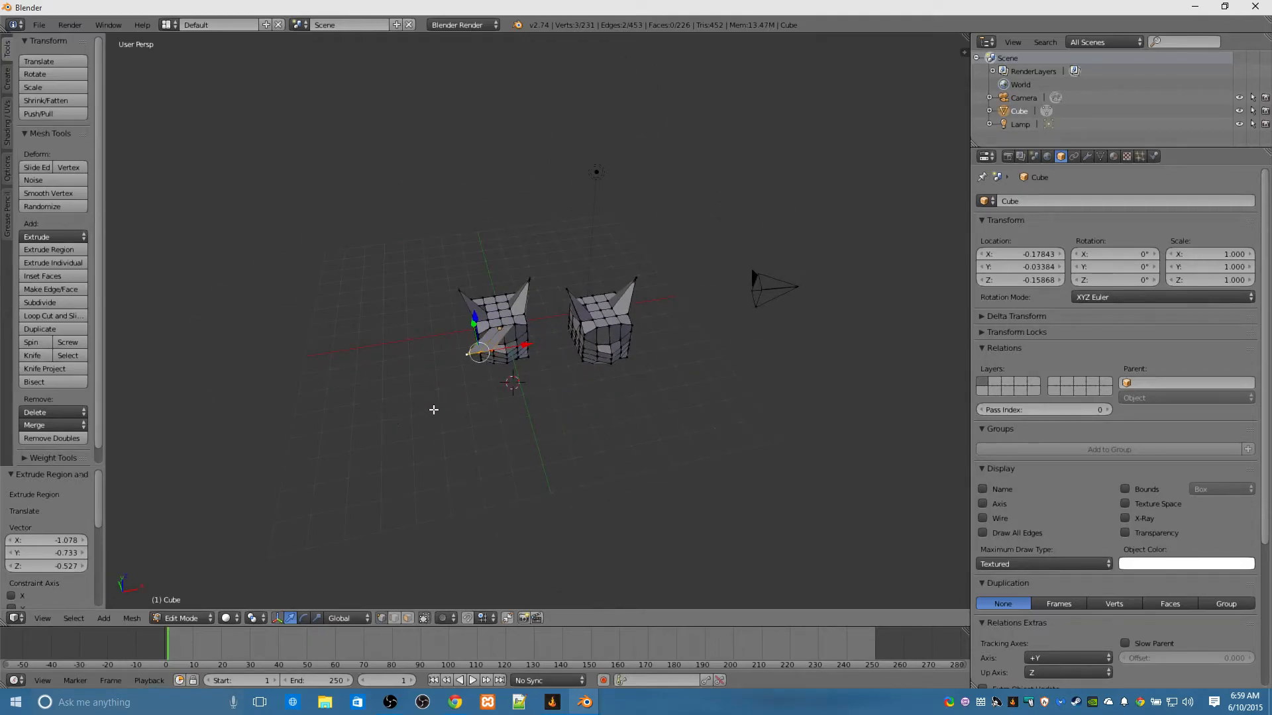
left_click_drag(523, 348, 553, 345)
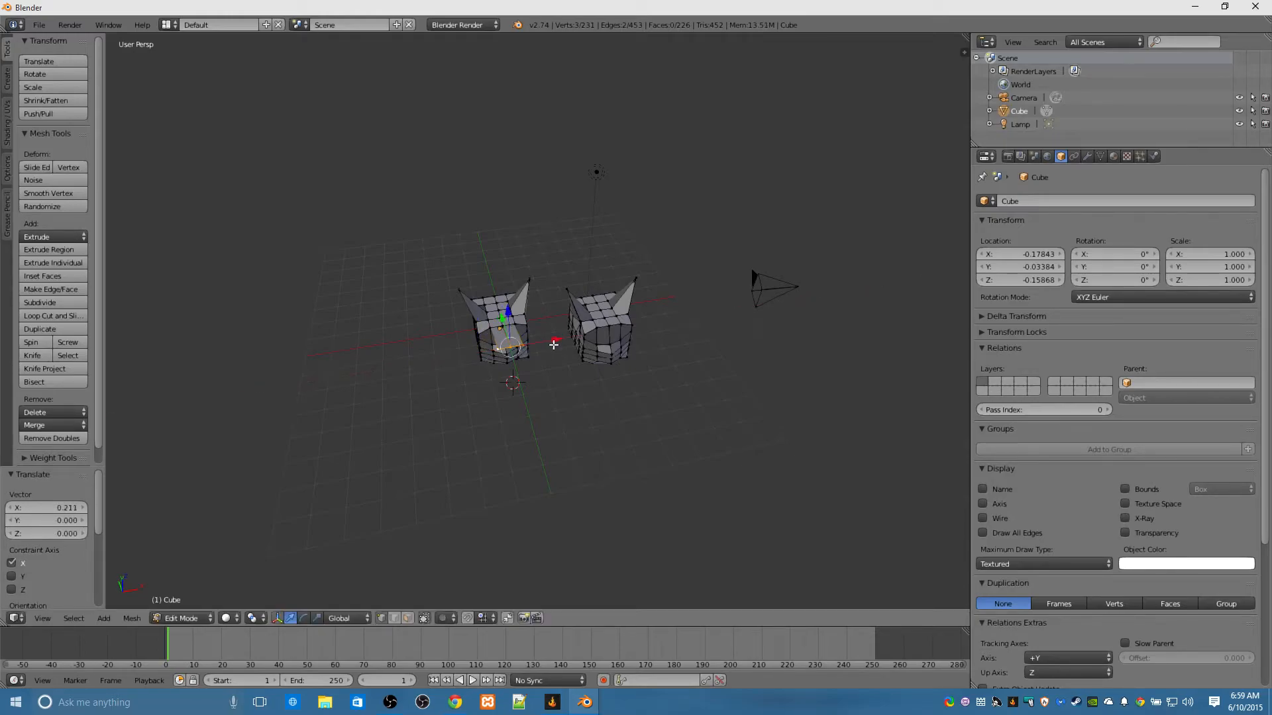
middle_click_drag(454, 377, 576, 314)
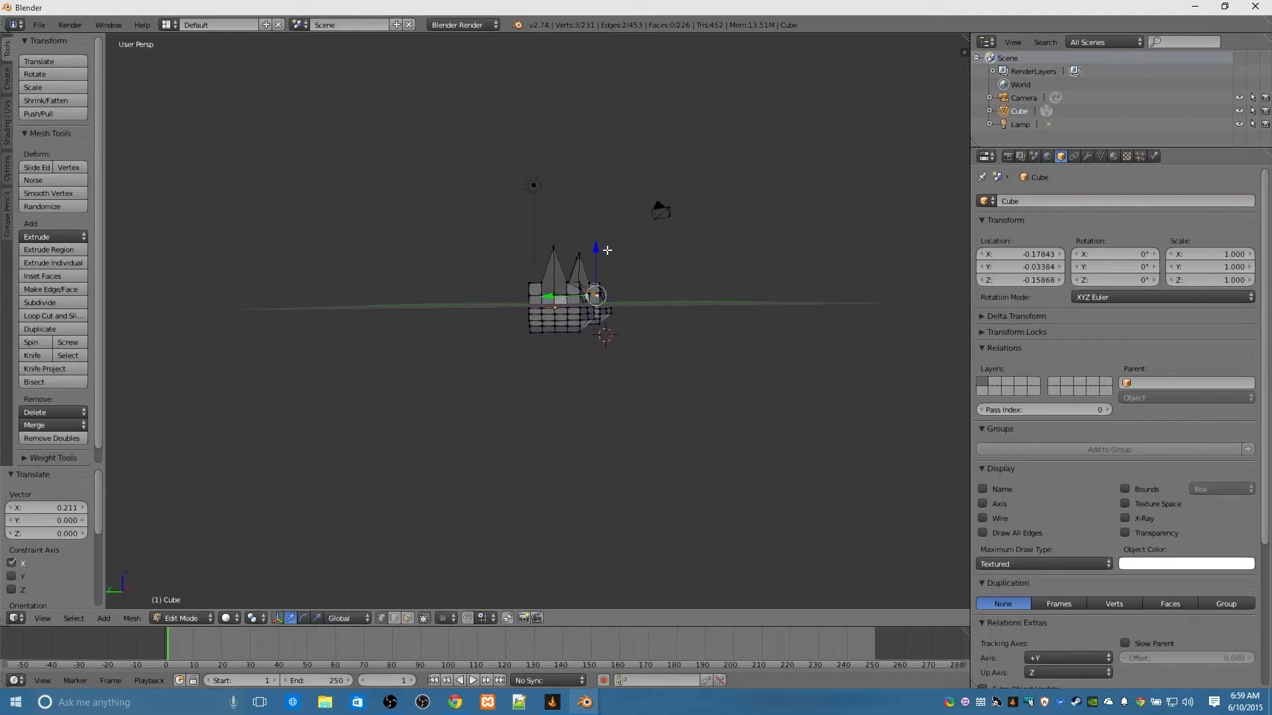
left_click_drag(597, 252, 601, 245)
Extrude the three selected vertices individually, about 0.04 along X, -0.64 along Y and -0.29 along Z.
middle_click_drag(627, 295, 508, 440)
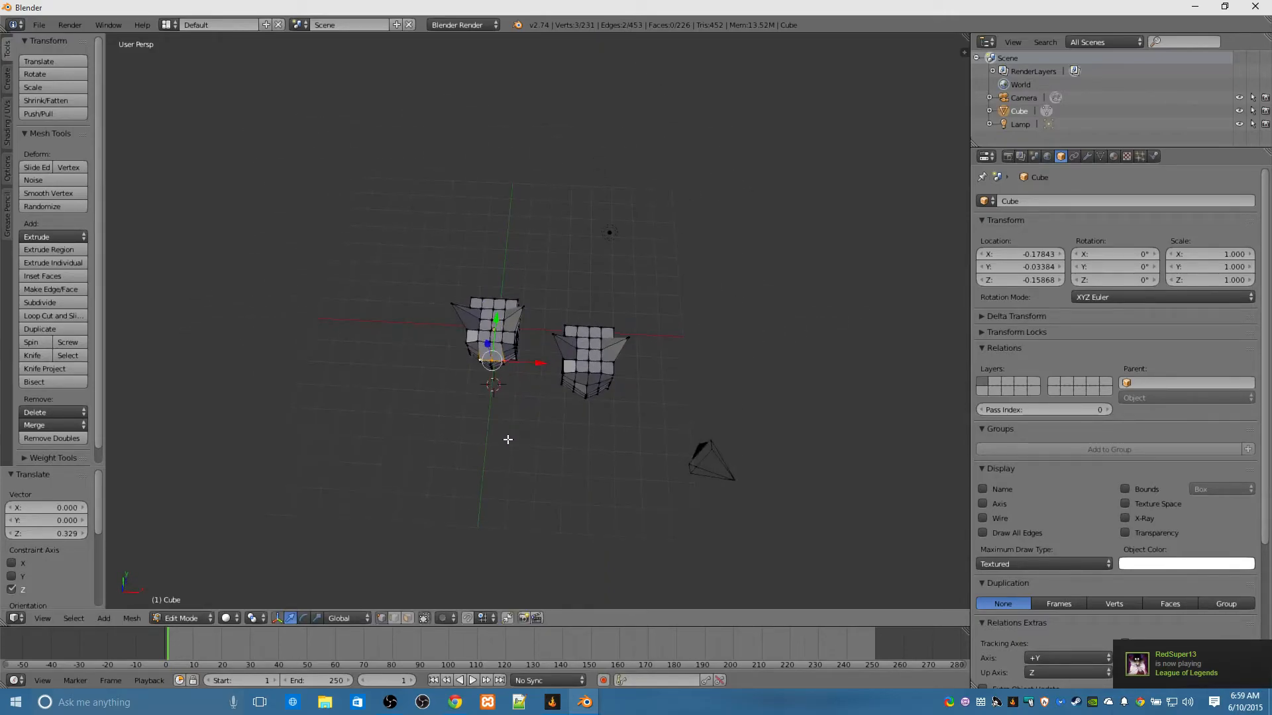
left_click(53, 262)
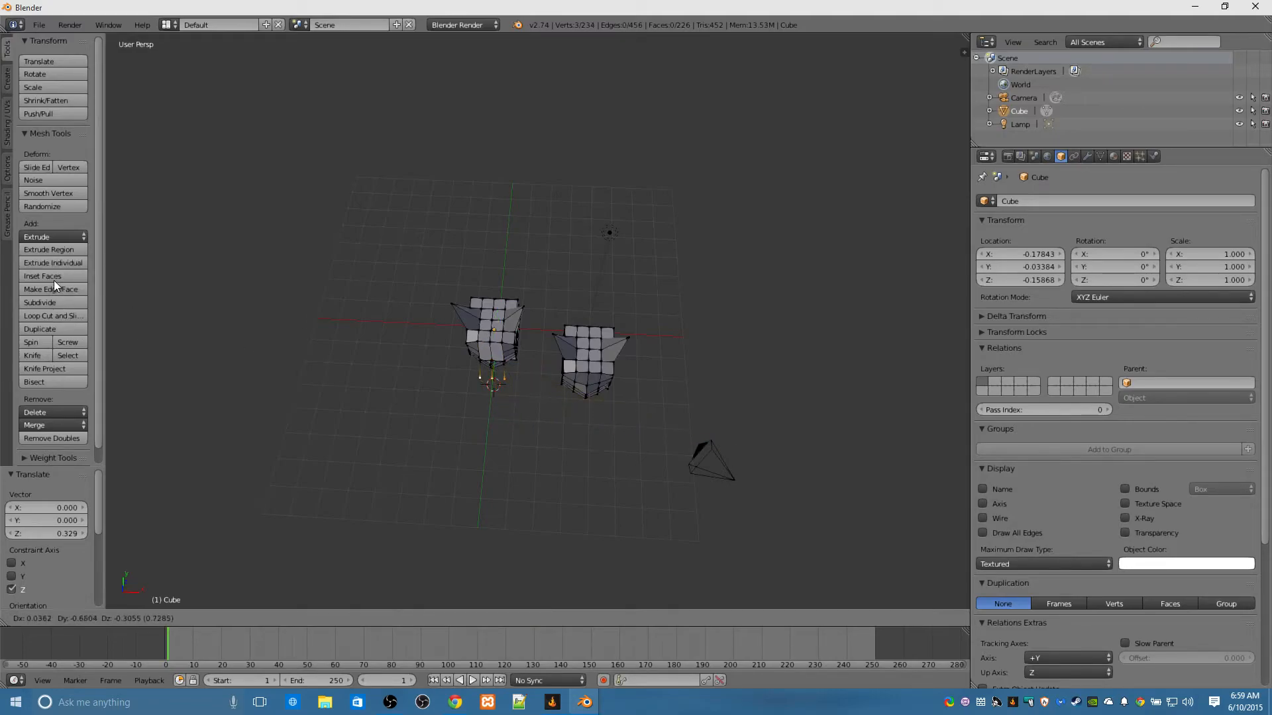
left_click(54, 281)
mouse_move(318, 454)
middle_mouse_down()
mouse_move(352, 388)
mouse_move(395, 358)
mouse_move(438, 337)
mouse_move(500, 364)
mouse_move(454, 412)
mouse_move(314, 423)
mouse_move(267, 443)
mouse_move(275, 468)
mouse_move(306, 489)
mouse_move(330, 455)
middle_mouse_up()
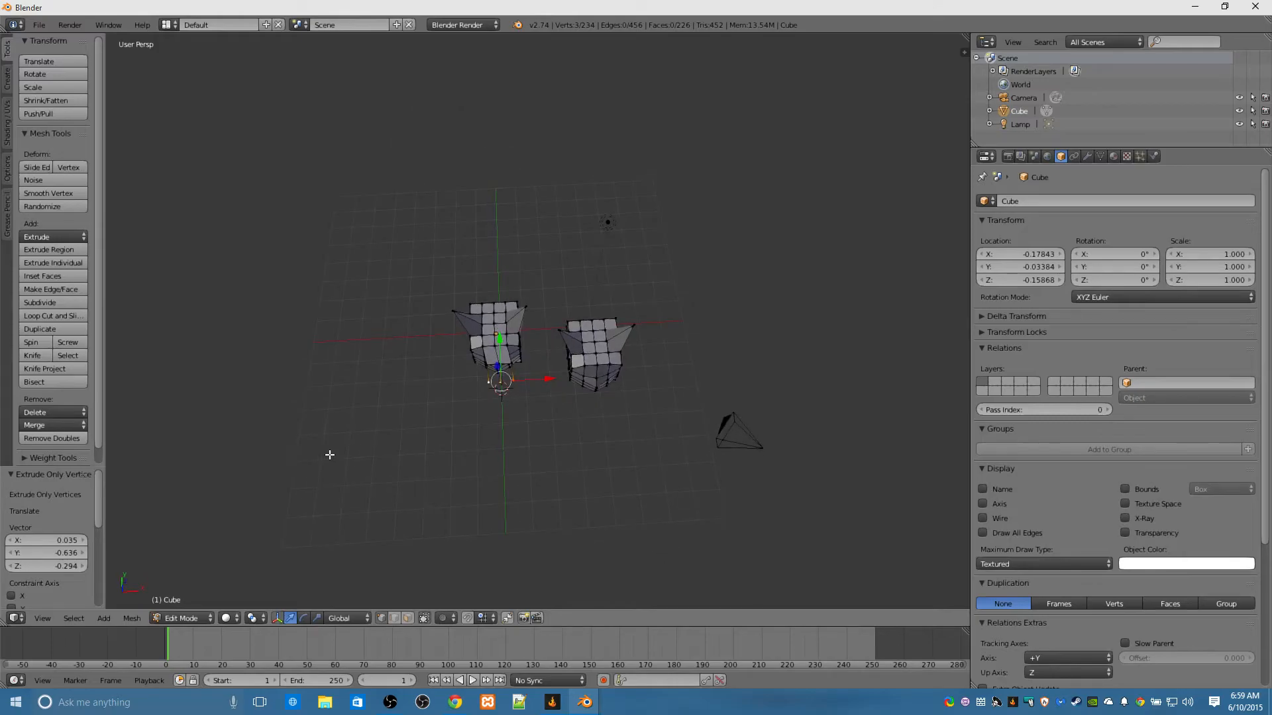
Try to inset faces on the current vertex selection with a thickness of about 18.69.
left_click(39, 276)
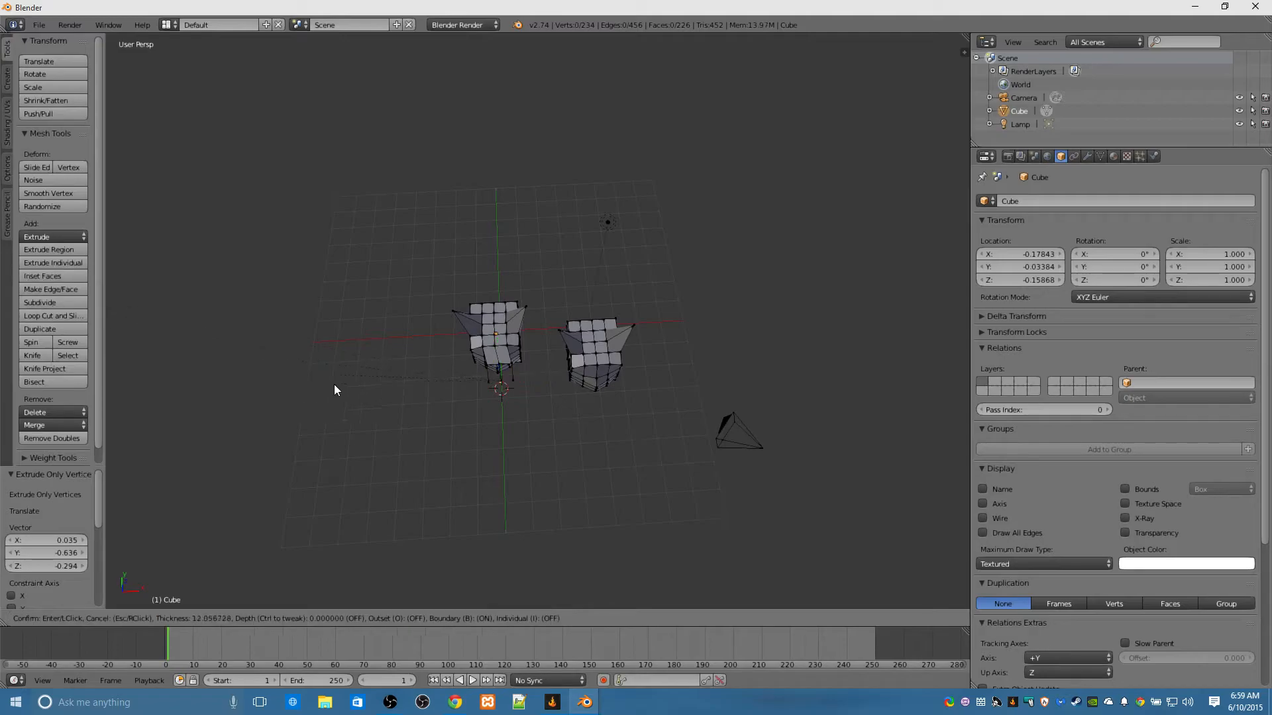
left_click(513, 380)
middle_click_drag(335, 376, 237, 357)
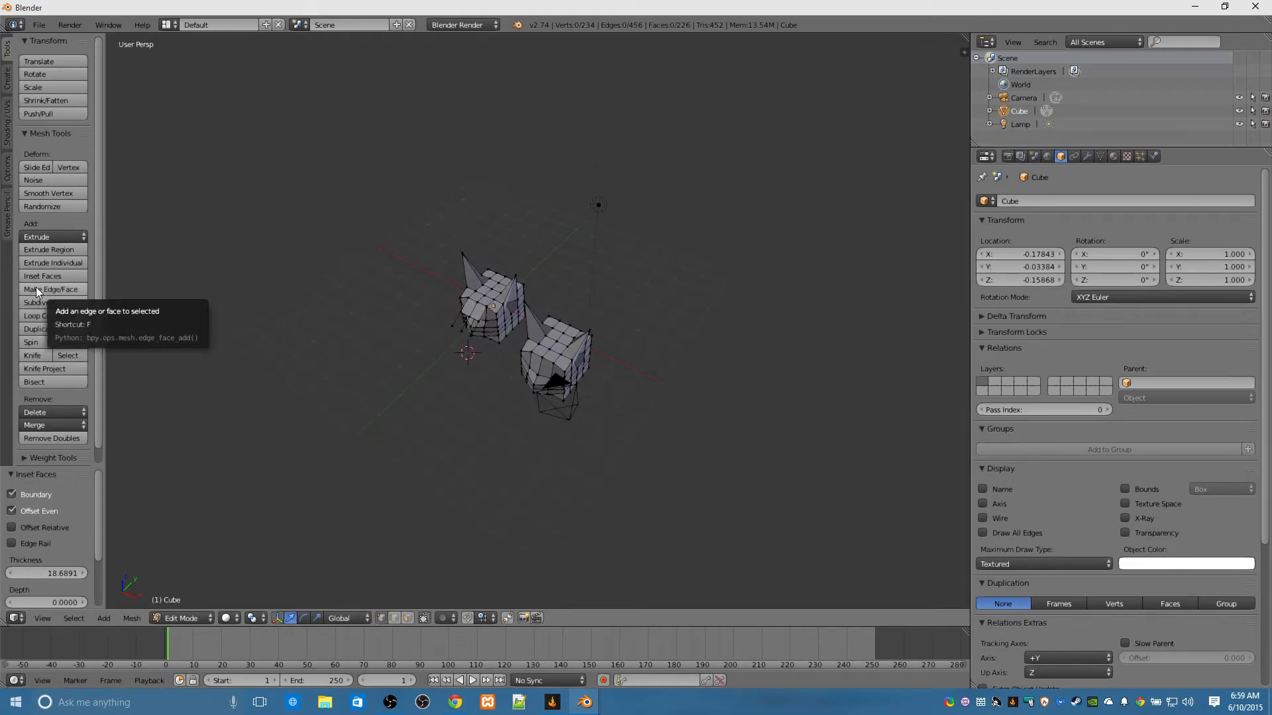
Raise one upper front vertex of the original head about 0.52 along Z, and try the Screw tool on it.
right_click(473, 301)
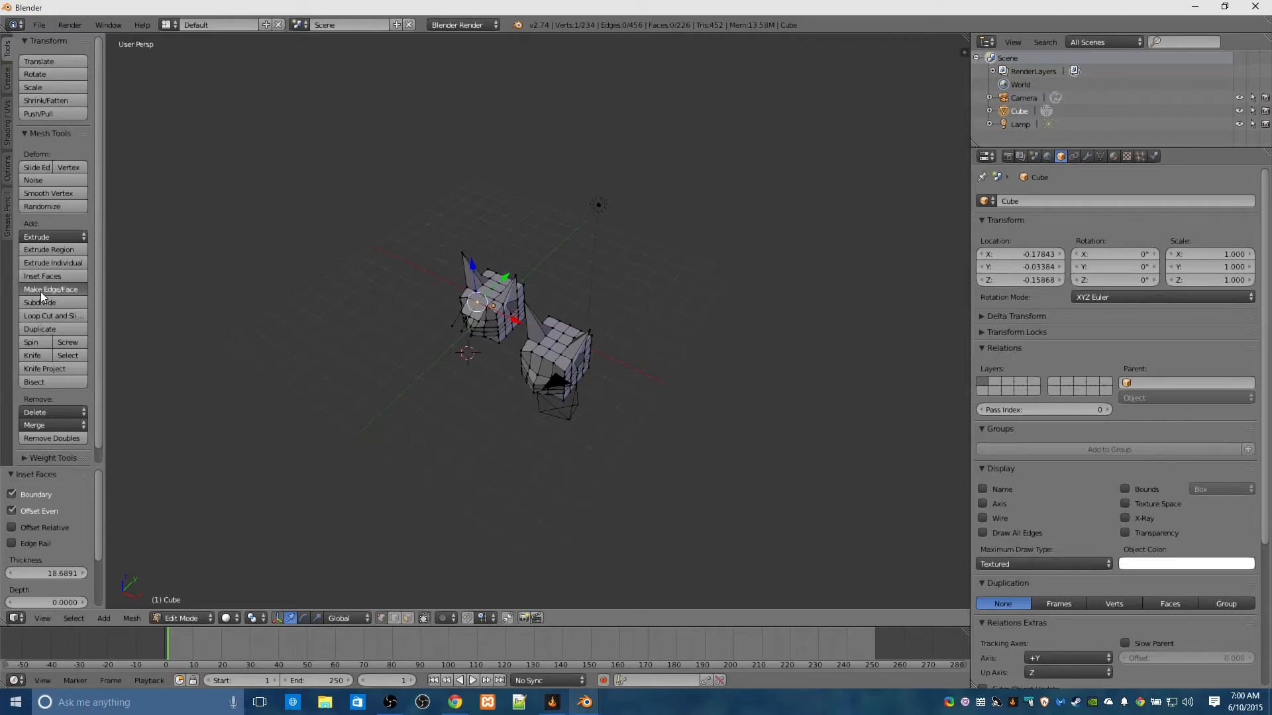
left_click_drag(473, 268, 478, 258)
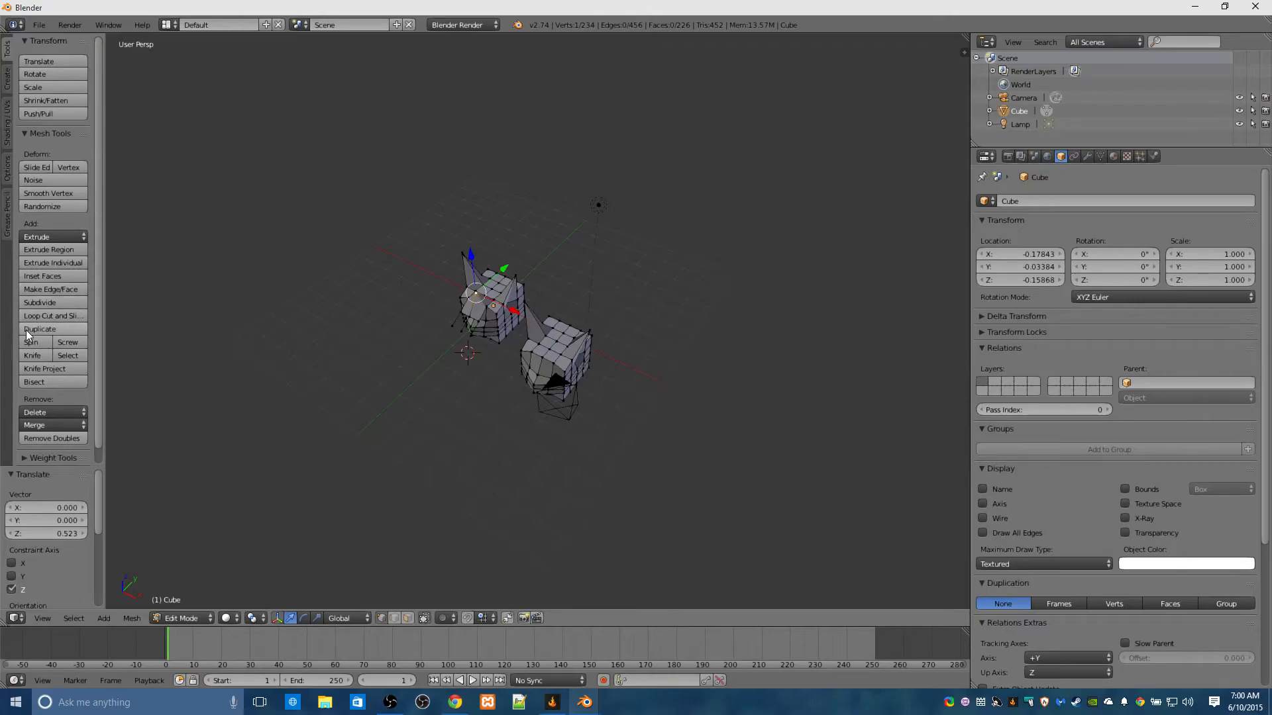
left_click(78, 343)
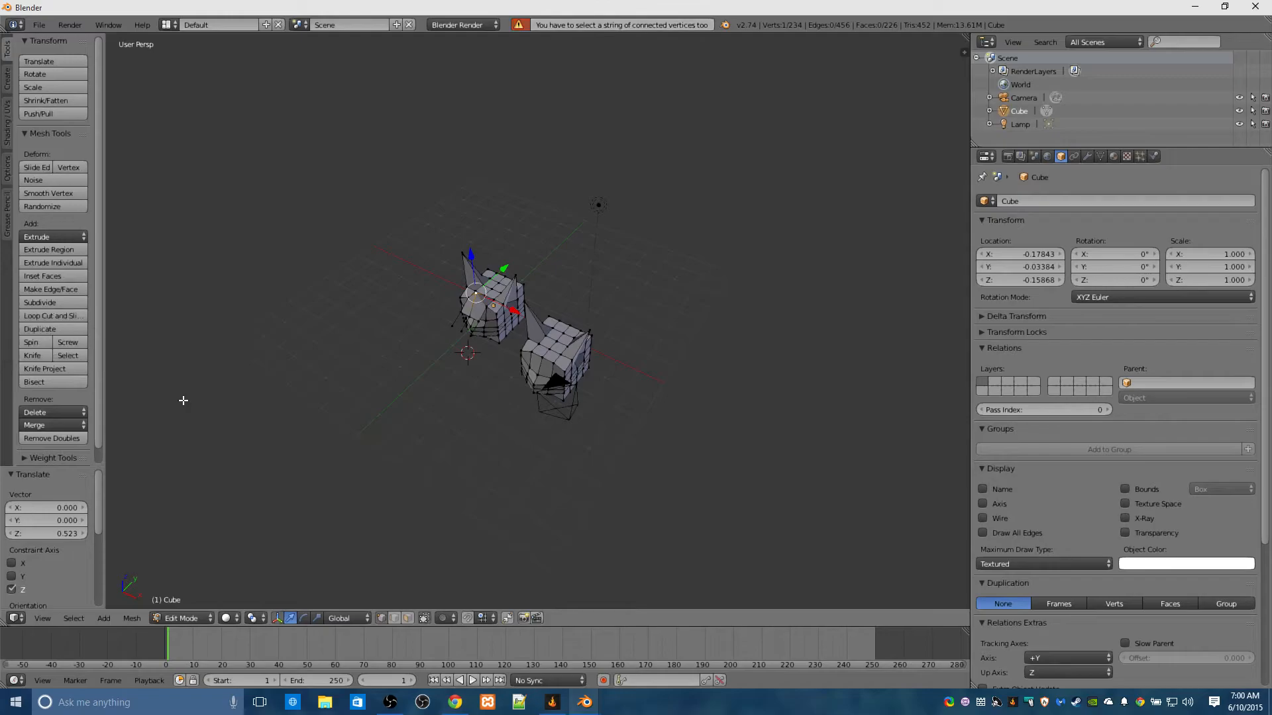
Extend the selection to four connected vertices on the original head's front and spin them 90° in 9 steps.
right_click(488, 306, "shift")
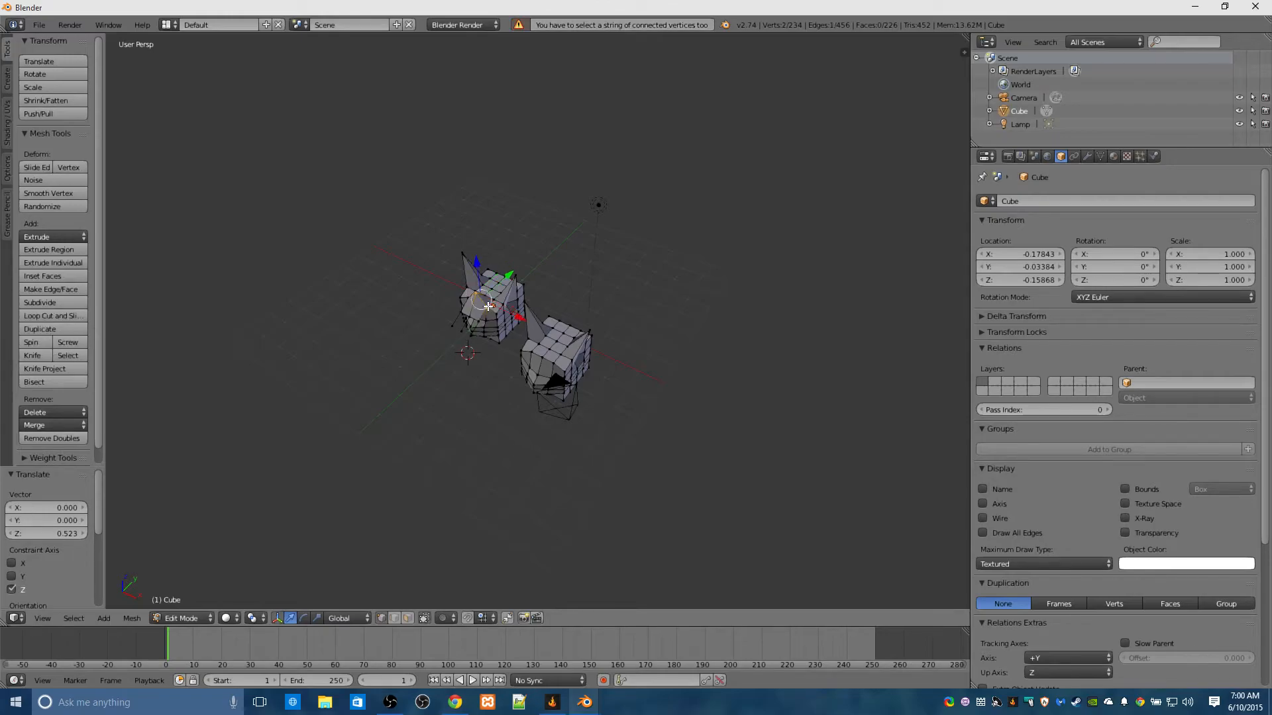
right_click(470, 294, "shift")
right_click(468, 298, "shift")
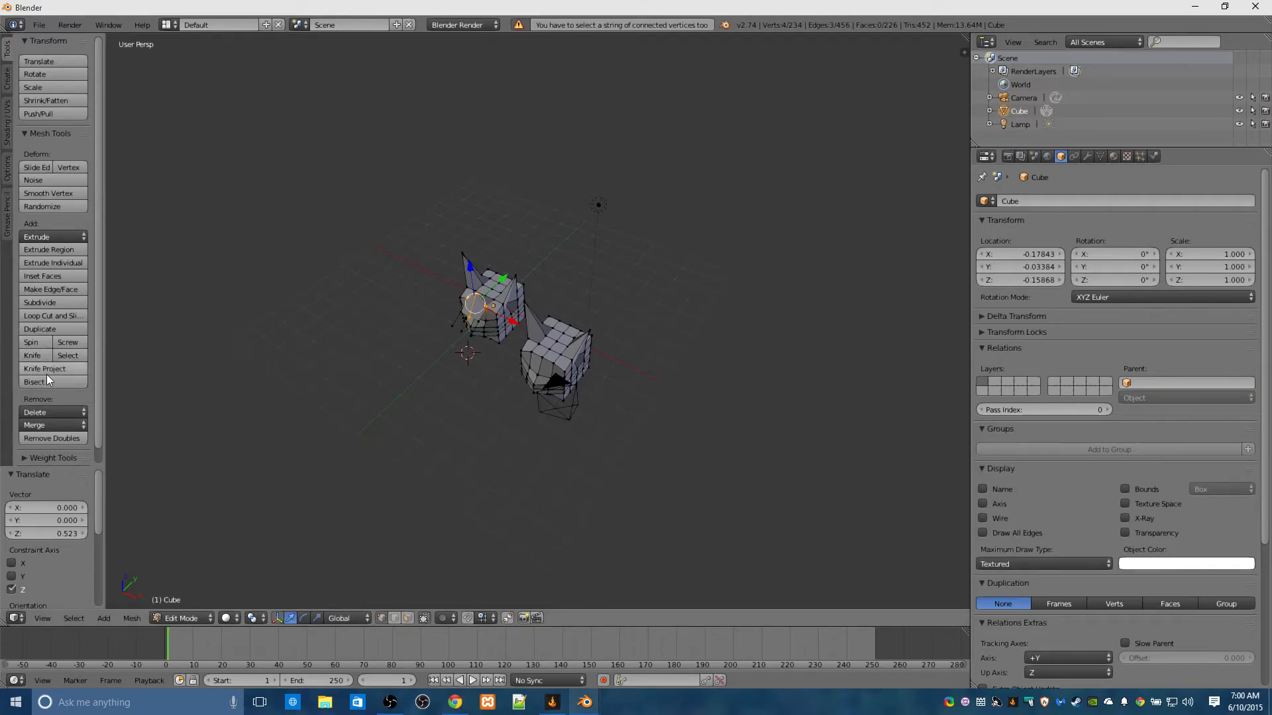
left_click(38, 340)
middle_click_drag(364, 444, 149, 327)
middle_click_drag(631, 363, 483, 360)
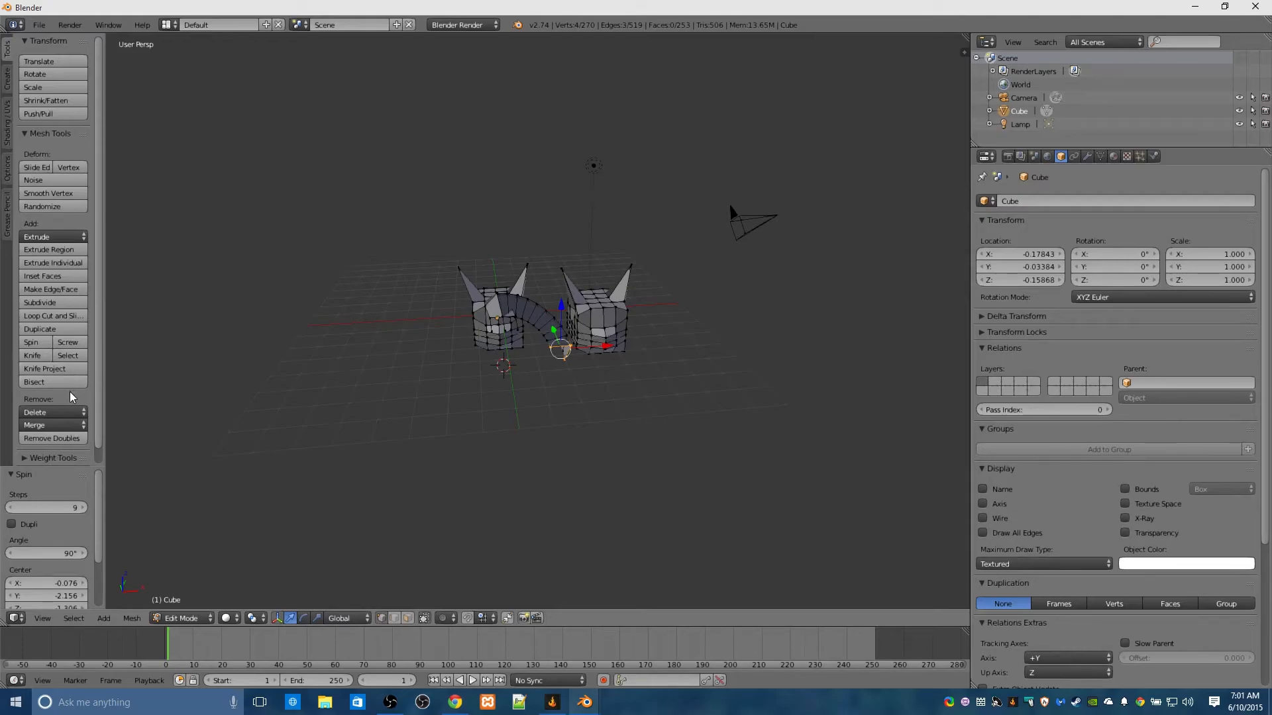
Select three neighbouring vertices on the duplicate head's upper front edge and bisect them with a nearly vertical cut line.
scroll(86, 405, "down", 1)
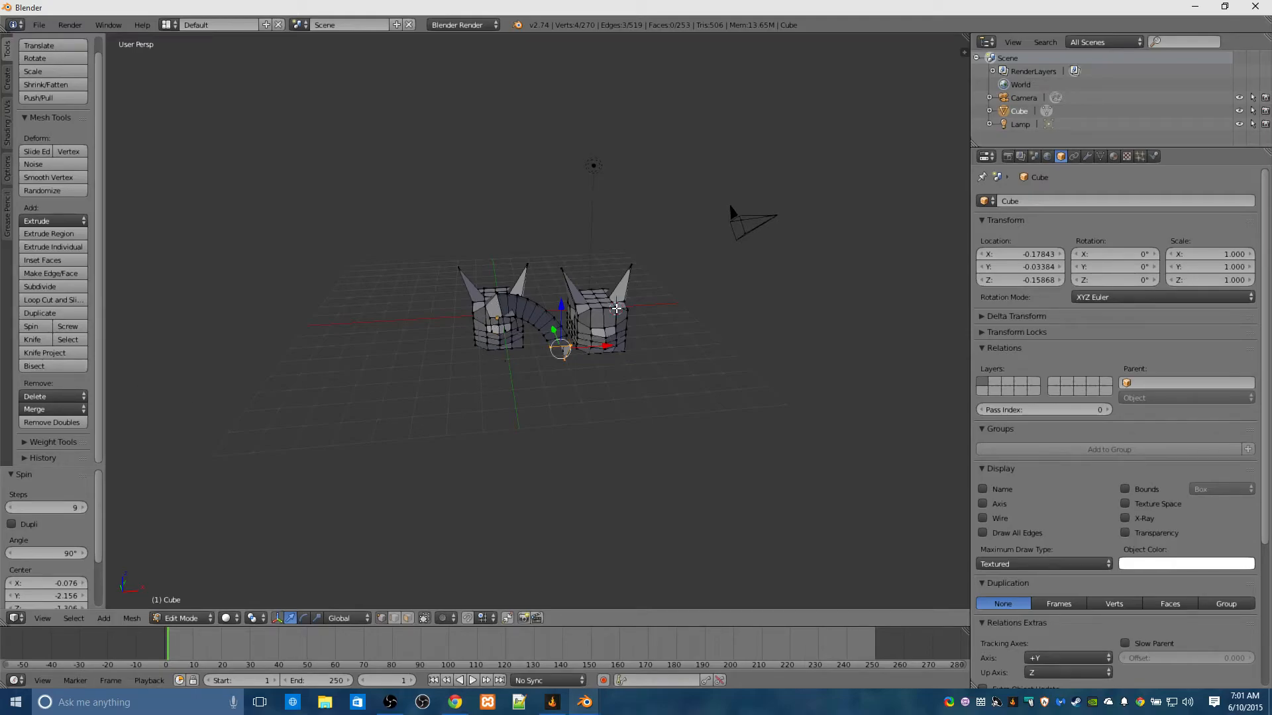
right_click(610, 309)
right_click(604, 309, "shift")
right_click(589, 308, "shift")
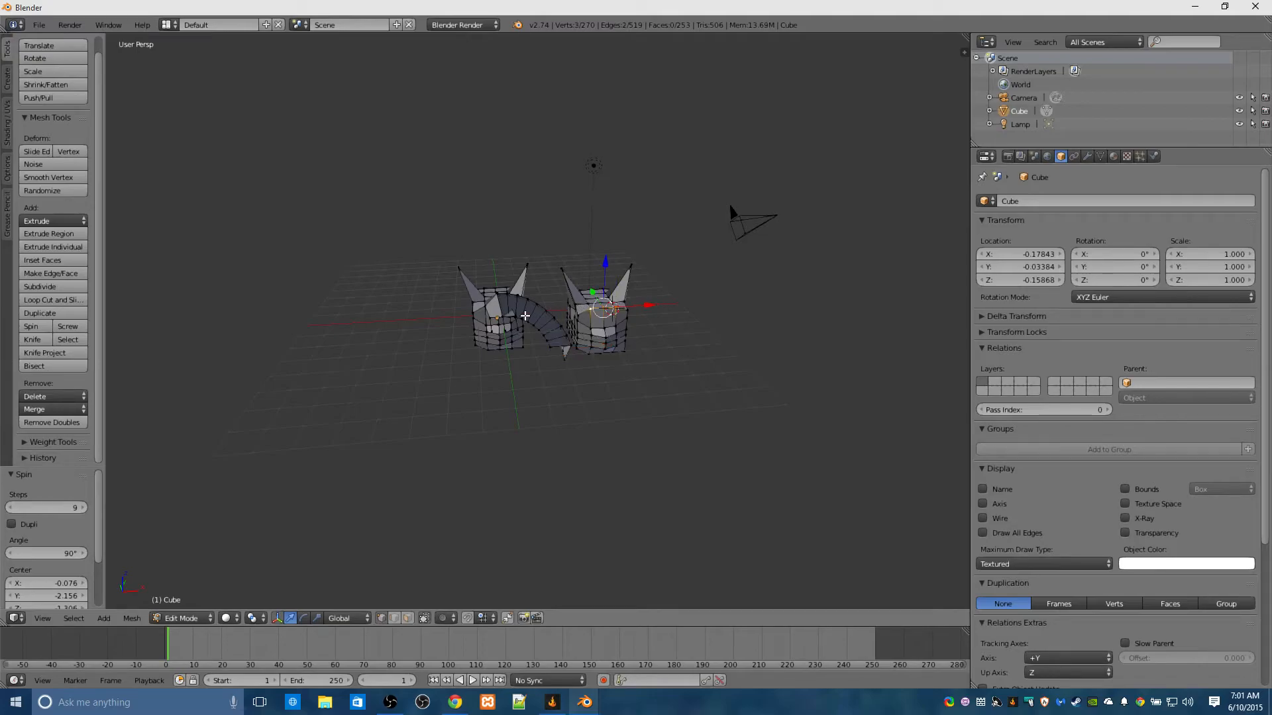
left_click(35, 366)
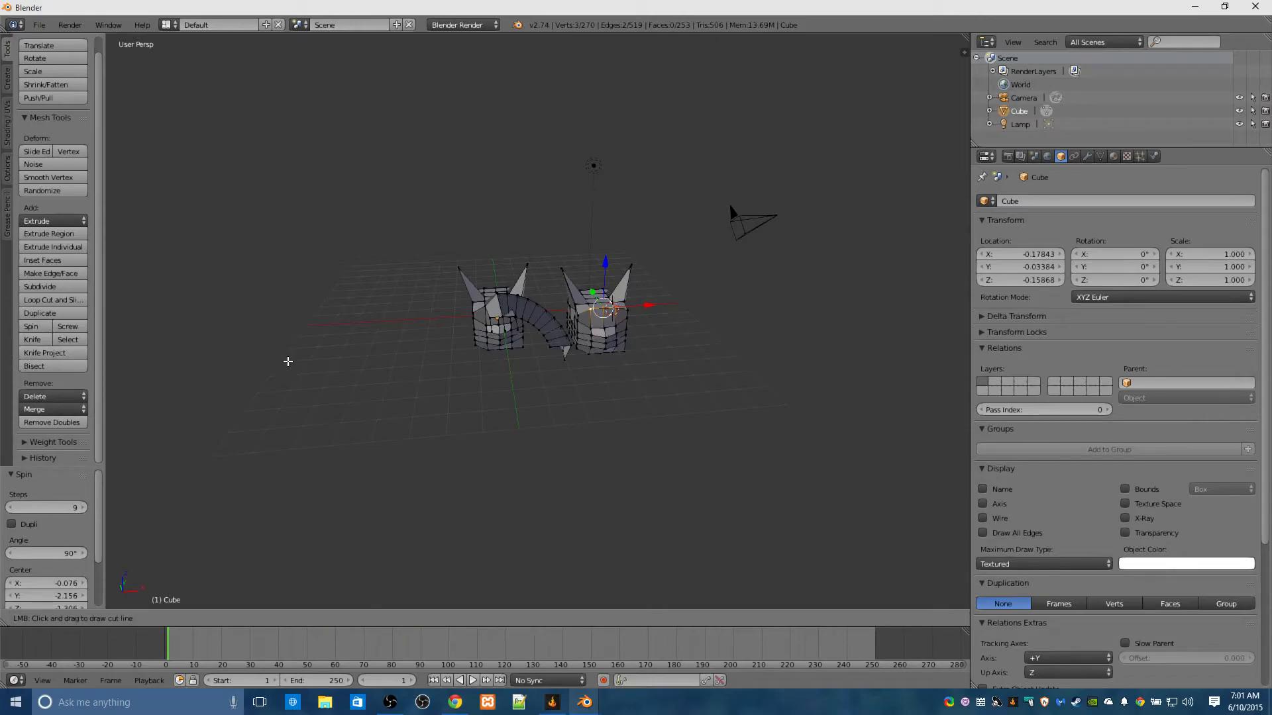
left_click_drag(601, 270, 608, 237)
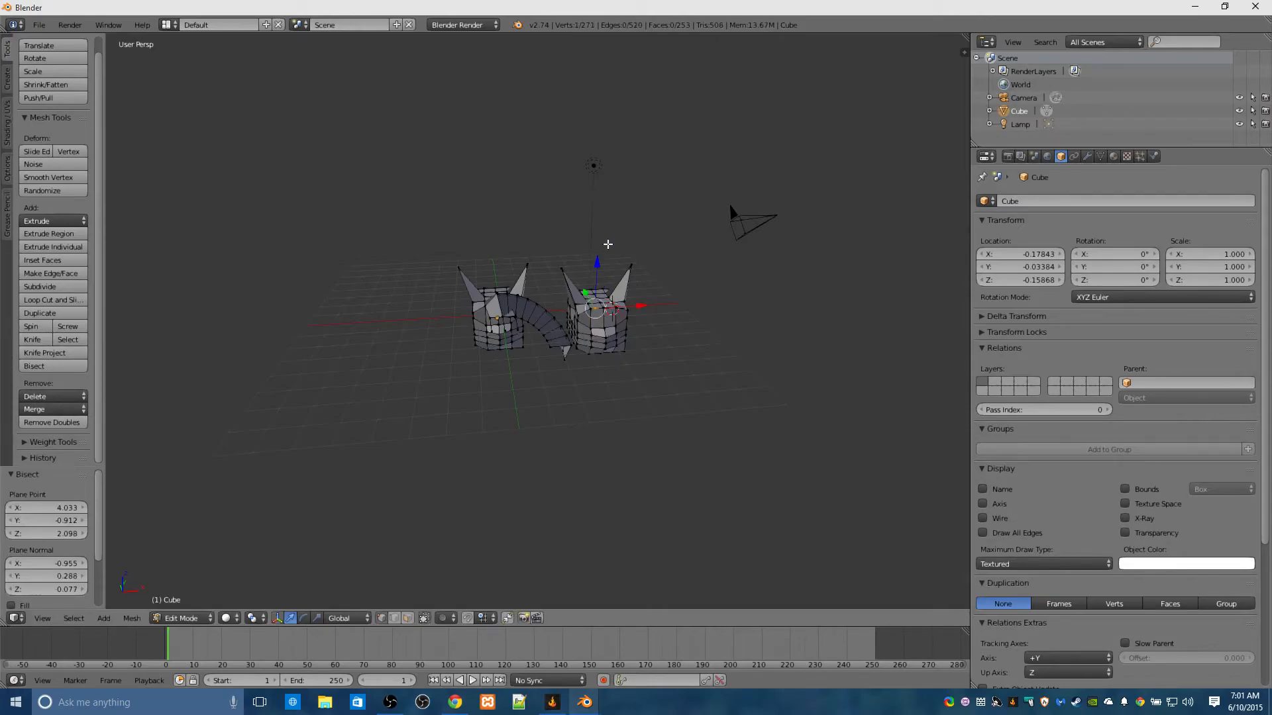
Move the new bisect vertex about -0.16, 0.12 and 0.21 along X, Y and Z, and lower a neighbouring vertex about 0.20 along Z.
left_click_drag(604, 304, 603, 296)
middle_click_drag(500, 381, 488, 406)
right_click(594, 357)
right_click(598, 356)
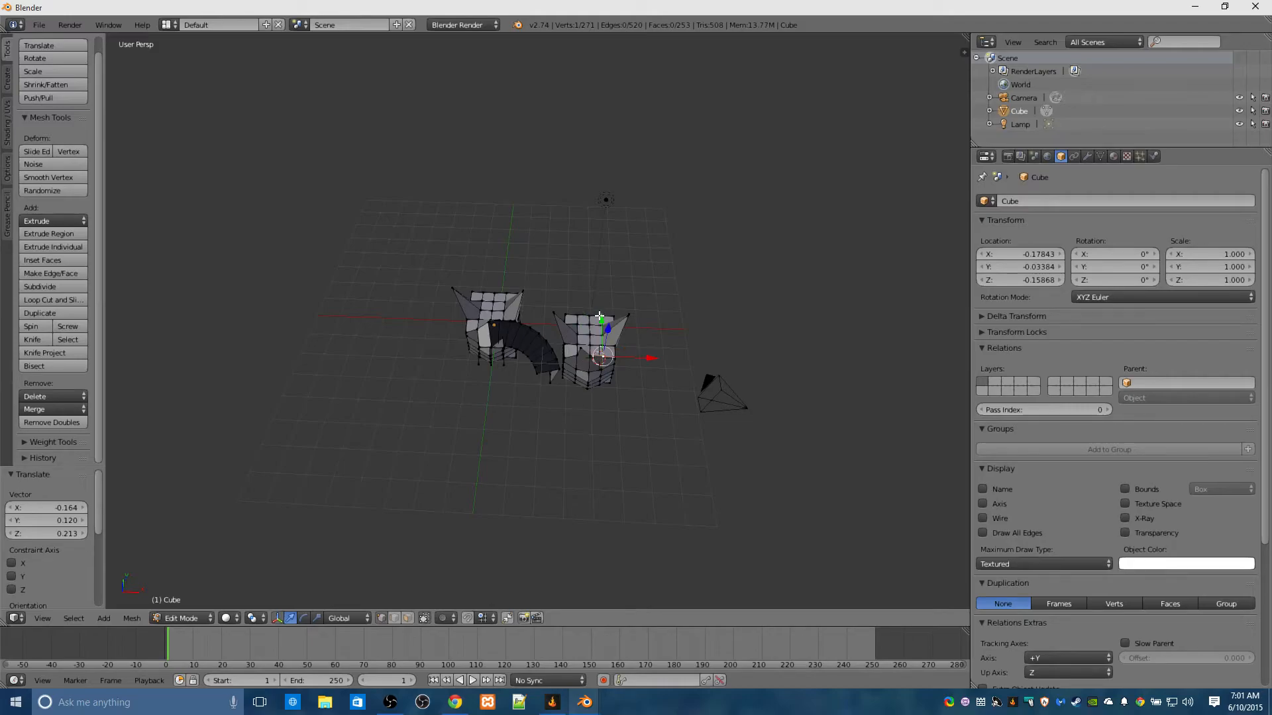
right_click(591, 355)
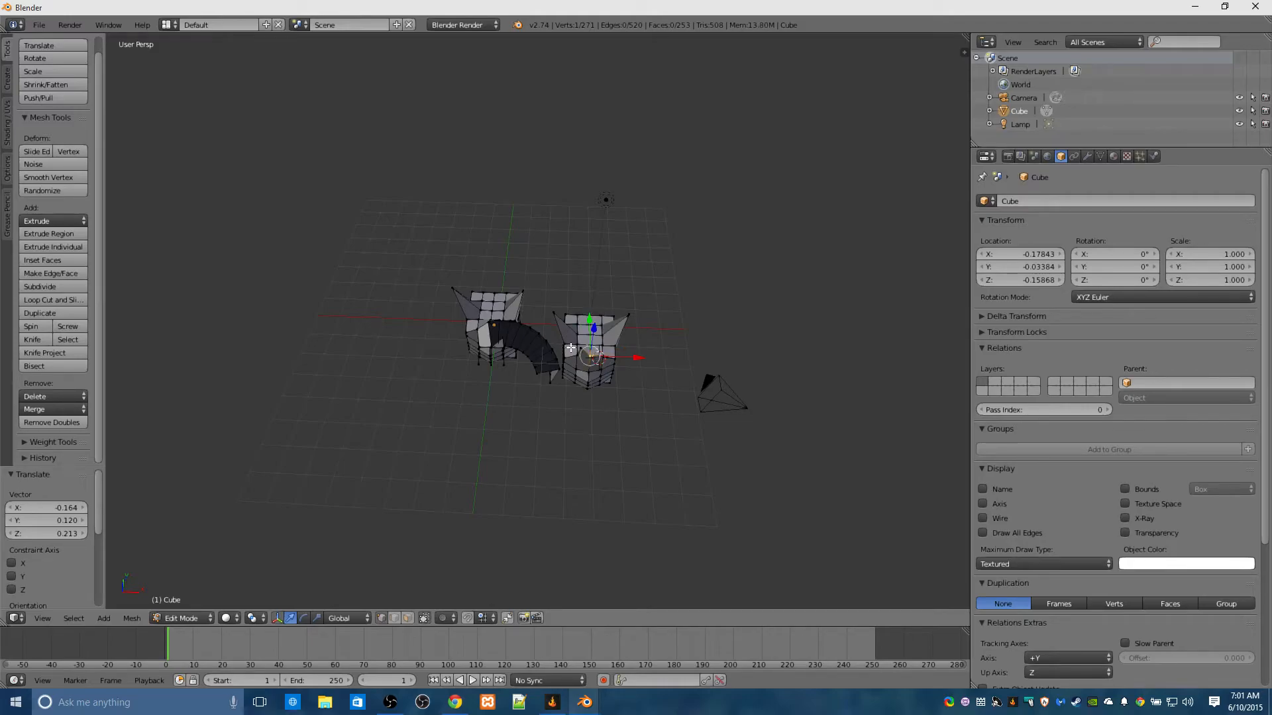
left_click(580, 348)
right_click(580, 347)
left_click_drag(584, 319, 587, 322)
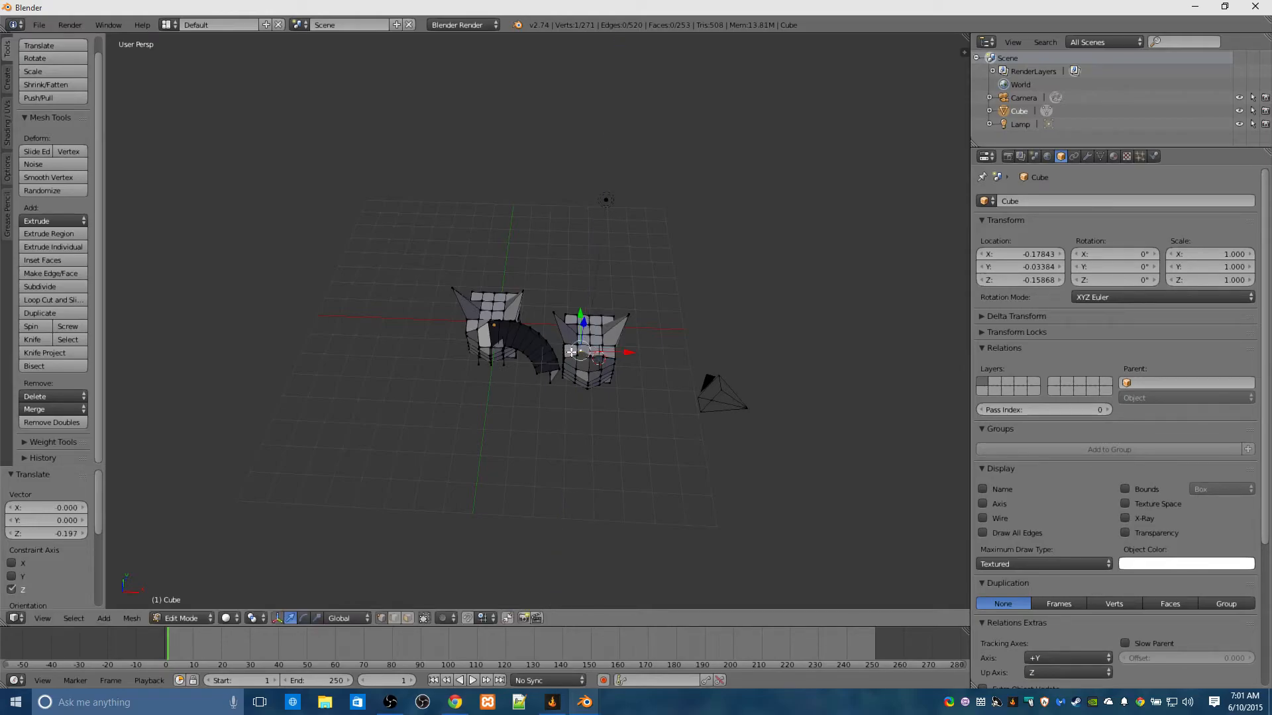
Extrude a single upper front vertex of the duplicate head about 0.10 along X, 1.03 along Y and 1.75 along Z, and delete the extruded vertex.
middle_click_drag(491, 376, 486, 312)
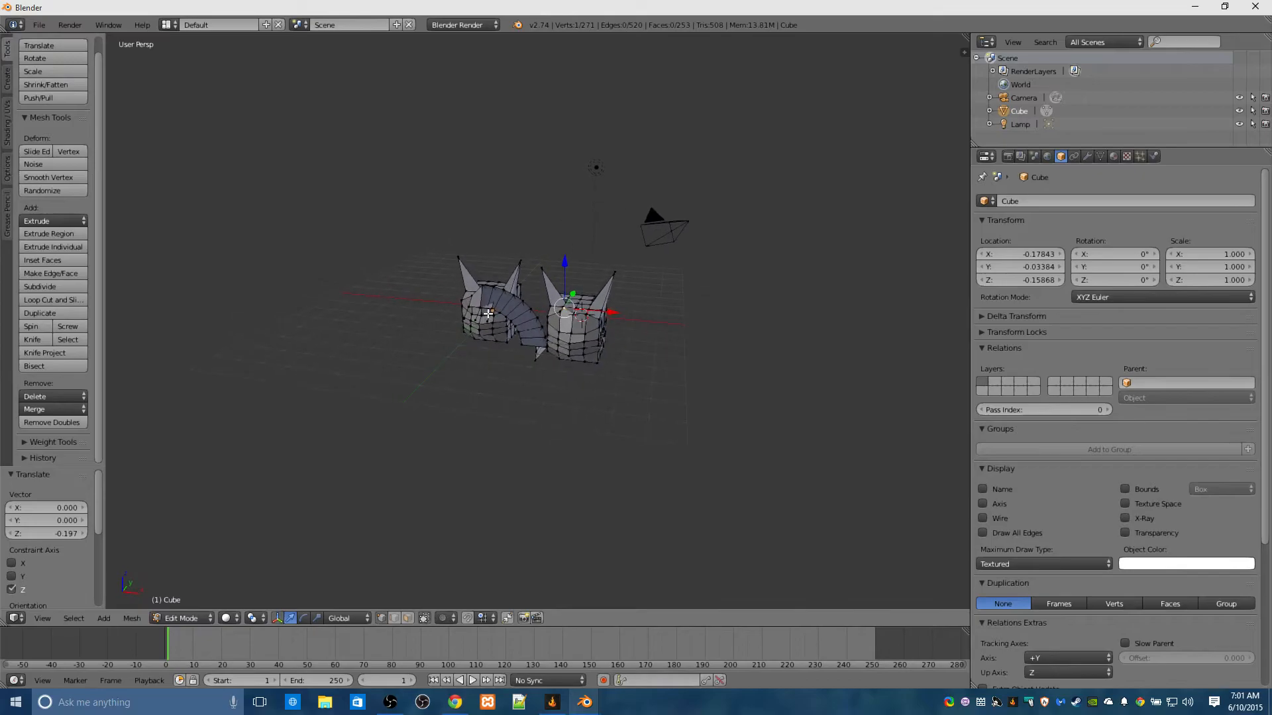
right_click(580, 317)
middle_click_drag(298, 324, 320, 341)
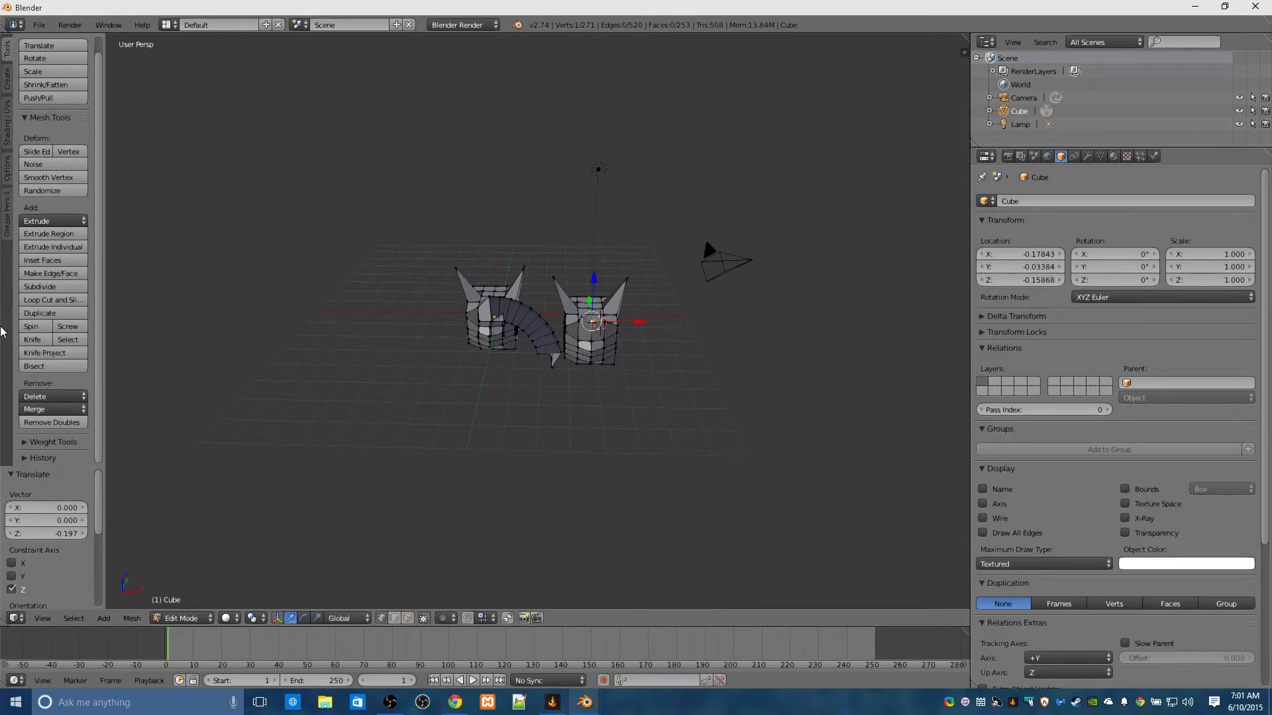
left_click(61, 225)
left_click(56, 237)
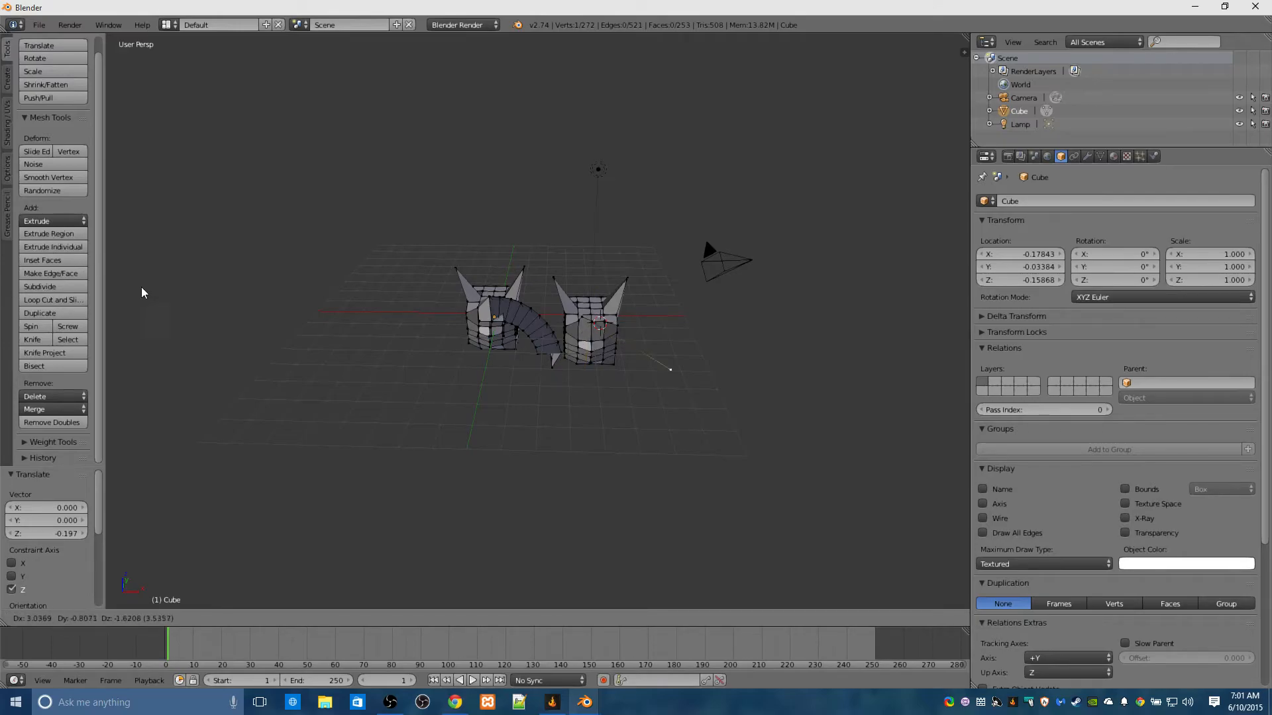
left_click(63, 191)
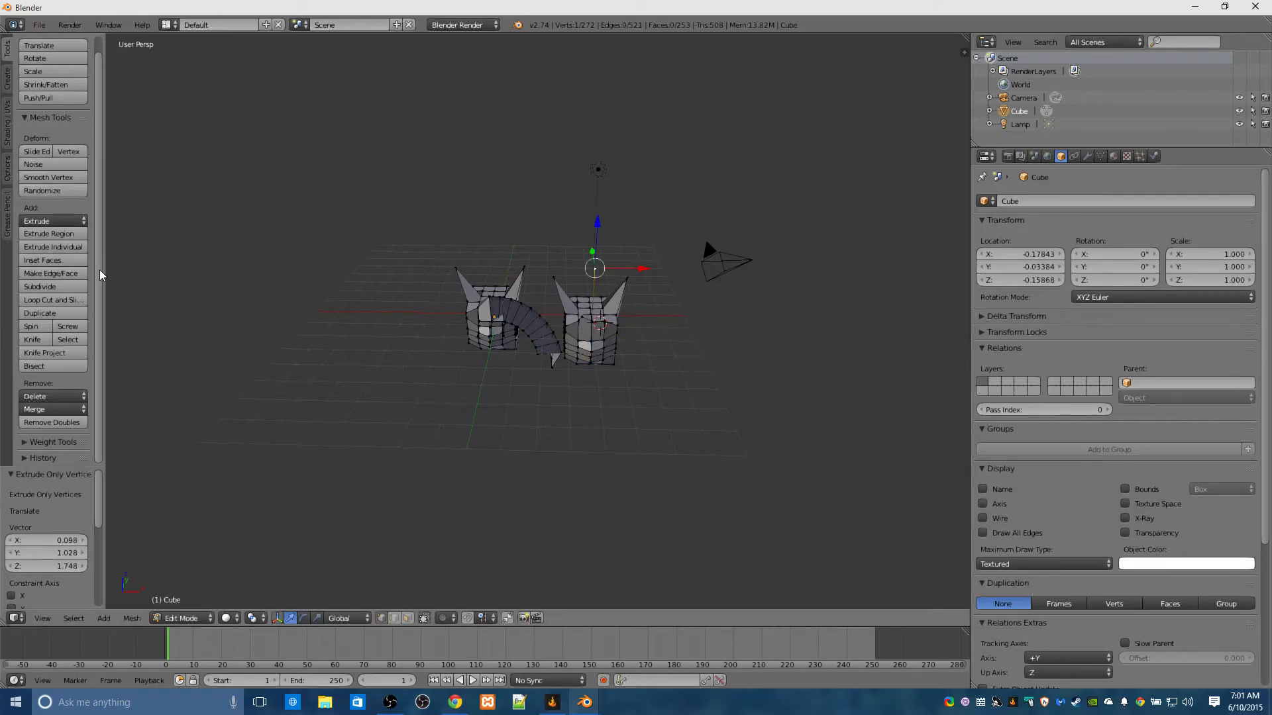
left_click(54, 396)
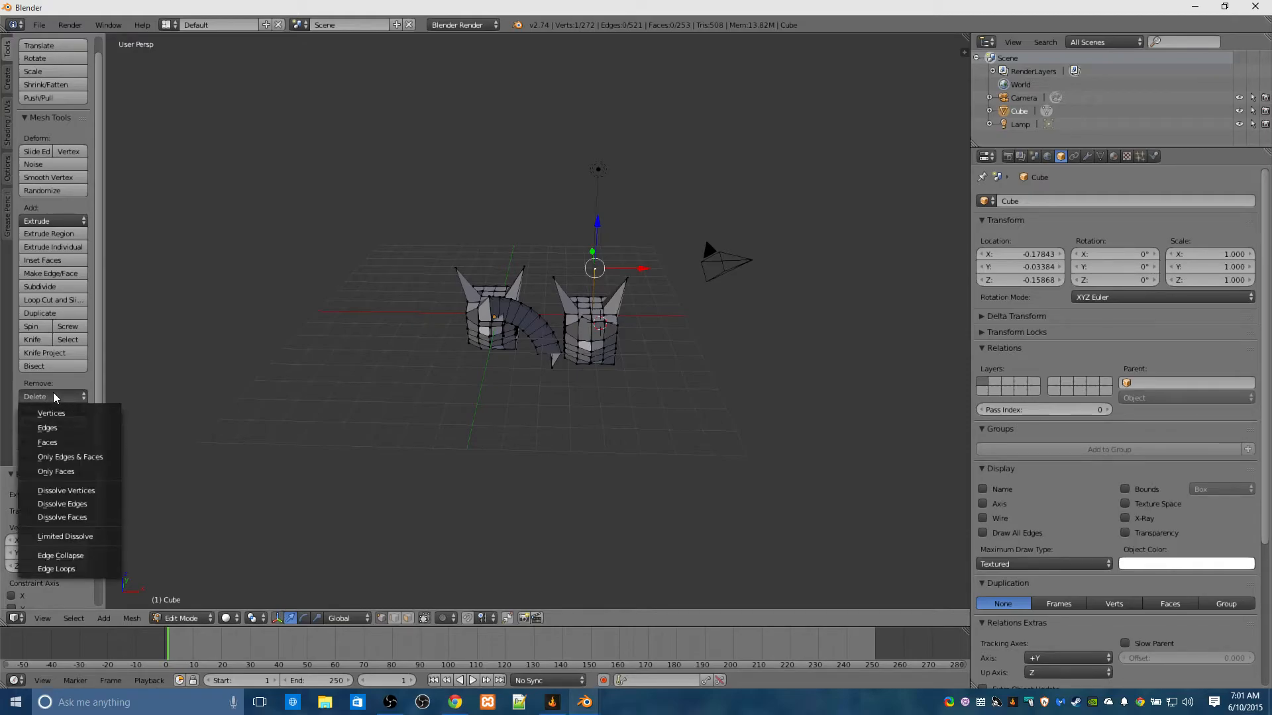
left_click(53, 414)
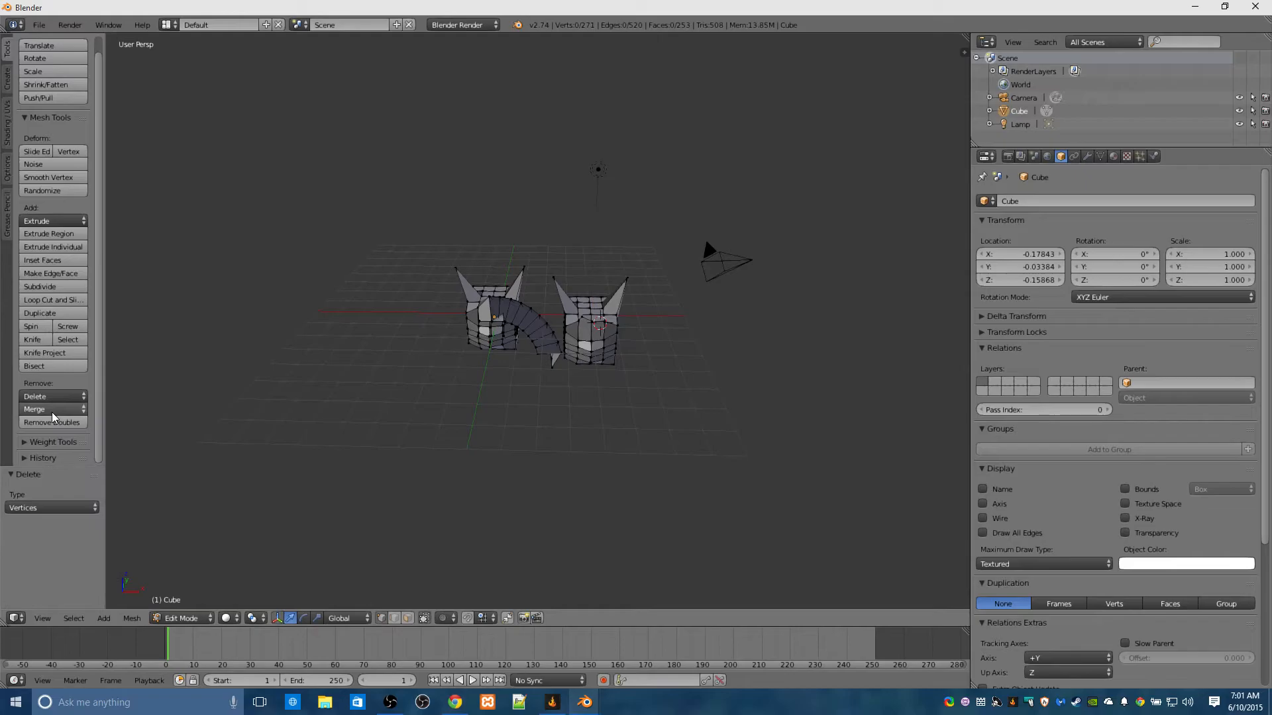
Select the four corner vertices of one square on the duplicate head's top and delete only that face.
middle_click_drag(530, 410, 502, 454)
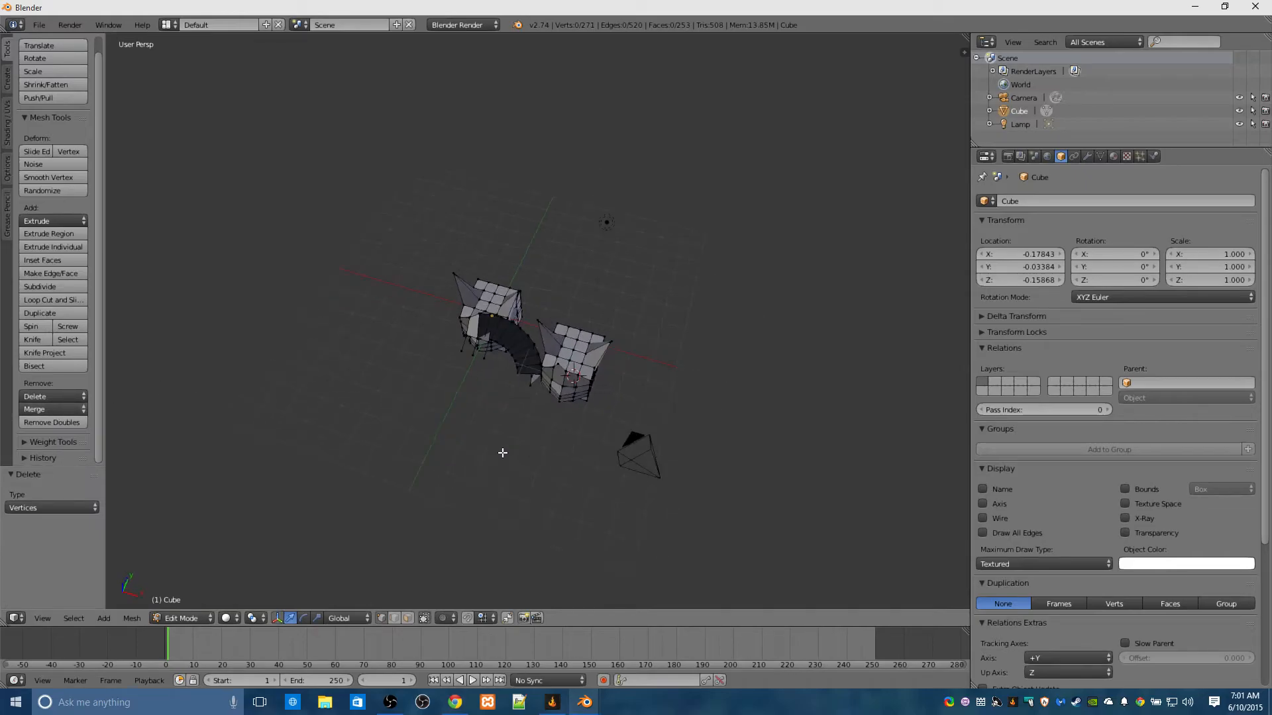
right_click(571, 349)
right_click(564, 342, "shift")
right_click(560, 345, "shift")
left_click(58, 395)
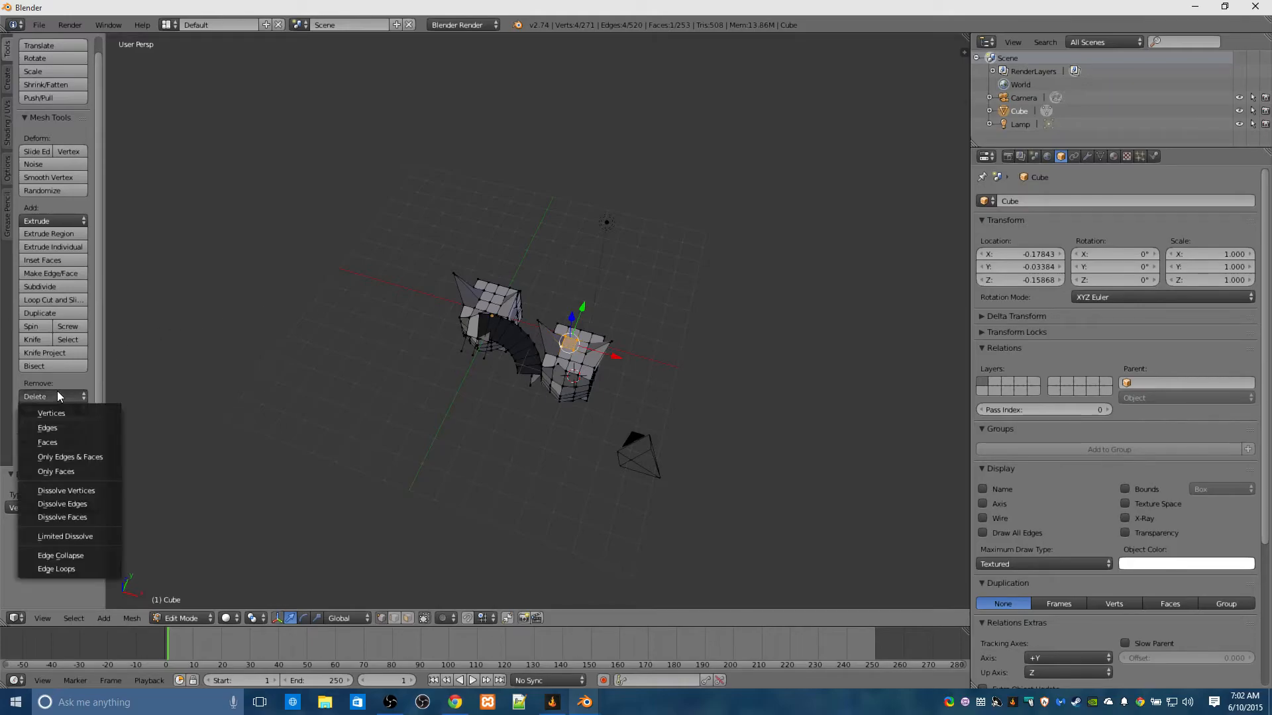
left_click(48, 443)
Select the four corner vertices of one square on the duplicate head's back and delete its edges.
middle_click_drag(509, 440, 768, 383)
scroll(567, 502, "up", 5)
middle_click_drag(364, 385, 321, 375)
right_click(402, 269)
right_click(400, 292, "shift")
right_click(423, 289, "shift")
right_click(426, 268, "shift")
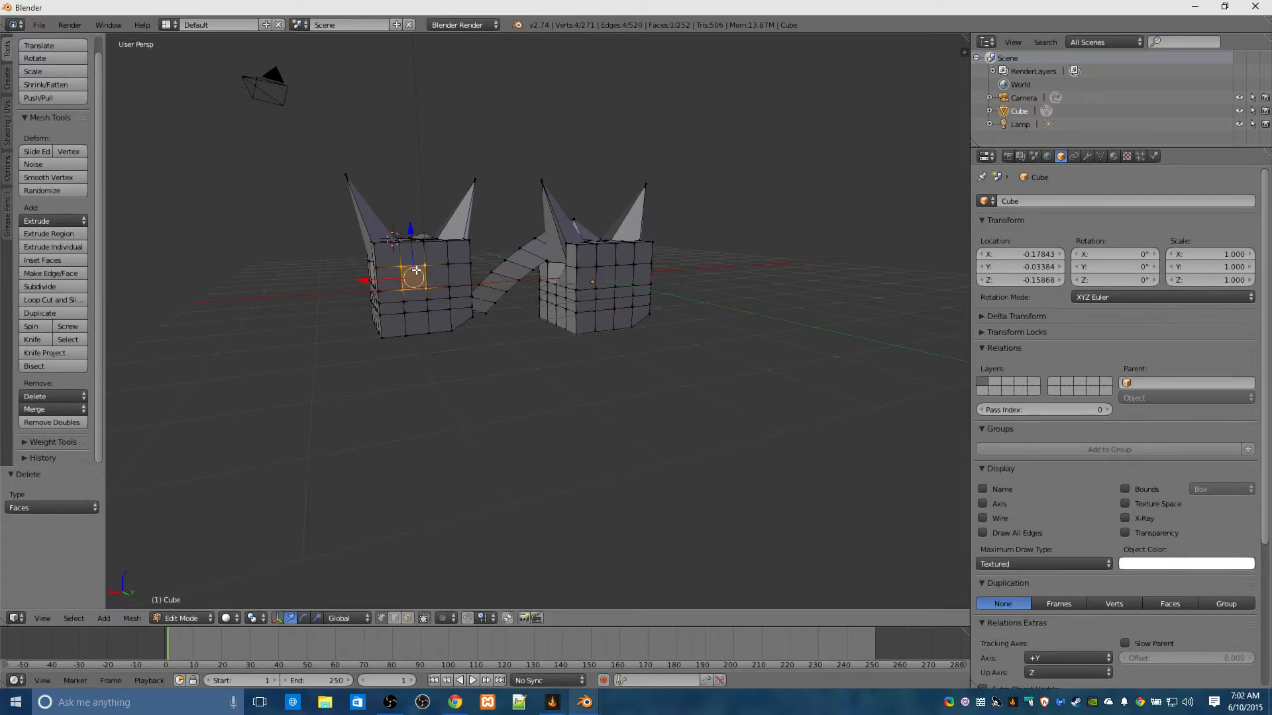
left_click(53, 398)
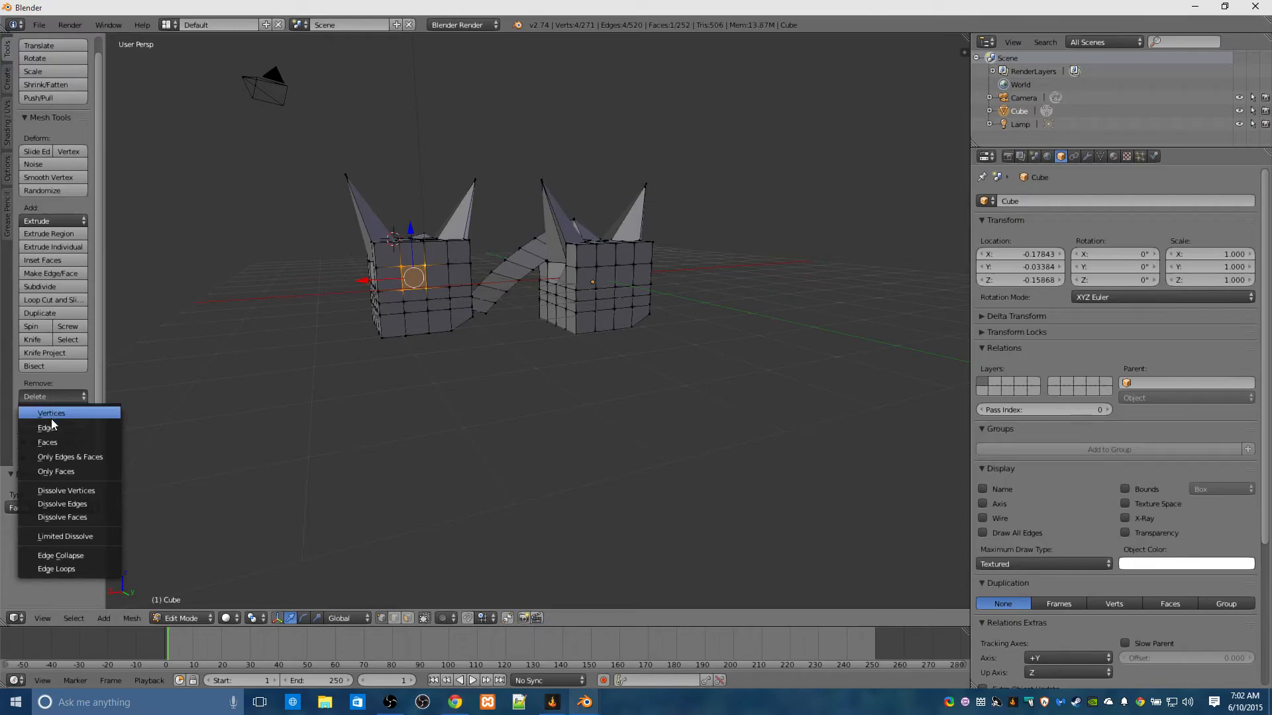
left_click(51, 425)
middle_click_drag(256, 398, 335, 360)
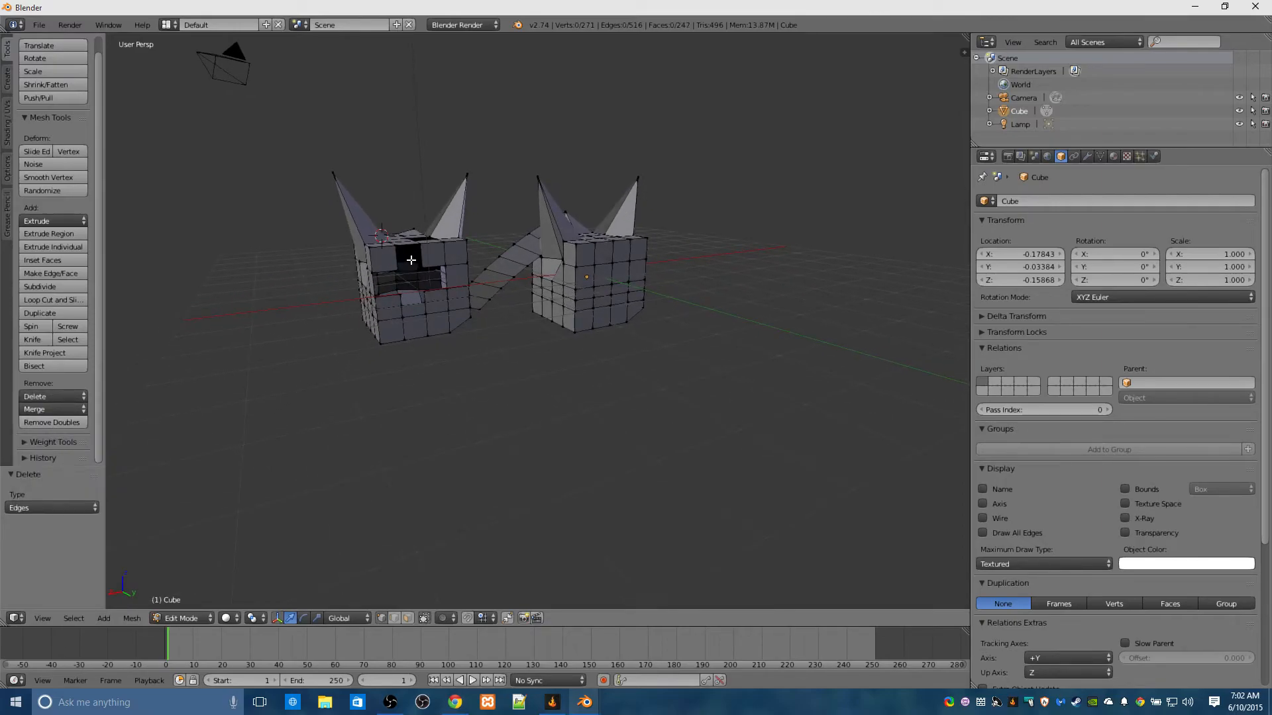
Select the six vertices of two stacked faces on the duplicate head's outer side and delete the vertices.
middle_click_drag(415, 426, 525, 404)
right_click(453, 336)
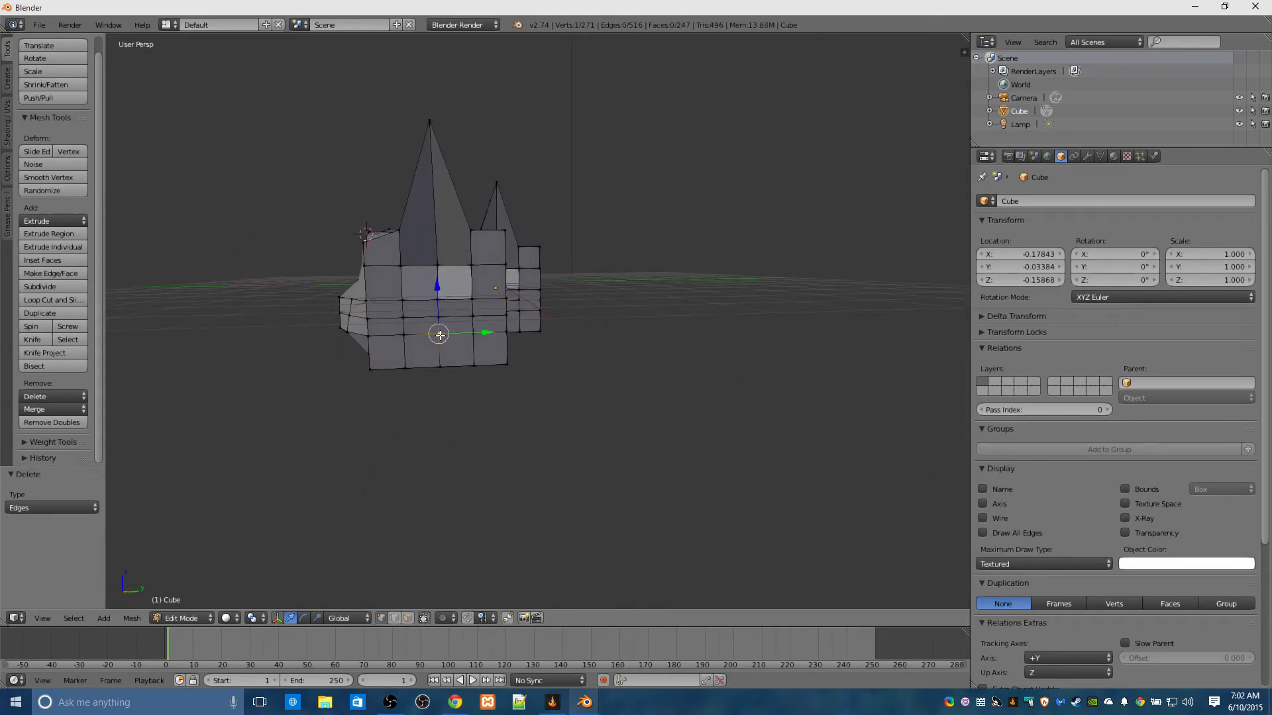
right_click(472, 313, "shift")
right_click(455, 300, "shift")
right_click(440, 316, "shift")
right_click(439, 327, "shift")
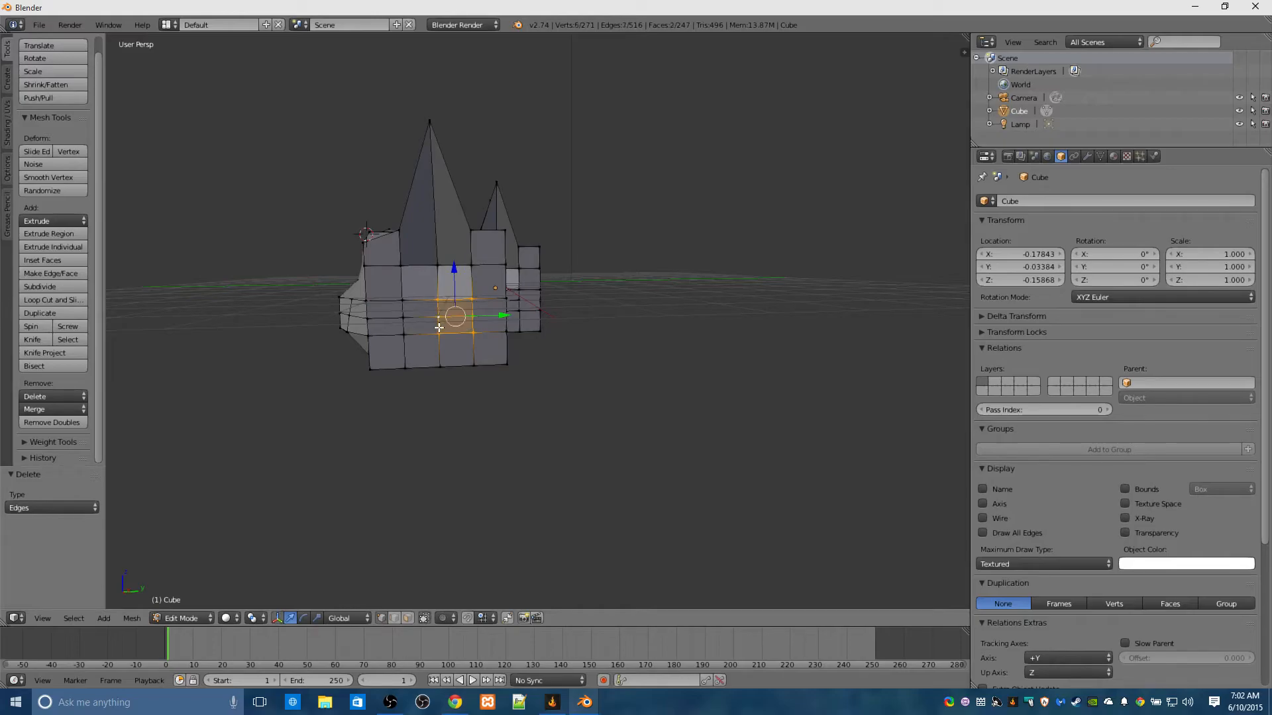
left_click(57, 396)
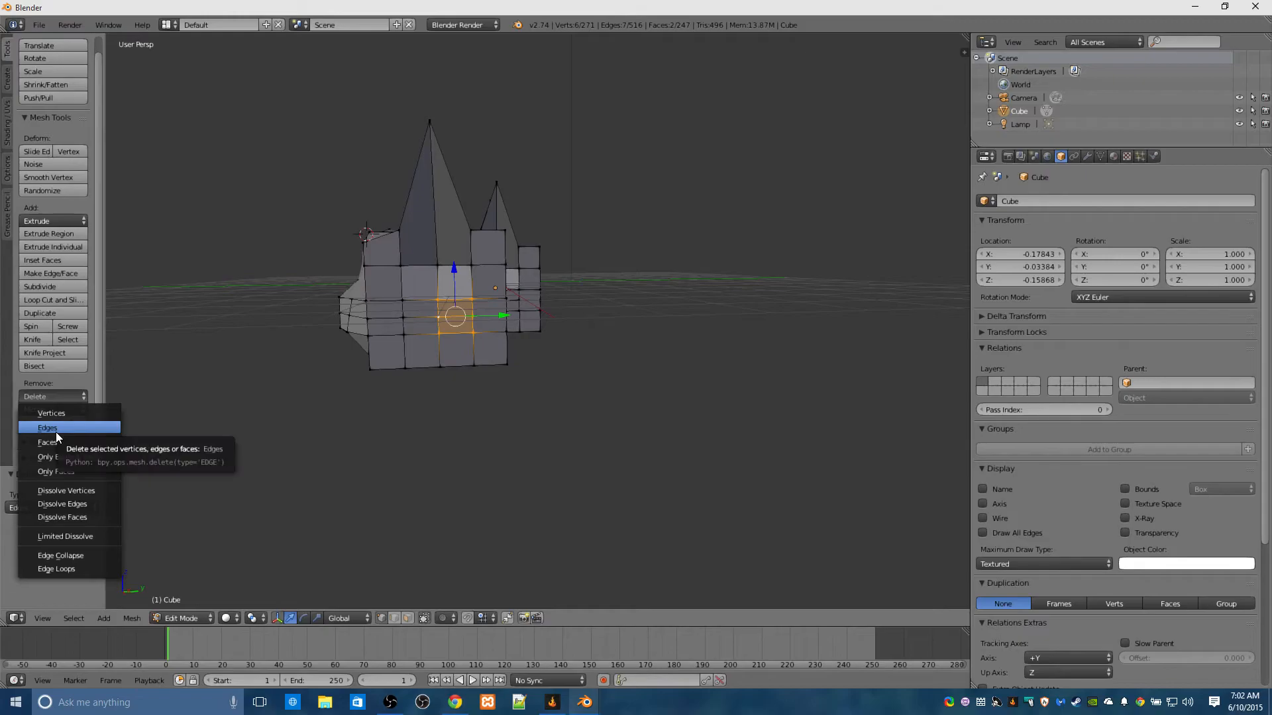
left_click(59, 416)
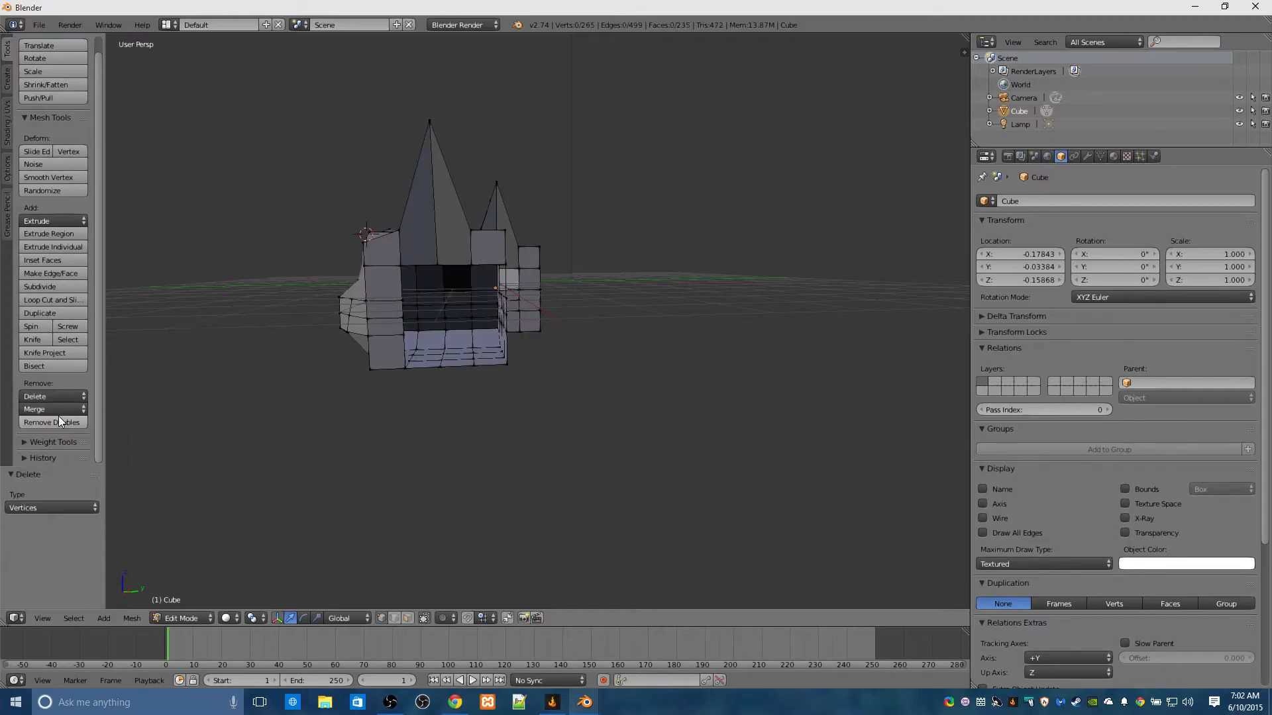
mouse_move(440, 477)
middle_mouse_down()
mouse_move(351, 426)
mouse_move(331, 435)
mouse_move(306, 488)
mouse_move(445, 483)
middle_mouse_up()
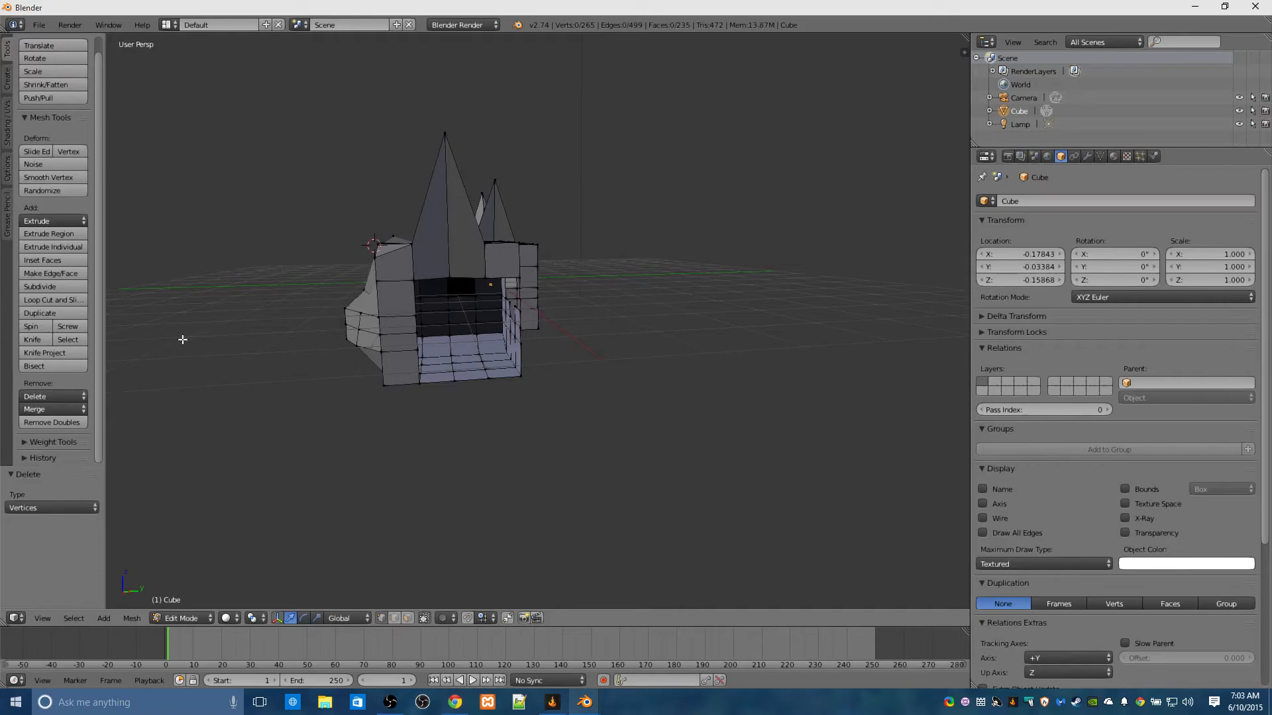
Select four vertices around the hole in the duplicate head's back.
middle_click_drag(522, 375, 733, 355)
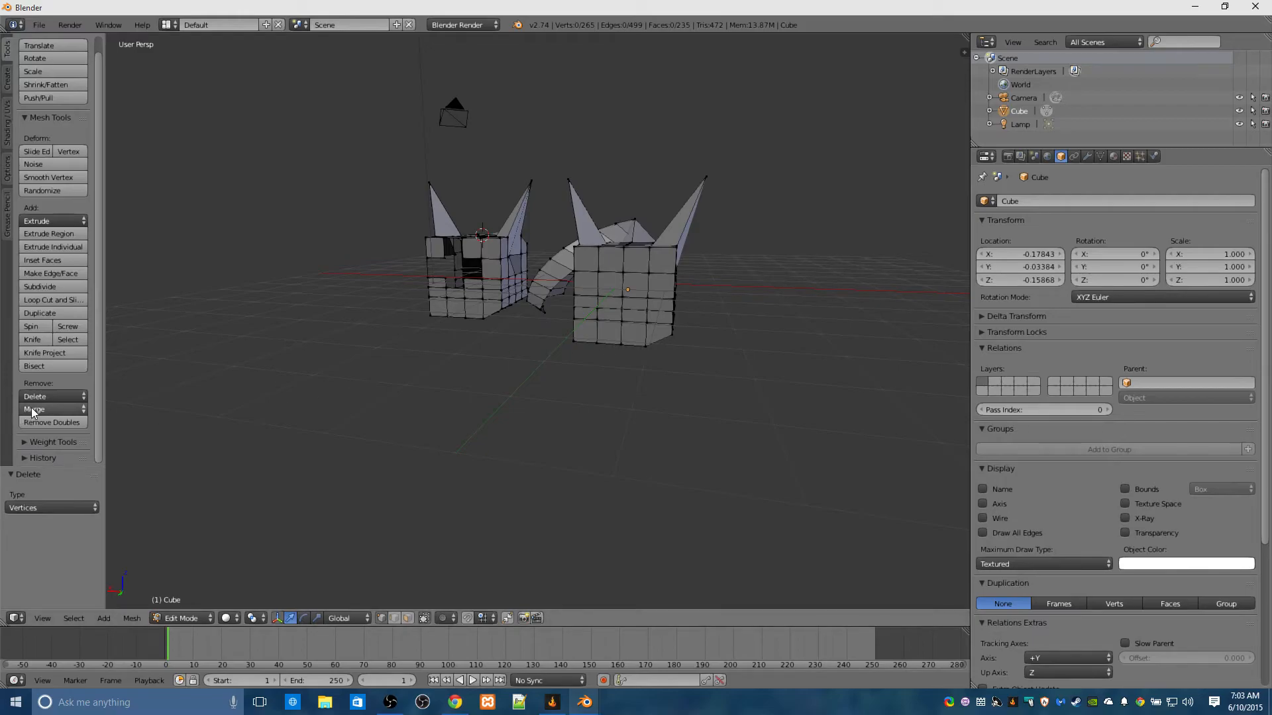
right_click(434, 278)
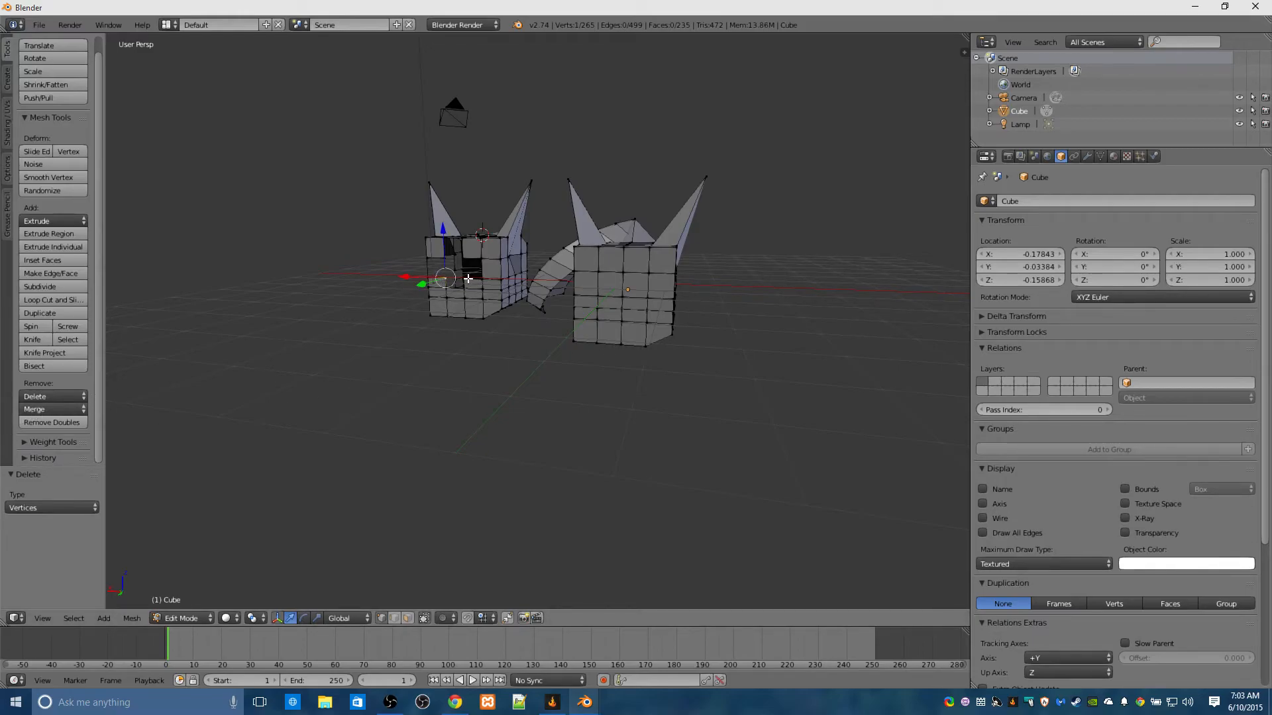
right_click(466, 279, "shift")
right_click(463, 256, "shift")
right_click(447, 256, "shift")
Merge the four selected vertices At First, inspect the deformed back of the duplicate head, and undo the merge.
left_click(43, 410)
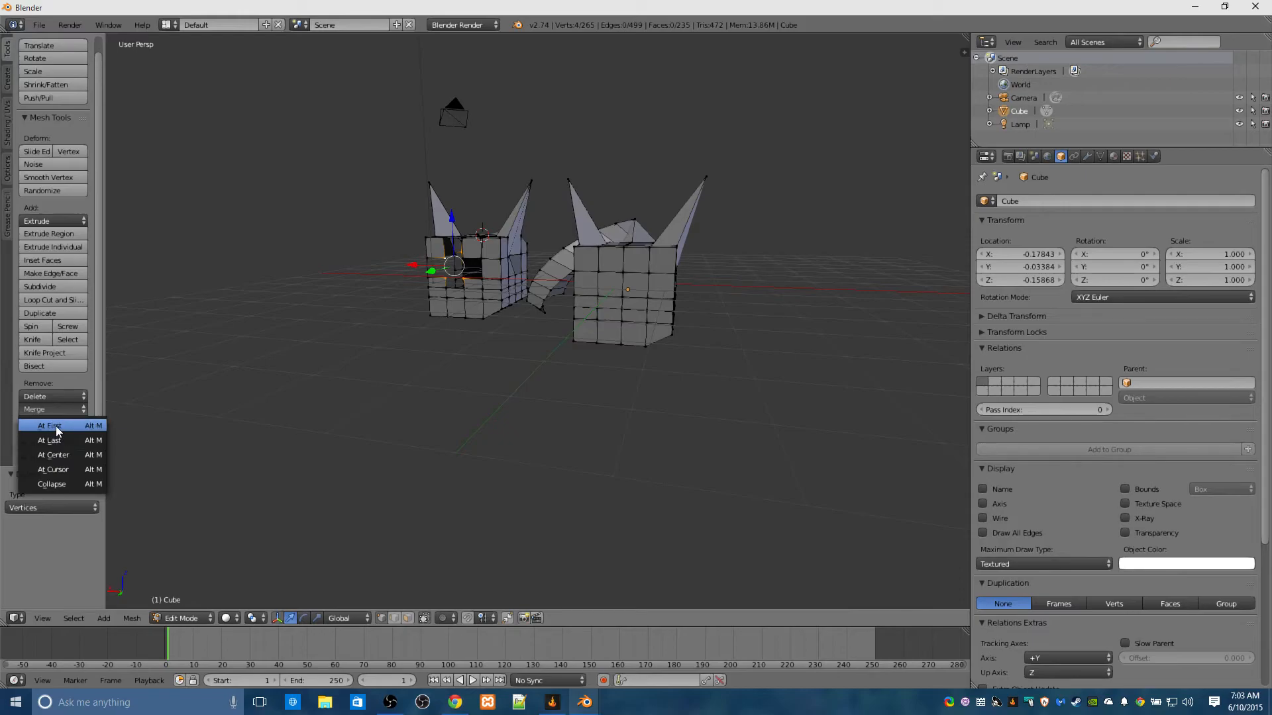
left_click(57, 428)
middle_click_drag(329, 387, 391, 389)
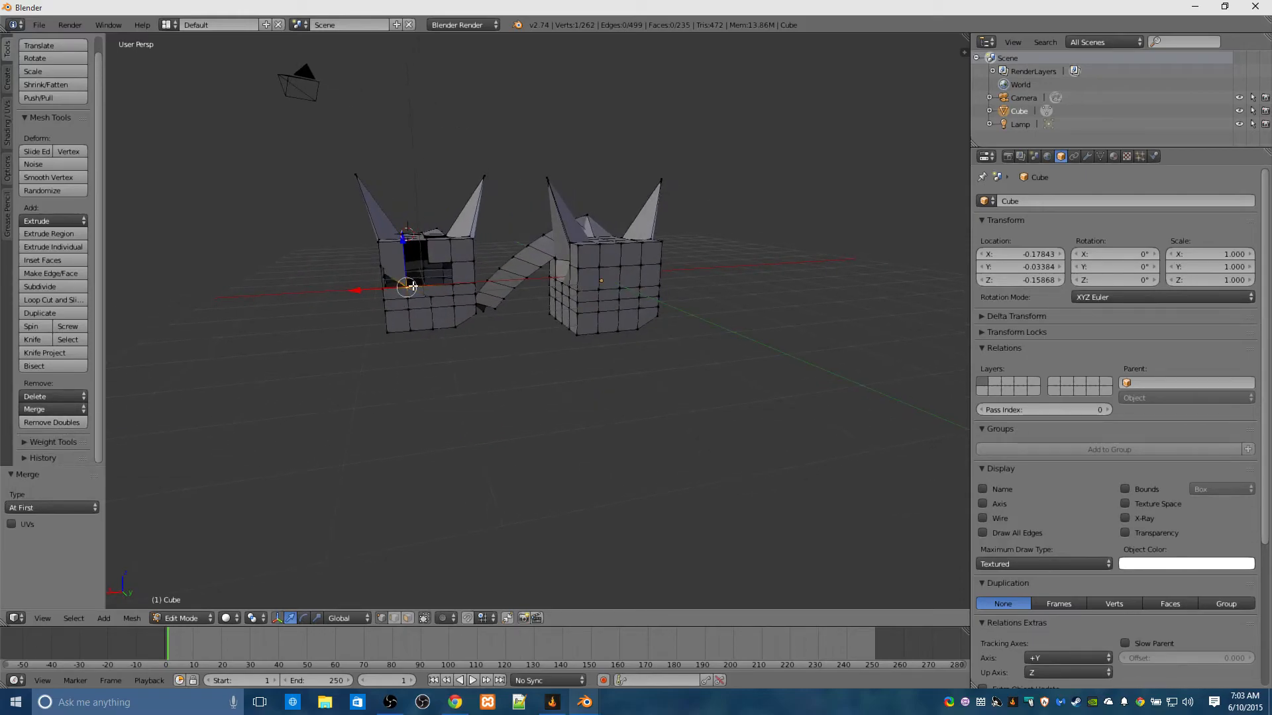
middle_click_drag(414, 286, 443, 266)
key("ctrl+z")
Deselect the stray vertex on the duplicate head's outer edge and add the missing upper corner vertex of the back hole.
middle_click_drag(382, 355, 400, 335)
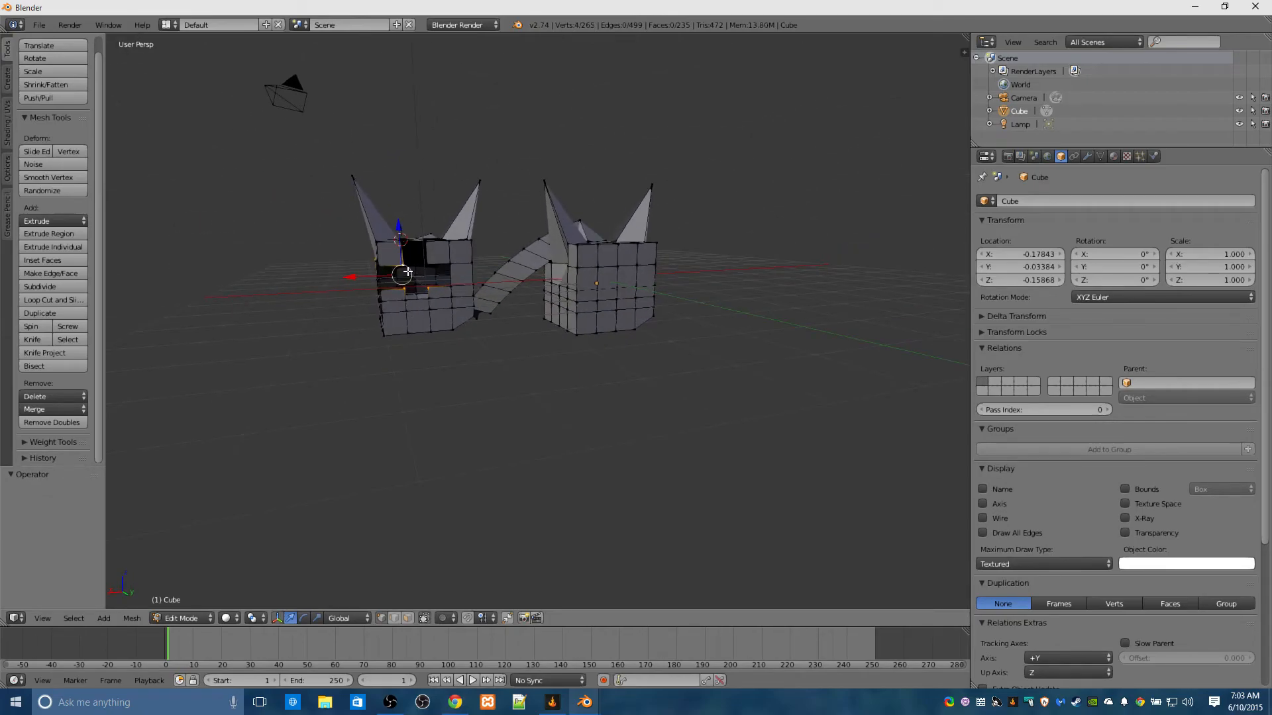
middle_click_drag(406, 271, 439, 264)
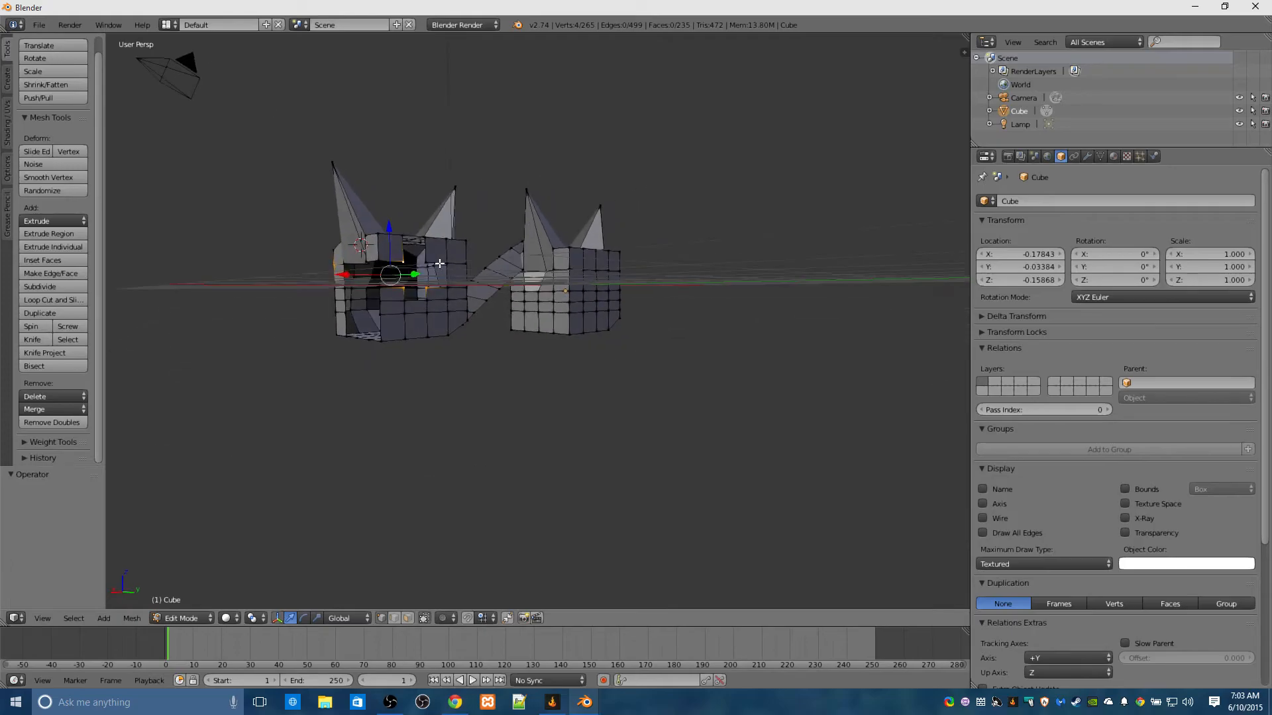
right_click(333, 266, "shift")
right_click(425, 263, "shift")
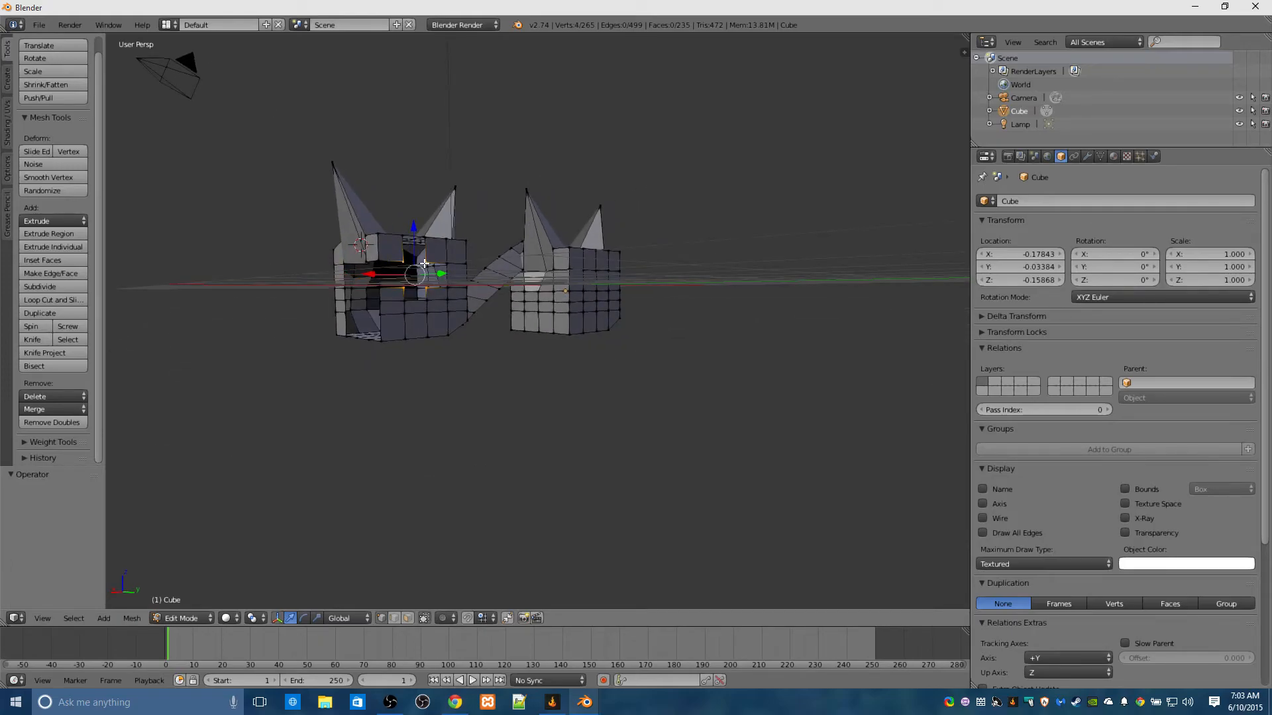
Merge the hole's four corner vertices At Last, inspect the duplicate head's back, and undo the merge.
left_click(57, 409)
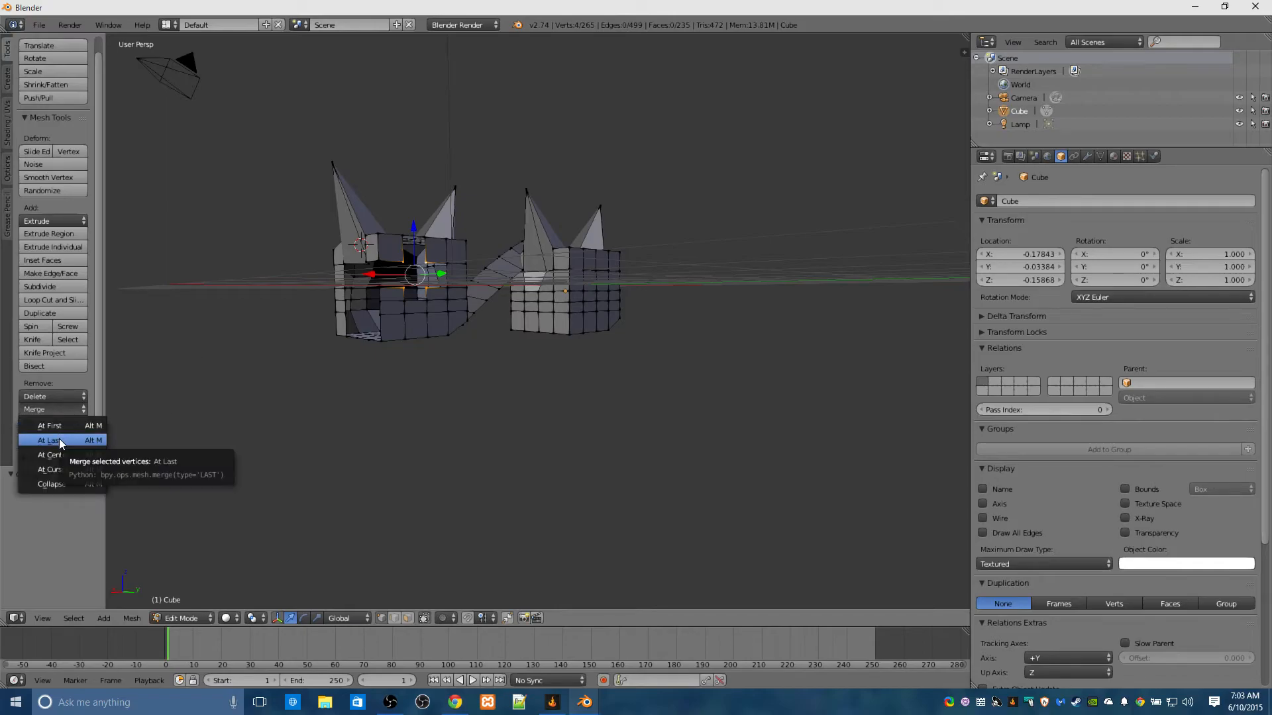
left_click(59, 438)
middle_click_drag(378, 450, 307, 456)
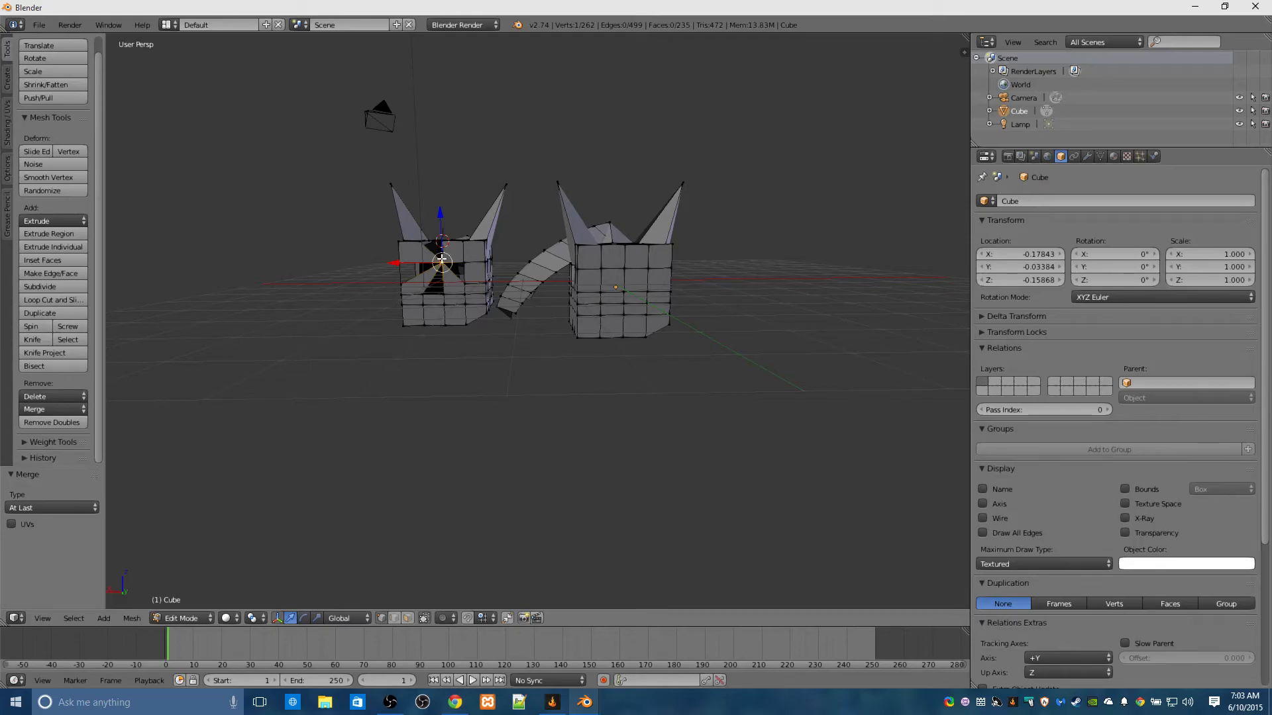
middle_click_drag(367, 325, 428, 354)
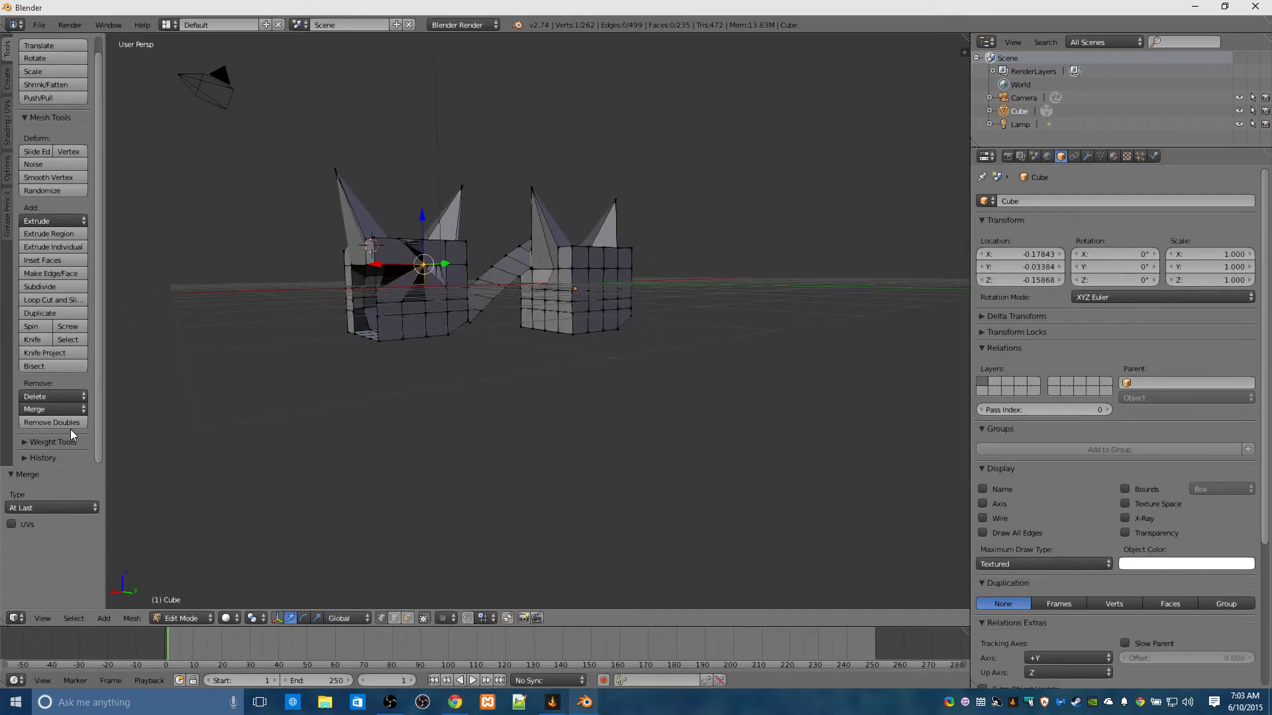
key("ctrl+z")
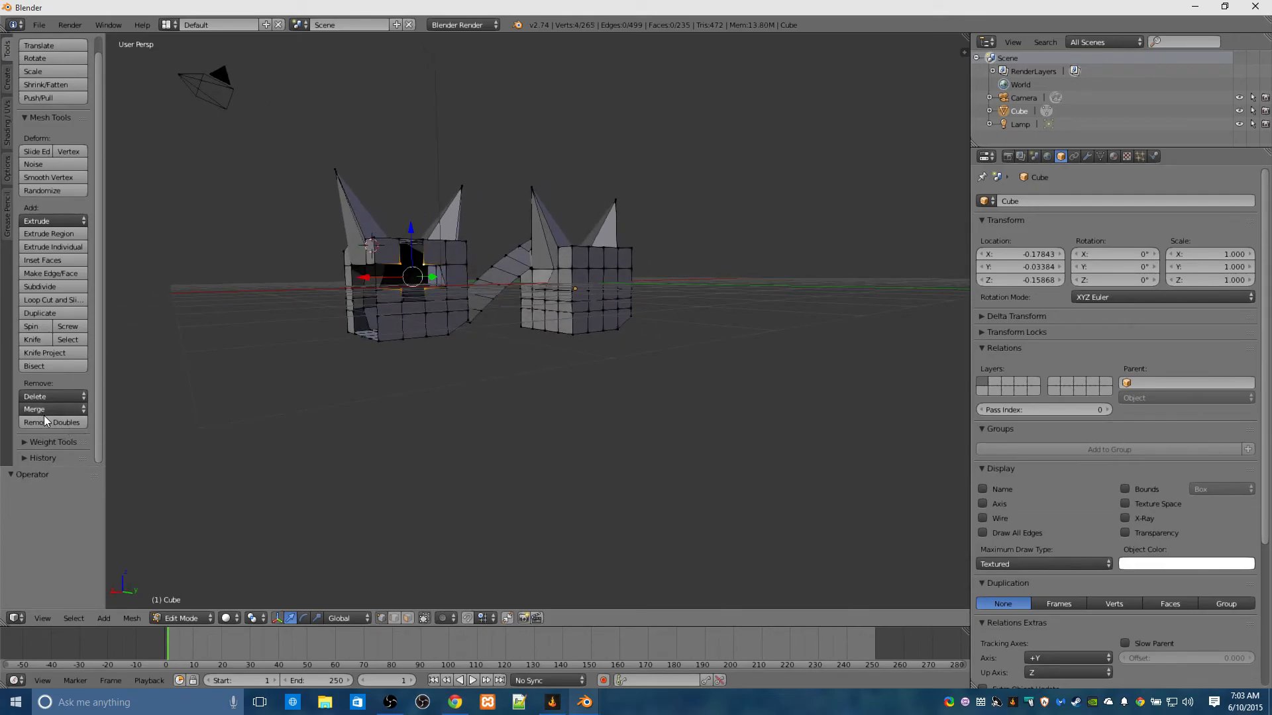
Merge the hole's four corner vertices At Center, inspect the duplicate head's back up close, and undo the merge.
left_click(54, 410)
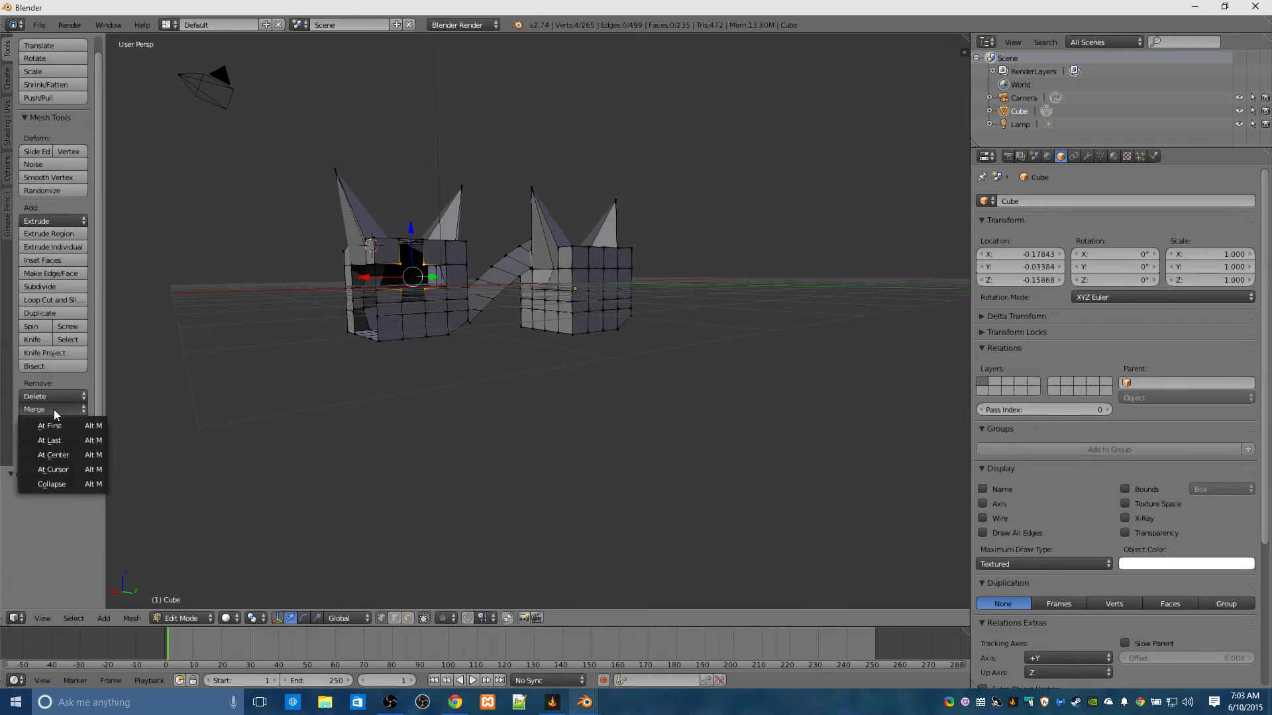
left_click(59, 457)
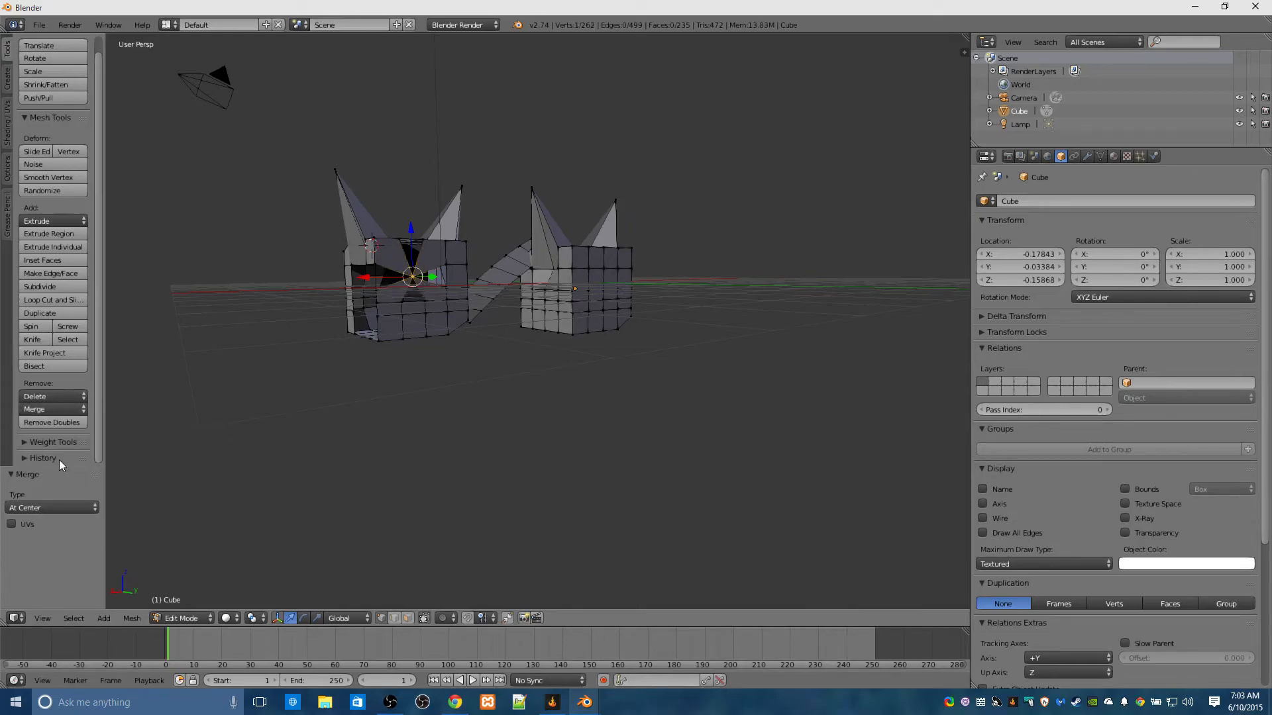
middle_click_drag(463, 393, 406, 398)
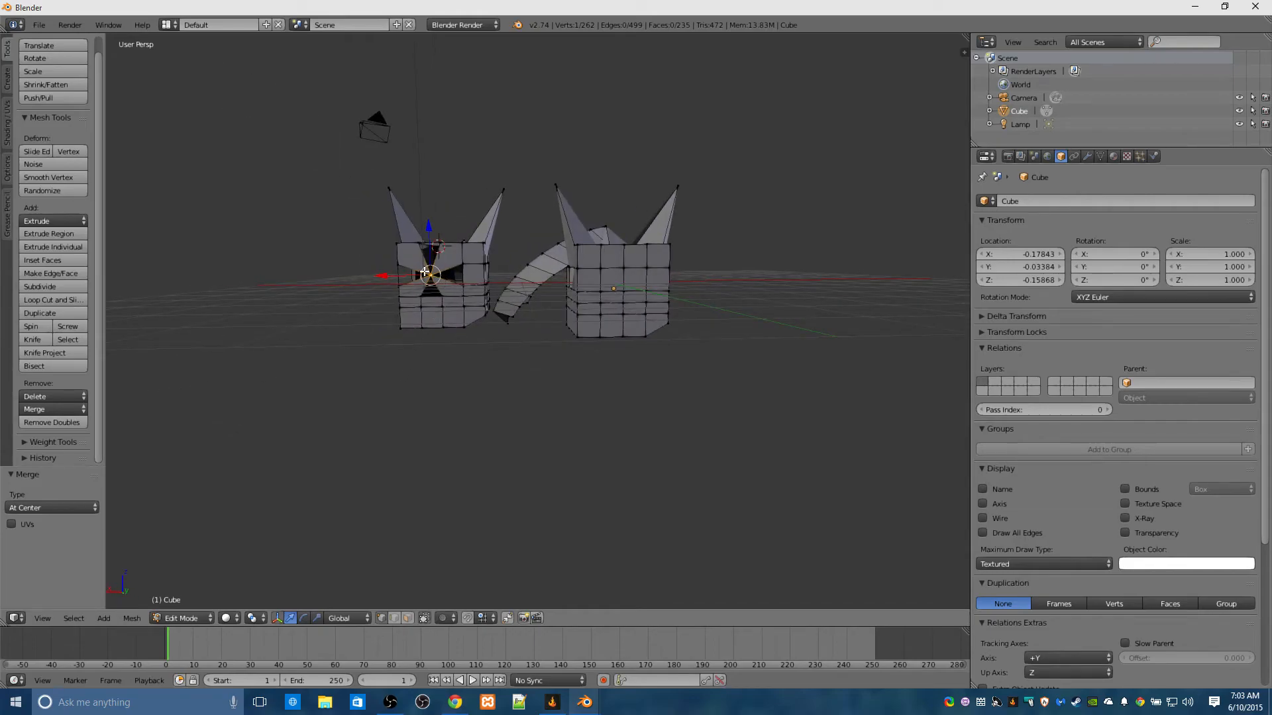
scroll(464, 333, "up", 4)
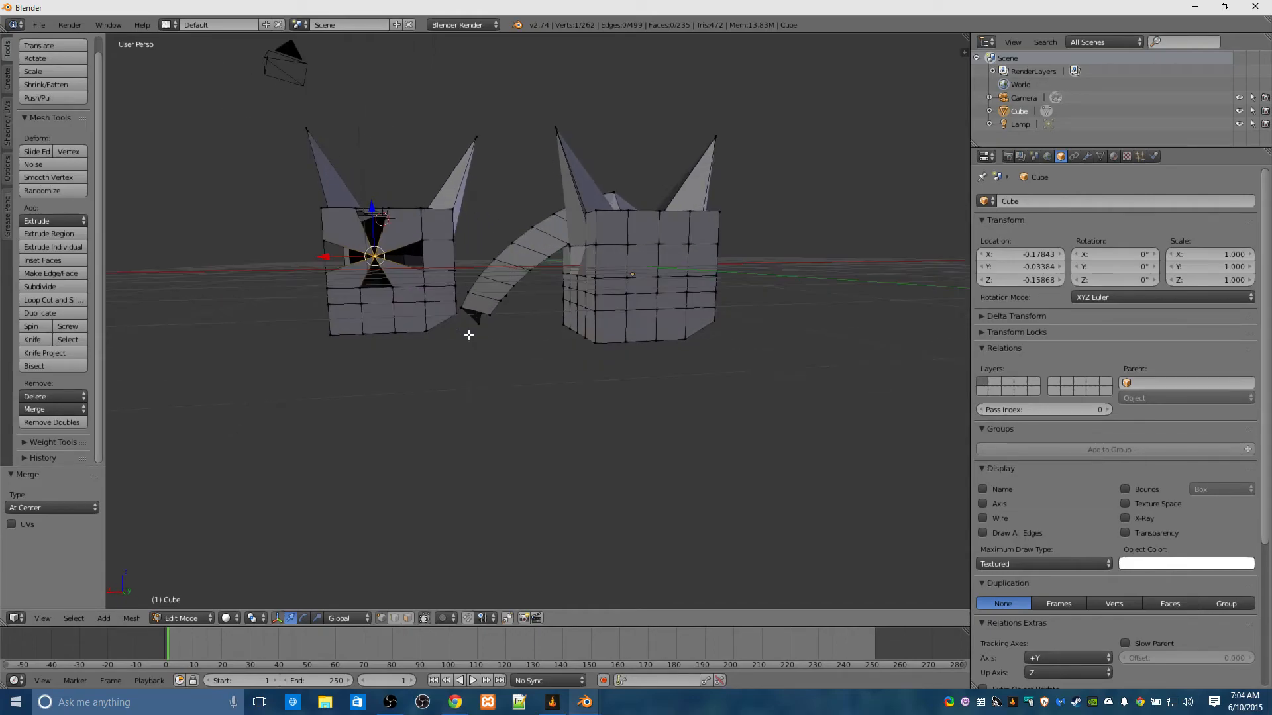
scroll(358, 317, "up", 2)
middle_click_drag(373, 366, 408, 370)
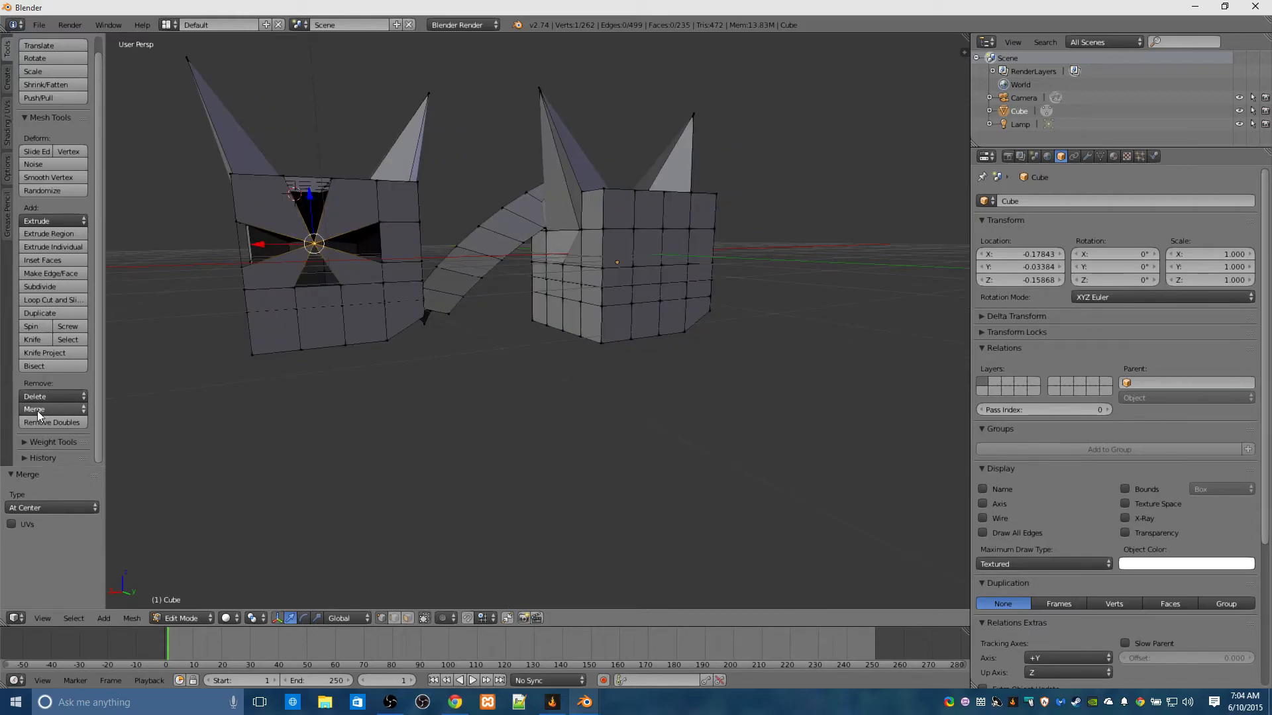
key("ctrl+z")
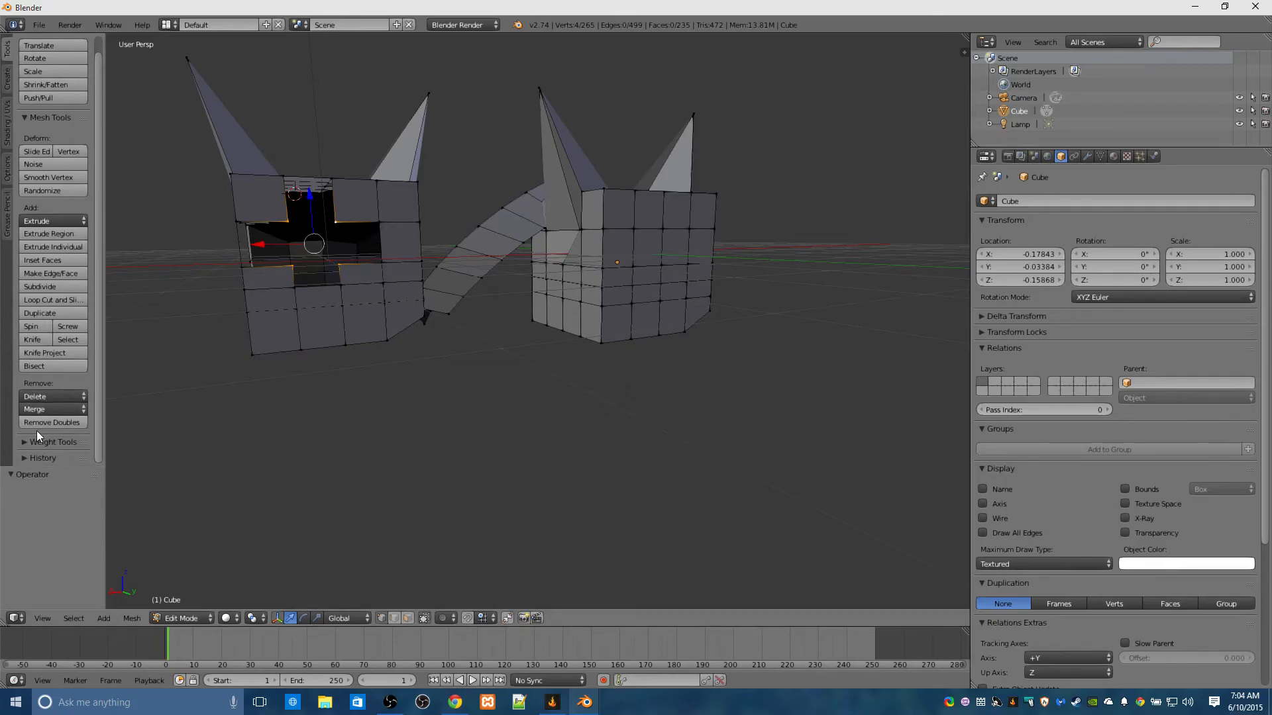
Merge the hole's four corner vertices At Cursor, inspect the merged point from above and behind, and undo the merge.
left_click(47, 410)
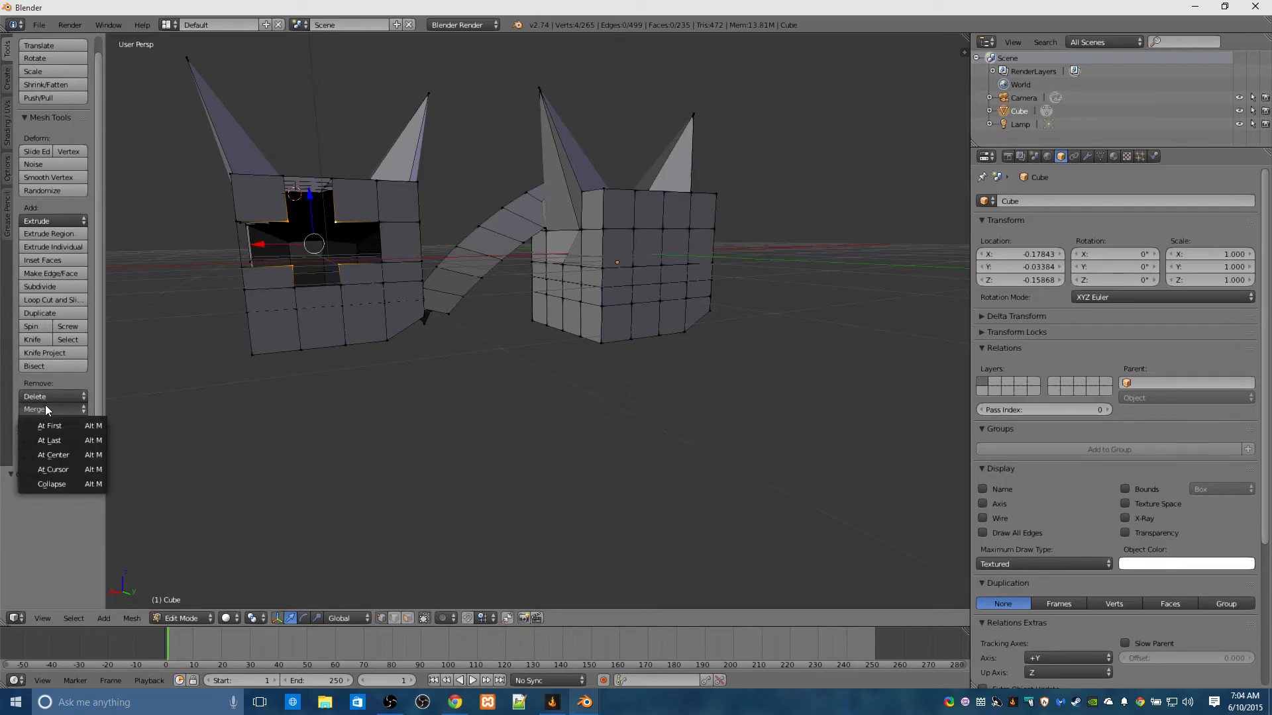
left_click(52, 469)
middle_click_drag(163, 388, 185, 508)
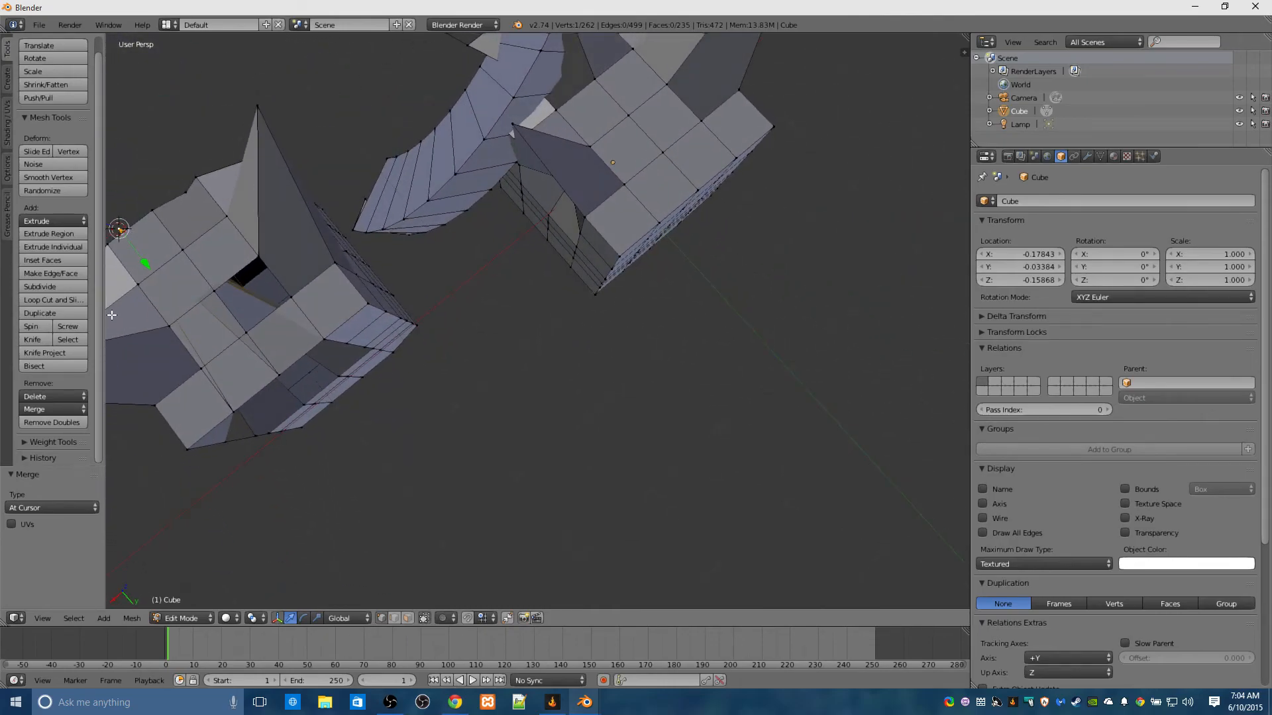
middle_click_drag(310, 449, 321, 349)
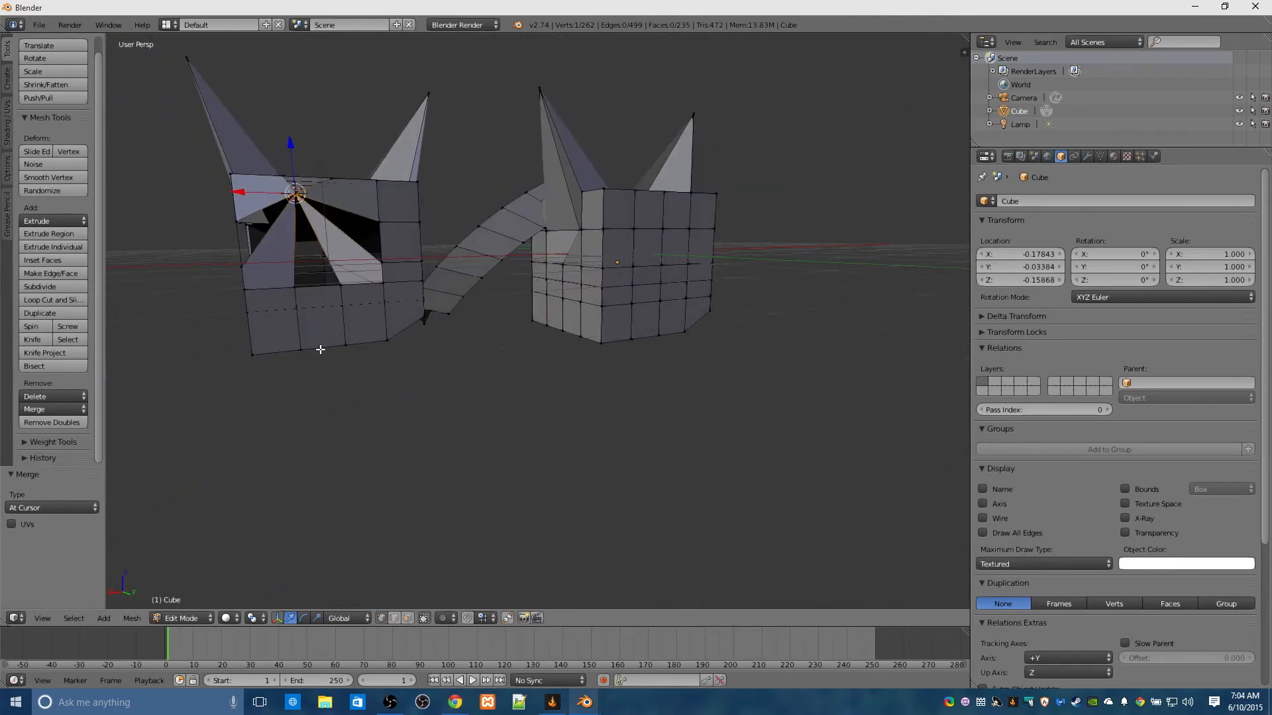
key("ctrl+z")
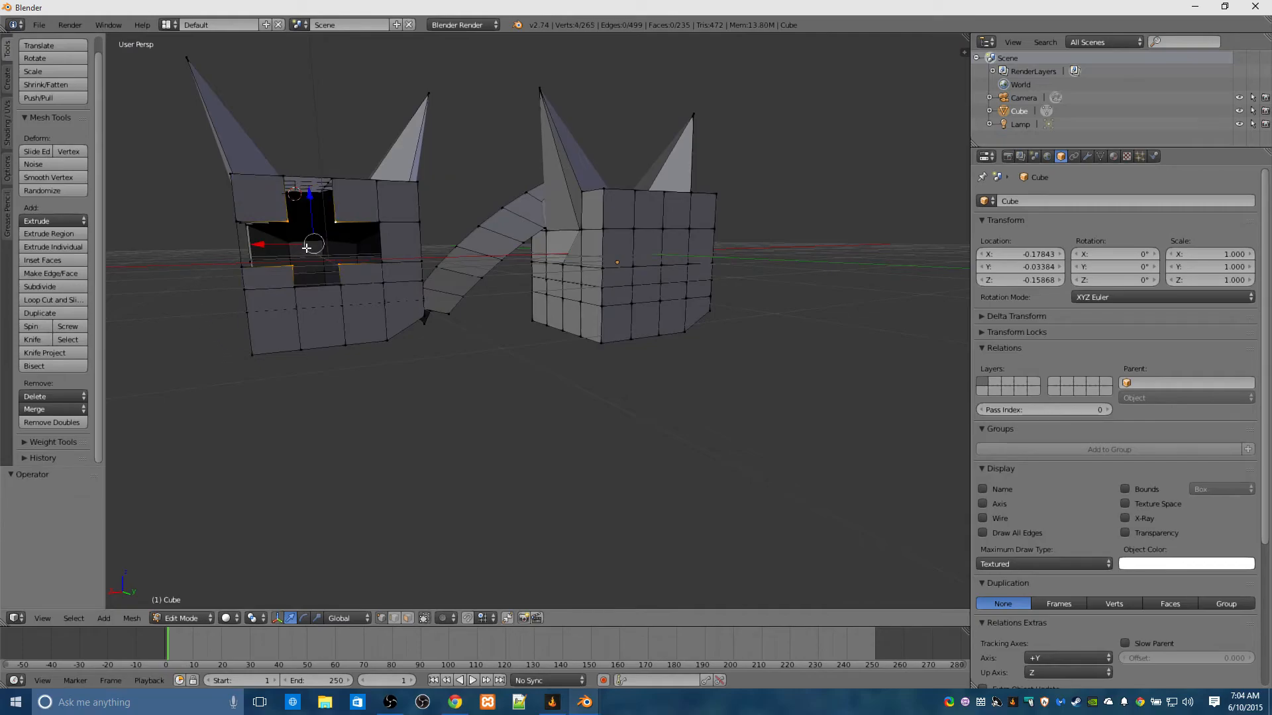
Place the 3D cursor outside the duplicate head beside the hole, merge the four vertices At Cursor, and undo the merge.
left_click(182, 240)
left_click(43, 408)
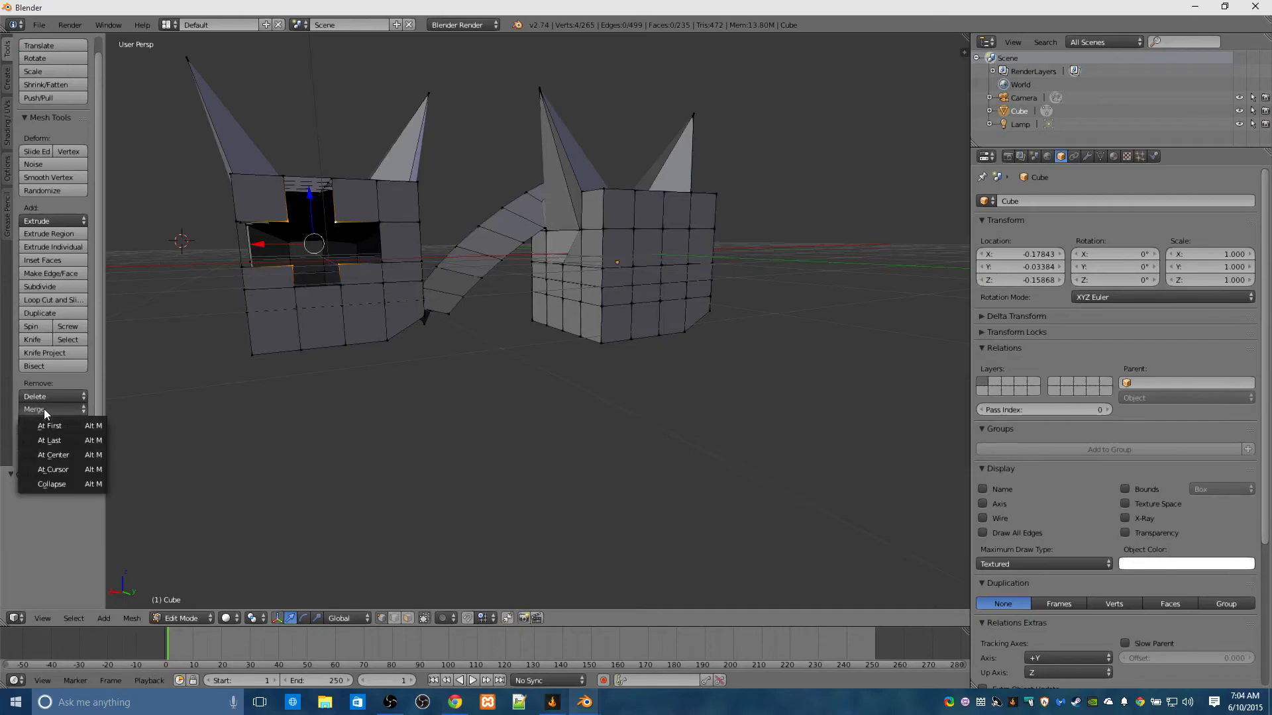
left_click(49, 468)
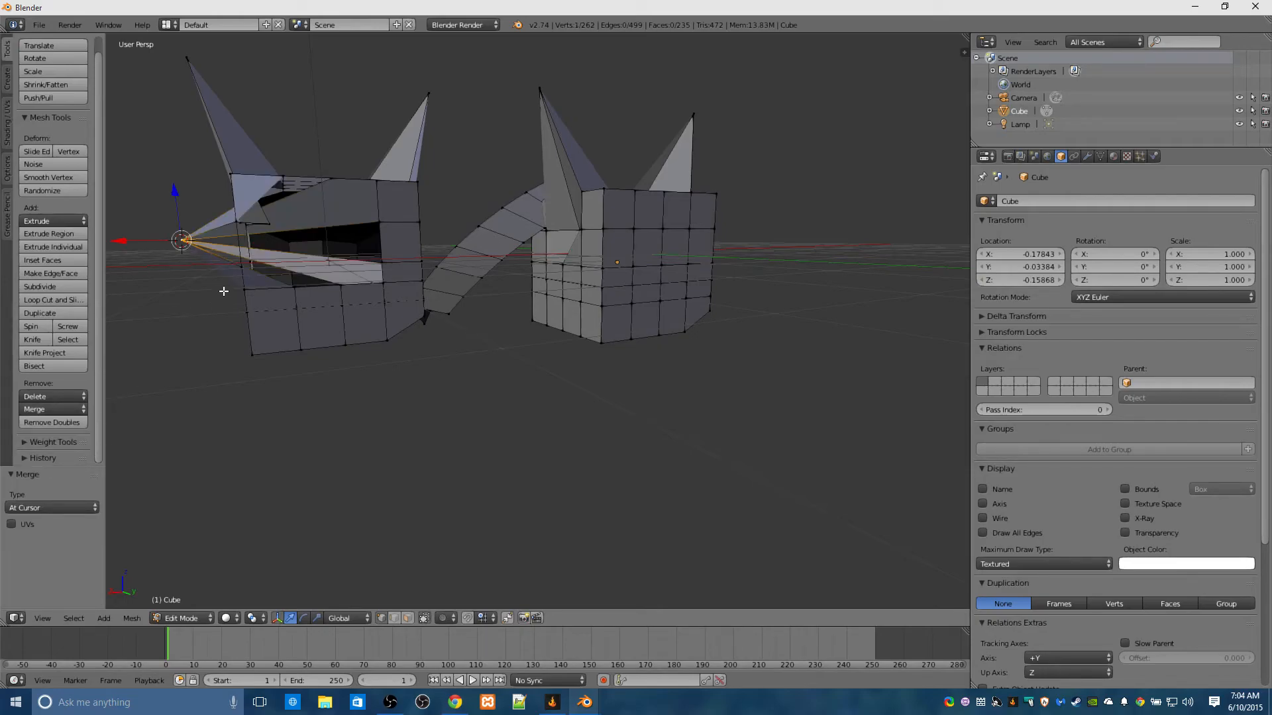
key("ctrl+z")
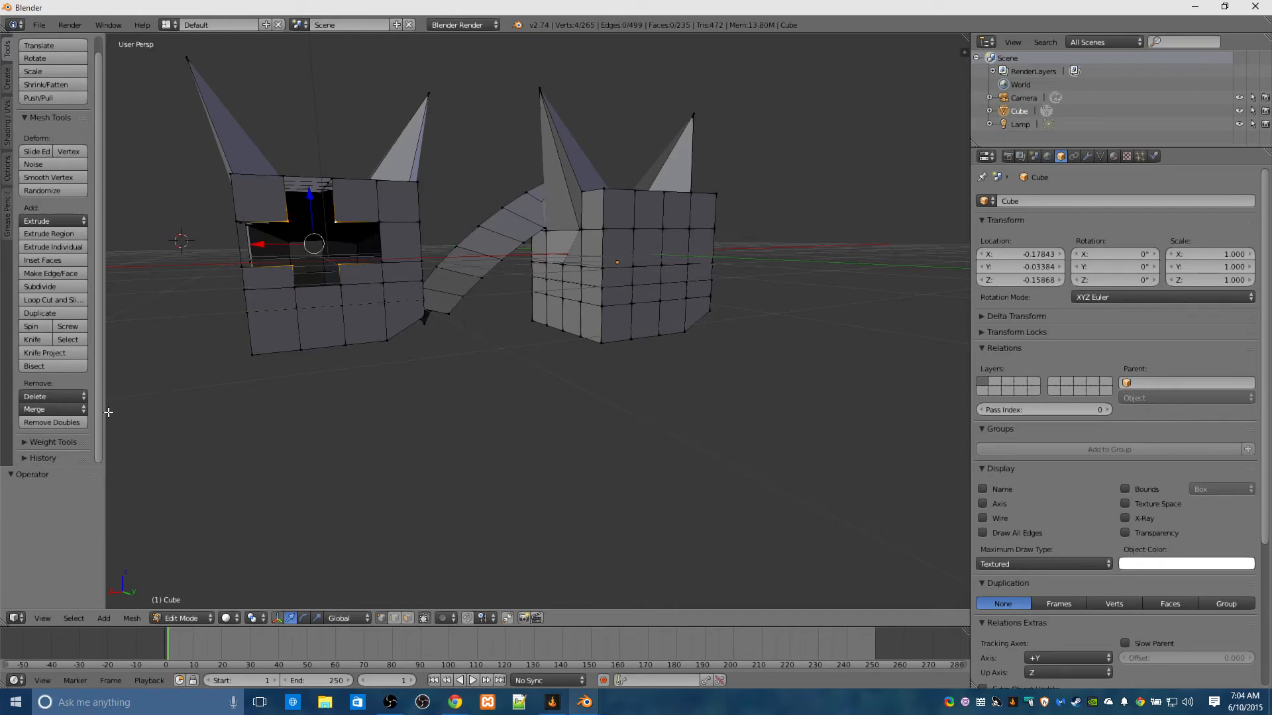
Try merging the hole's four corner vertices with Collapse, check the merge type options, repeat the merge, and undo it.
left_click(70, 408)
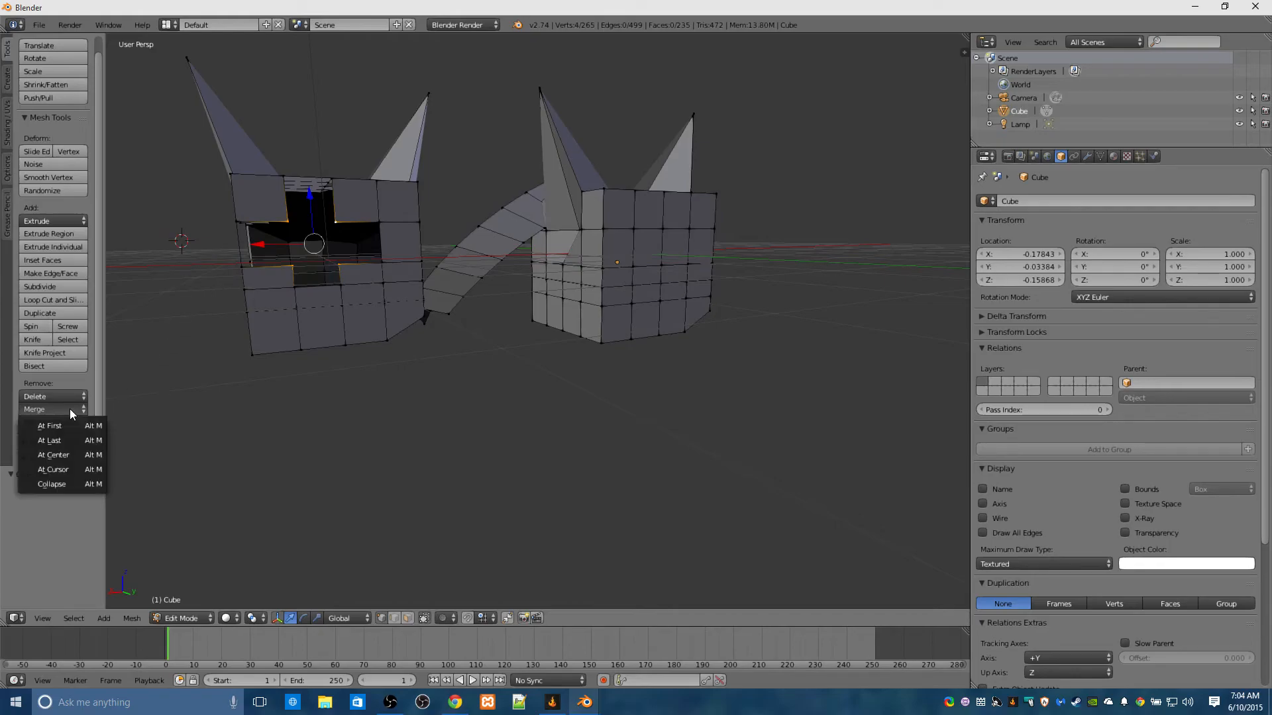
left_click(57, 487)
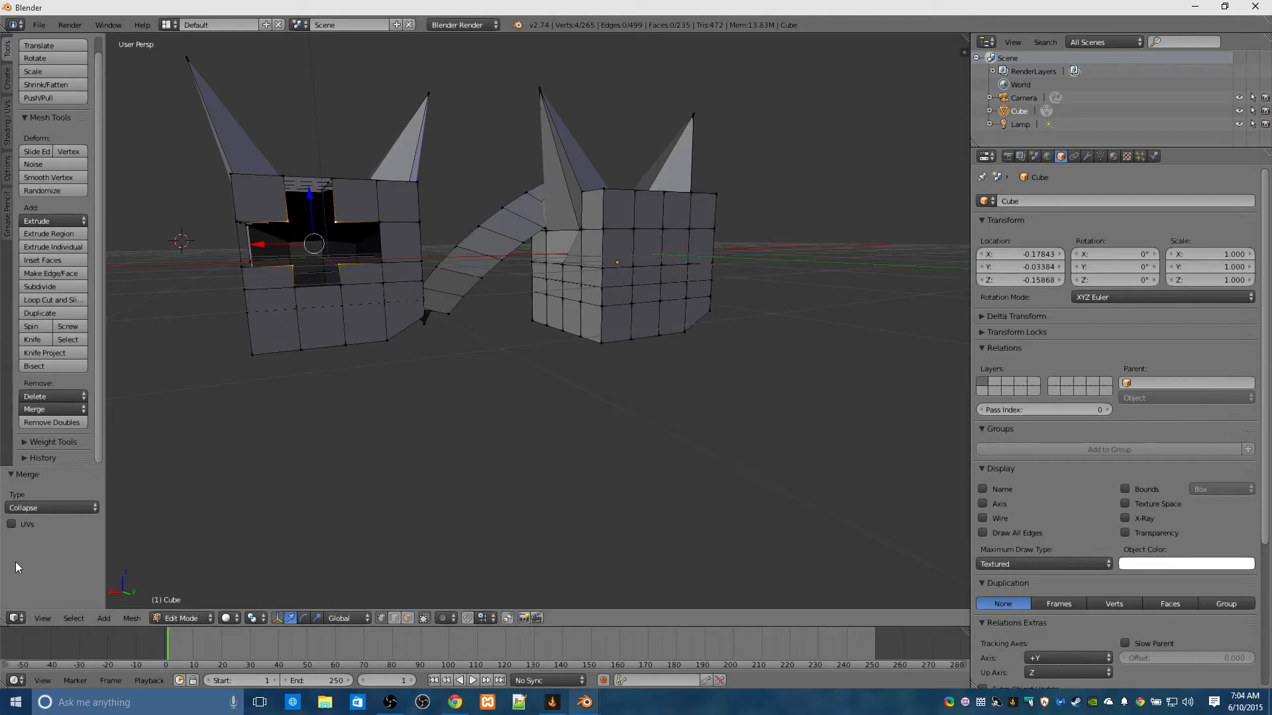
left_click(38, 506)
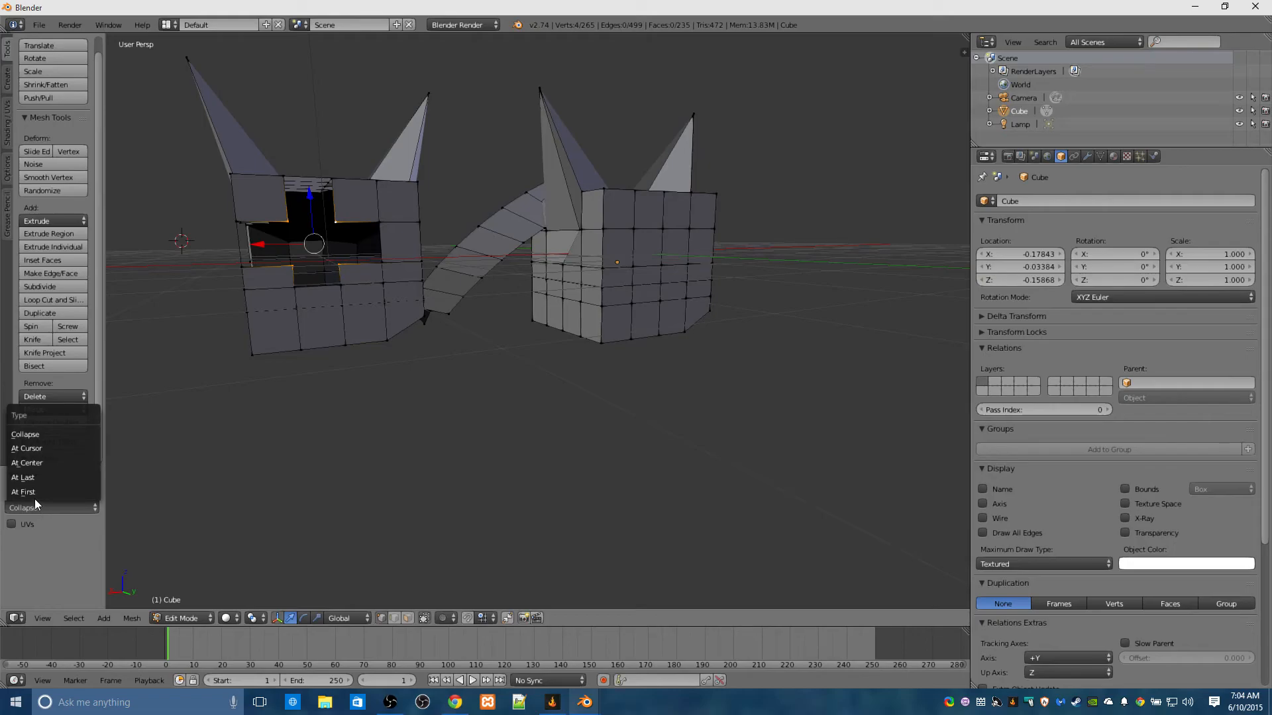
left_click(62, 412)
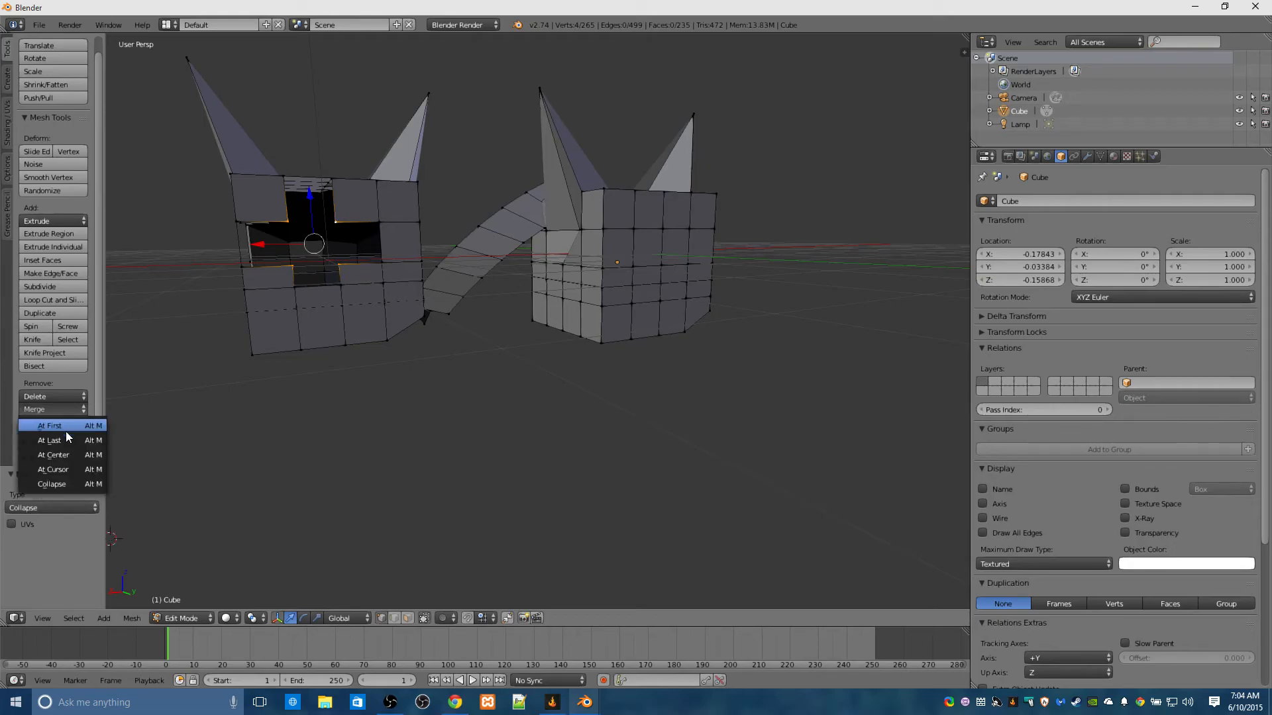
left_click(50, 480)
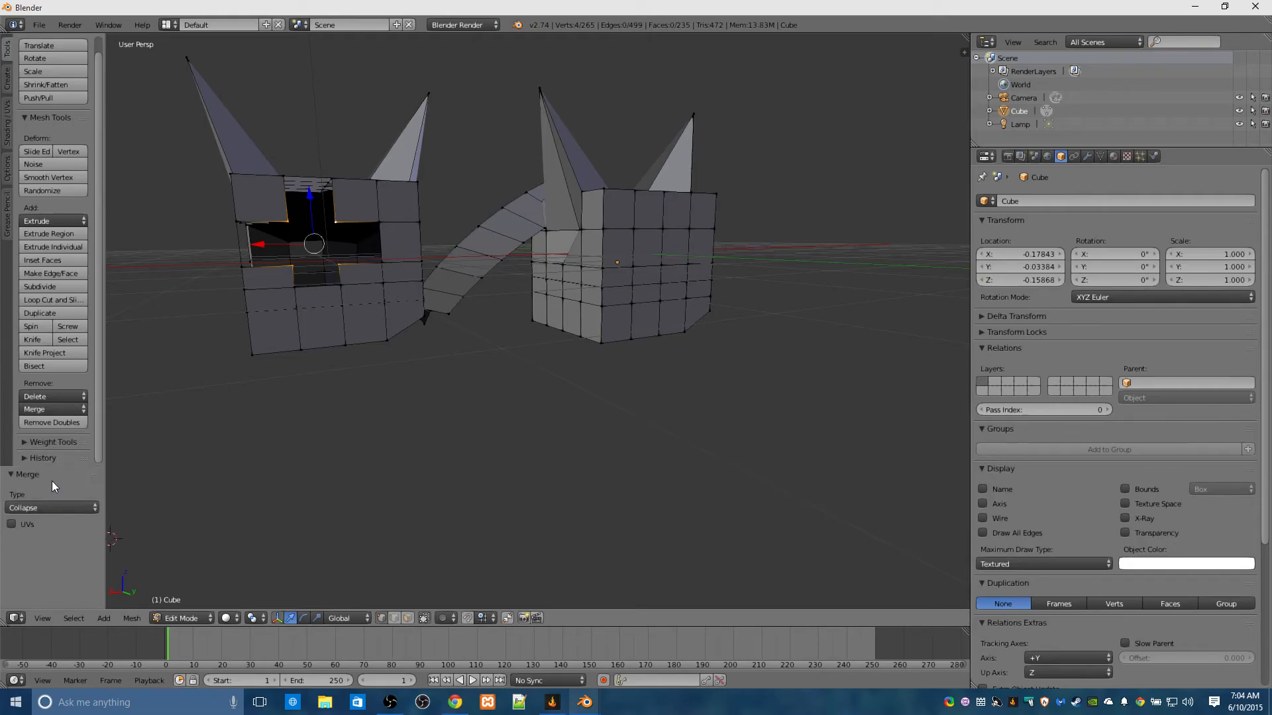
key("g")
left_click(138, 466)
middle_click_drag(136, 463, 227, 476)
middle_click_drag(318, 530, 221, 536)
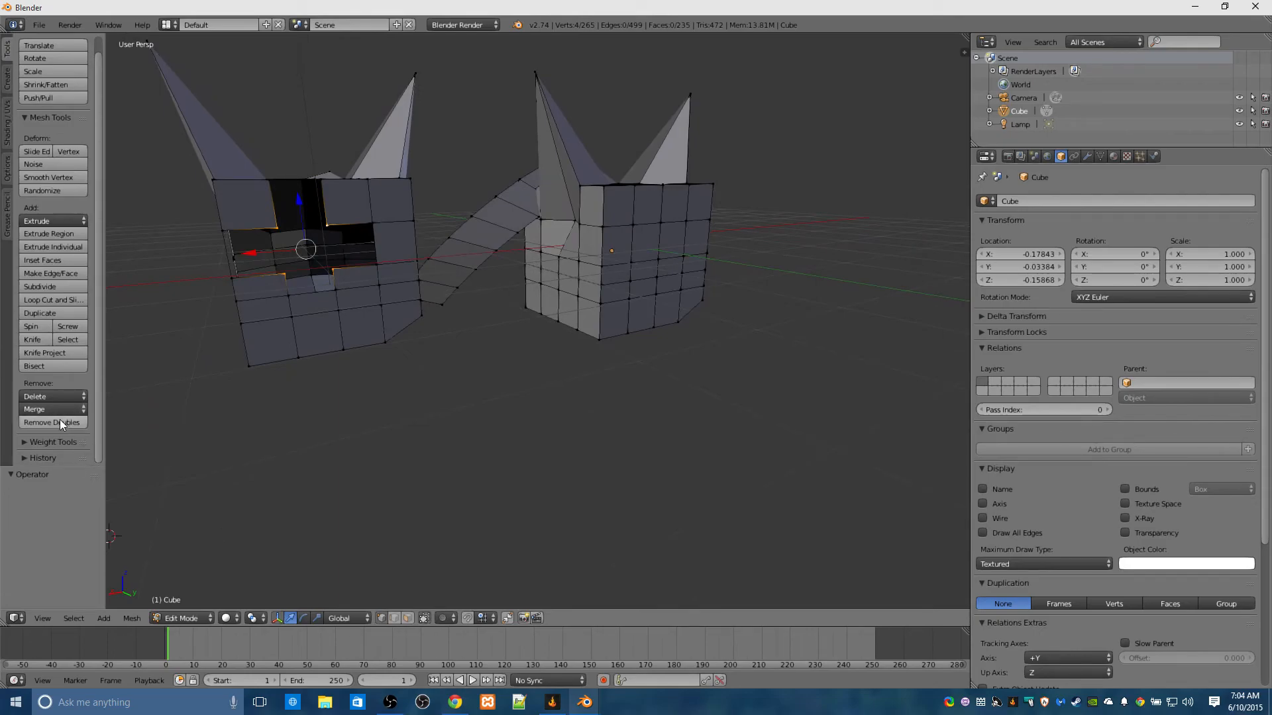
Select the six vertices bordering two stacked faces on the original head's flat side and try Remove Doubles on them.
middle_click_drag(350, 406, 242, 402)
right_click(629, 291)
right_click(630, 305, "shift")
right_click(629, 326, "shift")
right_click(671, 335, "shift")
right_click(675, 310, "shift")
right_click(676, 287, "shift")
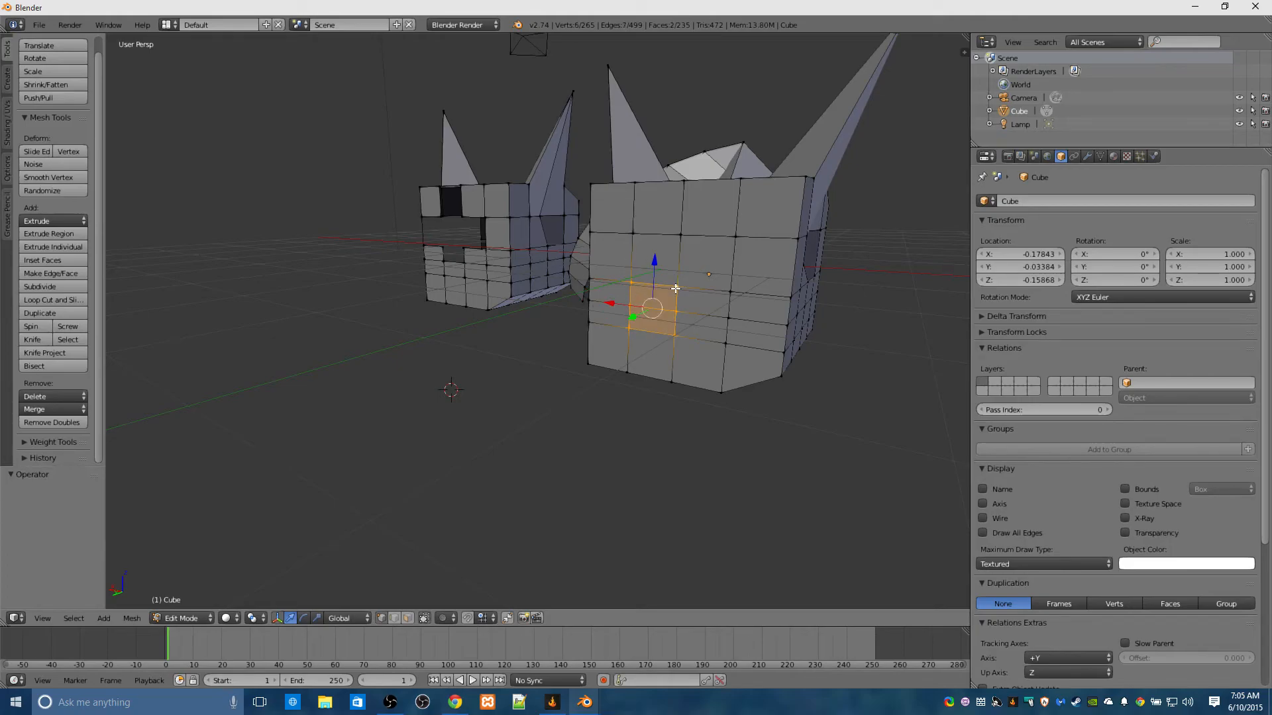
left_click(50, 423)
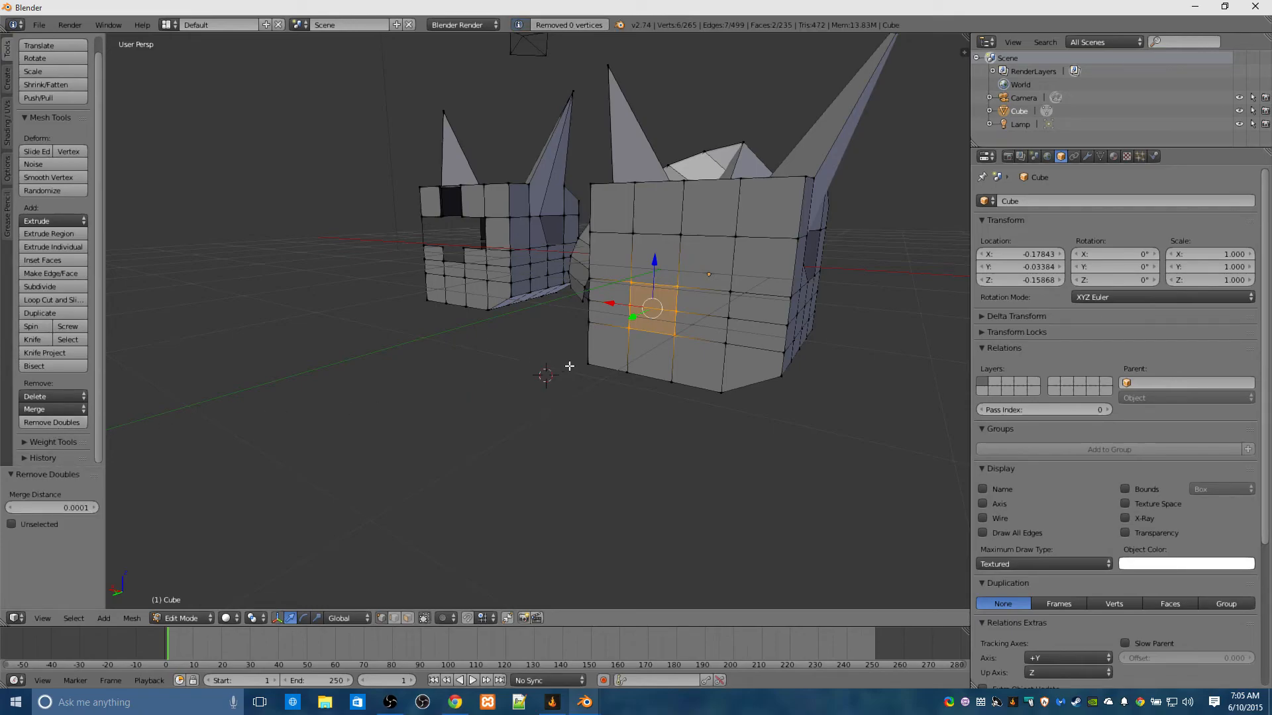
left_click(610, 302)
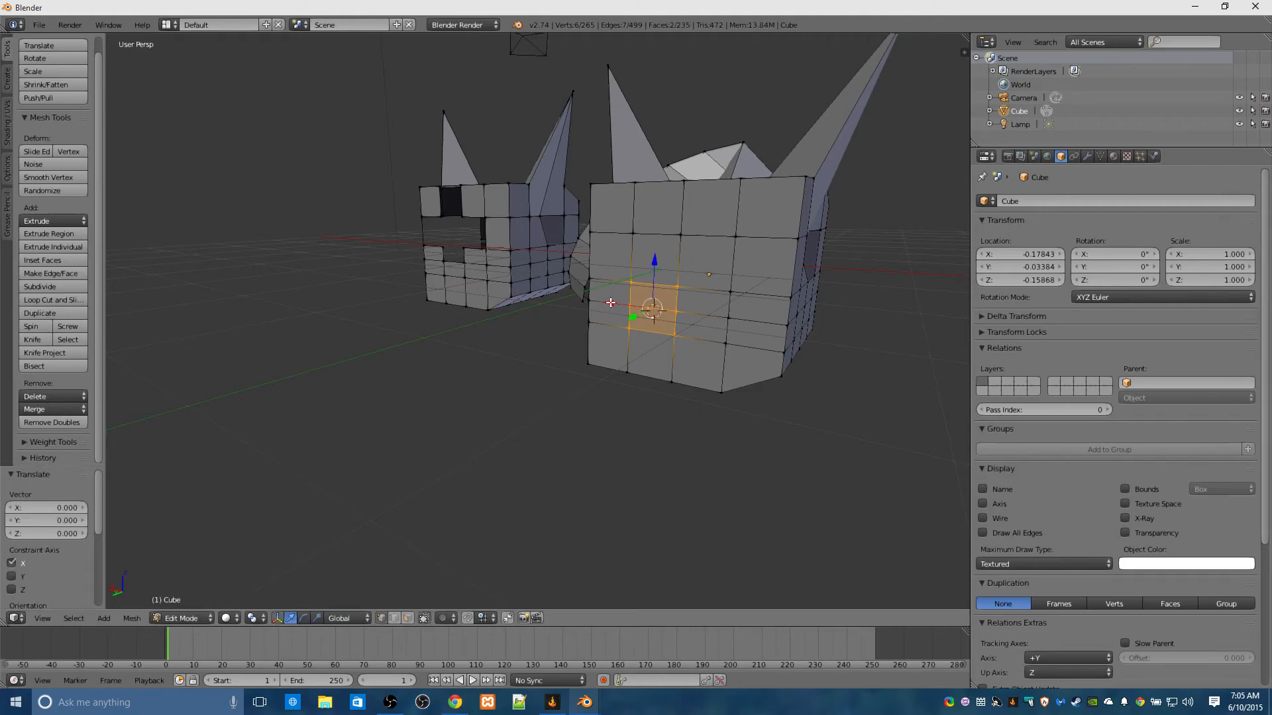
Select two neighbouring vertices on the original head's flat side and try Remove Doubles on the pair.
right_click(676, 310)
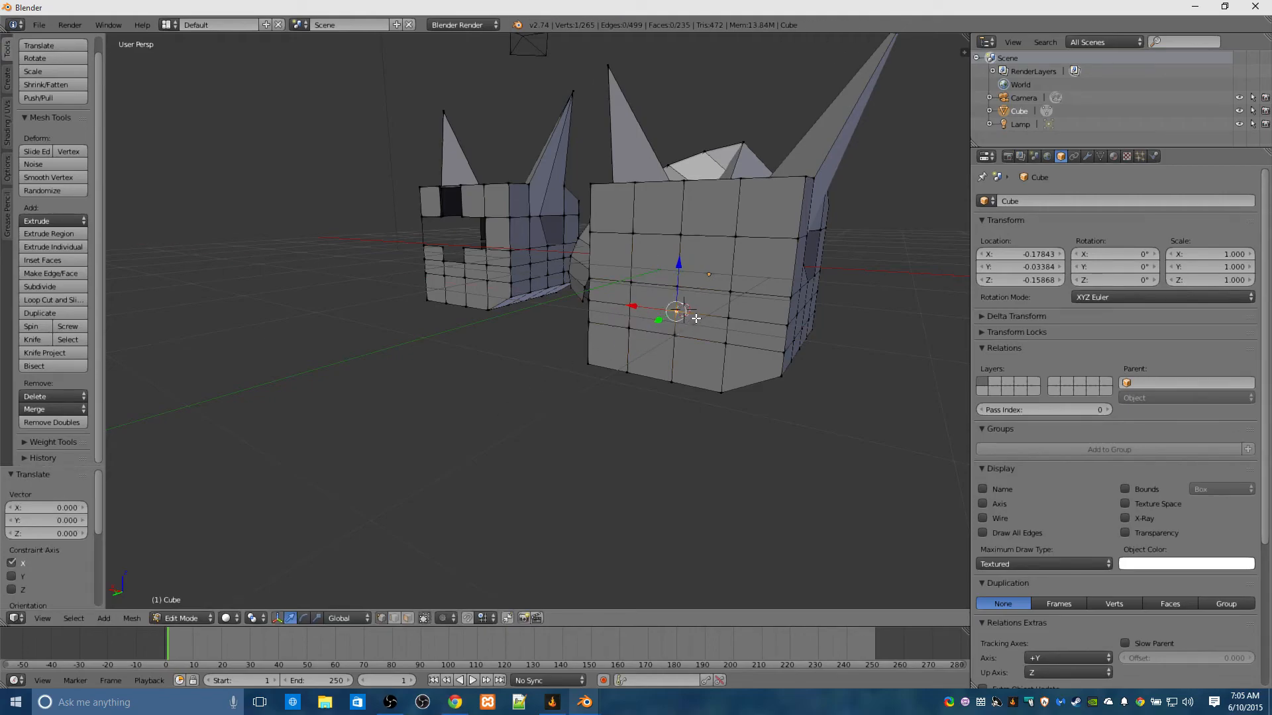
right_click(726, 318, "shift")
left_click(47, 423)
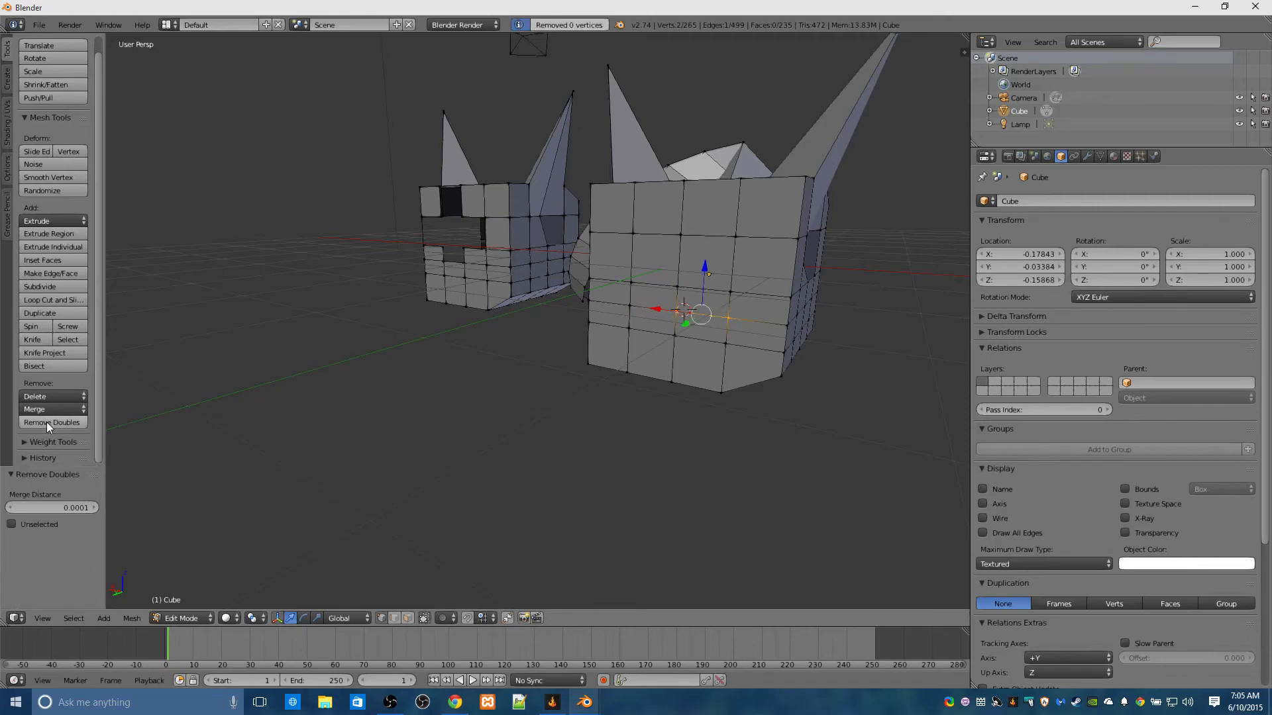
Move a lower-edge vertex on the duplicate head's holed side by about X -0.375, Y -0.282, Z 0.019.
mouse_move(445, 306)
right_mouse_down()
mouse_move(375, 336)
mouse_move(469, 306)
right_mouse_up()
middle_click_drag(156, 446, 284, 437)
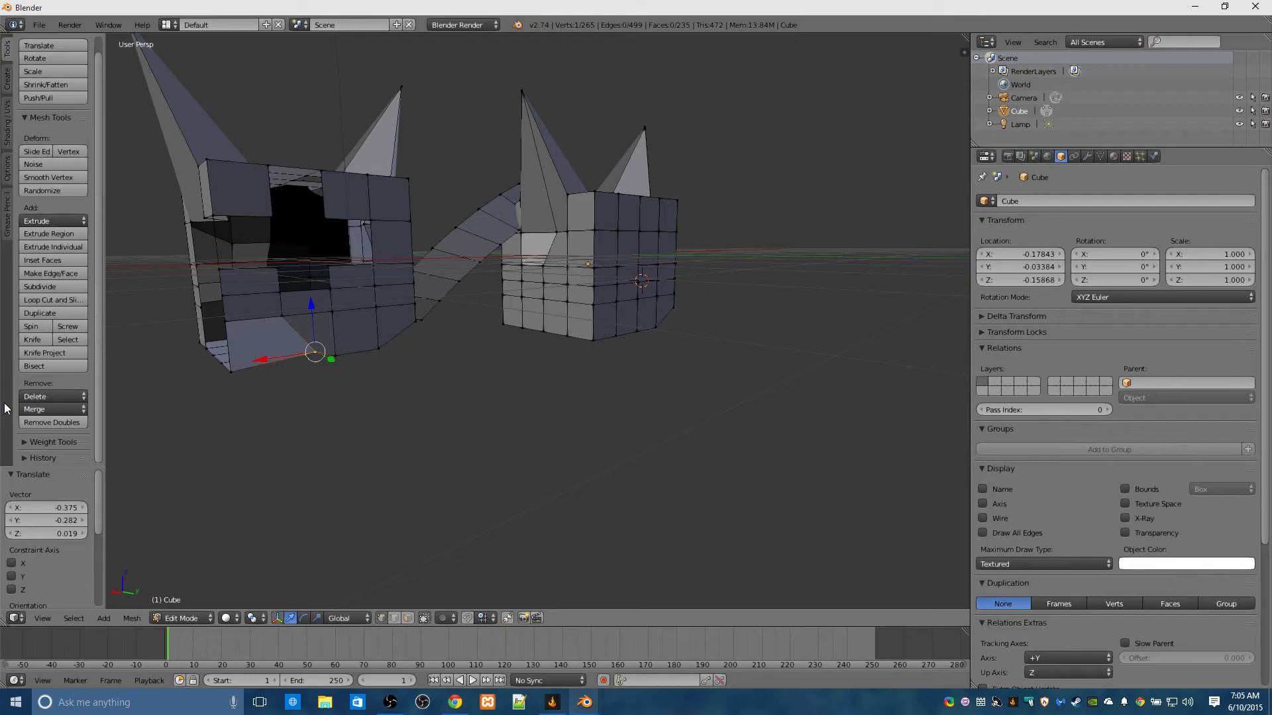
Raise a vertex on the curved bridge's inner edge about 0.156 along Z and lower the hanging spike's tip about 0.246.
middle_click_drag(202, 426, 346, 388)
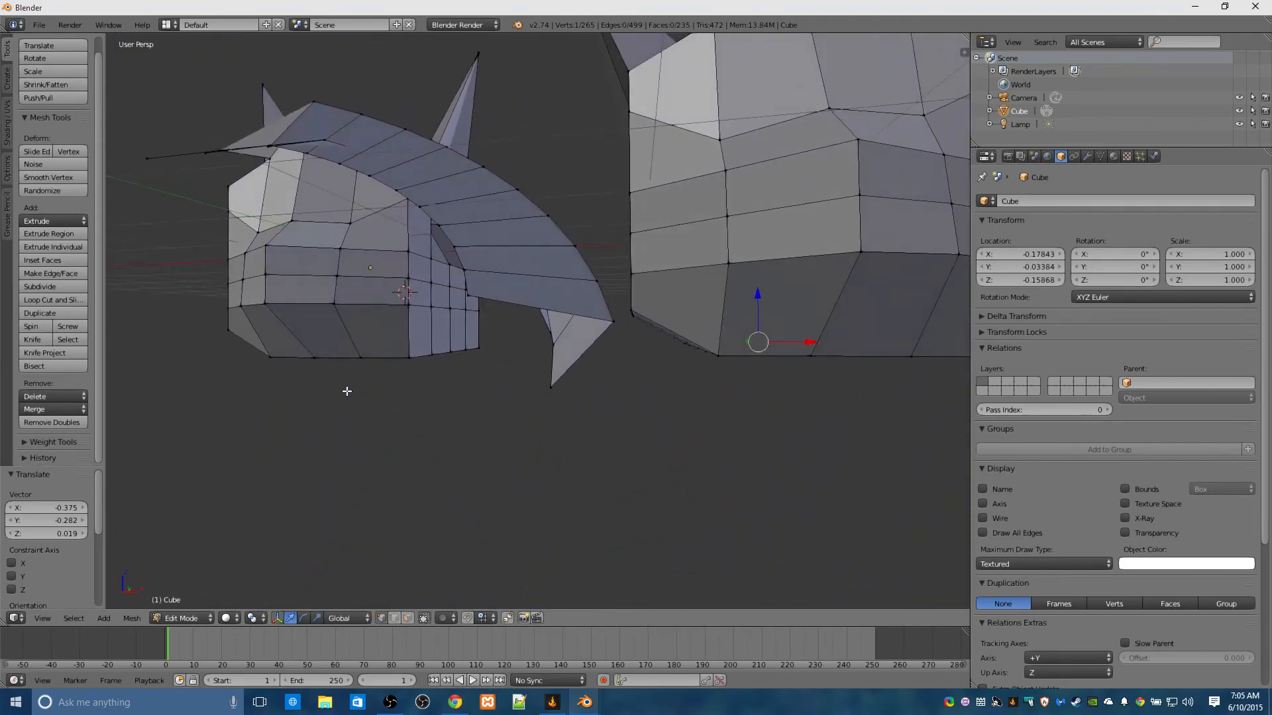
right_click(469, 291)
left_click_drag(464, 253, 468, 229)
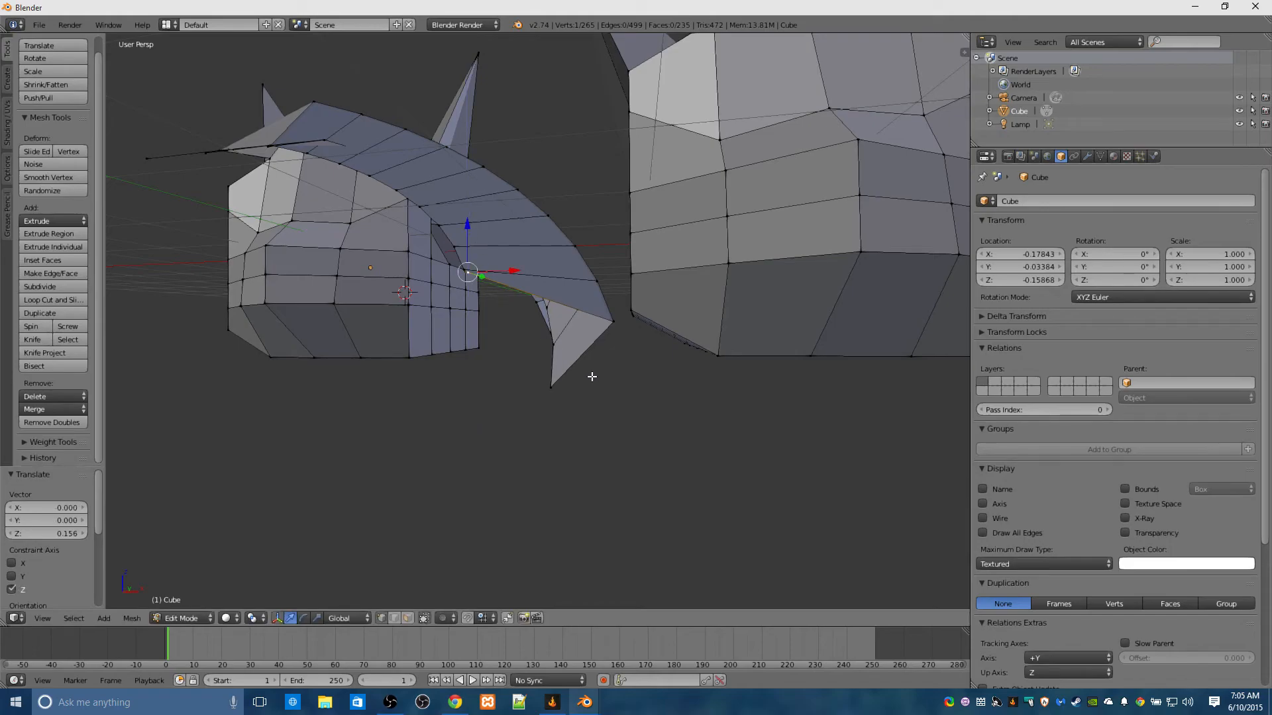
right_click(565, 381)
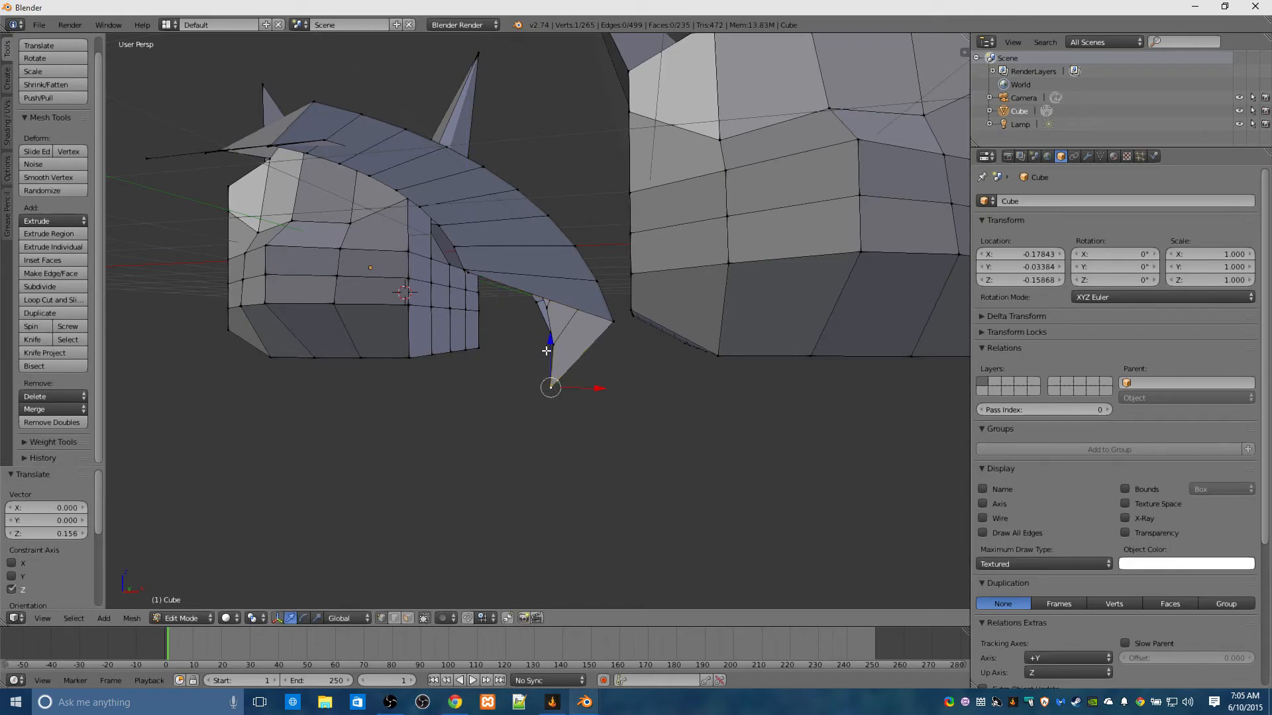
left_click_drag(549, 345, 533, 383)
middle_click_drag(489, 386, 525, 398)
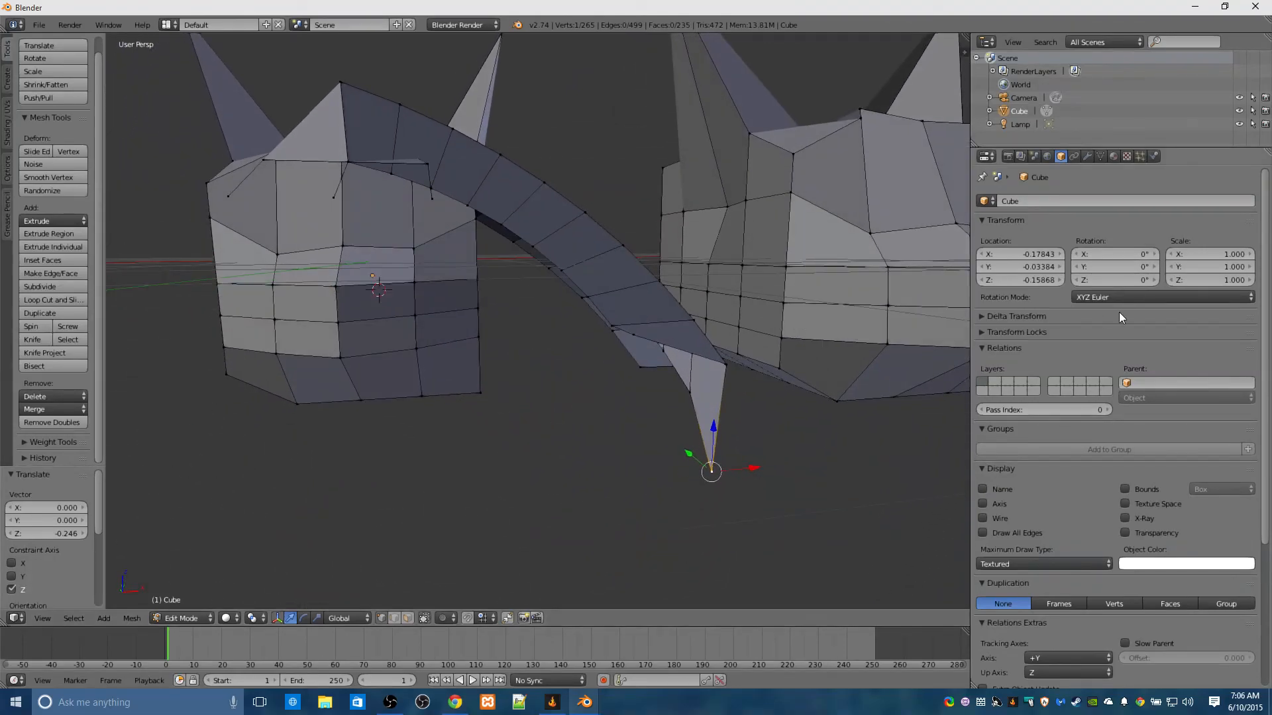
Render the scene from the current camera, render it again, and return to the 3D view.
left_click(1007, 156)
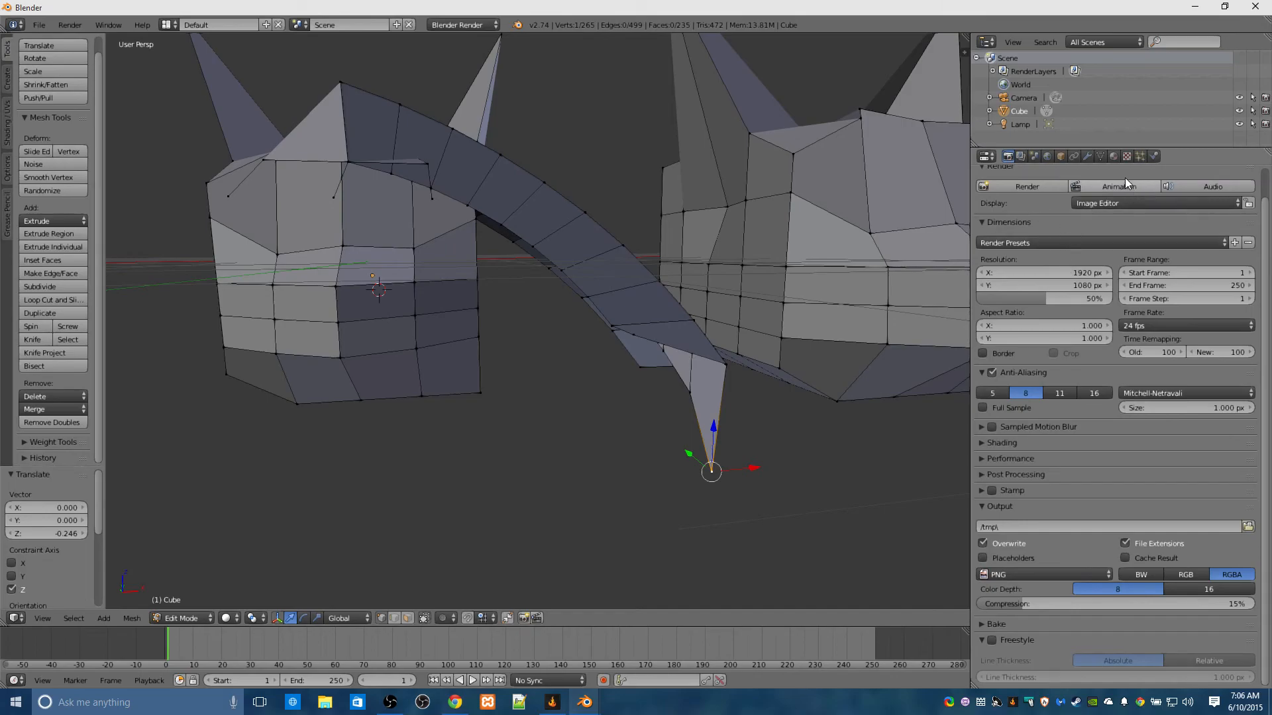
left_click(1032, 187)
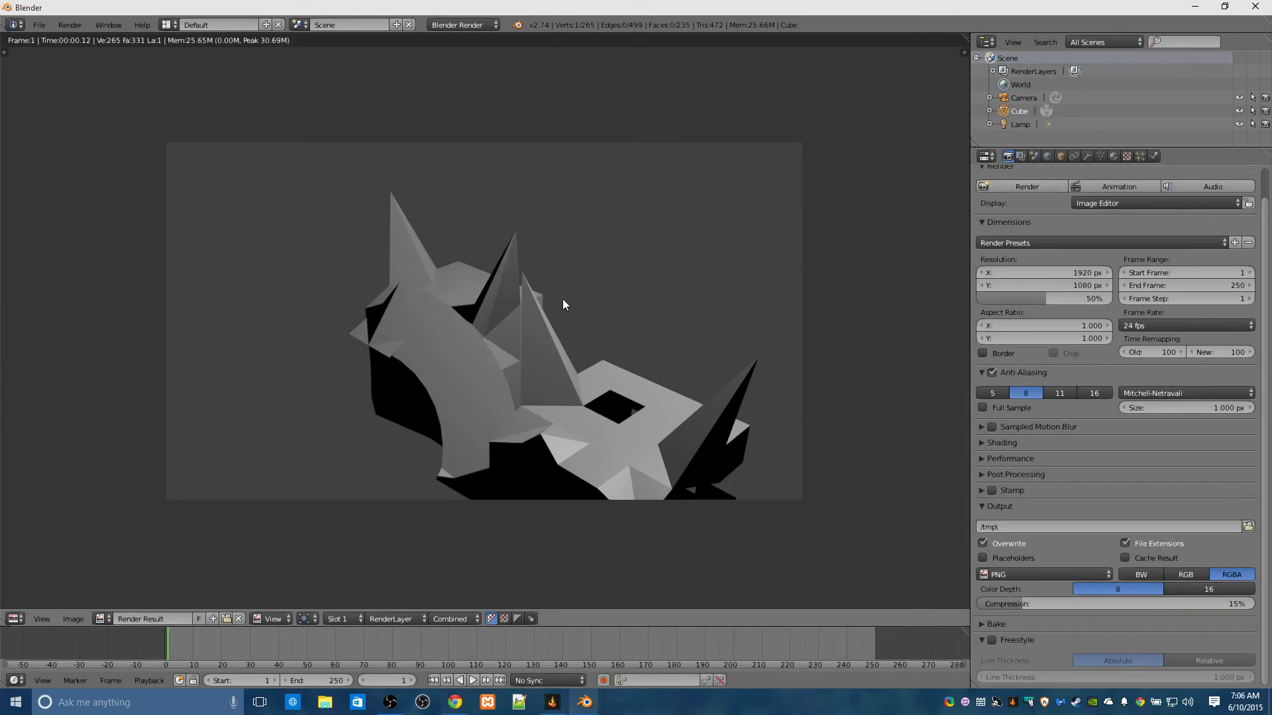
left_click(1015, 189)
right_click(1015, 190)
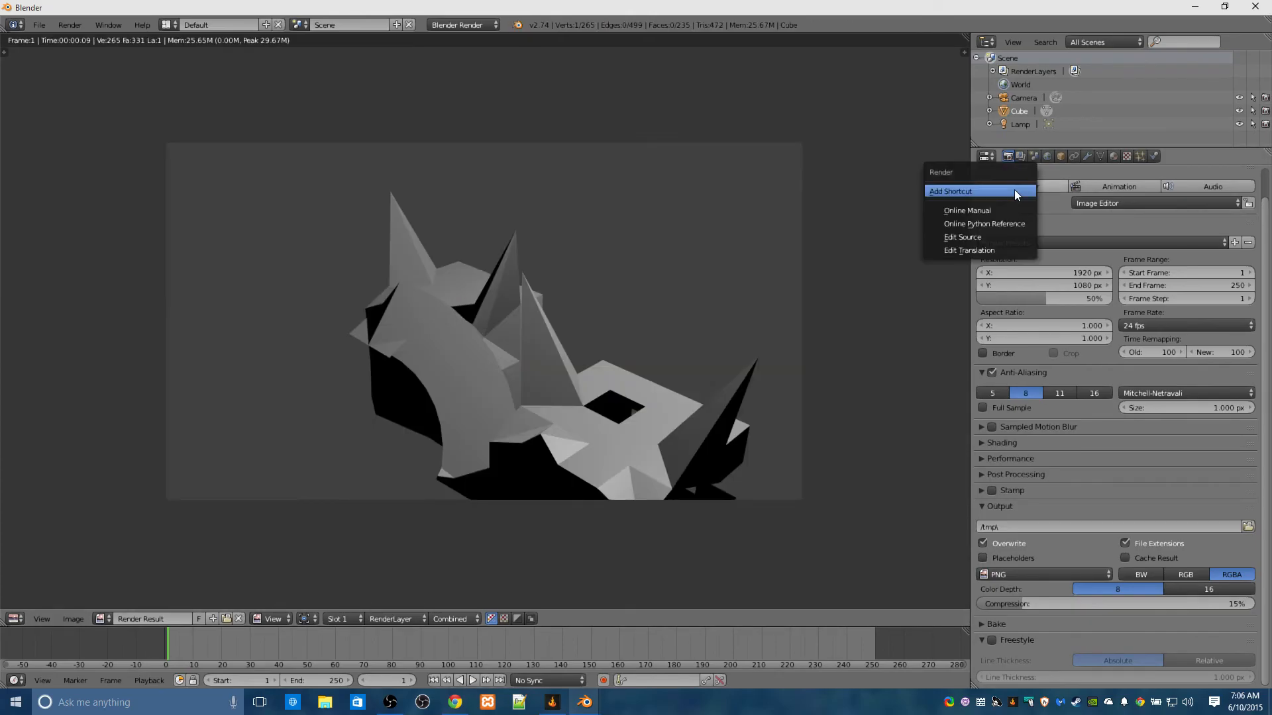
key("Escape")
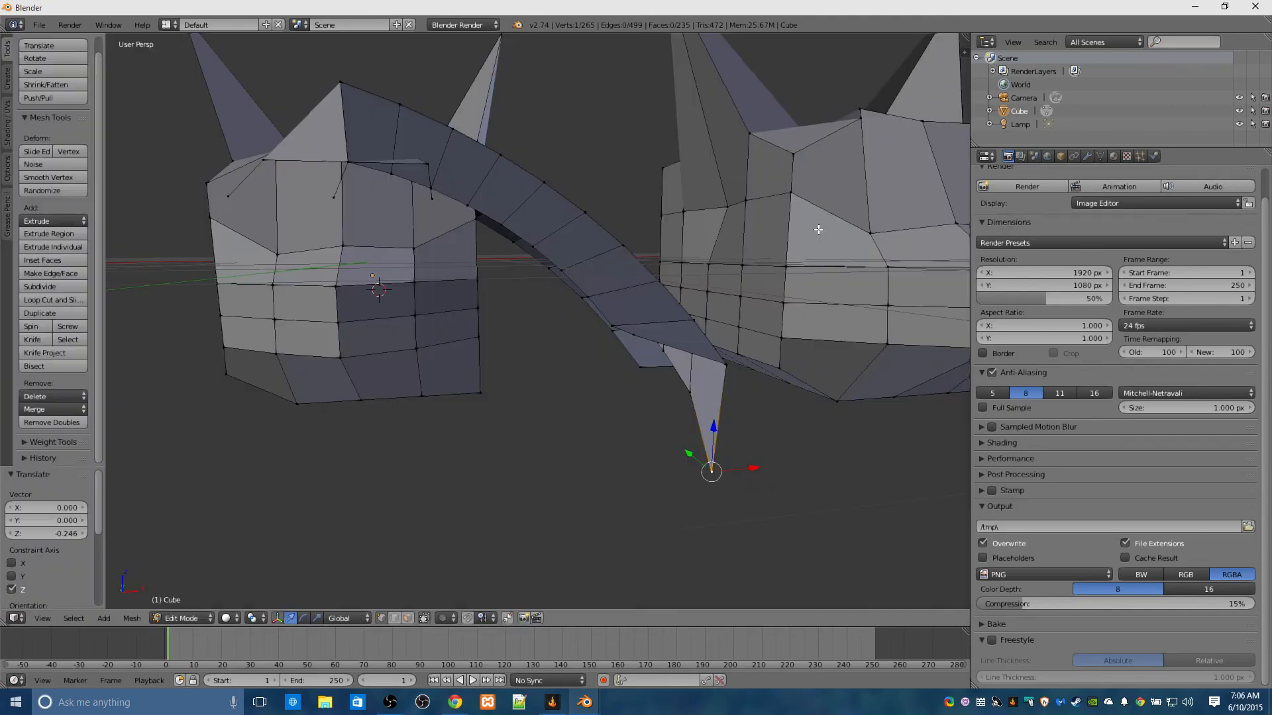
Switch to Object Mode, select the camera, lower it, shift it in negative X, and move it about -1.268 along Y.
scroll(663, 226, "down", 8)
scroll(662, 225, "down", 2)
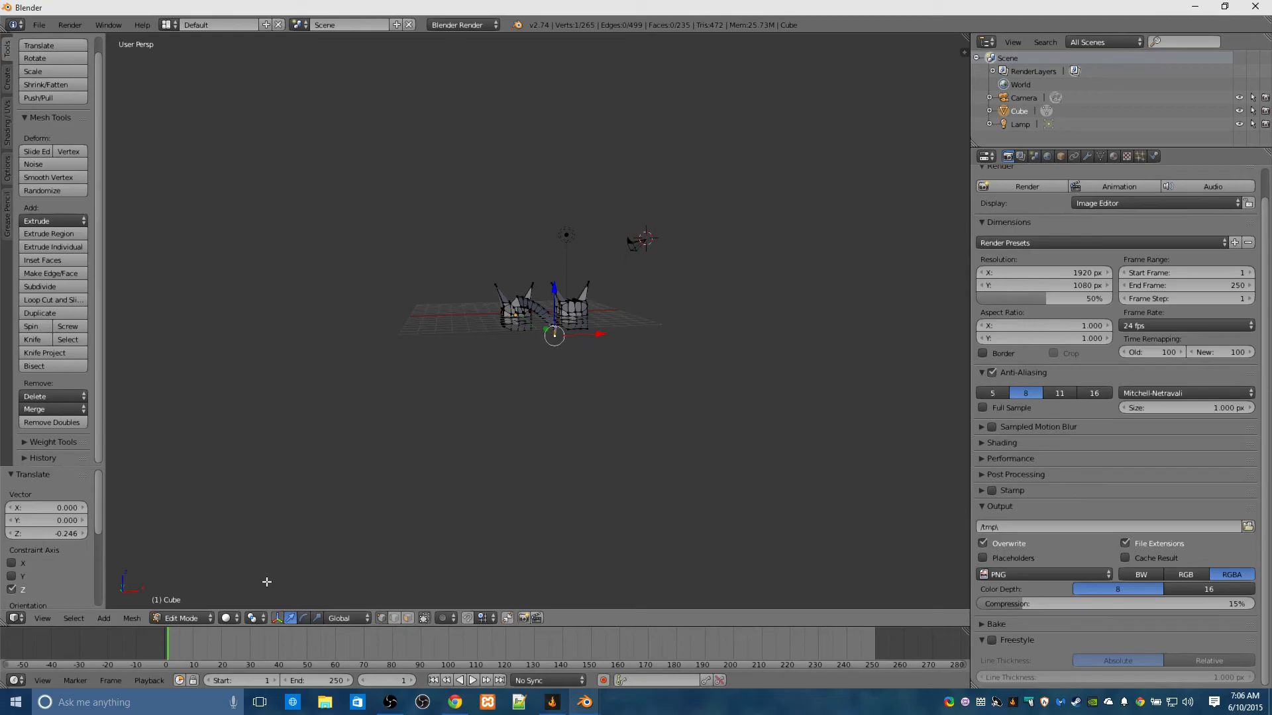
left_click(180, 618)
left_click(180, 602)
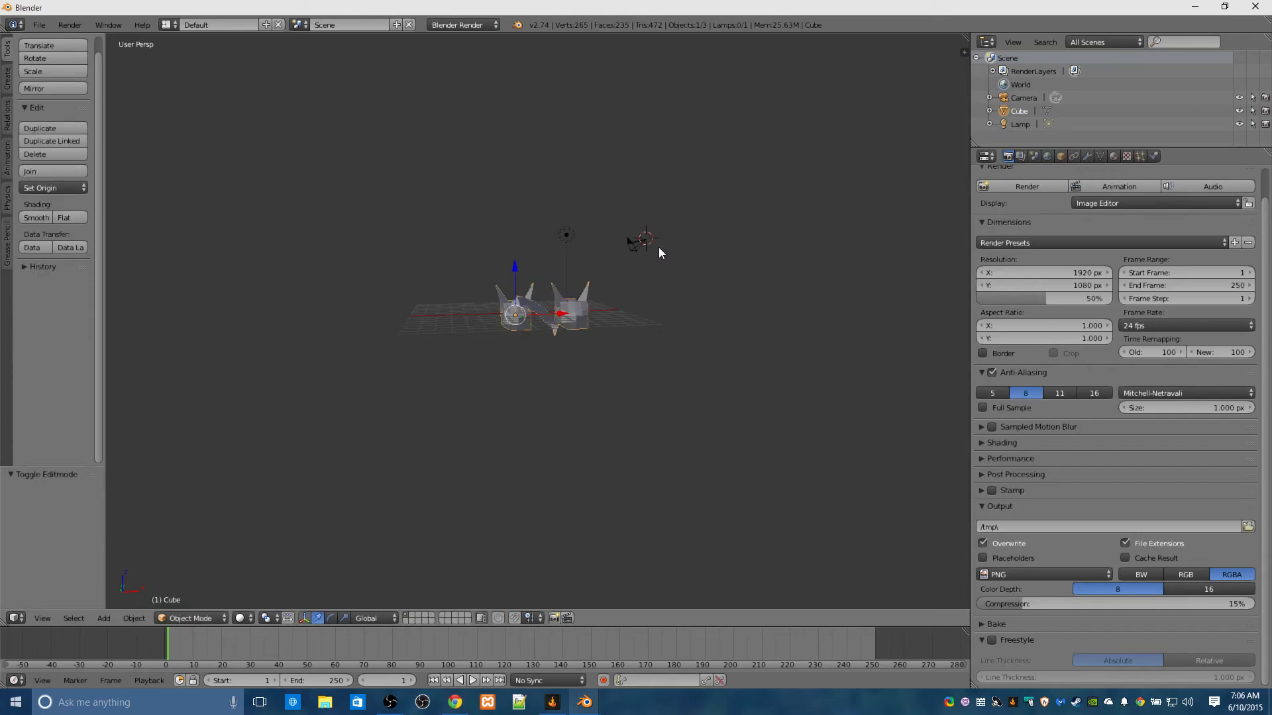
right_click(642, 241)
left_click_drag(646, 192, 630, 257)
left_click_drag(673, 310, 600, 308)
middle_click_drag(486, 363, 555, 443)
left_click_drag(586, 302, 640, 307)
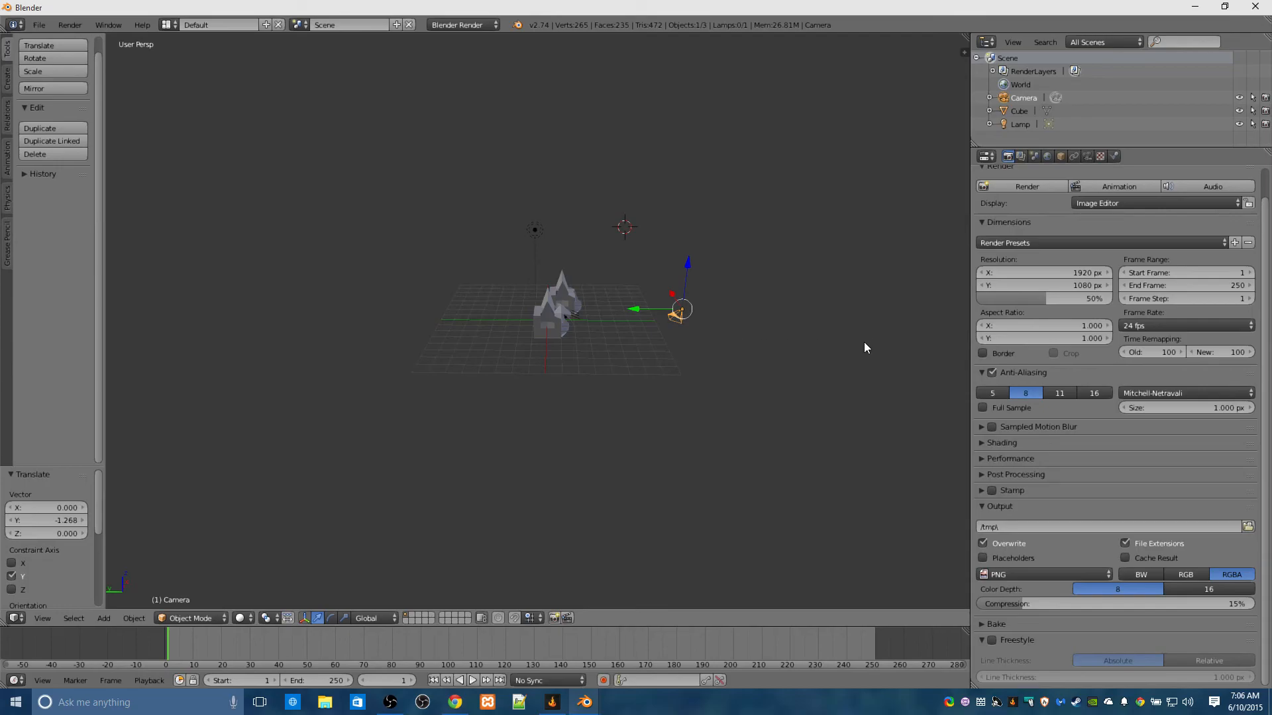
Tilt the camera about the X axis and rotate it about -13.737° around the Z axis.
left_click(331, 618)
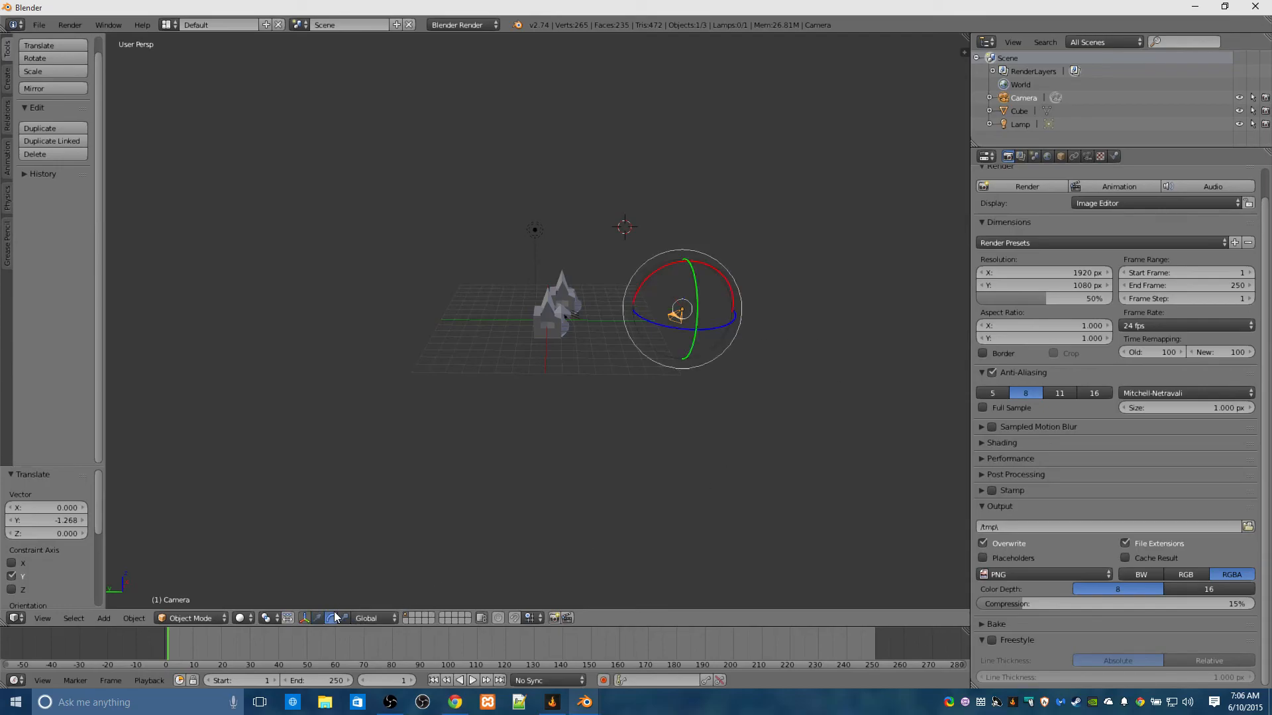
left_click(668, 355)
left_click_drag(641, 283, 667, 277)
middle_click_drag(661, 325, 713, 296)
mouse_move(619, 296)
left_mouse_down()
mouse_move(605, 296)
mouse_move(662, 289)
mouse_move(628, 299)
left_mouse_up()
middle_click_drag(666, 353, 466, 361)
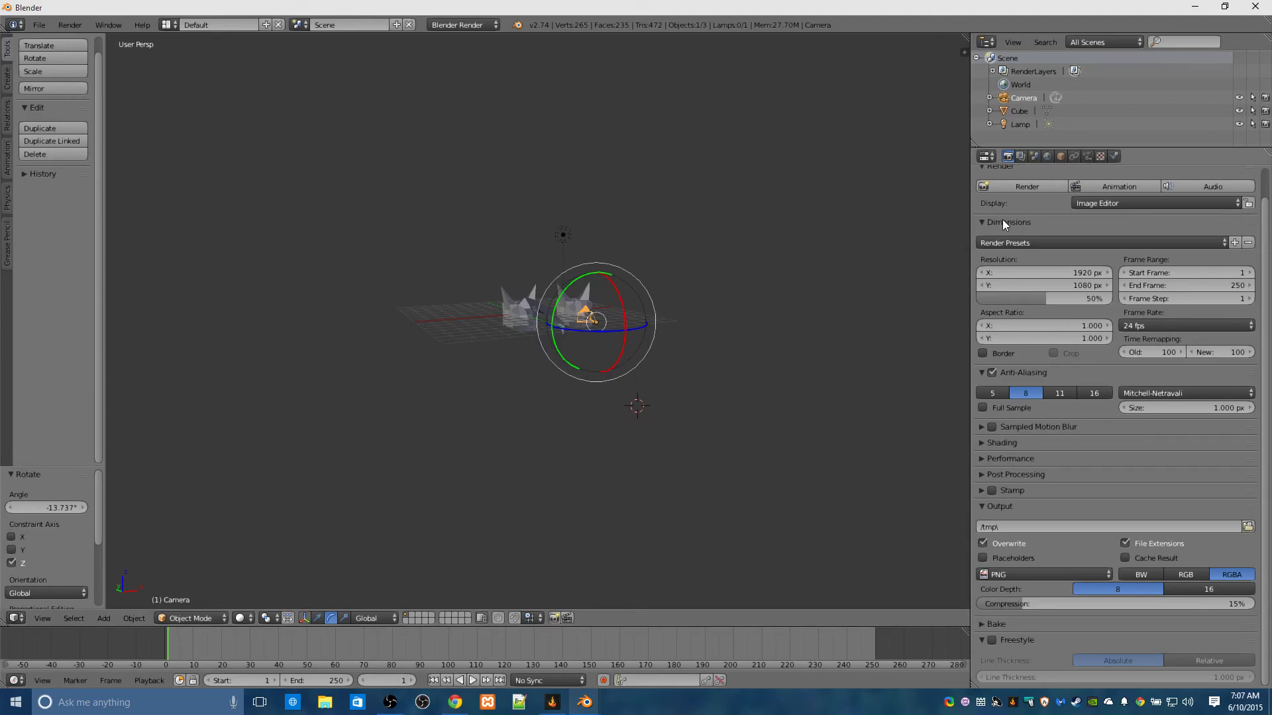
Render the image to check the repositioned camera's framing, repeat the render, and return to the 3D view.
left_click(1004, 189)
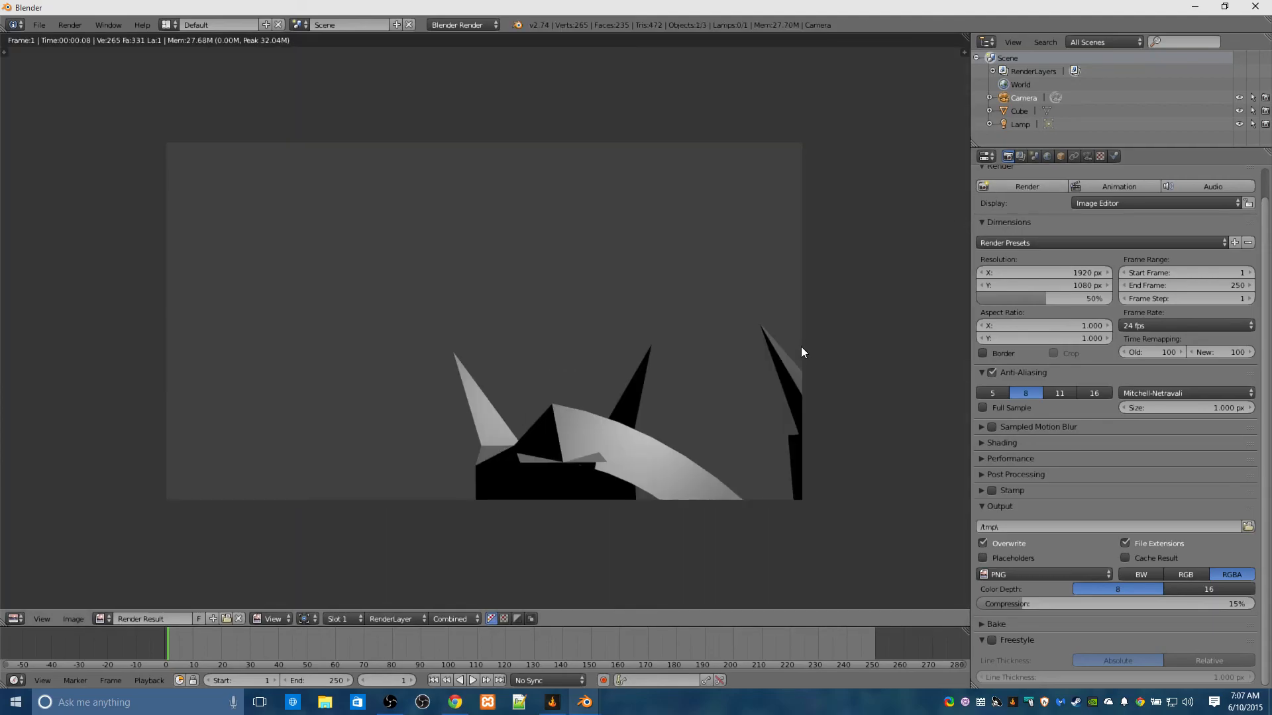
left_click(1040, 189)
key("Escape")
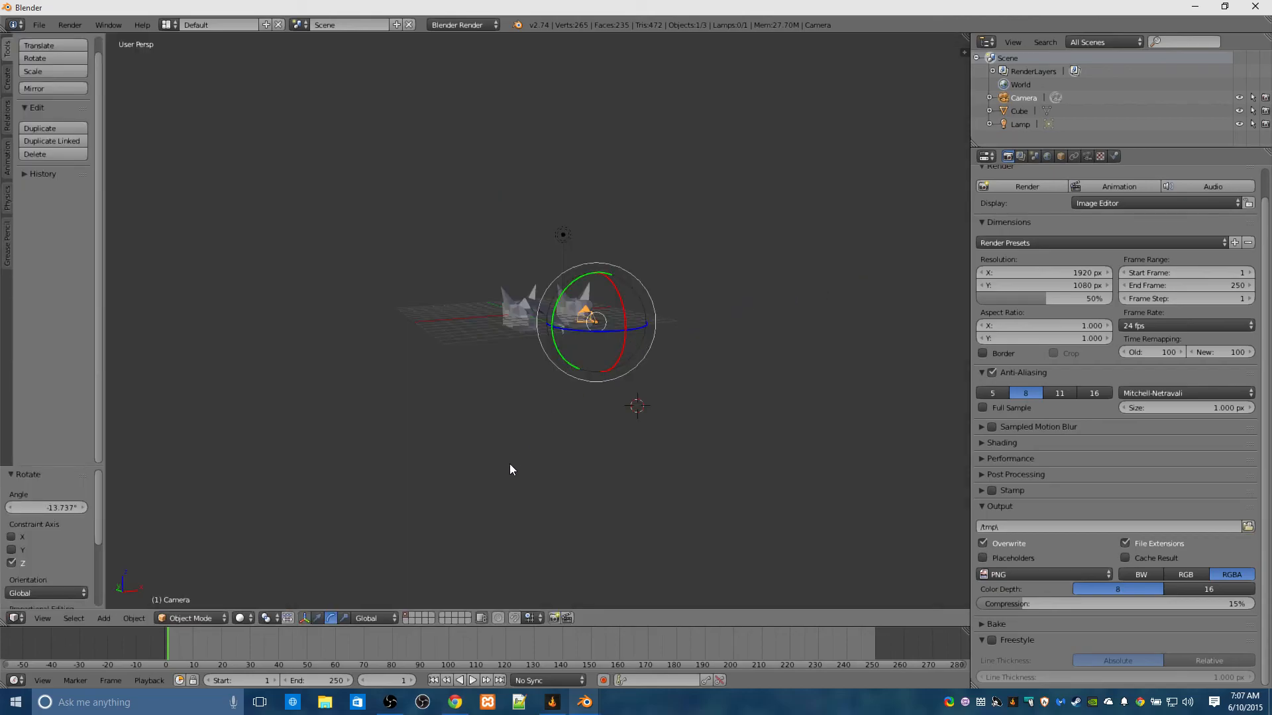
Move the camera about -0.839 along Z and 1.373 along X, and rotate it about -9.604° around Z.
left_click(306, 618)
left_click(305, 618)
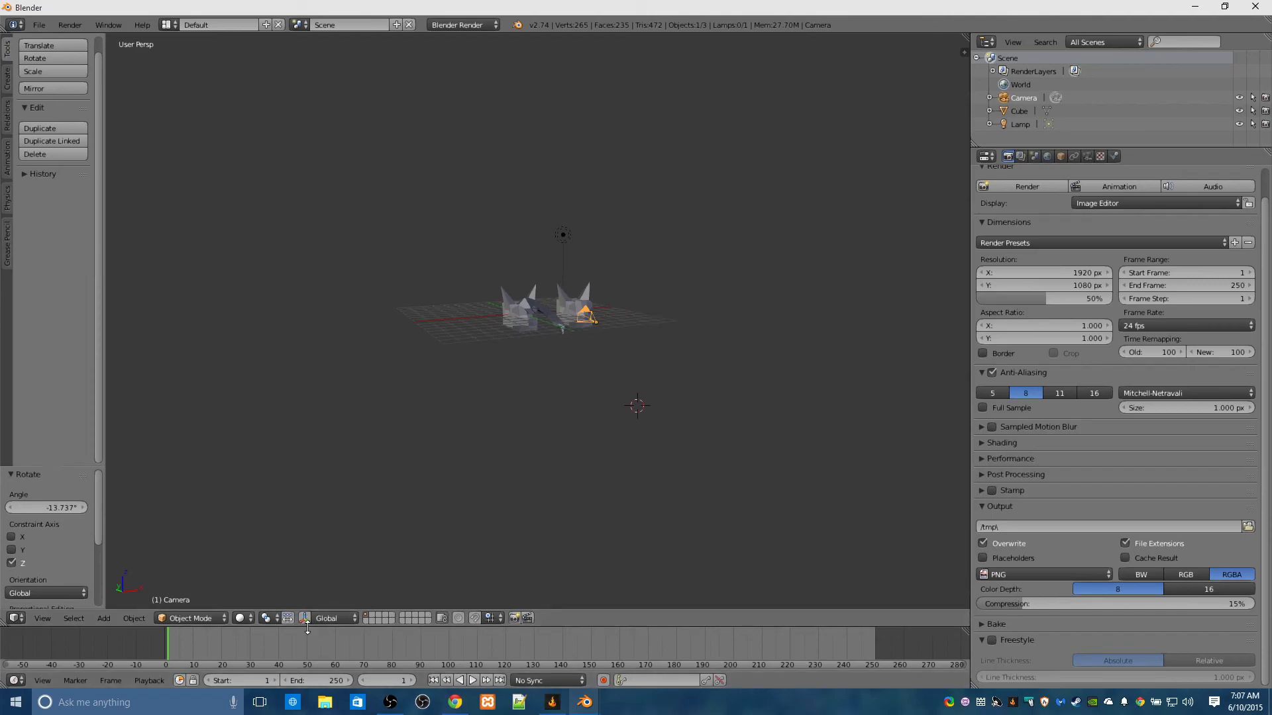
left_click(317, 617)
left_click_drag(598, 269, 602, 285)
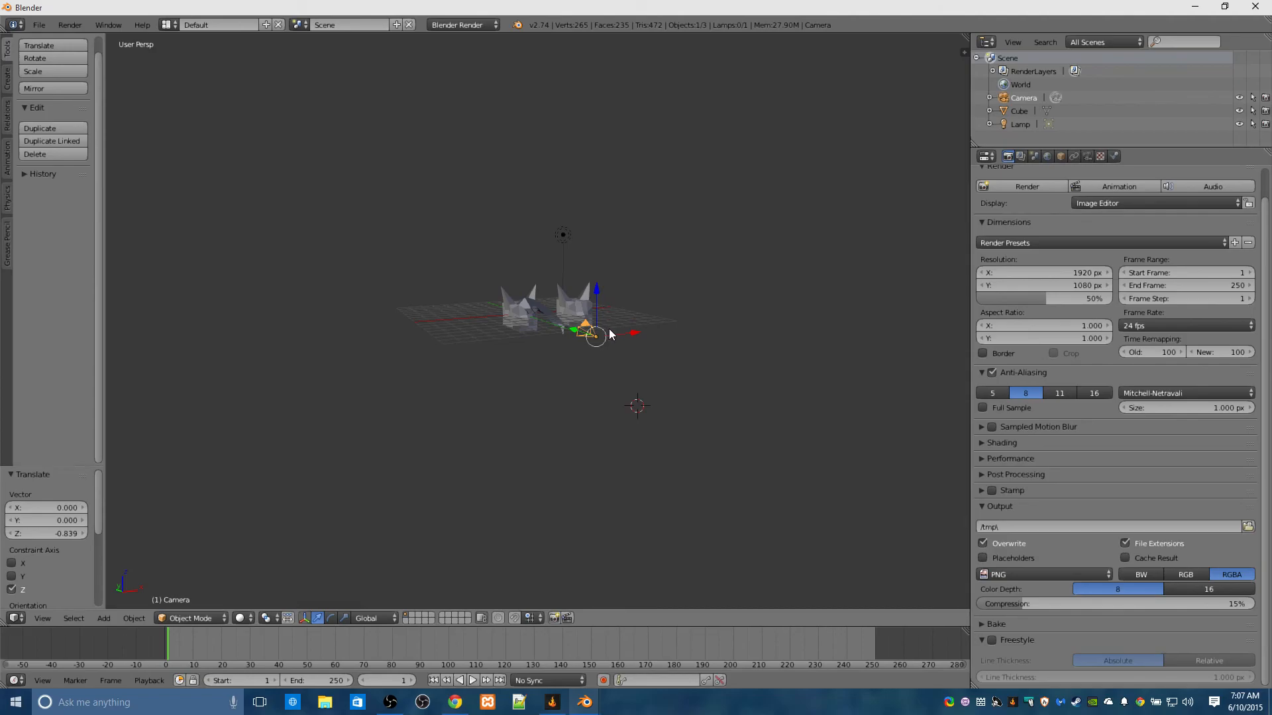
left_click_drag(610, 331, 640, 332)
left_click(331, 618)
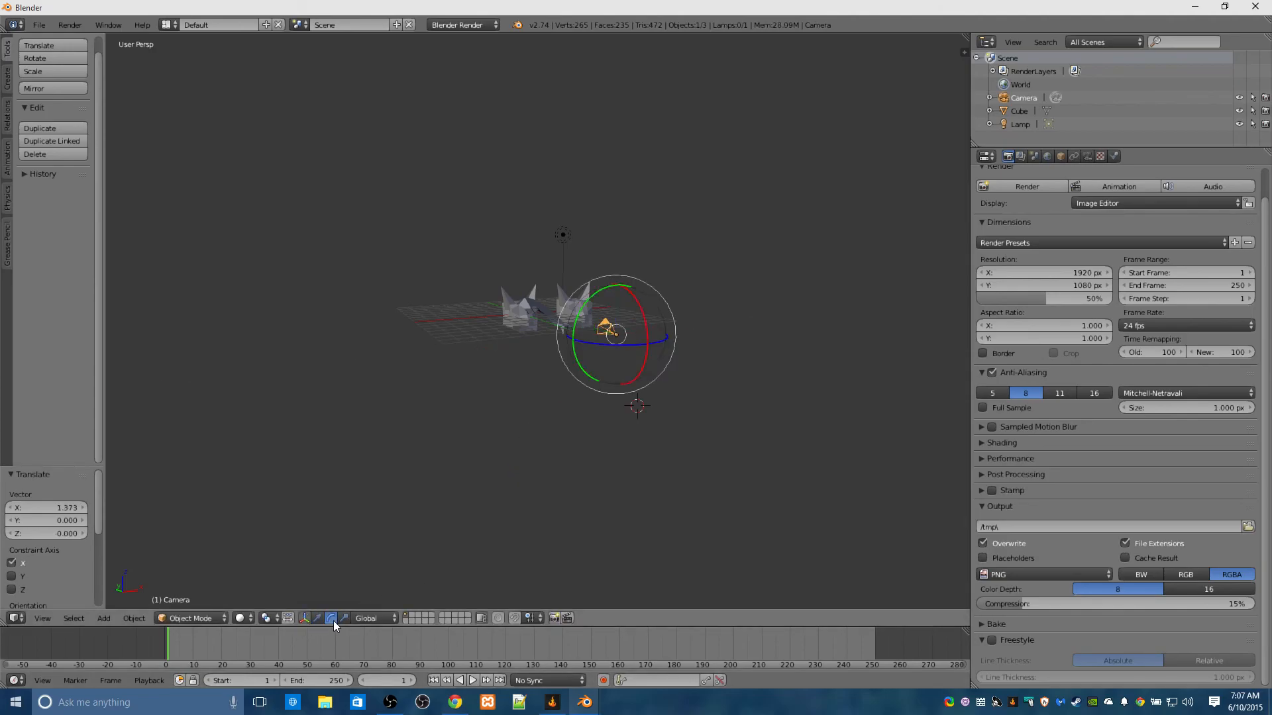
left_click_drag(653, 344, 626, 344)
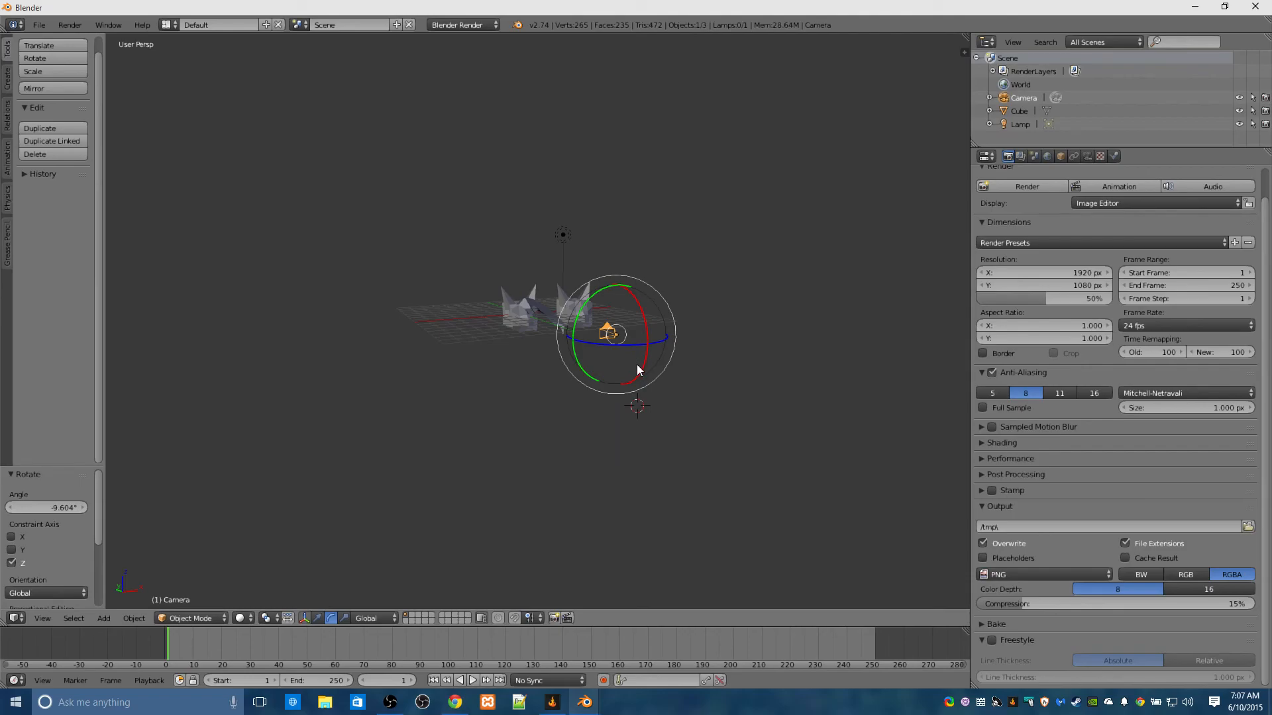
Render both heads and the bridge from the lowered camera, repeat the render, and close the result.
left_click(1000, 189)
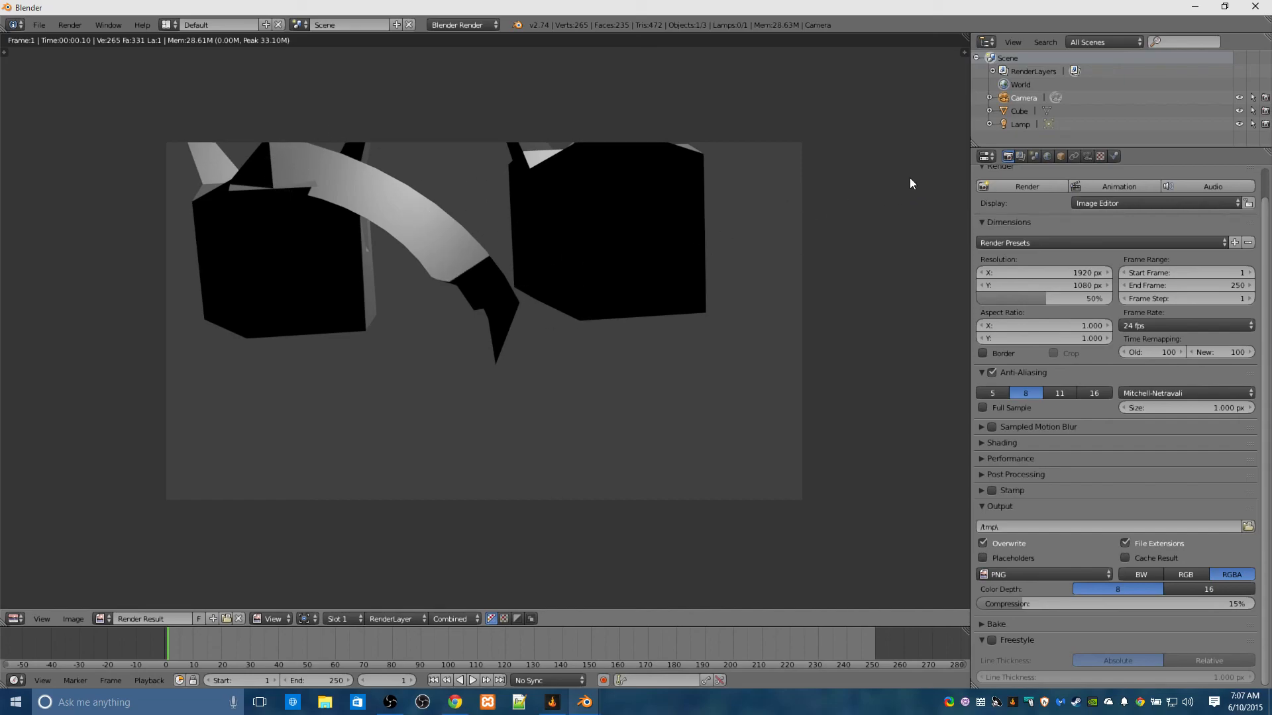
left_click(1015, 185)
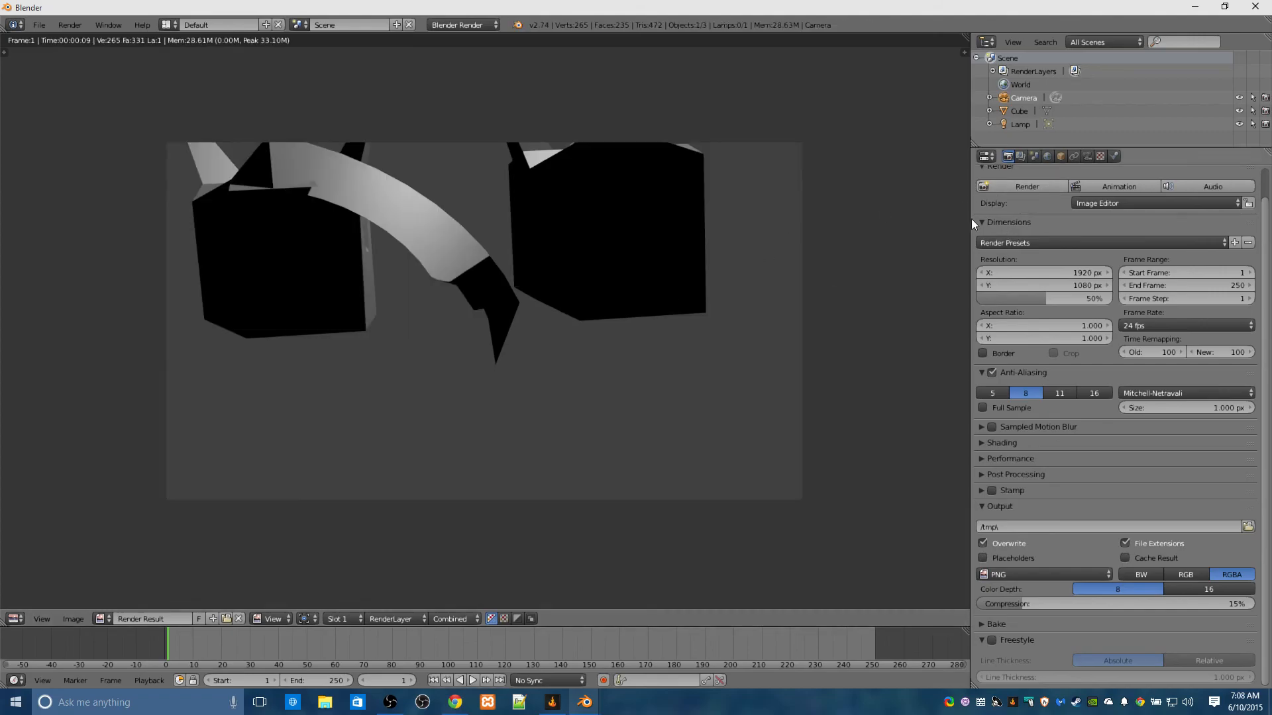
key("Escape")
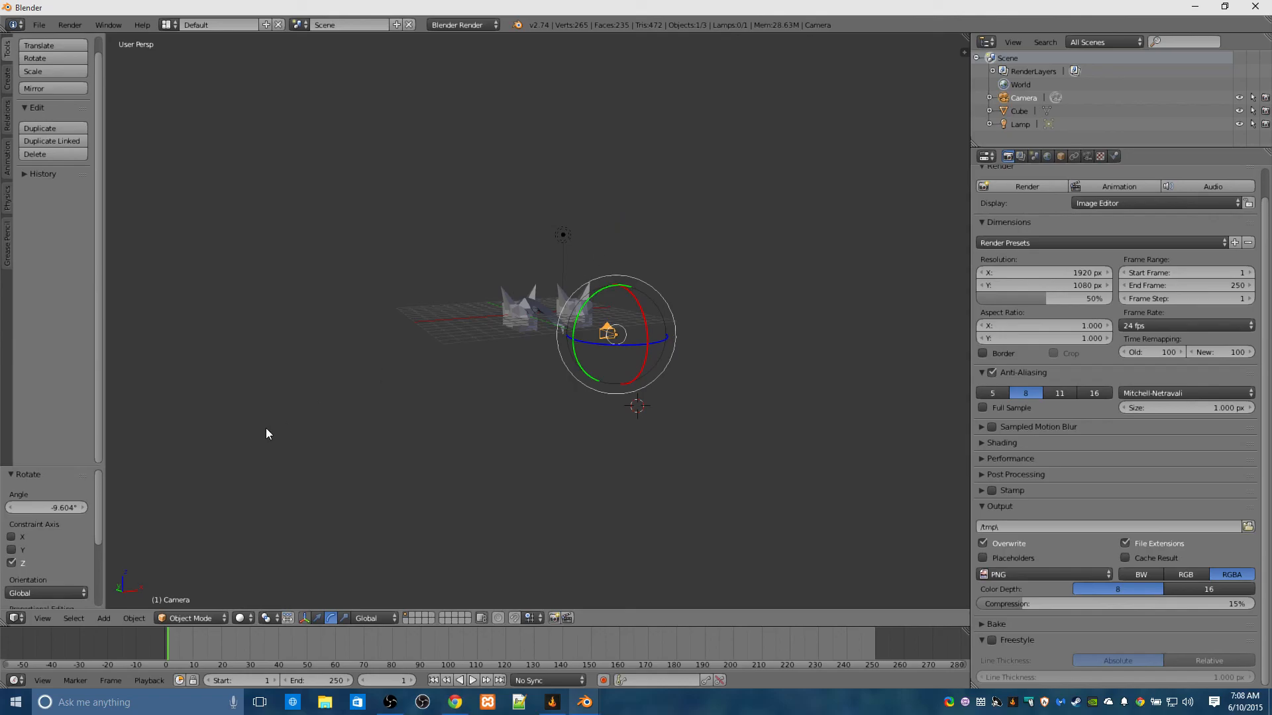
Check the interaction modes available for the camera and switch its manipulator back to translation.
left_click(172, 619)
left_click(177, 604)
left_click(363, 464)
left_click(189, 618)
left_click(363, 492)
left_click(317, 618)
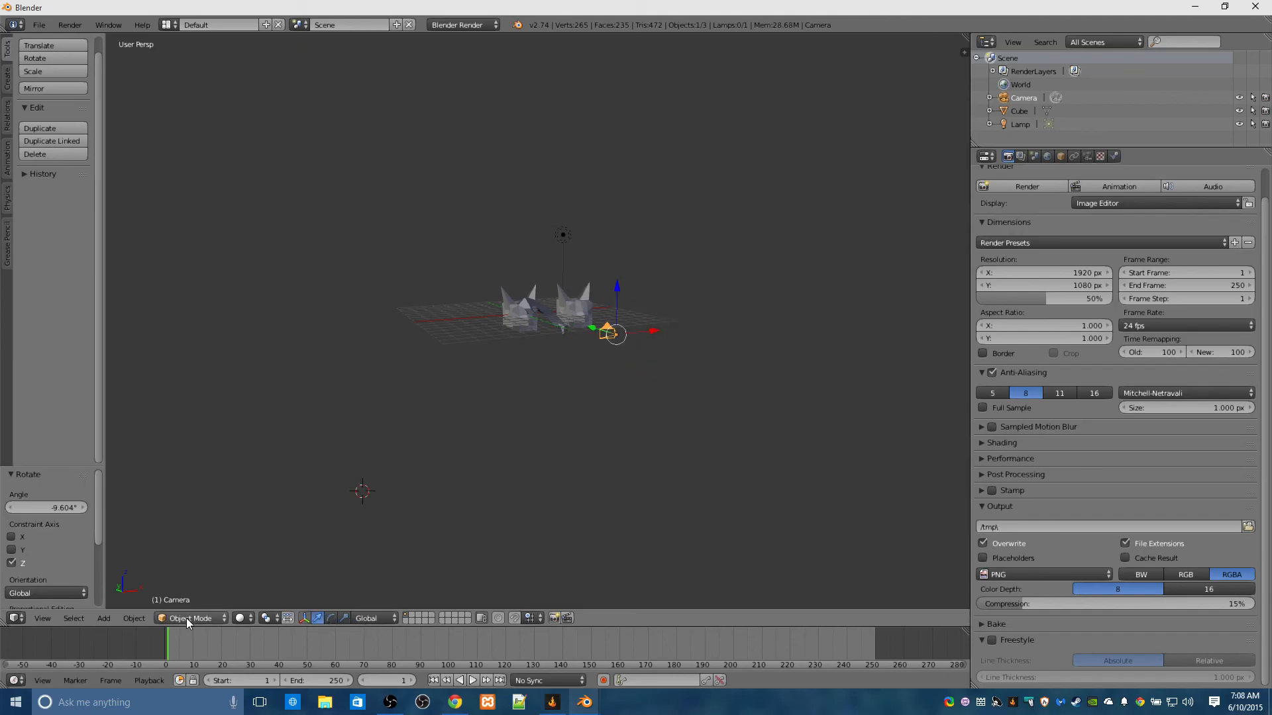
Preview the scene in Wireframe viewport shading, followed by Bounding Box shading.
left_click(242, 617)
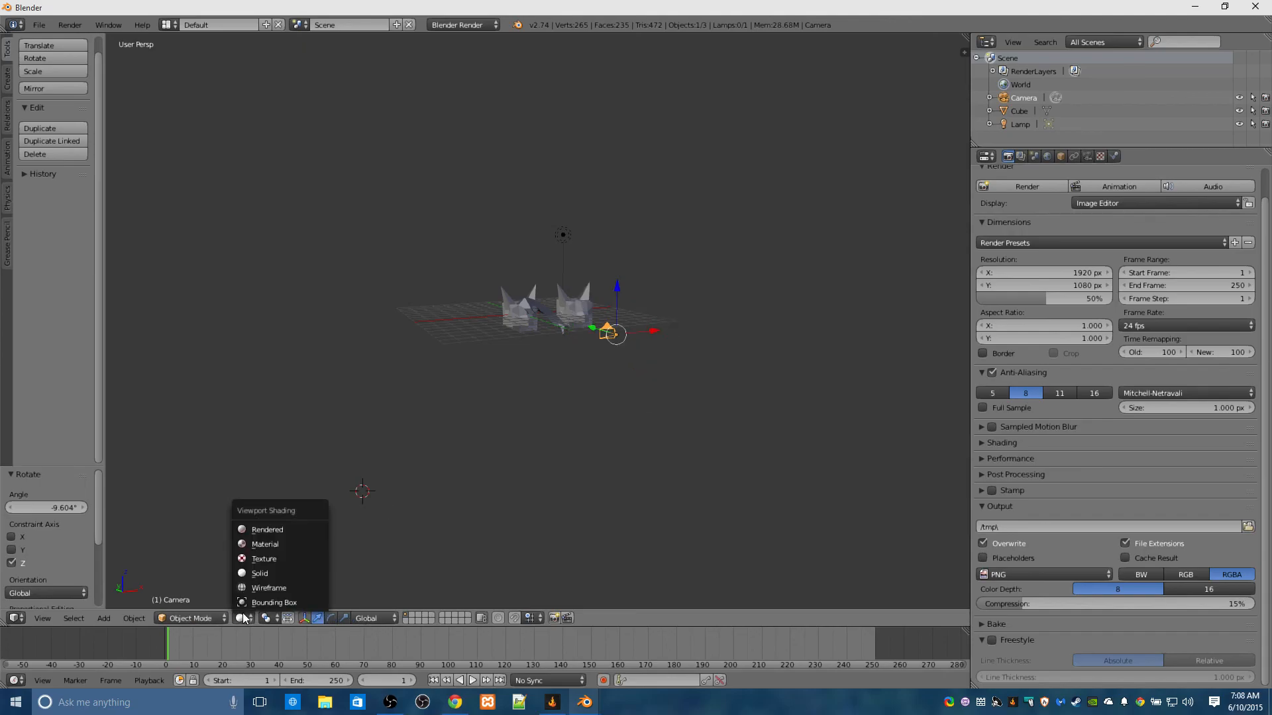
left_click(265, 587)
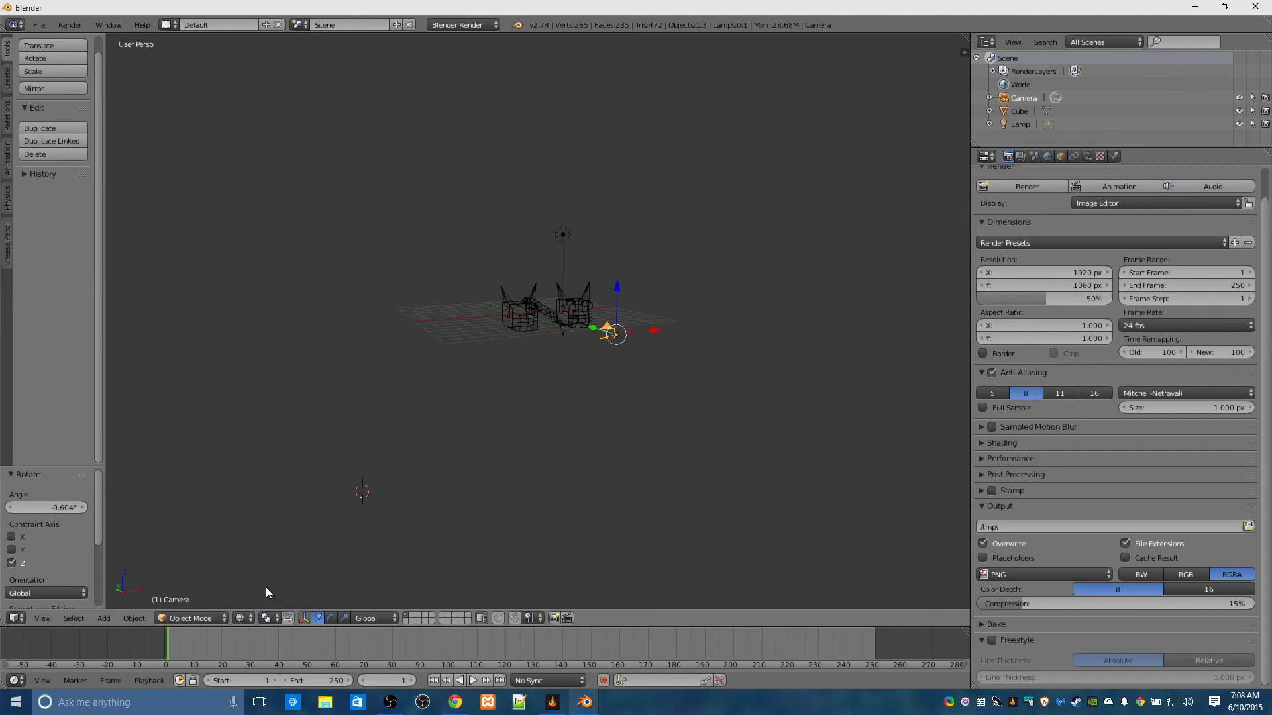
left_click(245, 618)
left_click(259, 601)
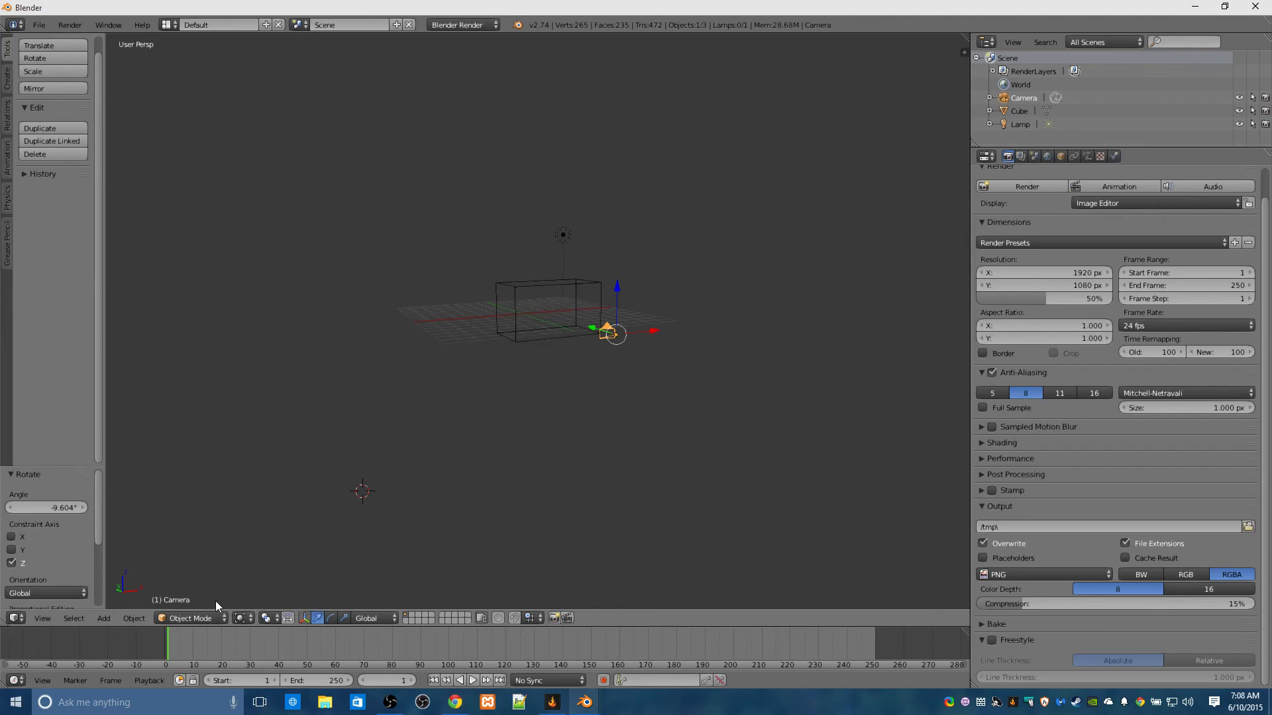
Recheck the interaction modes available for the camera and return the viewport shading to Solid.
left_click(195, 617)
left_click(194, 606)
left_click(179, 617)
left_click(487, 496)
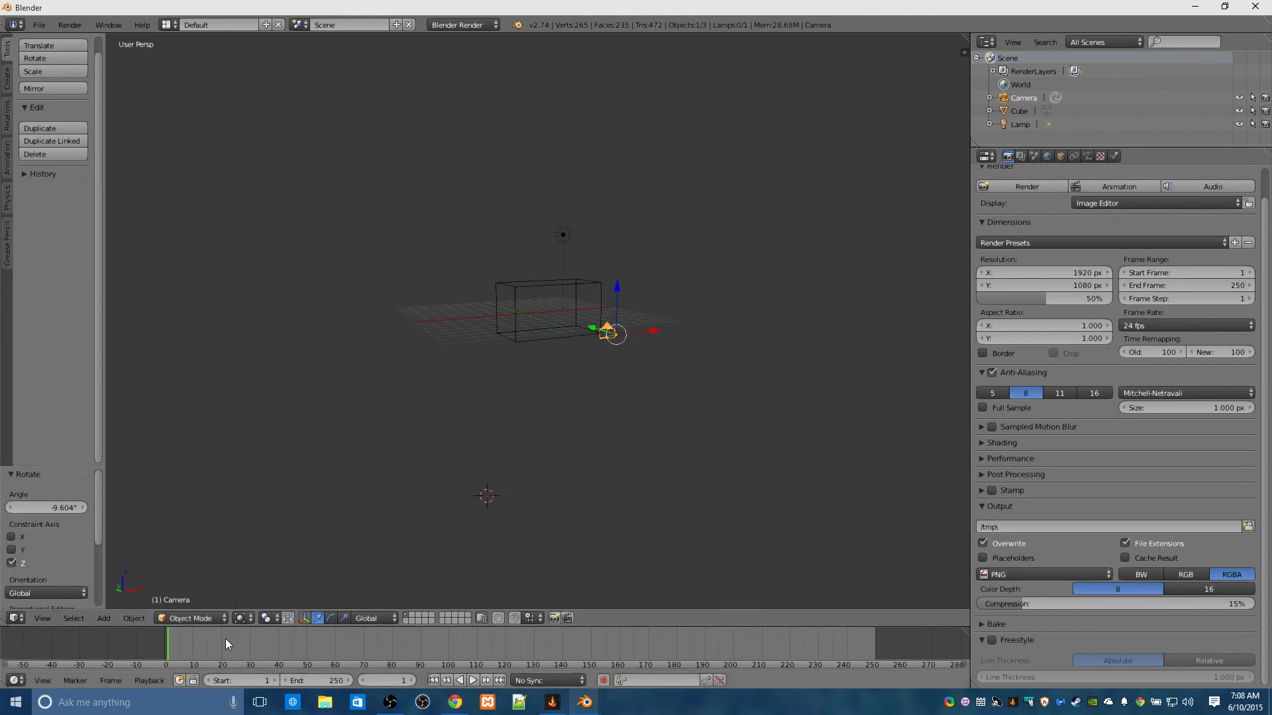
left_click(242, 617)
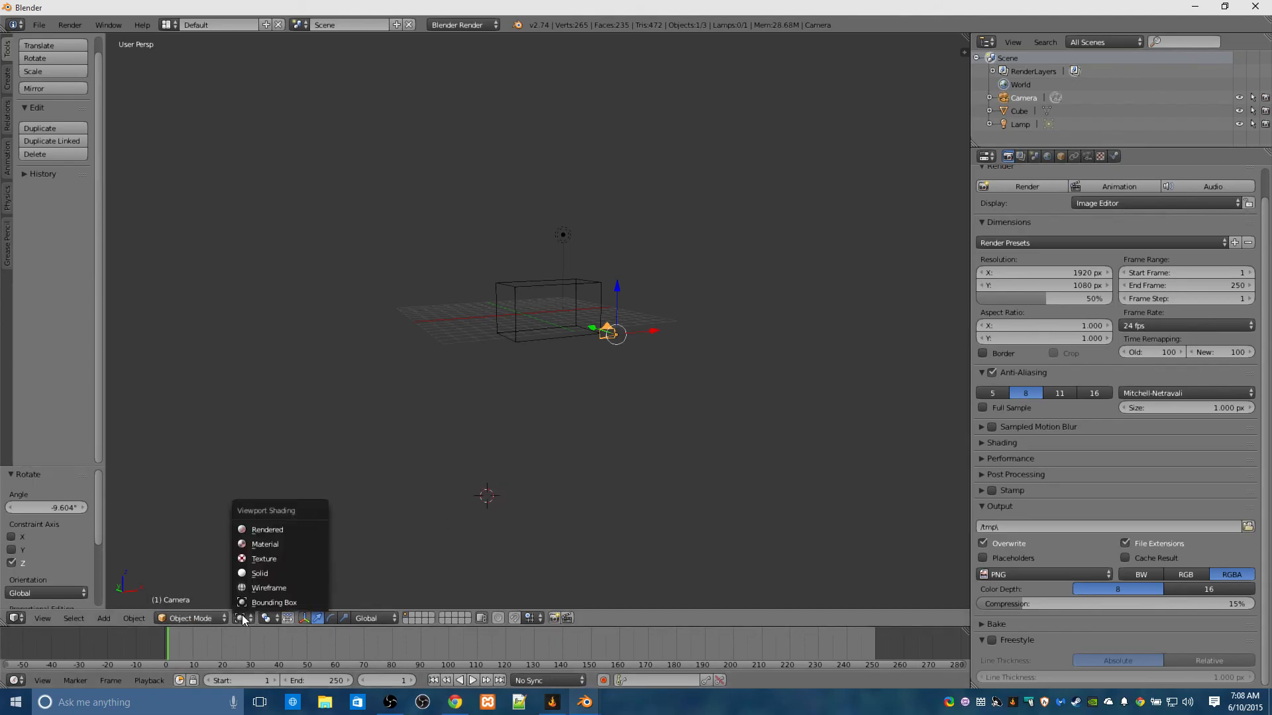
left_click(256, 573)
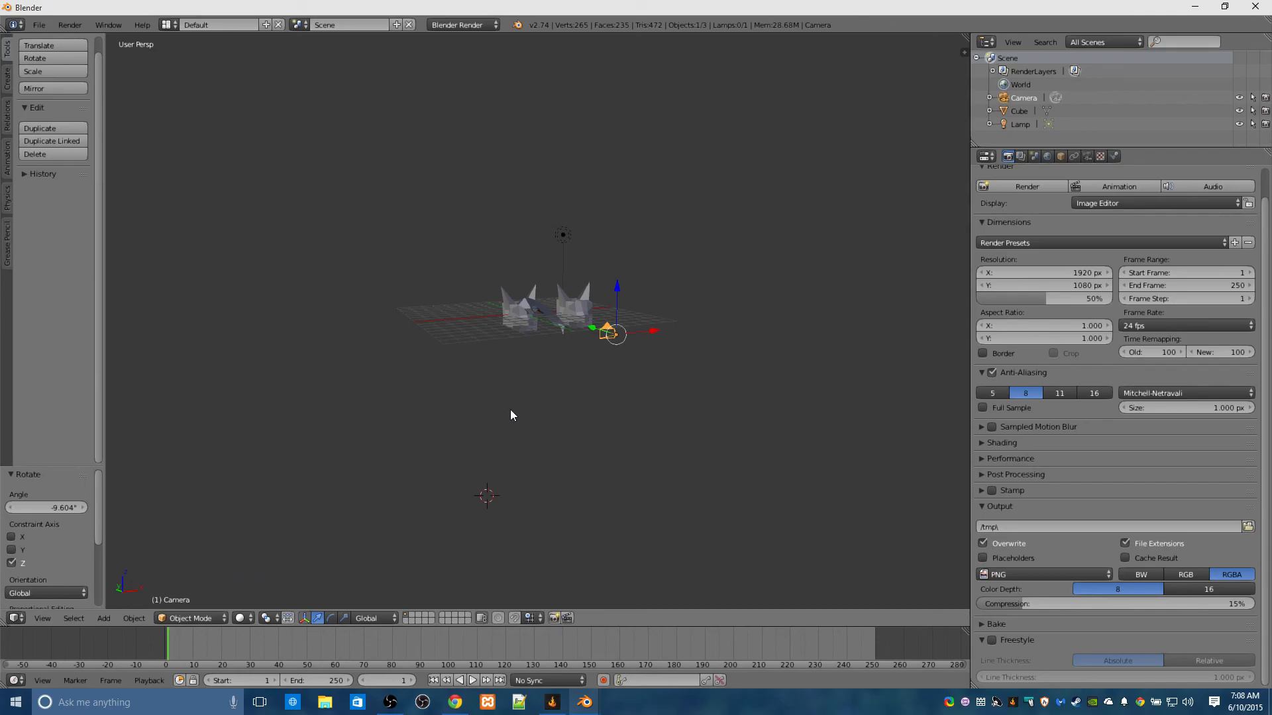
Select the cat-like heads' mesh instead of the camera and switch it to Edit Mode.
right_click(527, 308)
left_click(191, 618)
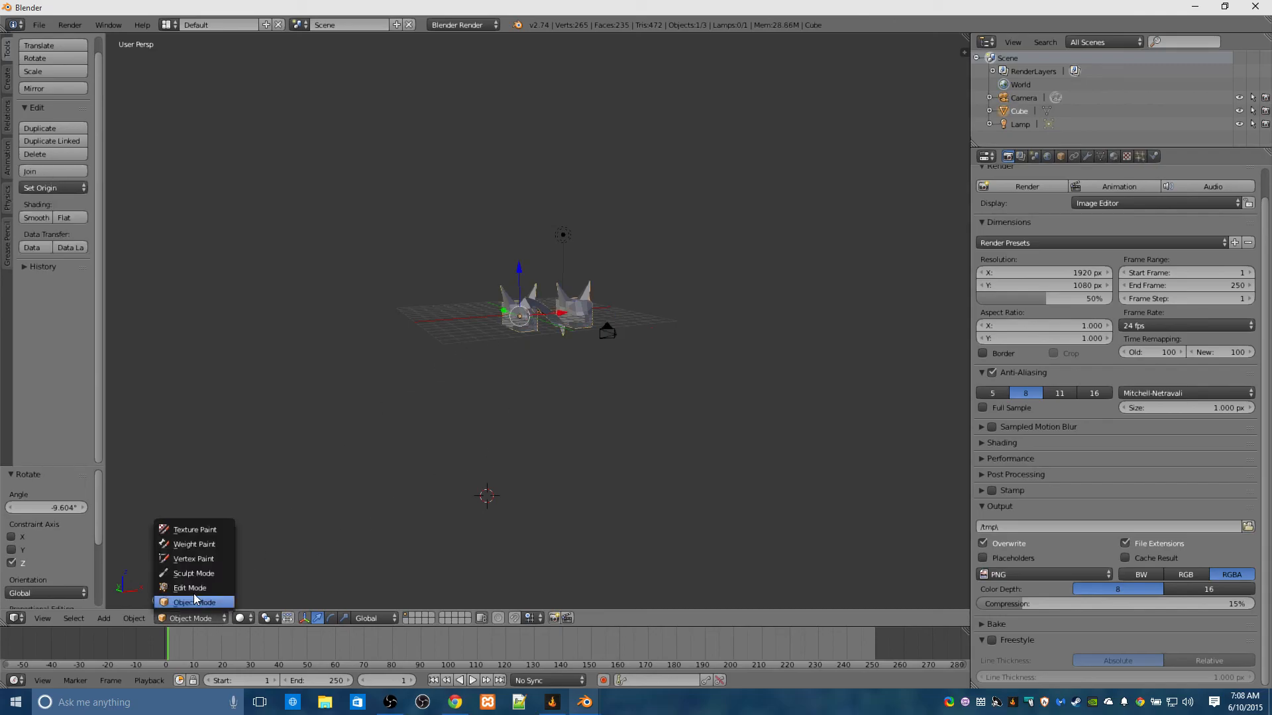
left_click(192, 586)
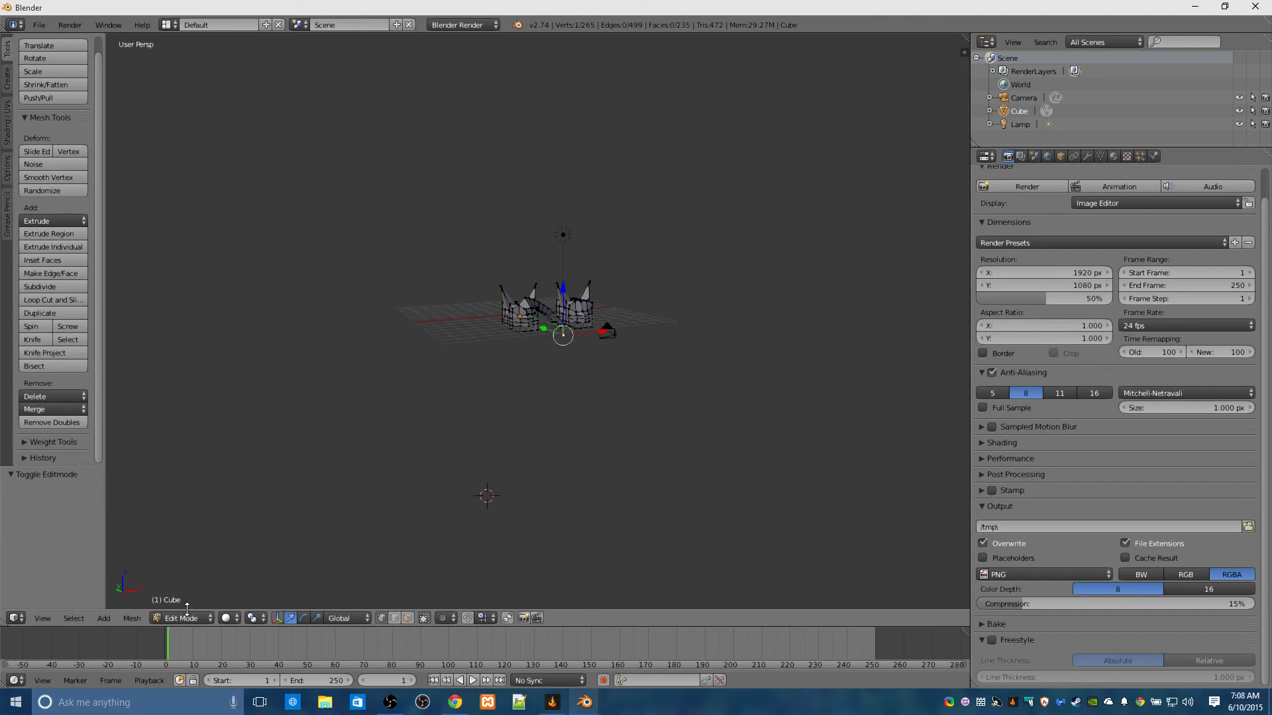